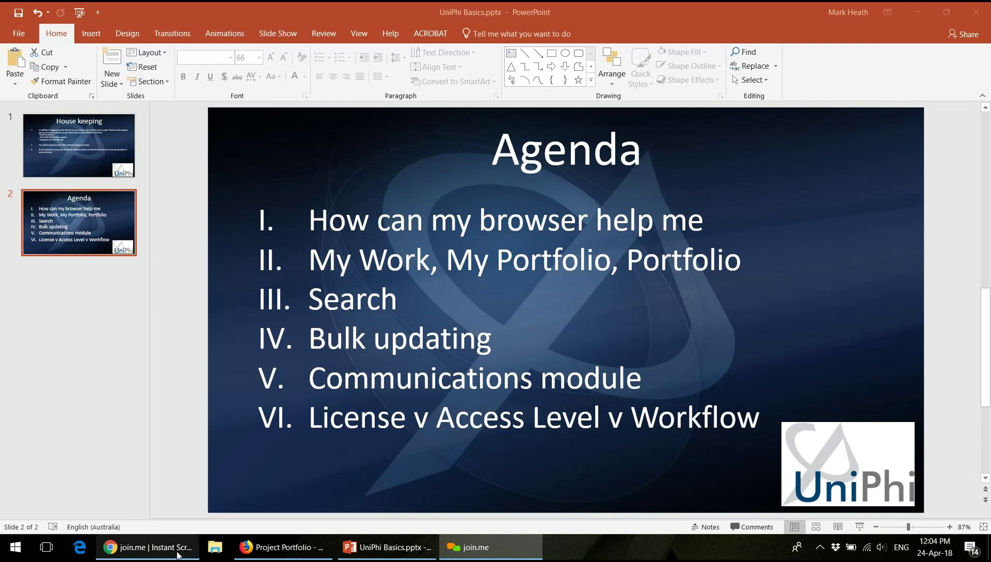
Switch to Chrome and review the UniPhi 14 survey results blog post, including the charts of modules used and liked
mouse_move(177, 555)
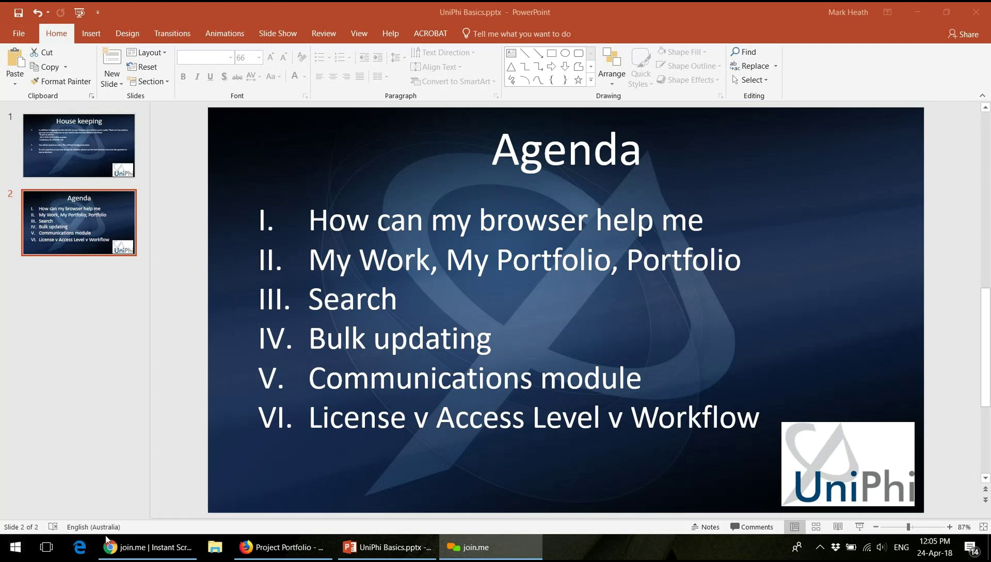
left_click(191, 546)
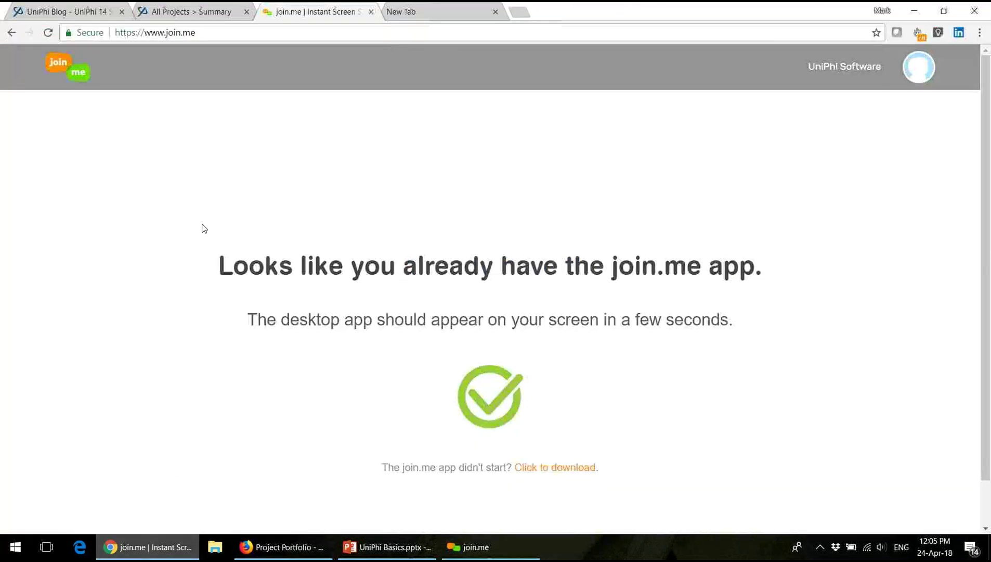
left_click(87, 16)
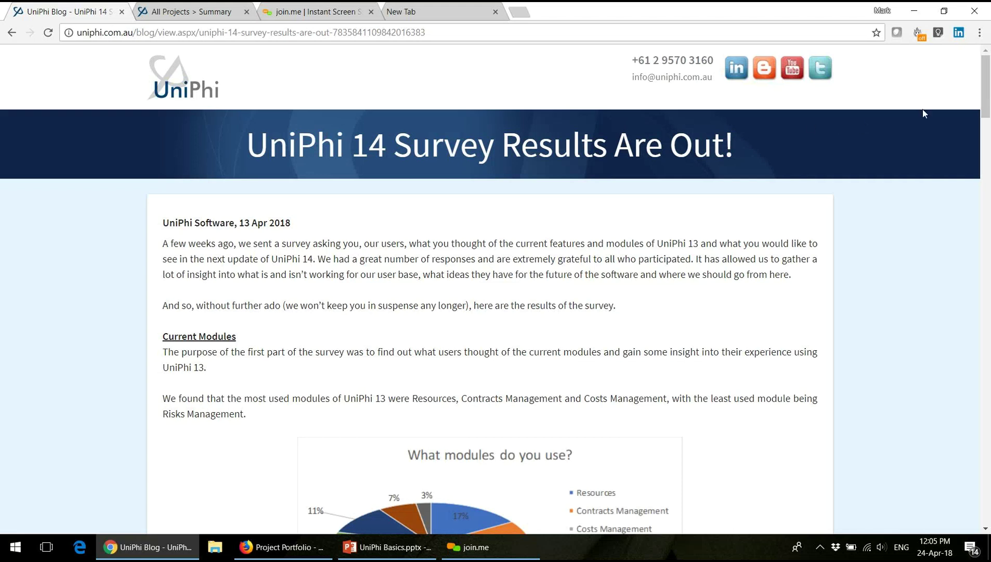
scroll(990, 302, "down", 20)
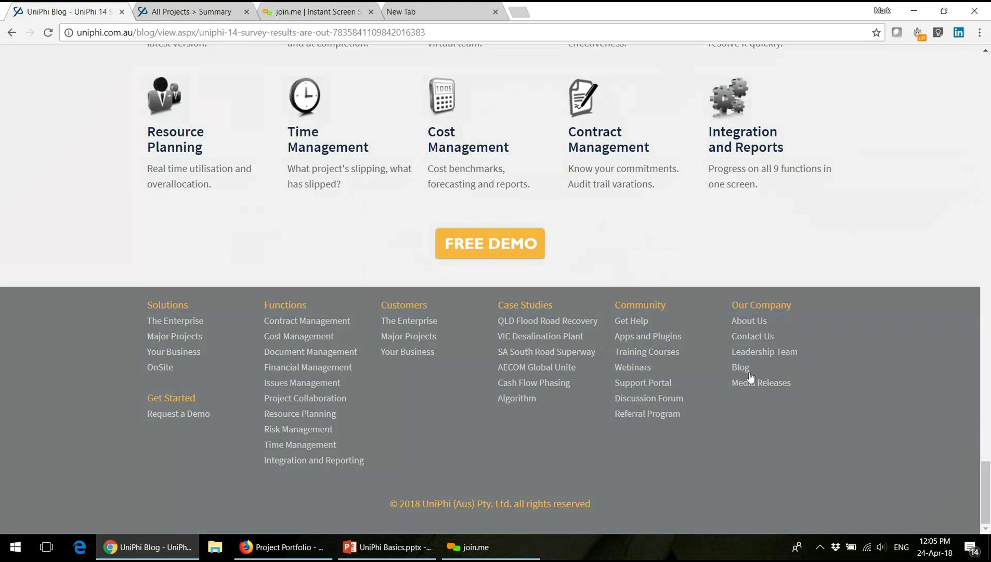
left_click_drag(989, 484, 986, 76)
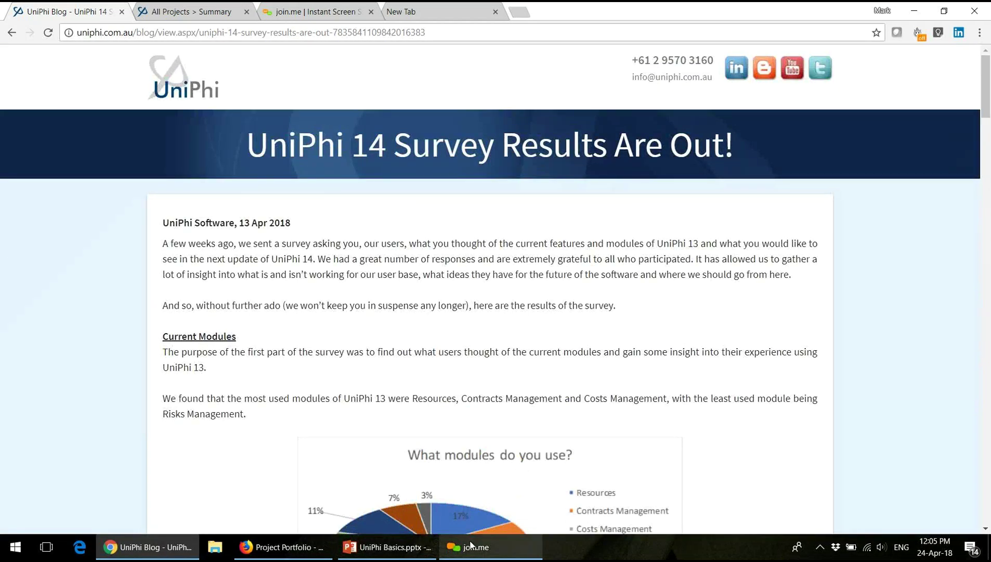
mouse_move(471, 545)
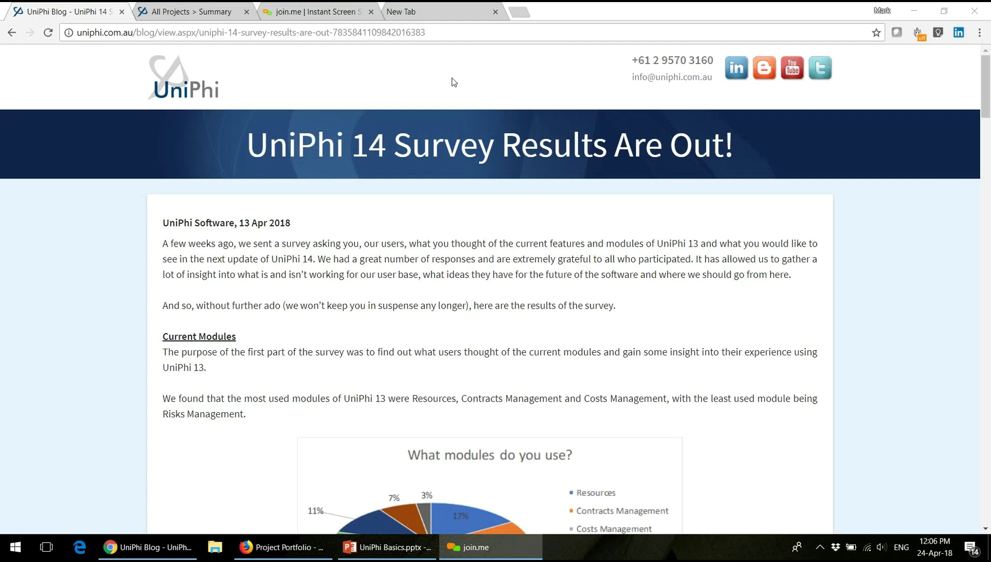
left_click(985, 326)
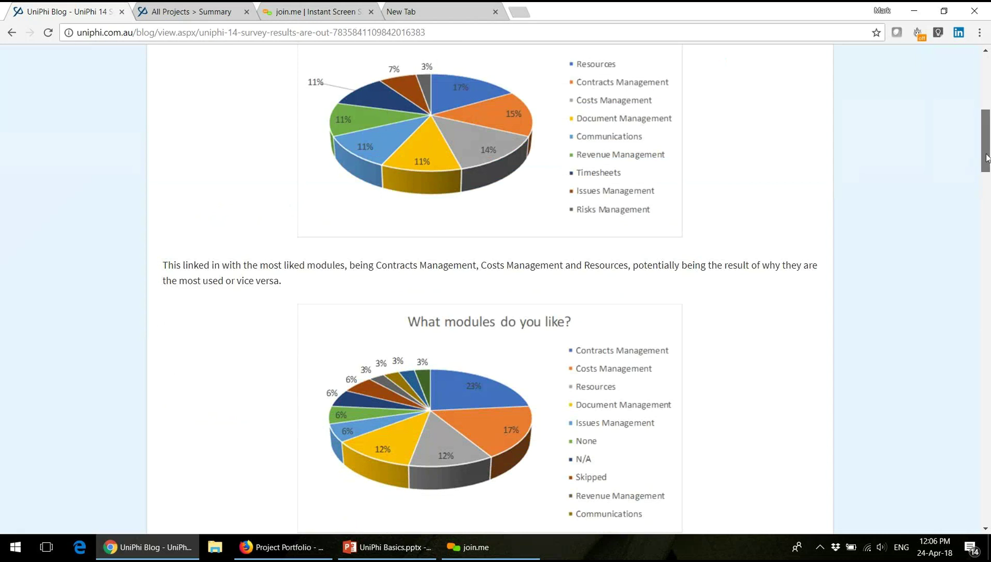
scroll(987, 155, "up", 1)
scroll(987, 154, "up", 1)
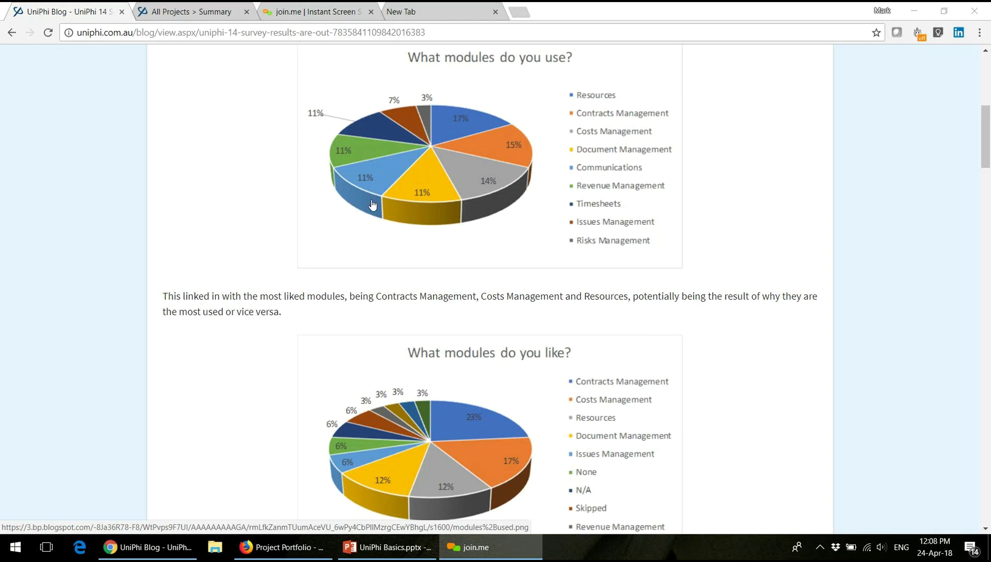
Switch to Firefox and show the Meetup event page for BMS integration in UniPhi
left_click(272, 556)
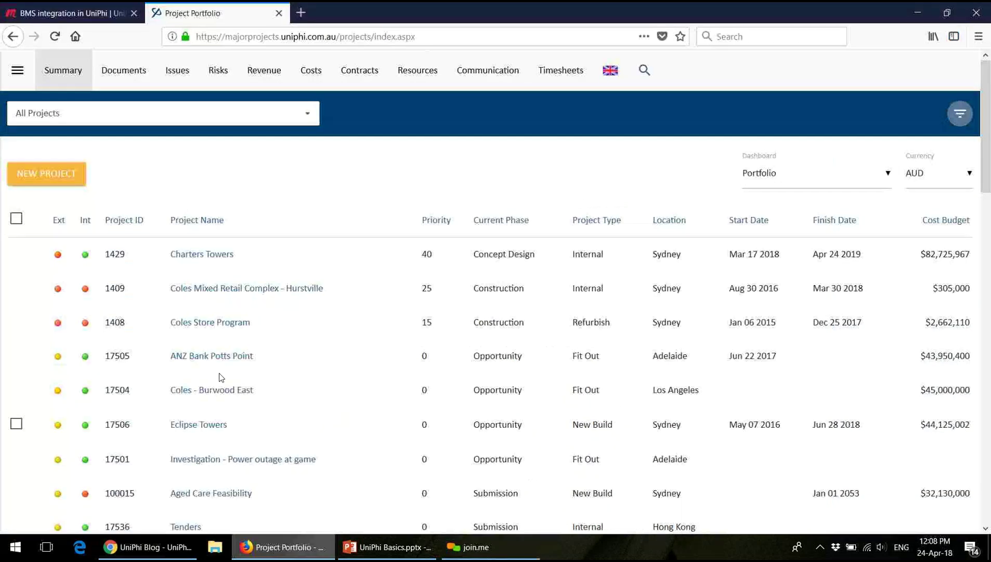
left_click(64, 21)
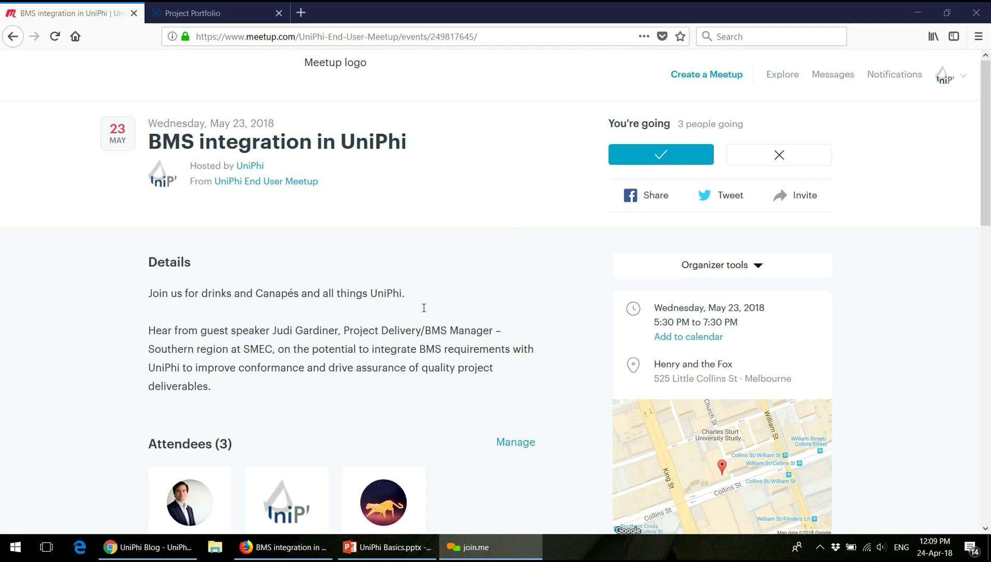
Return to the All Projects summary in Chrome, view the Charters Towers Design Milestone in a new tab and close that tab
left_click(147, 554)
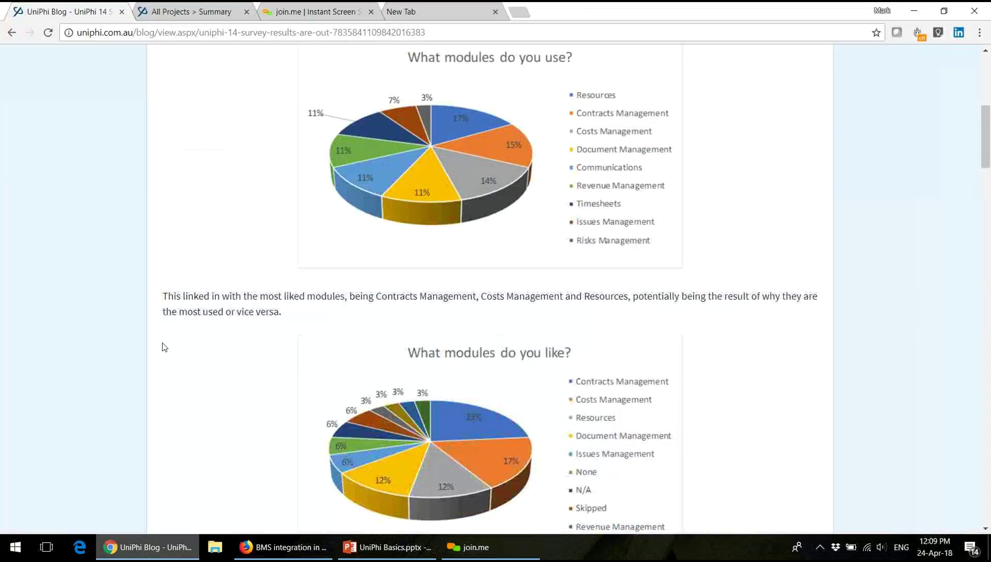
left_click(209, 14)
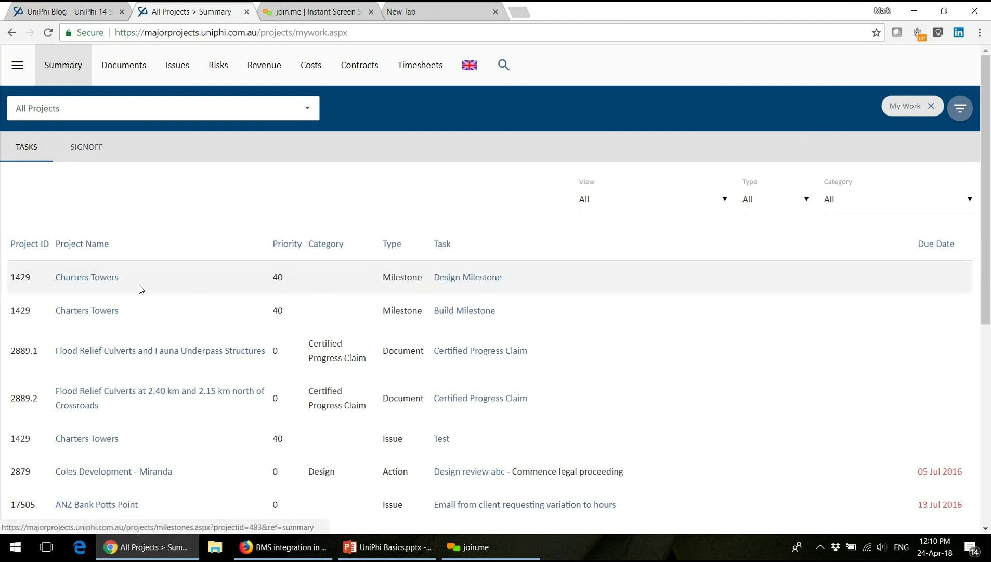
right_click(477, 282)
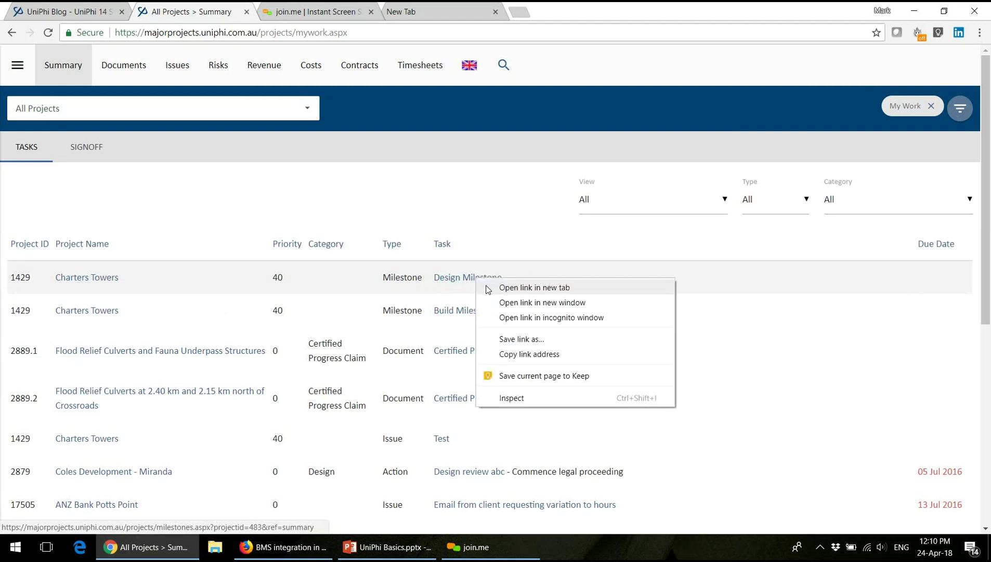
left_click(534, 288)
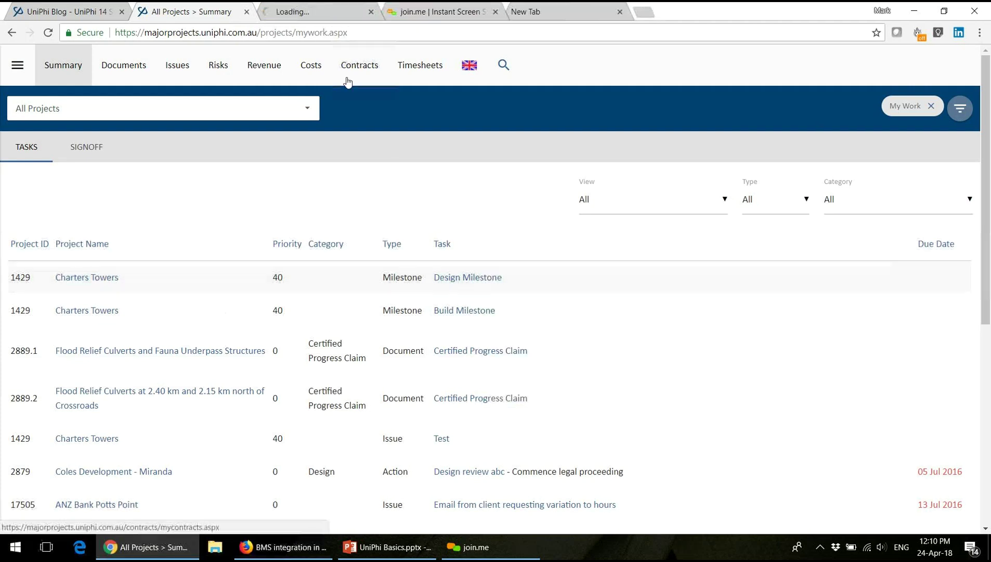
left_click(307, 11)
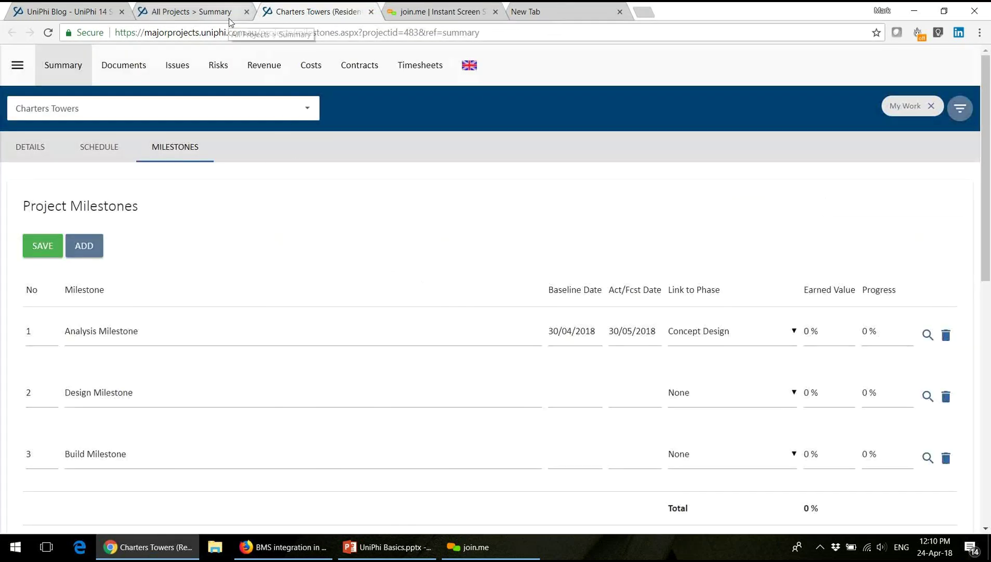
left_click(371, 12)
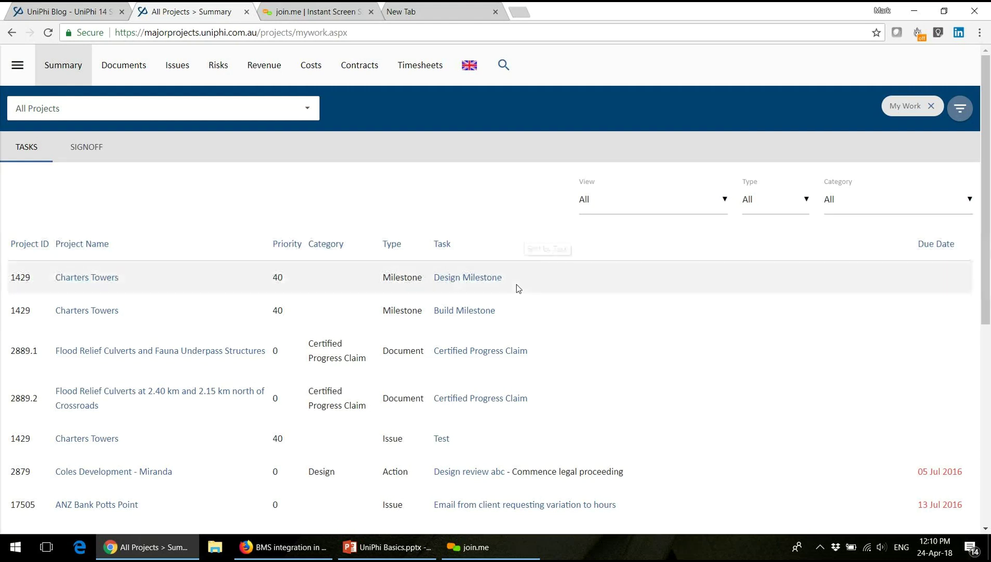
Open the two milestones, both Certified Progress Claims, the Test issue and the Design review abc issue in separate background tabs
middle_click(487, 286)
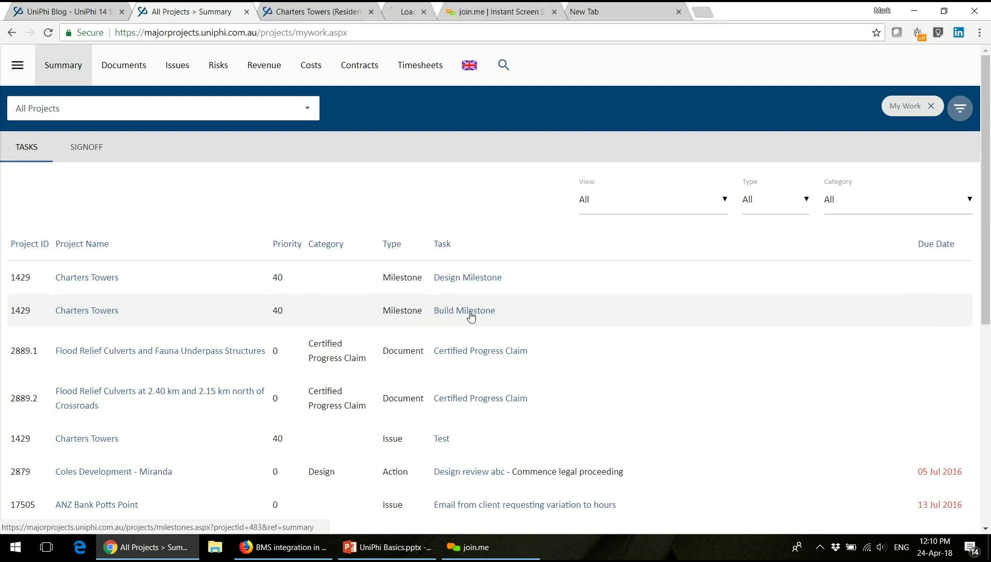
left_click(469, 350, "ctrl")
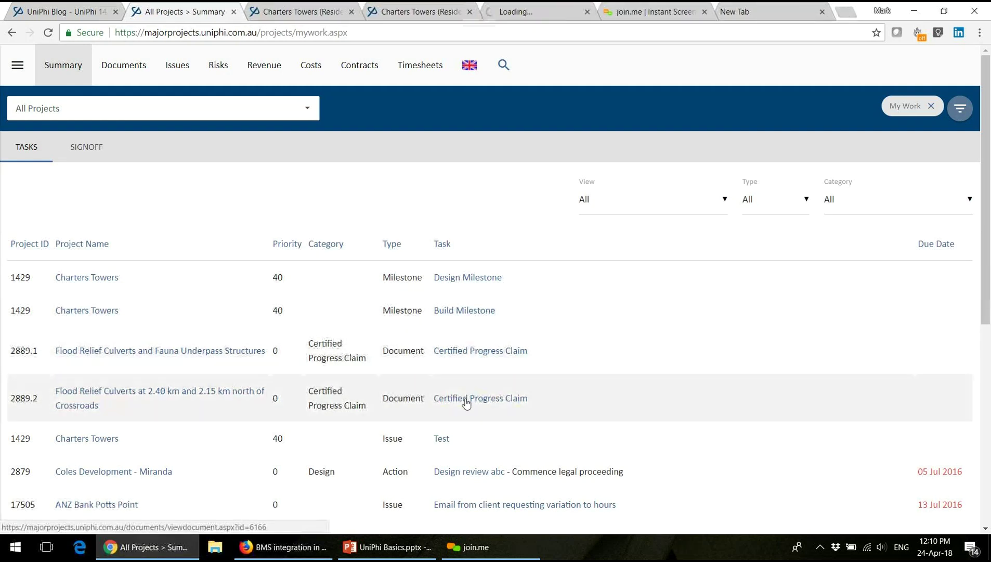
left_click(464, 400, "ctrl")
left_click(442, 439, "ctrl")
left_click(450, 471, "ctrl")
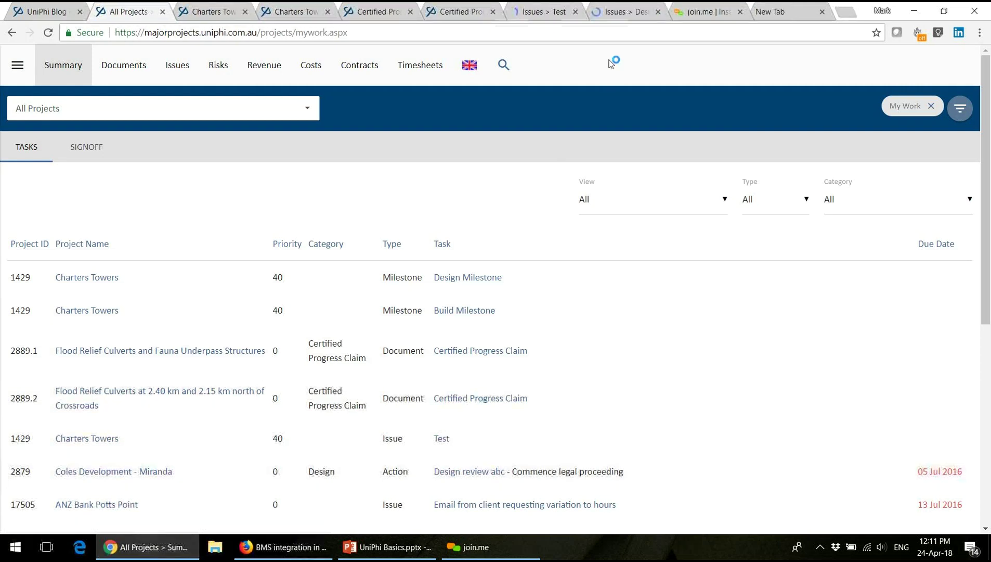
View the Design review abc issue and close all the task tabs opened from the My Work list
left_click(619, 13)
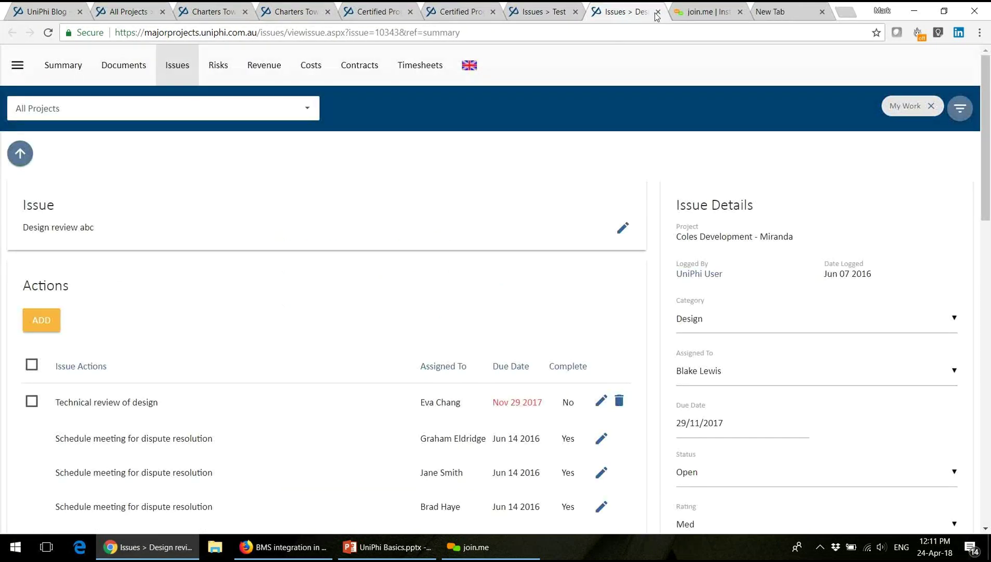
left_click(658, 13)
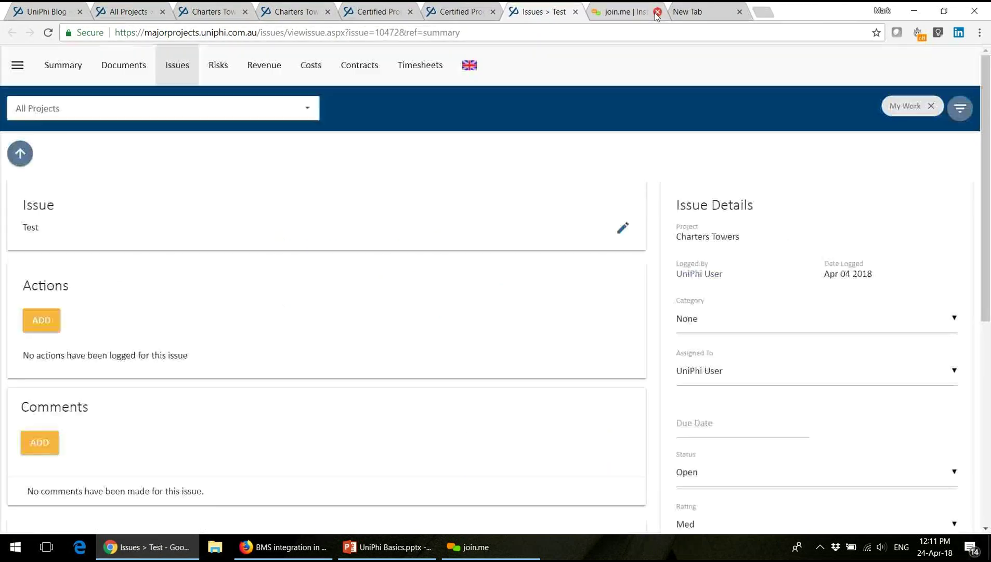
left_click(575, 12)
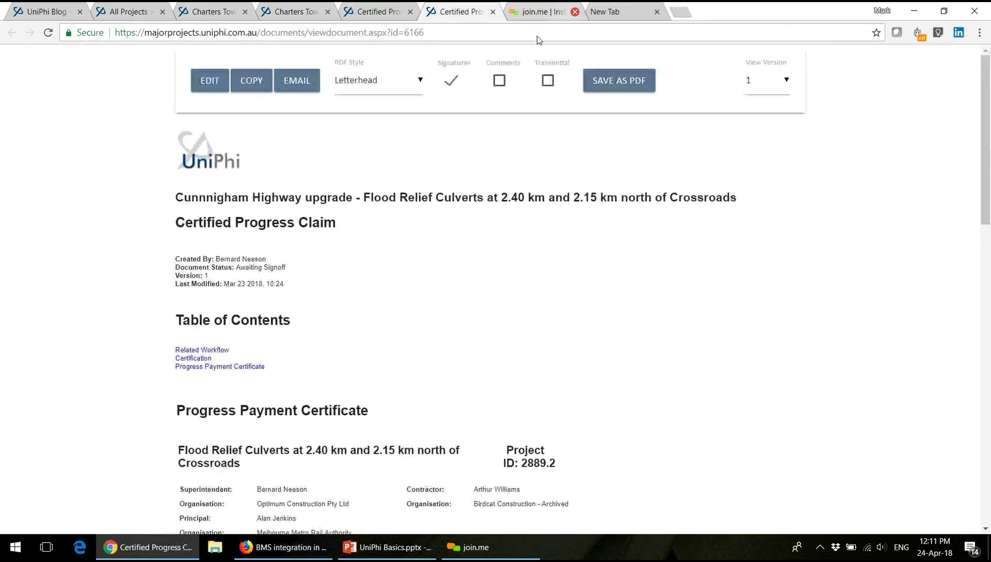
left_click(410, 11)
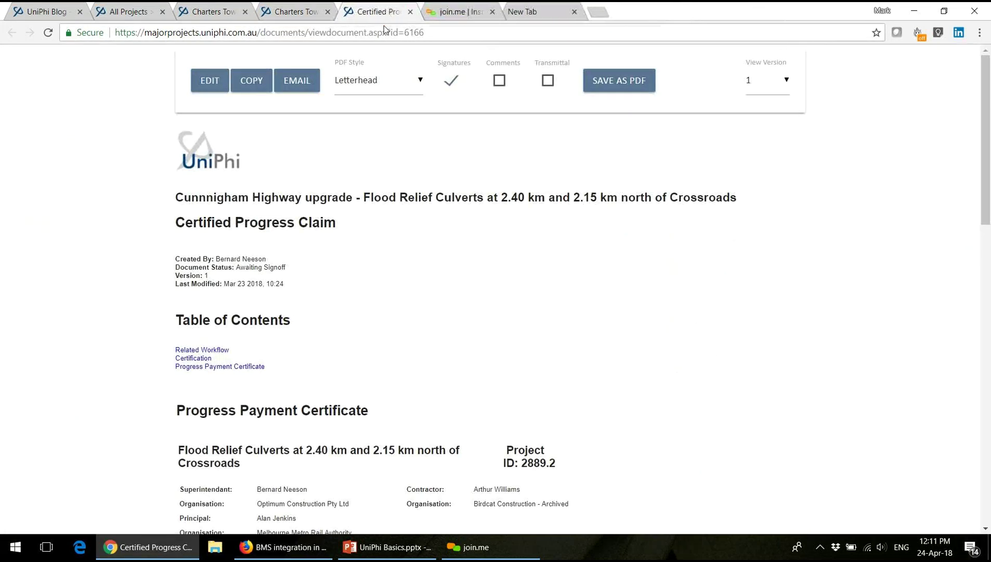
left_click(410, 12)
left_click(327, 12)
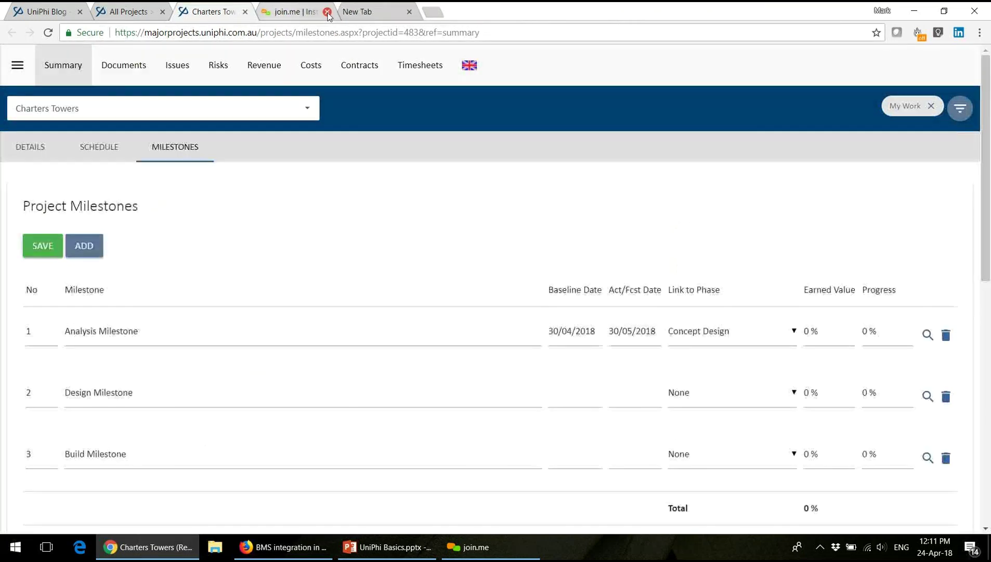
left_click(245, 11)
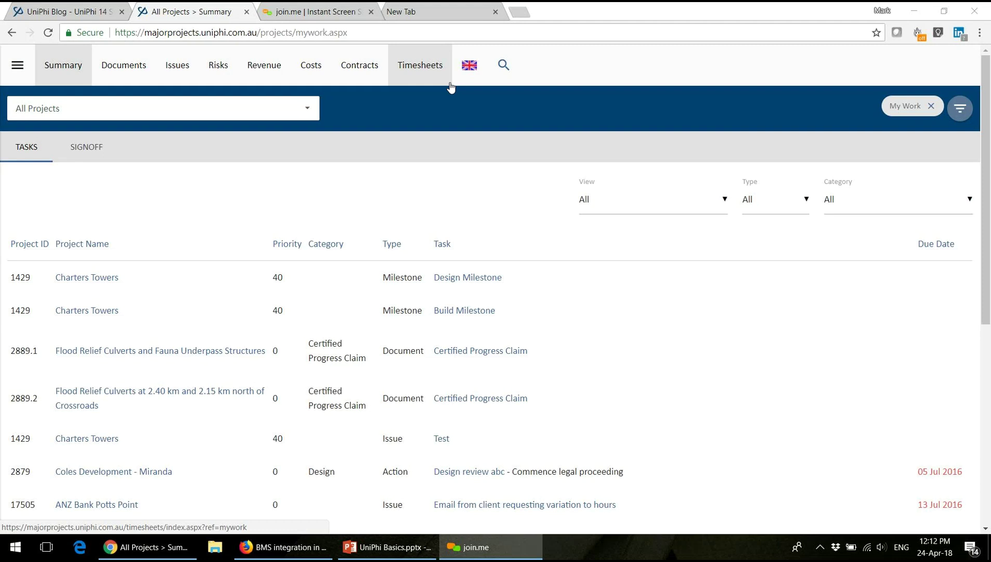
Filter the My Work task list to show only Overdue tasks
left_click(659, 202)
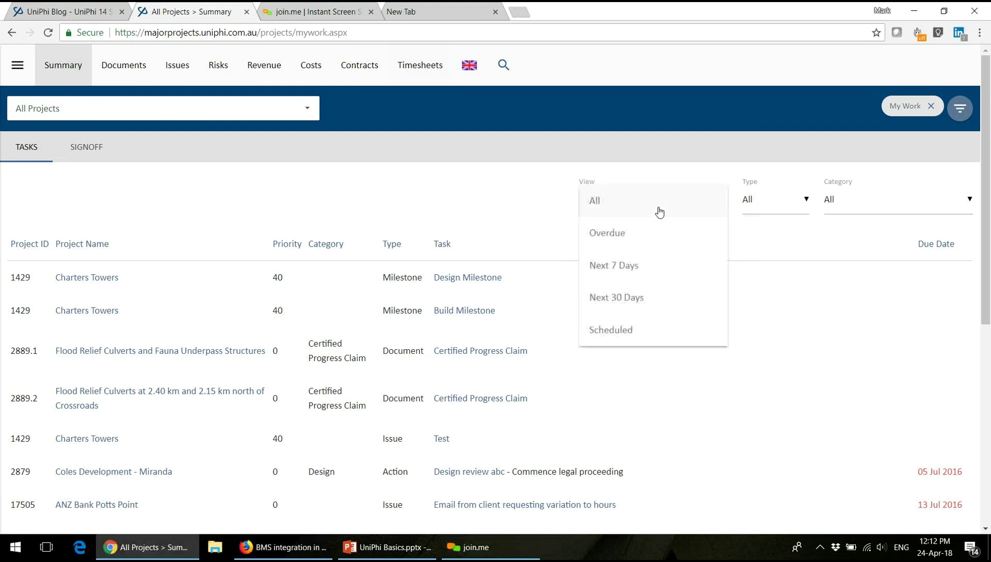
left_click(659, 229)
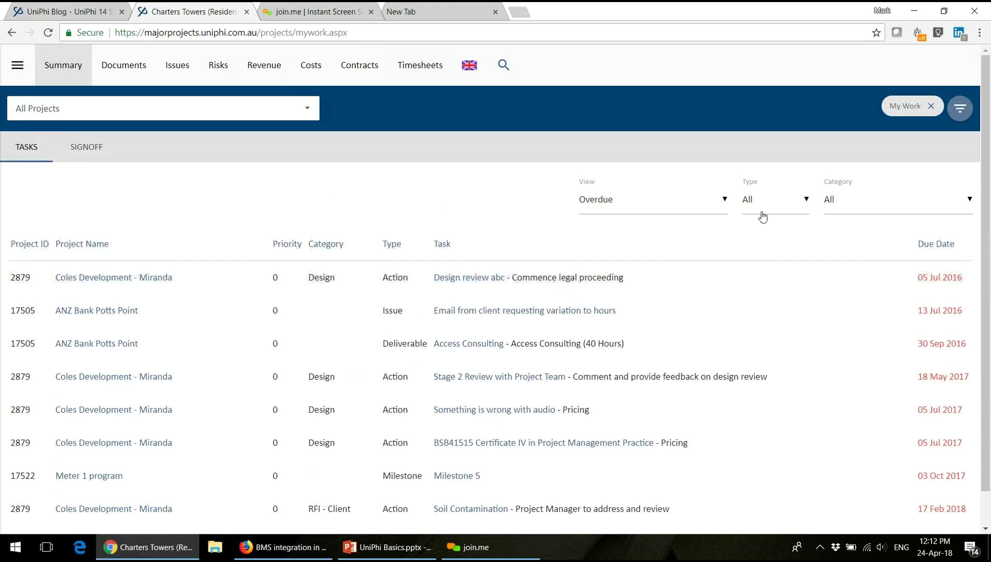
Try the Issue type filter on the overdue tasks and reset the type to All
left_click(764, 213)
left_click(764, 293)
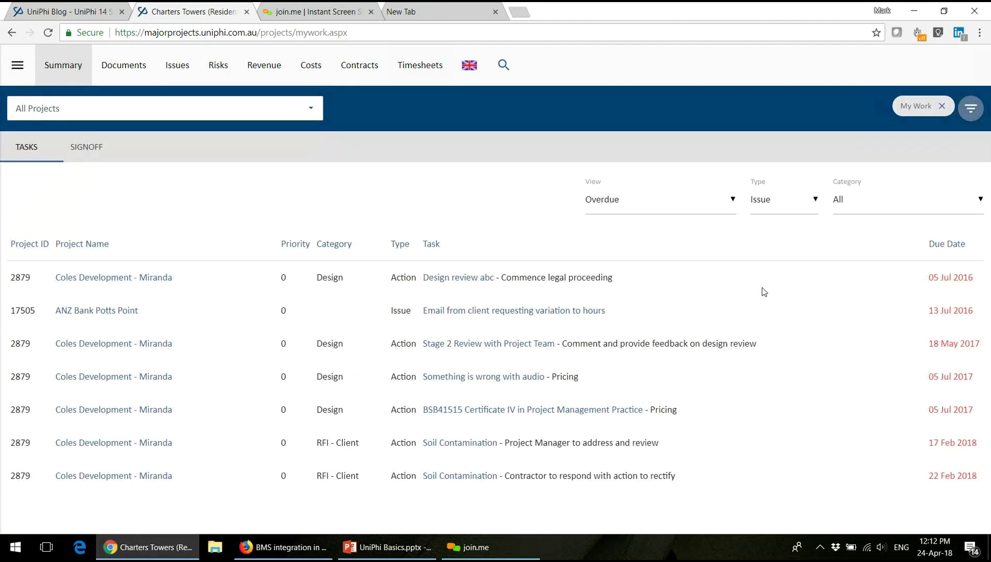
left_click(783, 213)
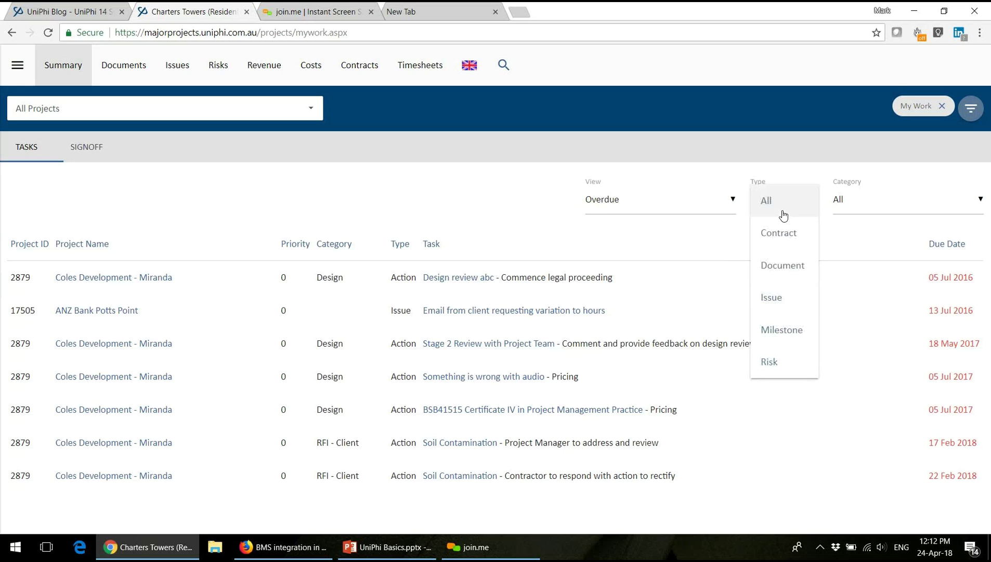
left_click(784, 215)
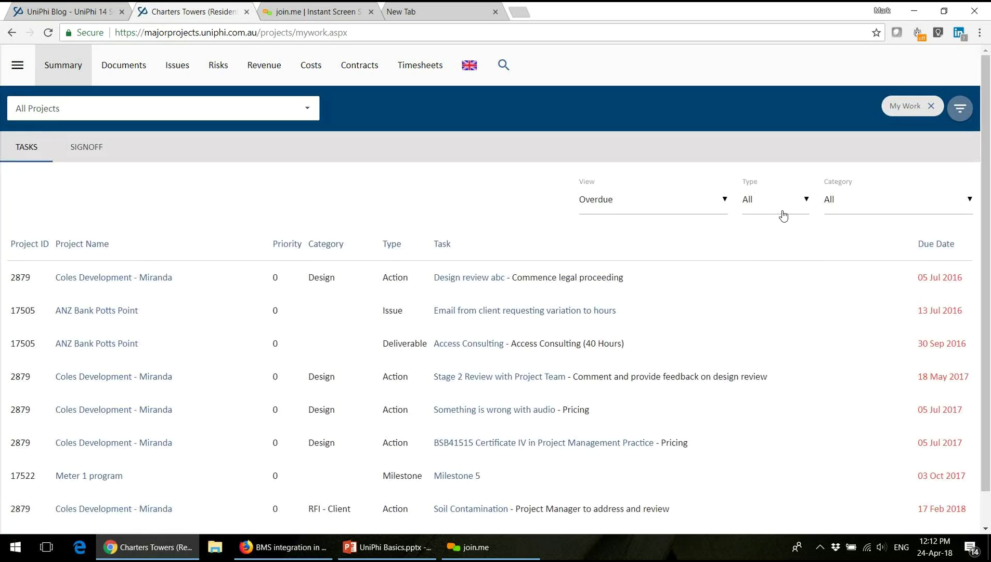
Search the overdue task page for "soil", step back and forth through the matches and close the search
key("ctrl+f")
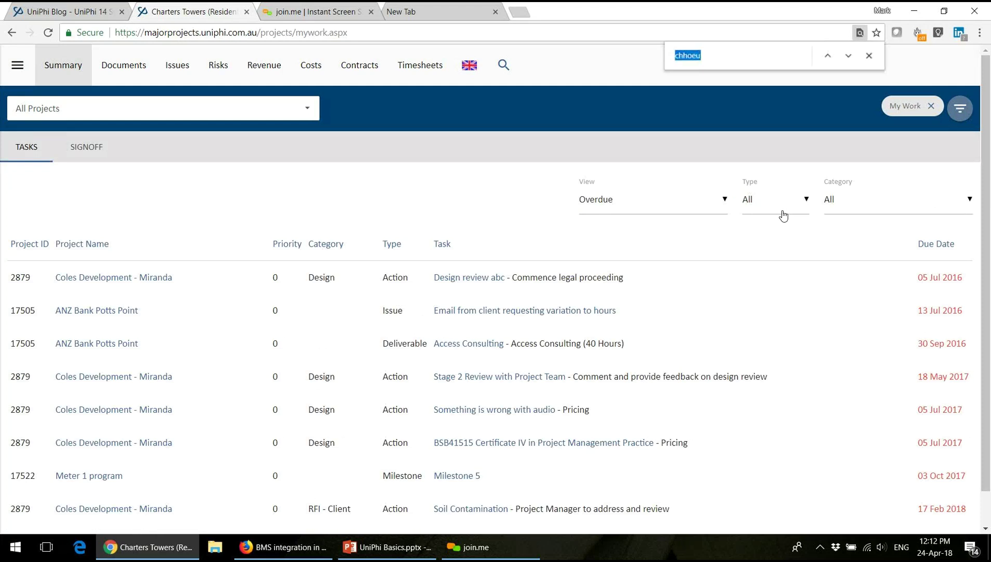
type("soil")
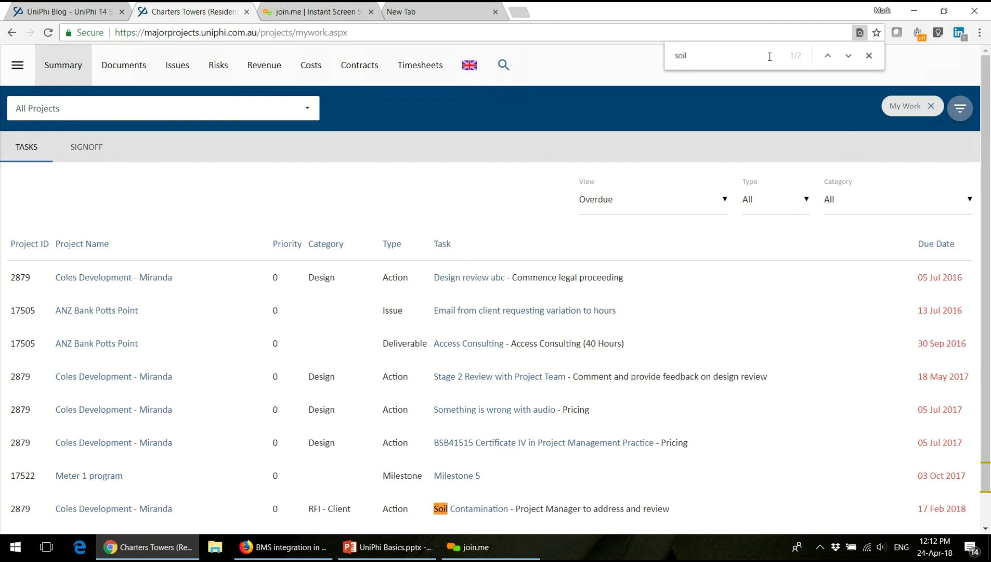
left_click(847, 57)
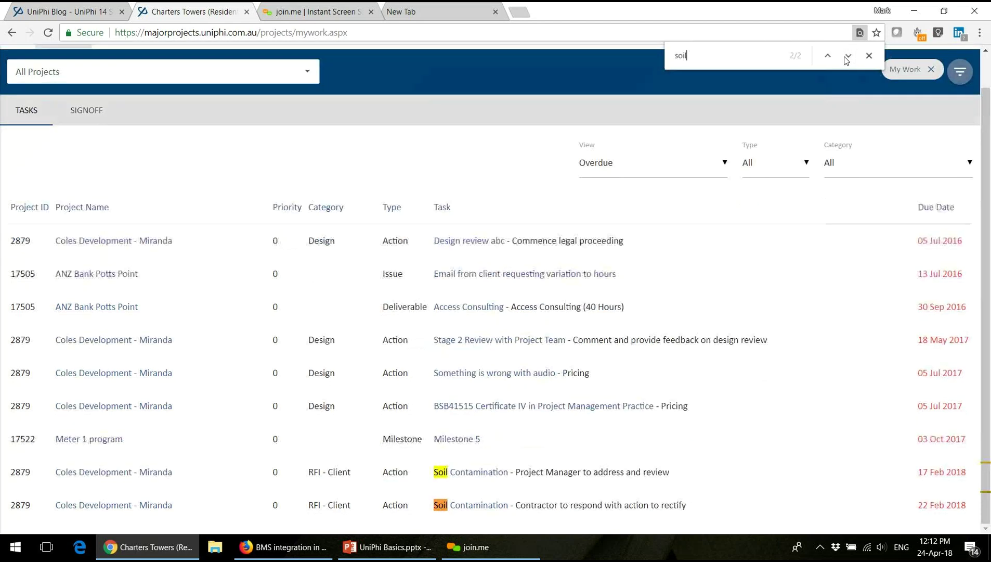
left_click(827, 58)
left_click(848, 58)
left_click(848, 57)
left_click(869, 56)
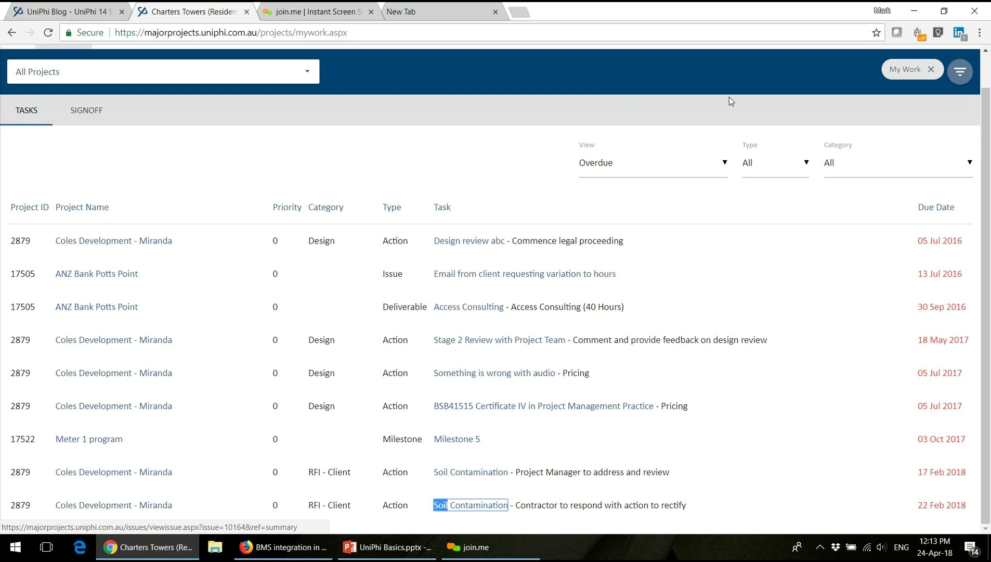
Reset the task list's View filter to All, look over the full list and check the available view options
left_click(638, 167)
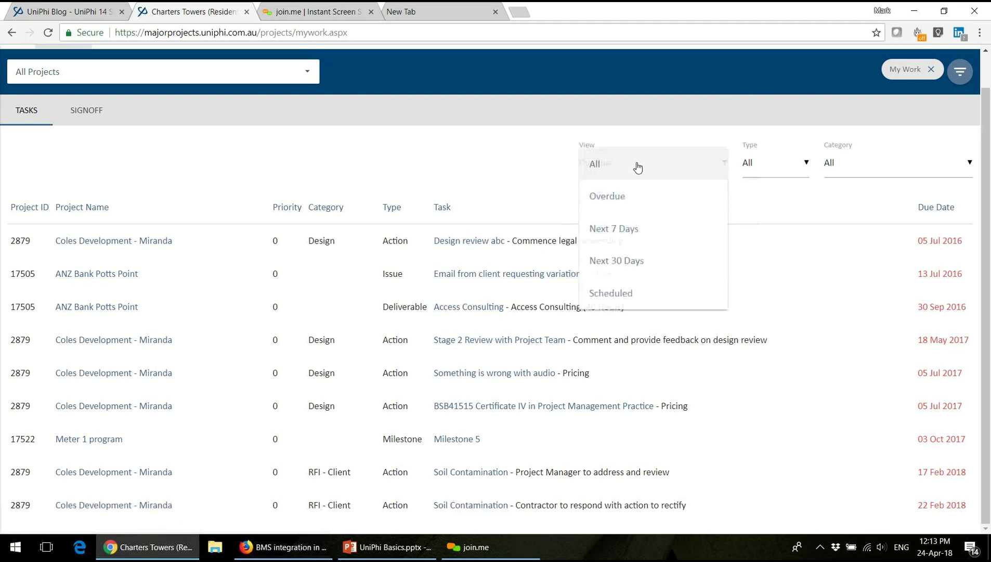
left_click(637, 167)
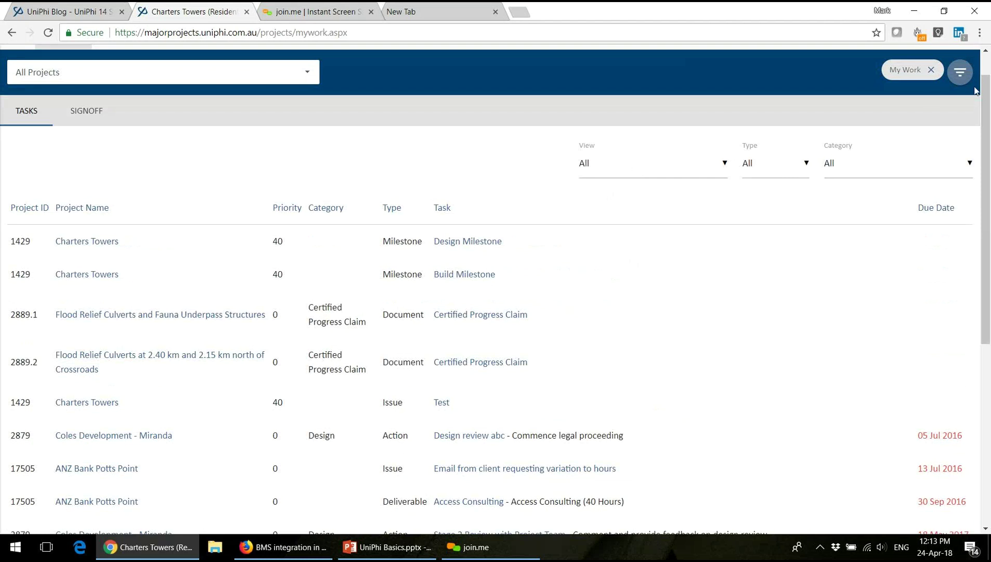
scroll(574, 114, "up", 1)
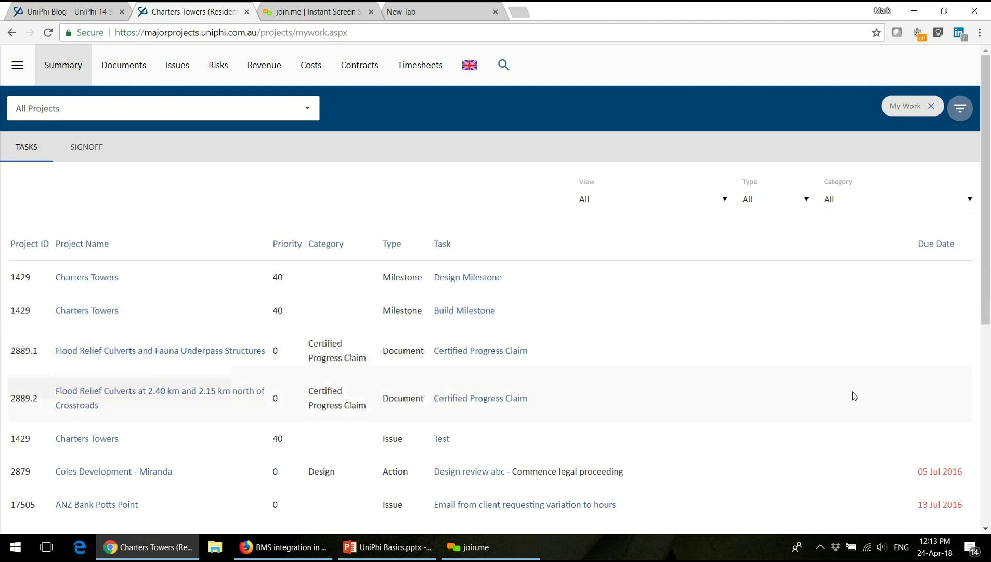
scroll(988, 465, "down", 5)
scroll(571, 340, "up", 5)
left_click(640, 208)
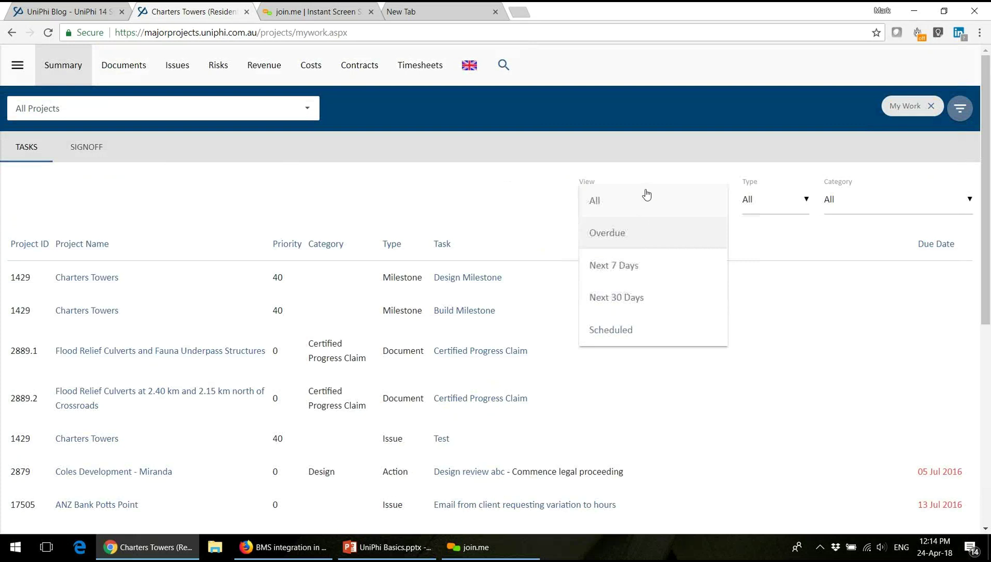
left_click(516, 200)
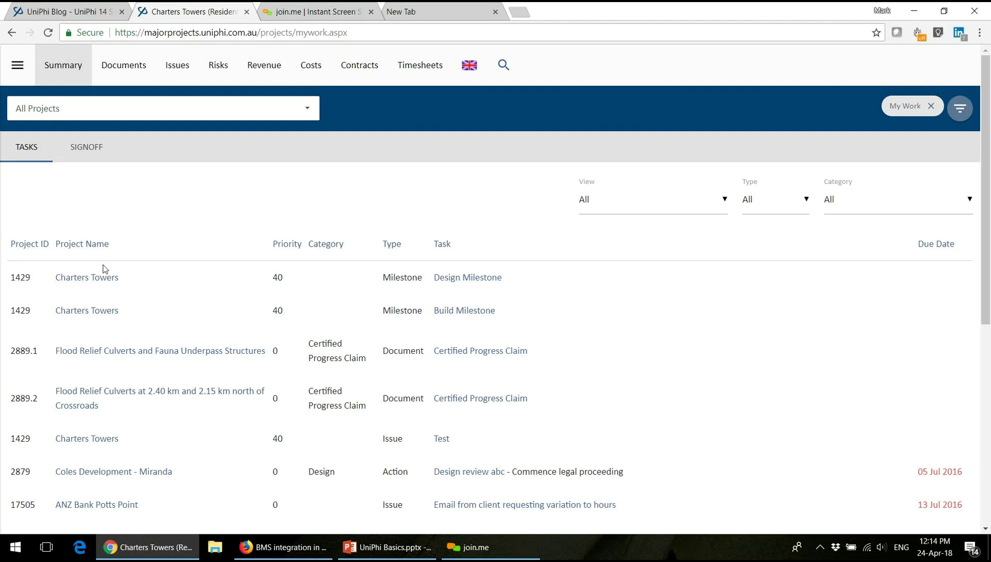
Add an issue described "Webinar losing my issue" to the Charters Towers project without an assignee and save it
left_click(96, 282)
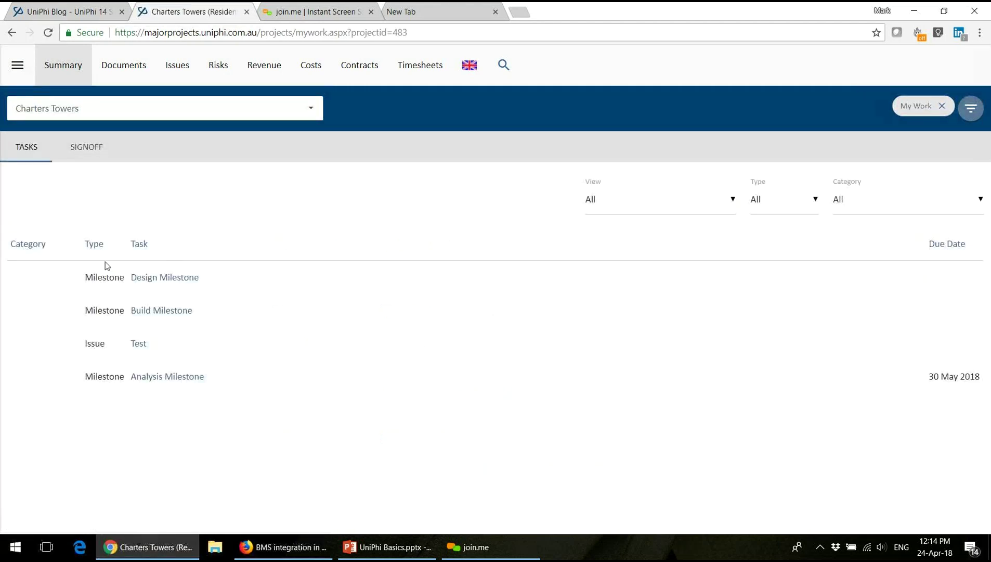
left_click(178, 83)
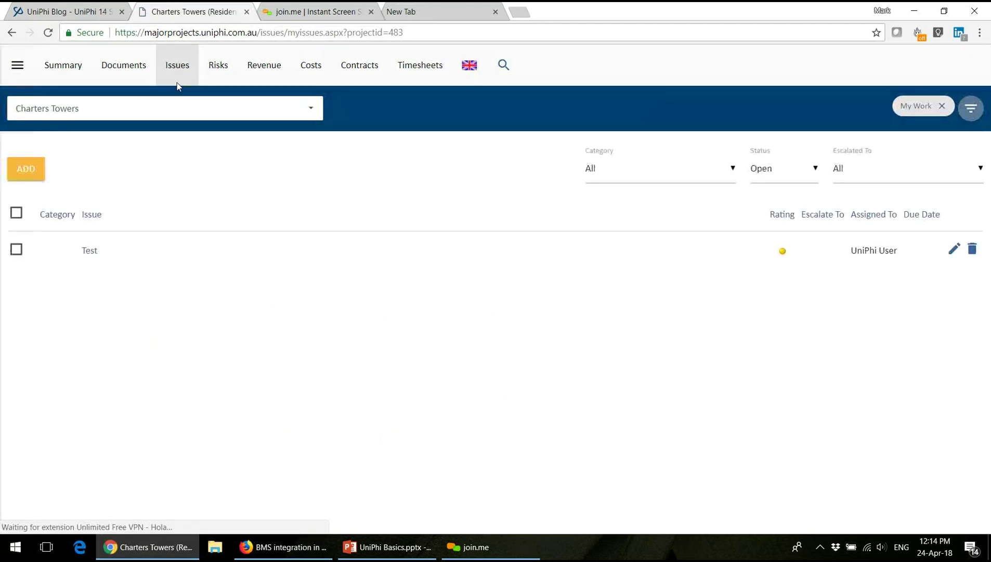
left_click(19, 174)
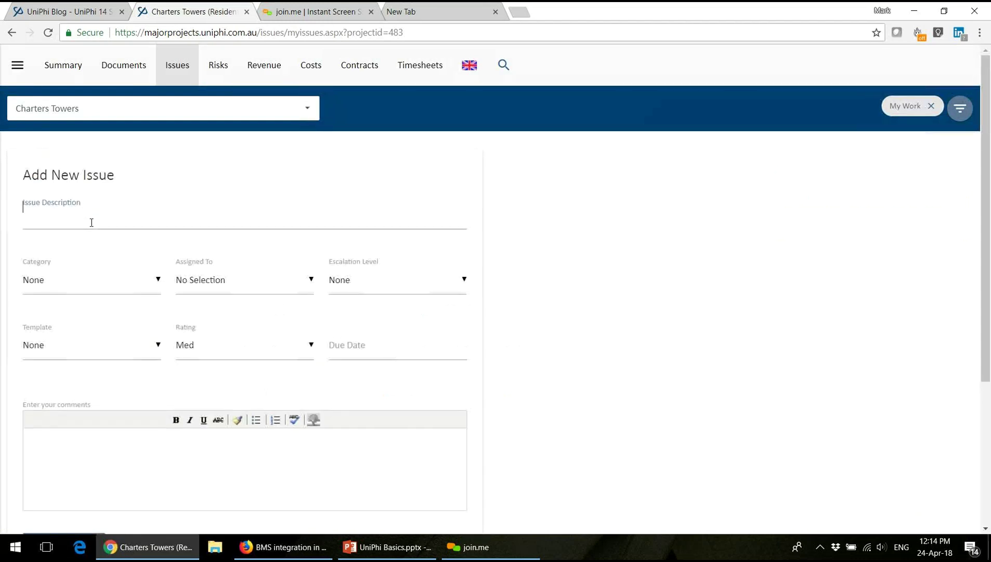
left_click(92, 223)
type("Webiar")
key("BackSpace")
key("BackSpace")
type("nar")
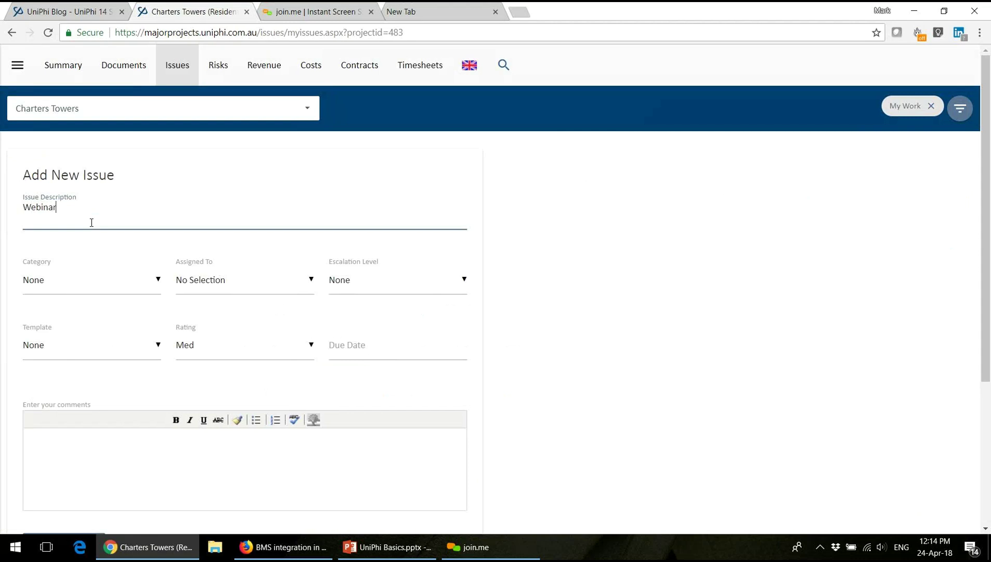
type(" lisosing my issue")
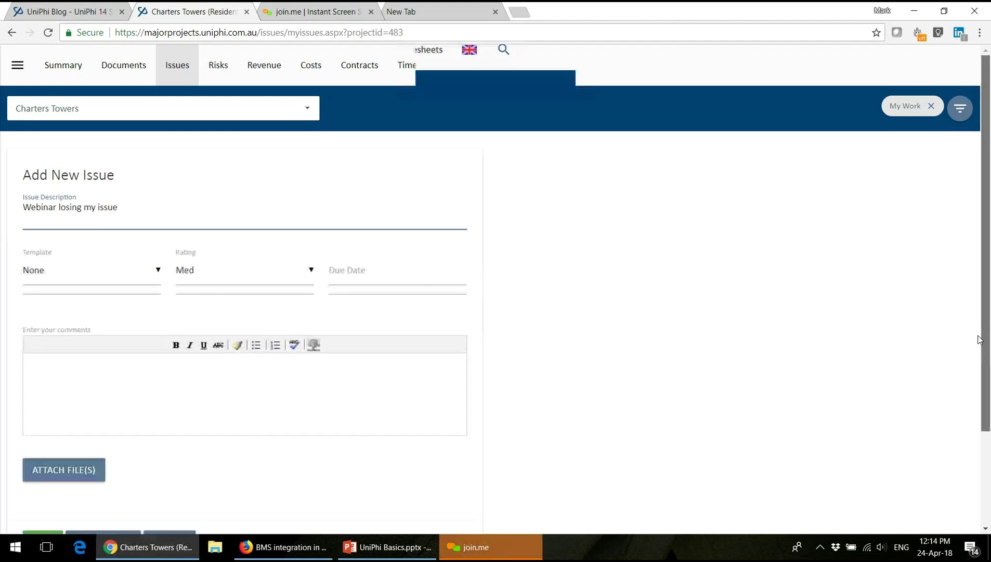
scroll(987, 261, "down", 3)
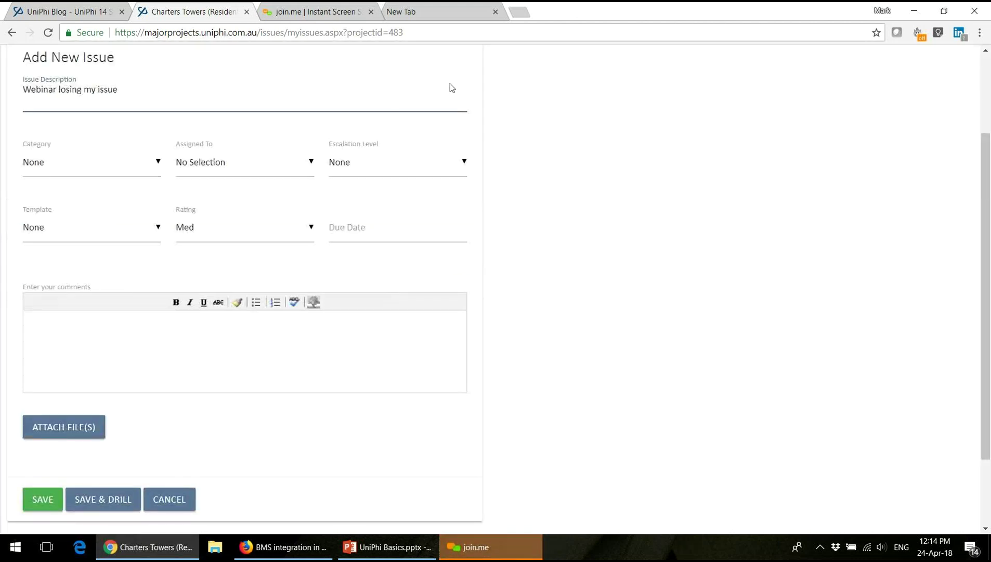
left_click(38, 501)
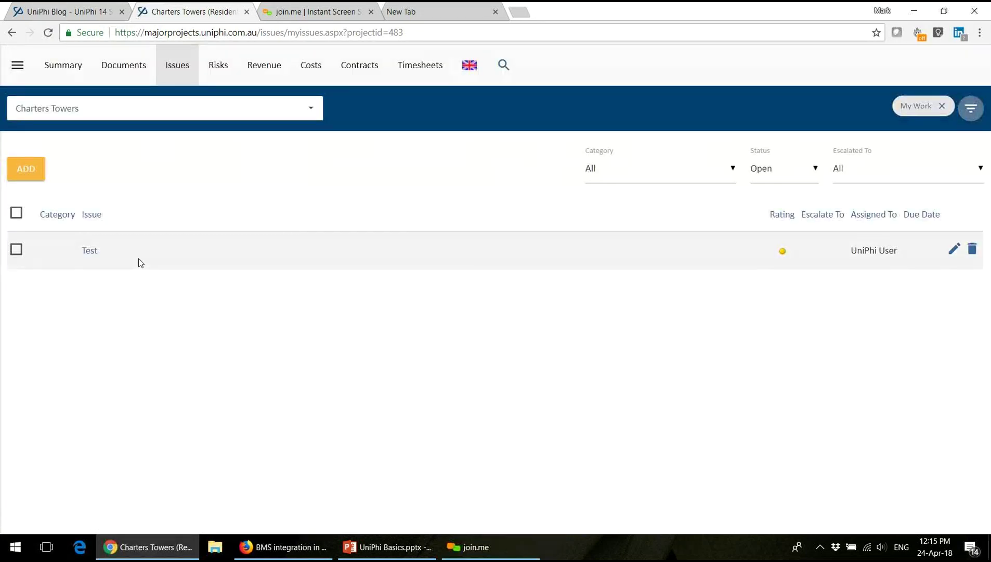
Add another issue described "Webinar found my issue", assign it to UniPhi User and save it
left_click(25, 176)
left_click(59, 221)
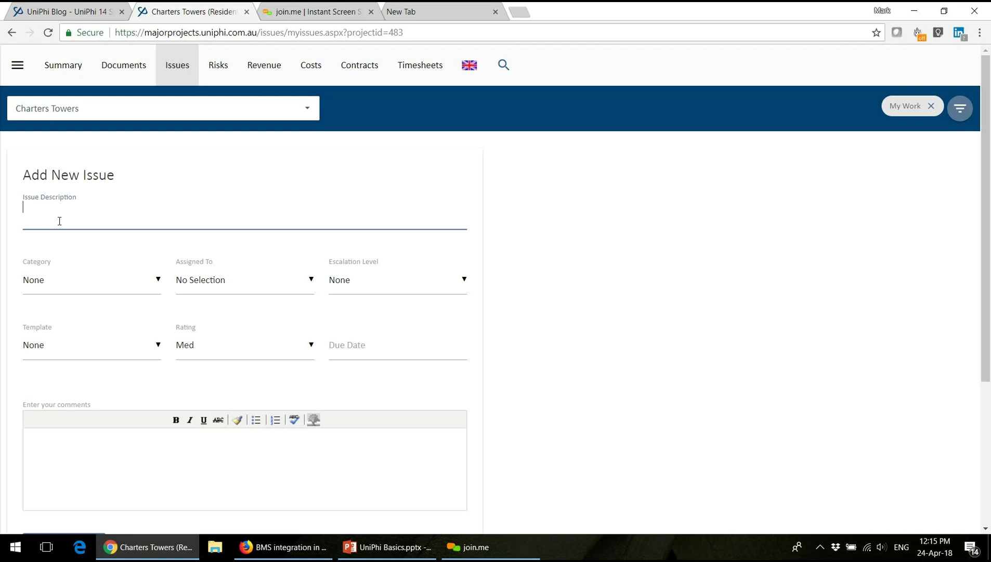
type("Webinar found my issue")
left_click(226, 277)
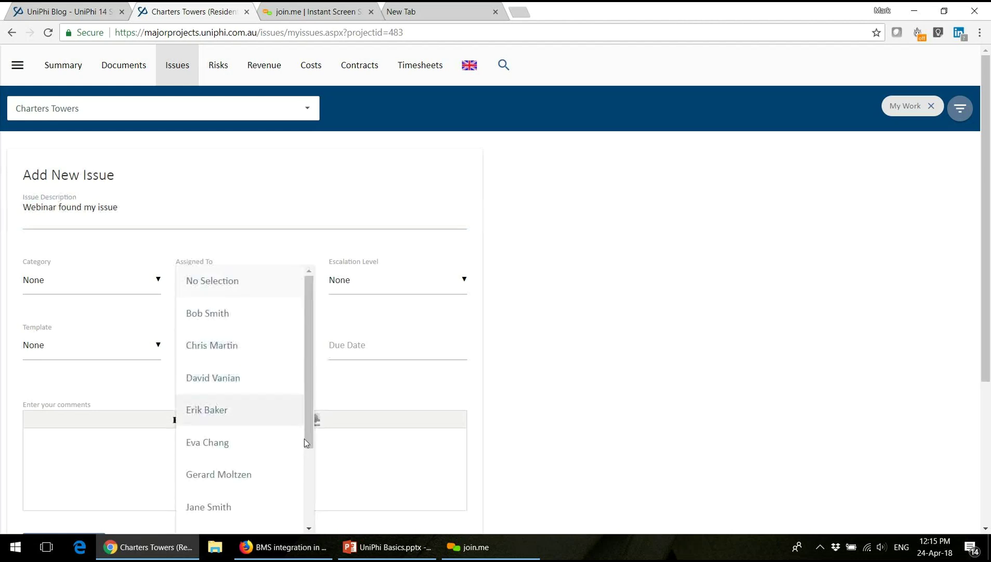
scroll(305, 463, "down", 3)
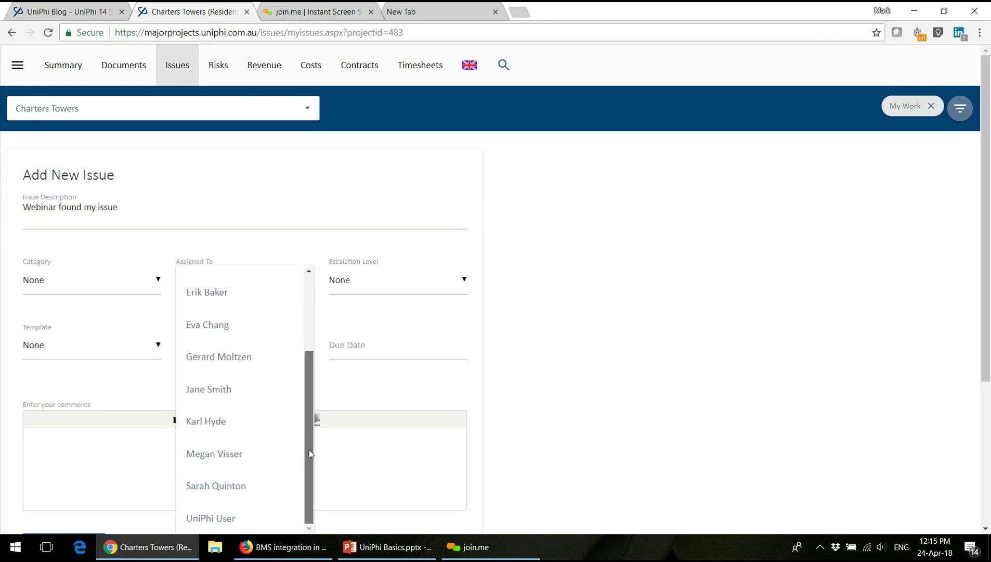
left_click(232, 515)
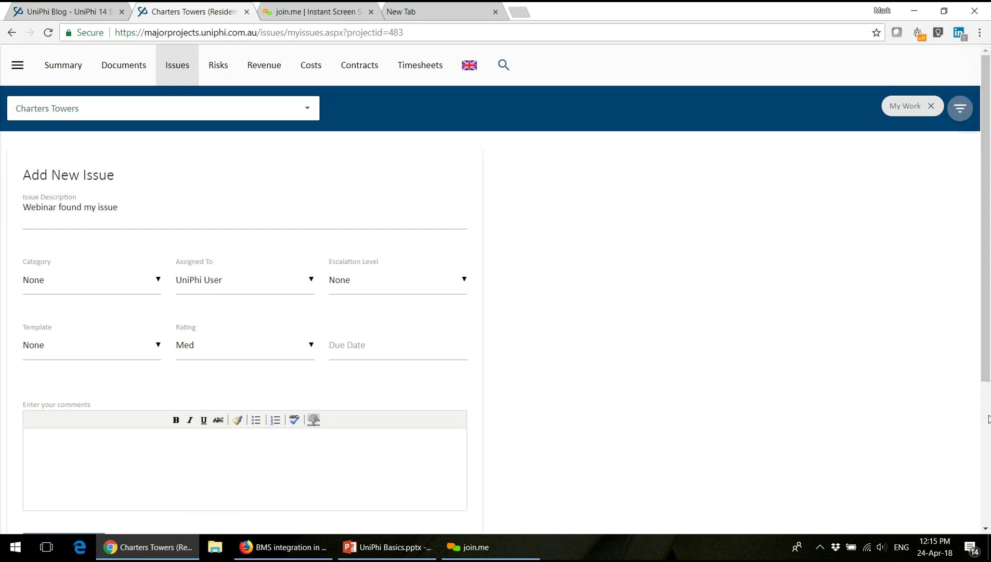
scroll(274, 431, "down", 4)
left_click(42, 412)
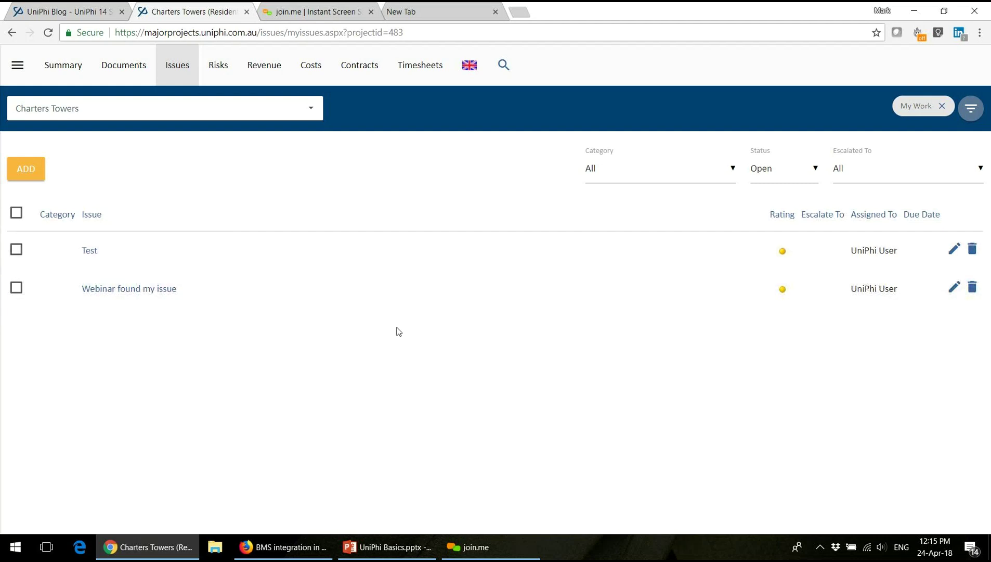
Remove the My Work filter from the Charters Towers issues and look through the full issue list
left_click(940, 107)
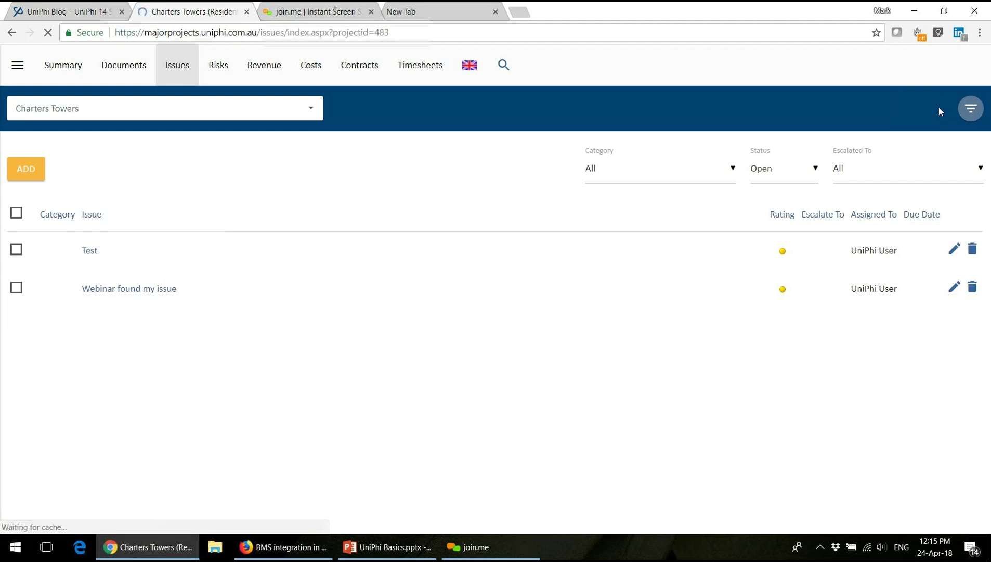
scroll(989, 223, "down", 5)
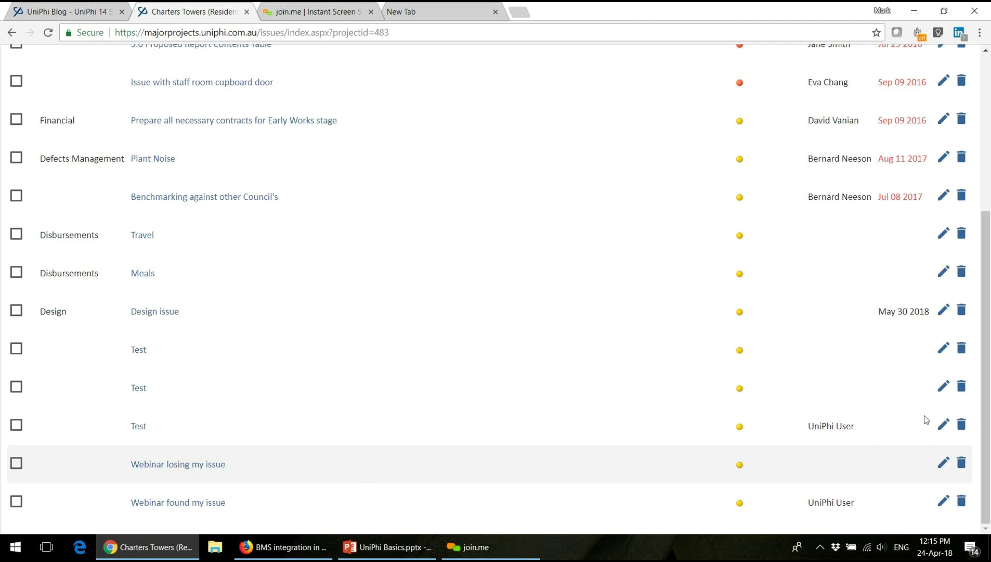
scroll(989, 396, "up", 5)
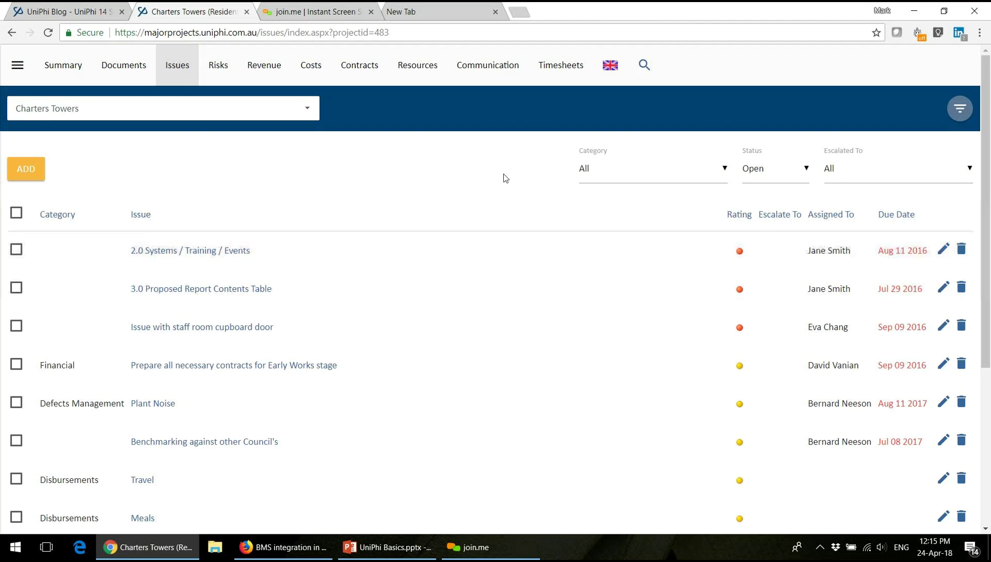
Create a new document in the Charters Towers project from the Accounting Costs template
left_click(143, 74)
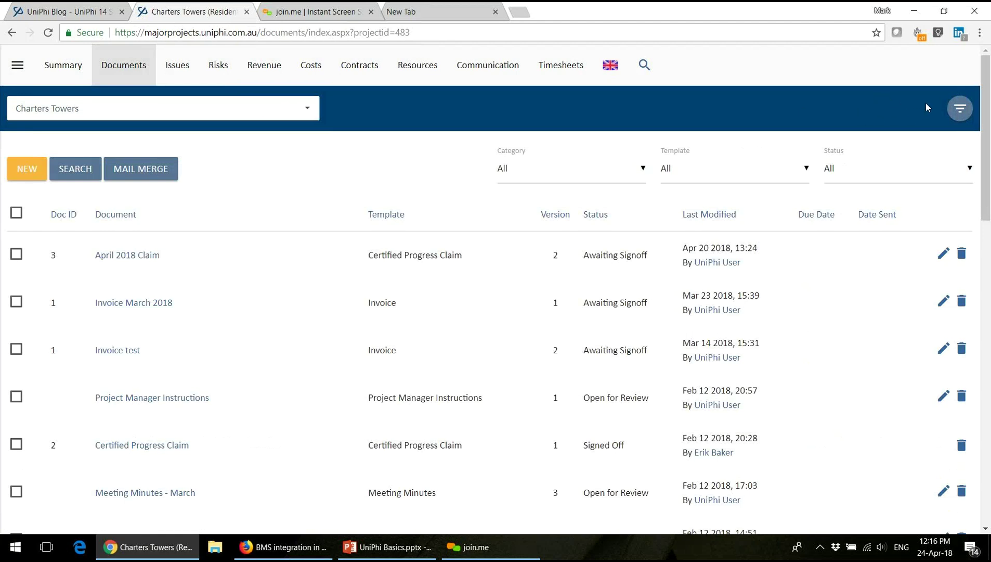
left_click(26, 175)
left_click(90, 198)
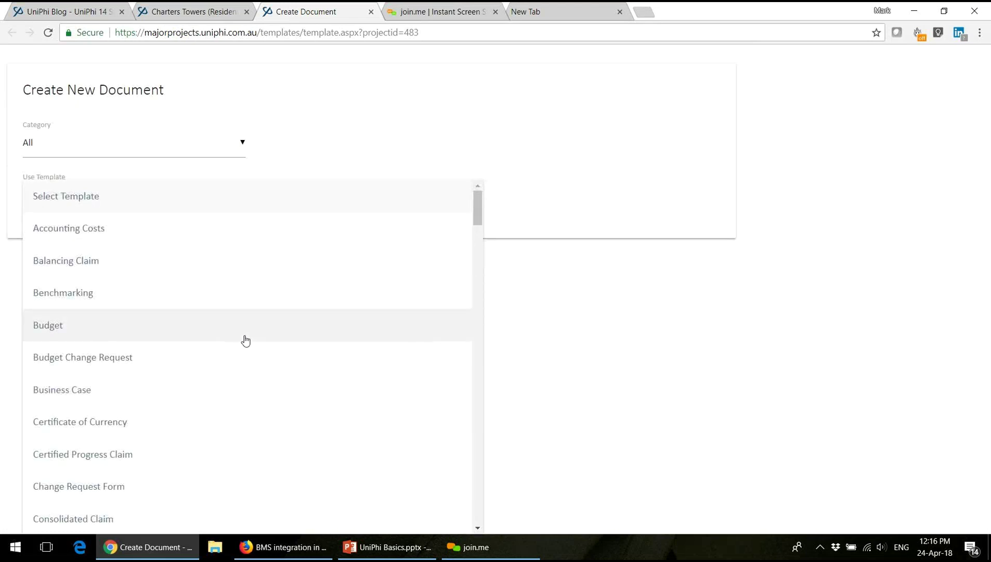
left_click(193, 236)
left_click(60, 364)
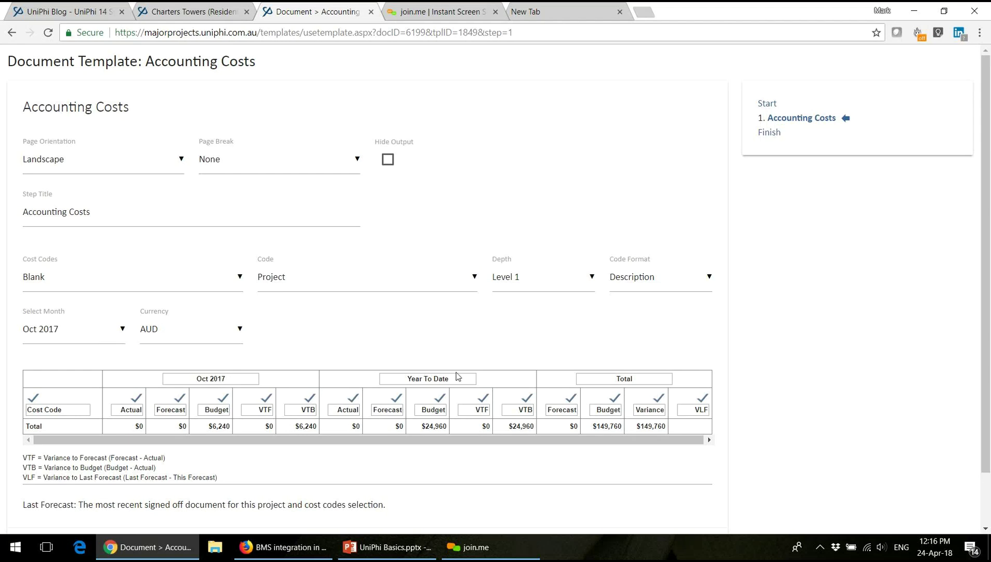
Review the status options on the Accounting Costs document's Finish step and close the document
left_click(773, 139)
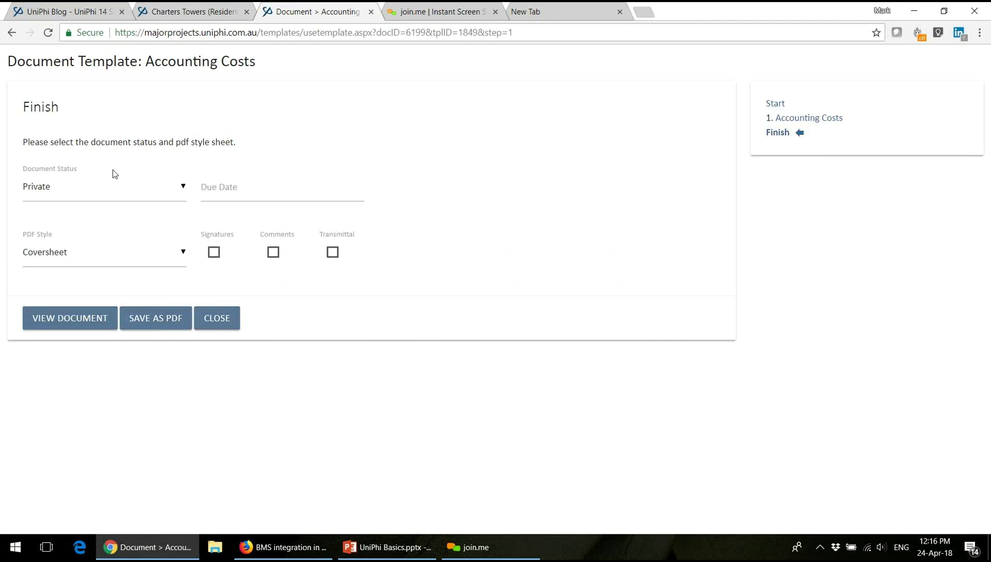
left_click(106, 190)
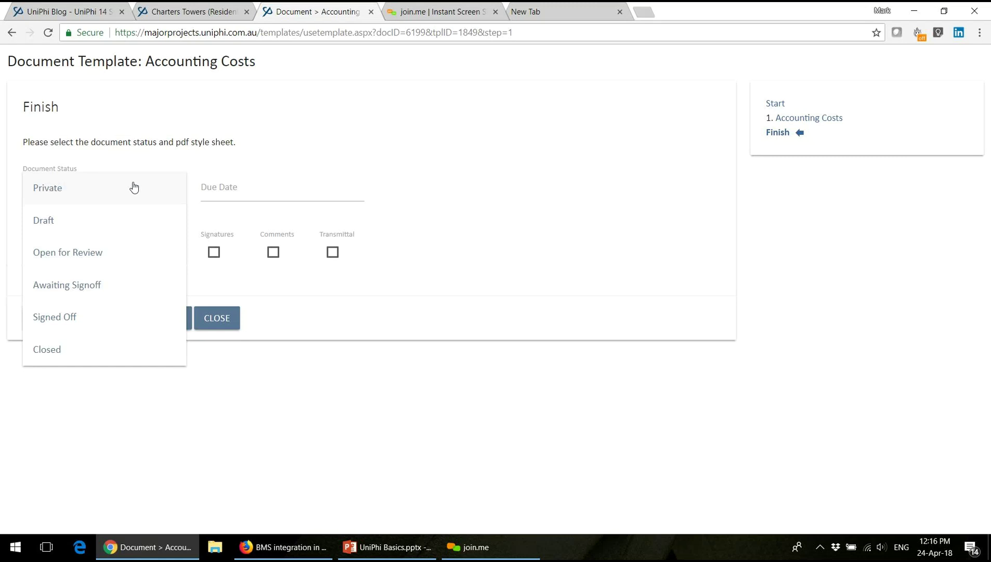
left_click(480, 145)
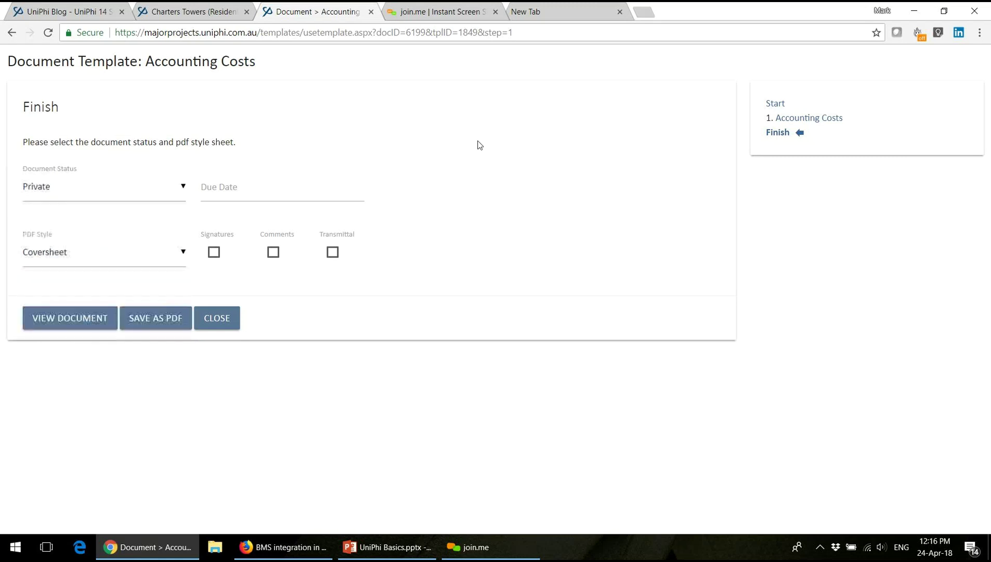
left_click(214, 323)
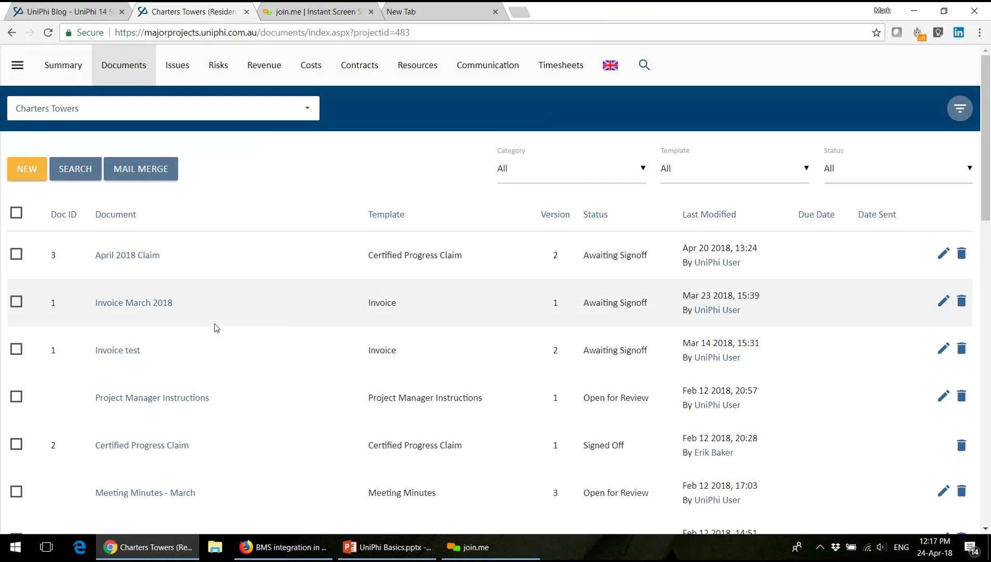
Reload the Charters Towers document list and look at the options of its Status filter
left_click(123, 79)
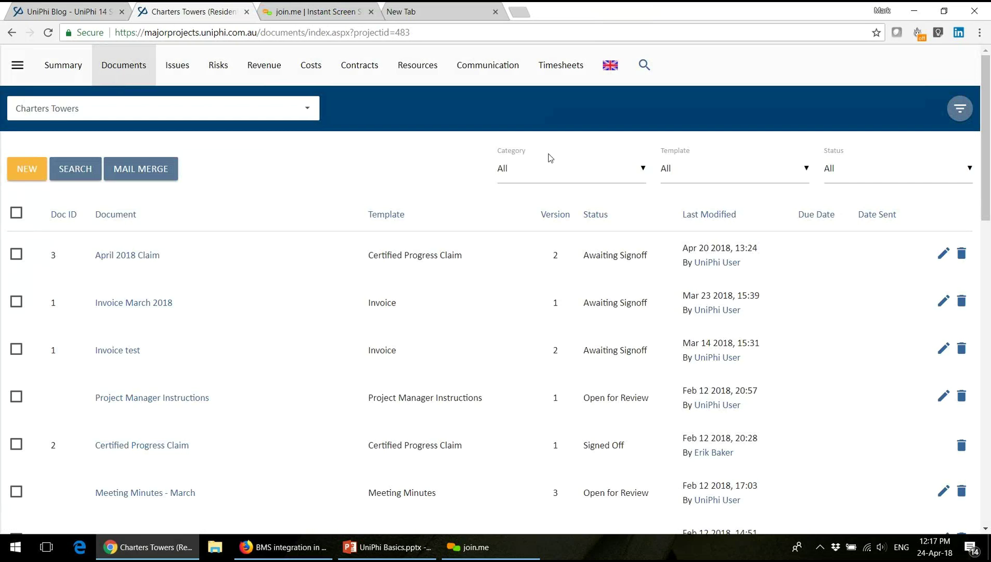
left_click(865, 179)
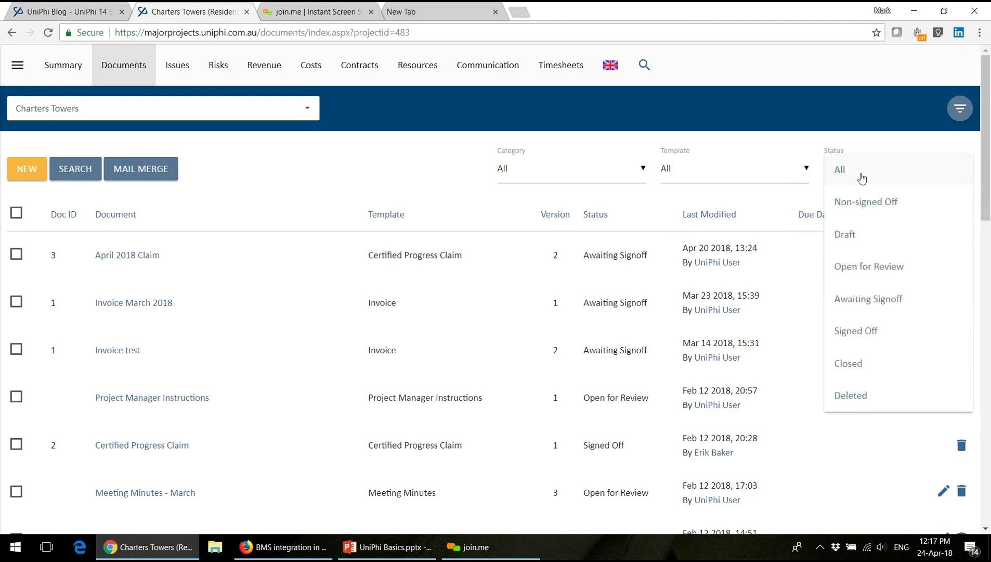
left_click(293, 174)
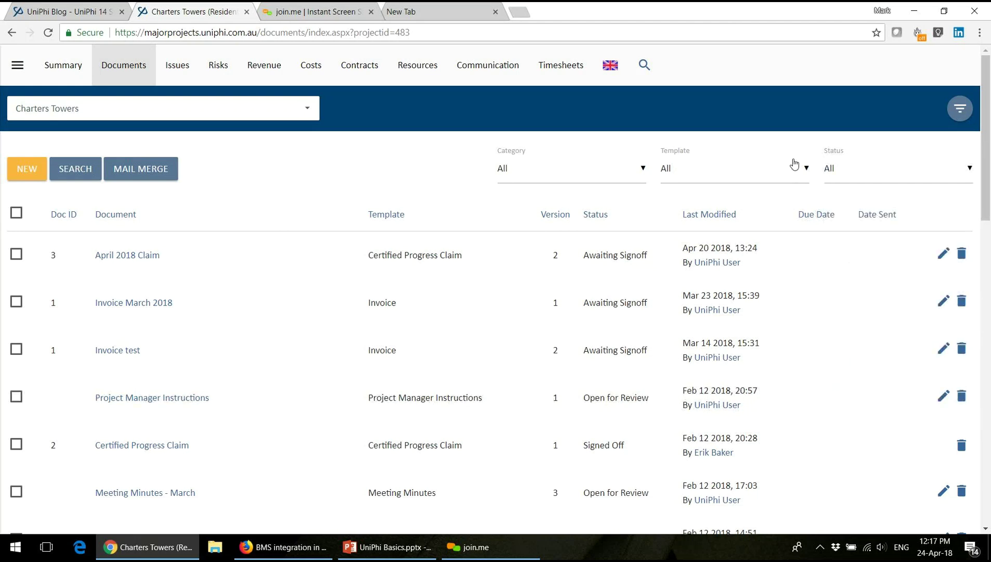
Apply the My Work view to the Charters Towers documents in the portfolio filters
left_click(961, 108)
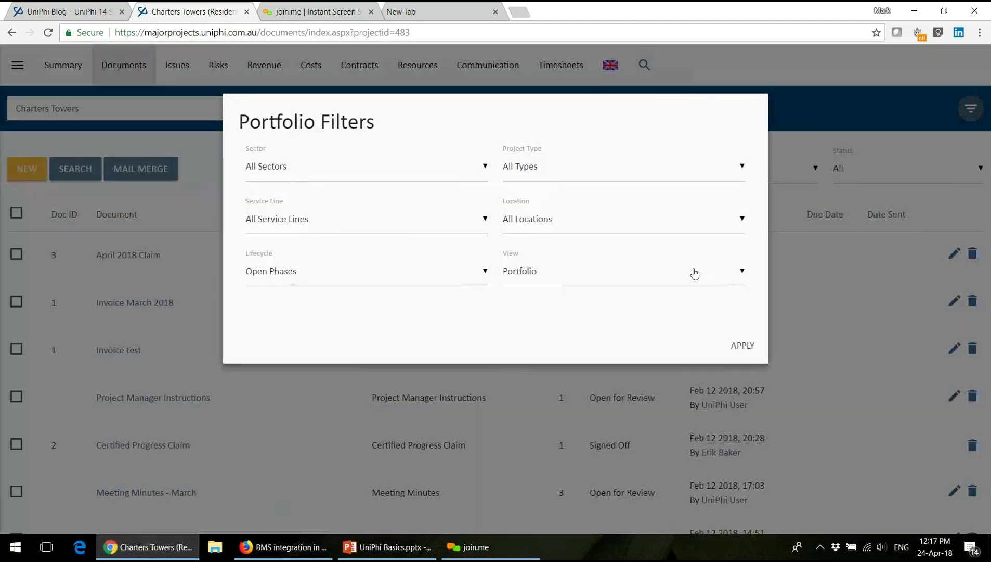
left_click(686, 271)
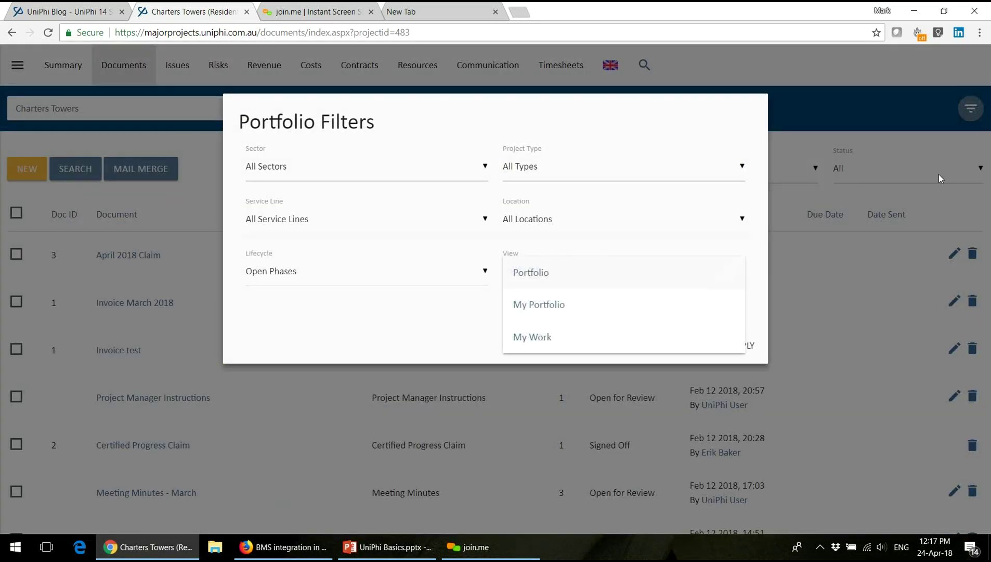
left_click(580, 333)
left_click(755, 352)
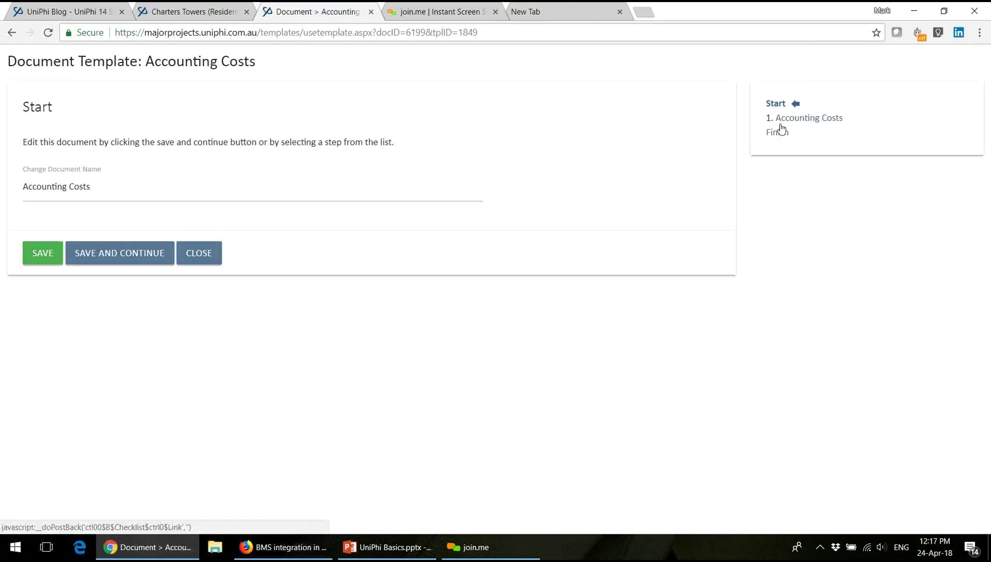
Go to the Finish step of the Accounting Costs document and set its document status to Draft
left_click(778, 135)
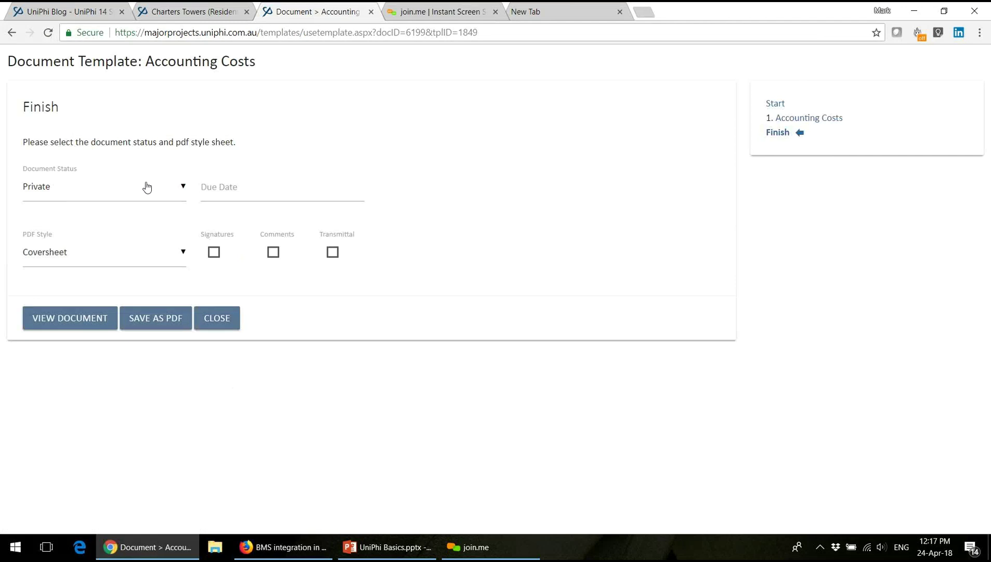
left_click(147, 188)
left_click(137, 222)
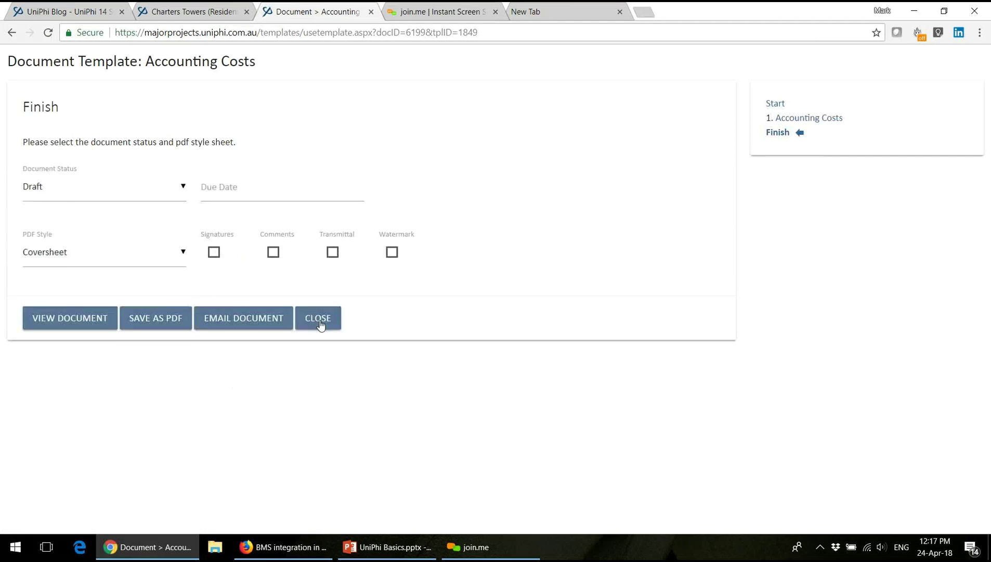
Close the Accounting Costs document and filter the Charters Towers document list by the Accounting Costs template
left_click(320, 321)
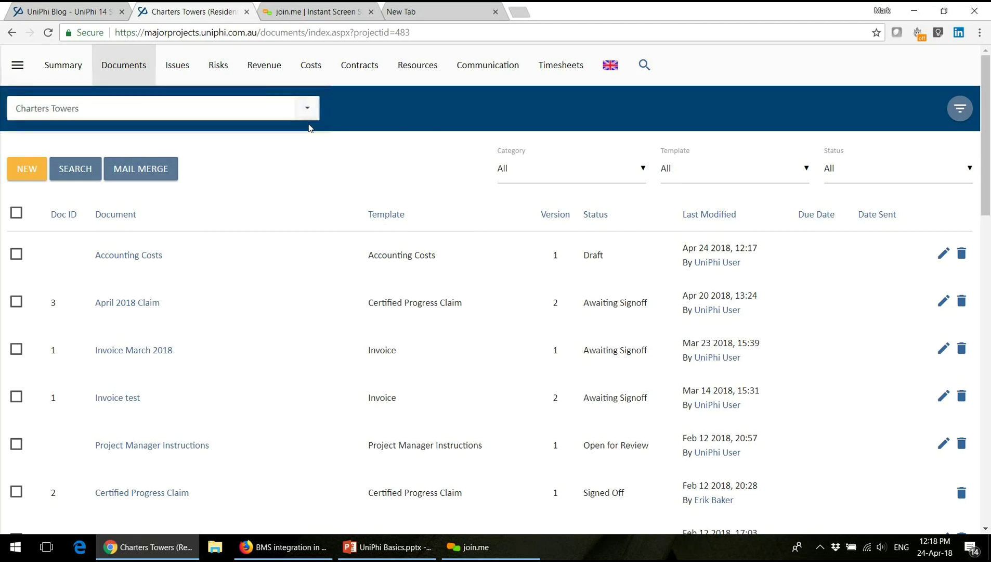
left_click(708, 176)
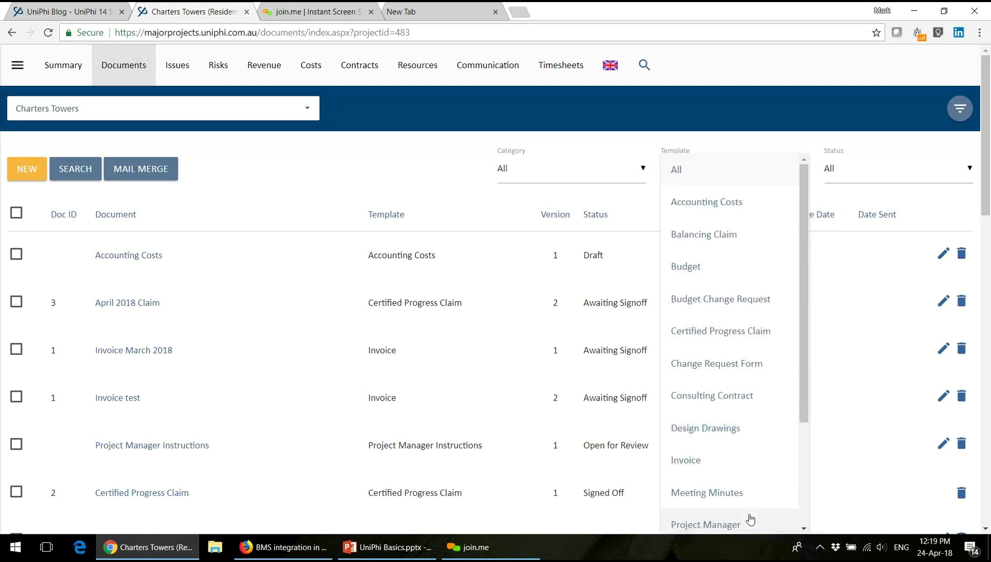
scroll(751, 519, "down", 3)
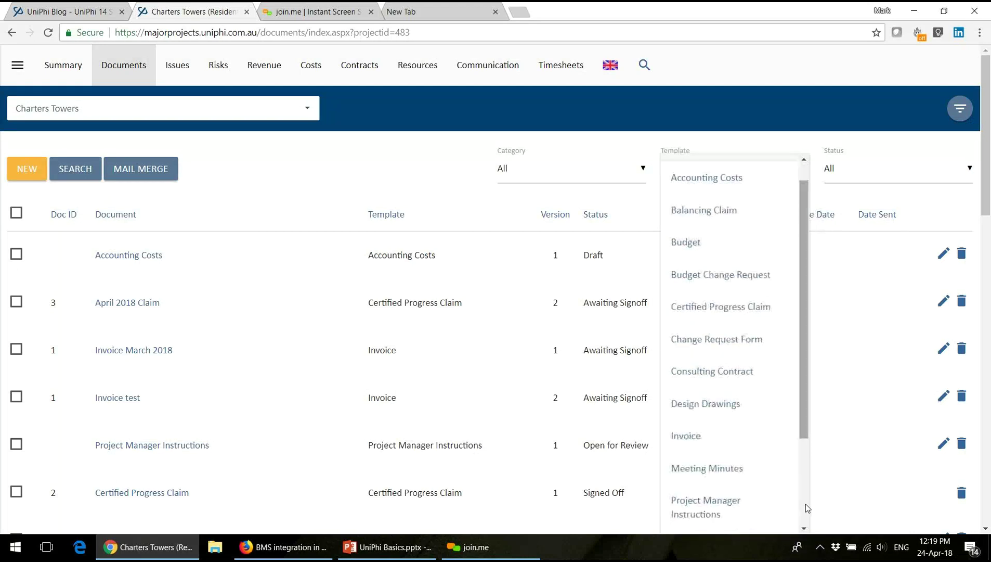
left_click(808, 259)
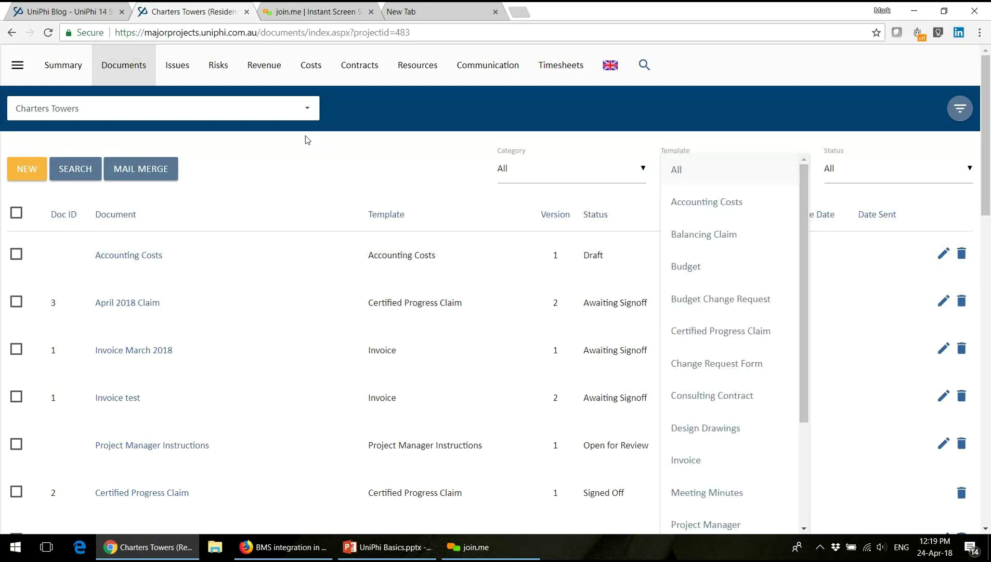
left_click(731, 215)
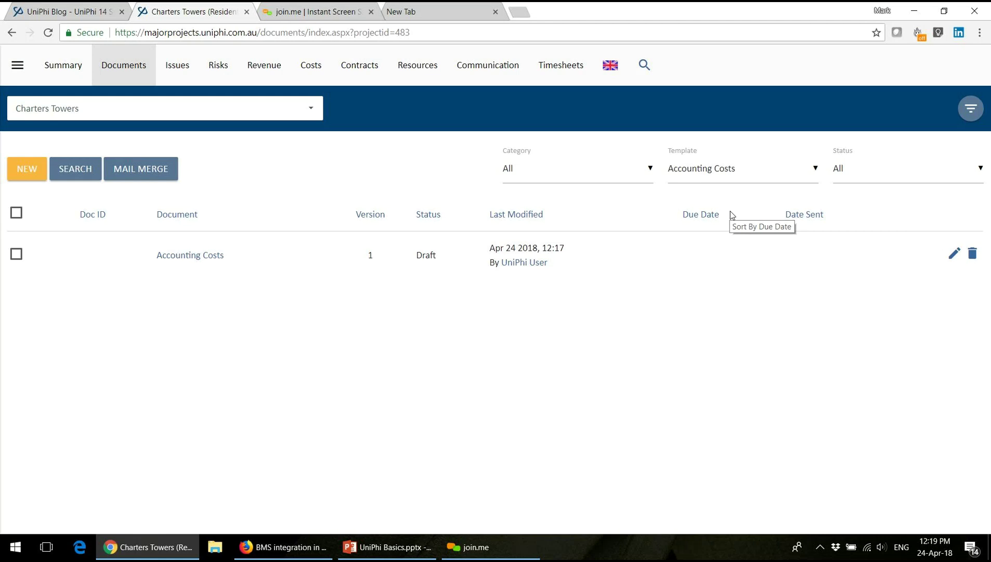
Filter the Charters Towers documents by the Certified Progress Claim template and sort them by supplier, status and version
left_click(734, 173)
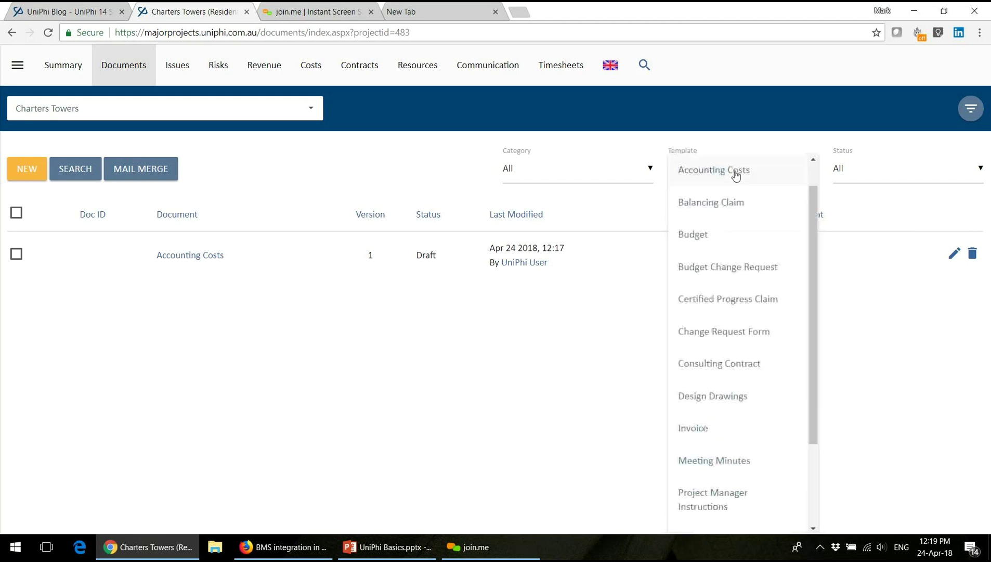
left_click(771, 306)
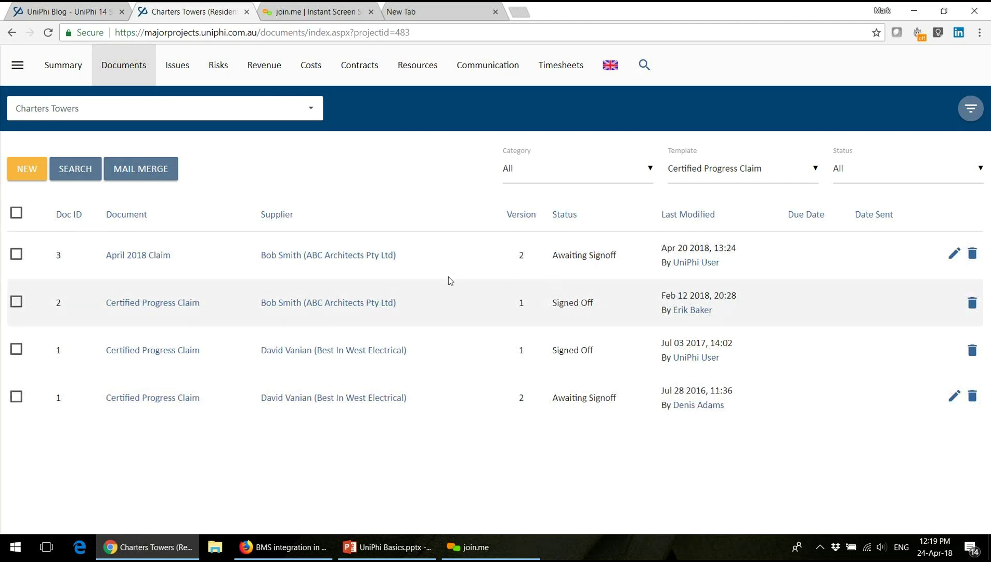
left_click(288, 219)
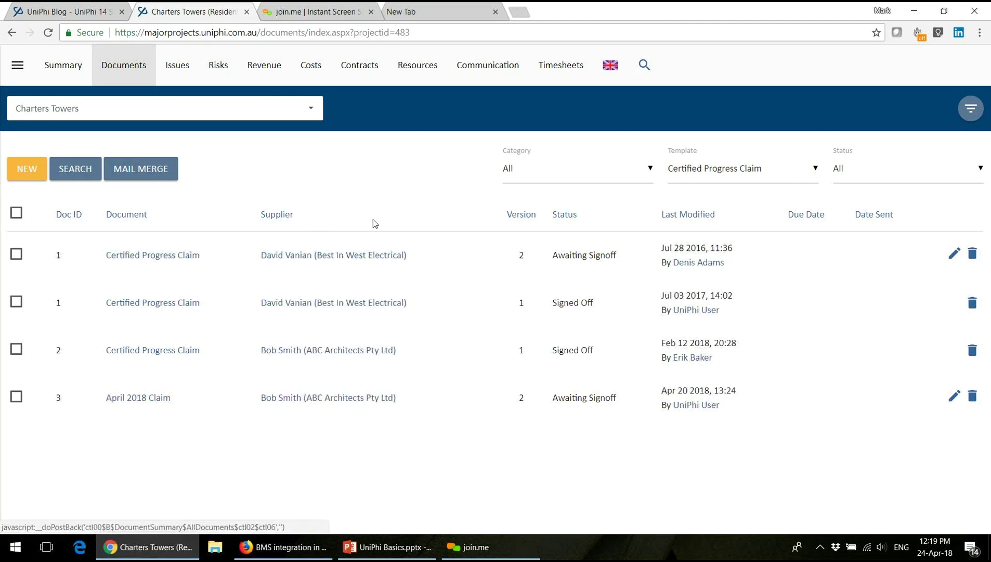
left_click(574, 218)
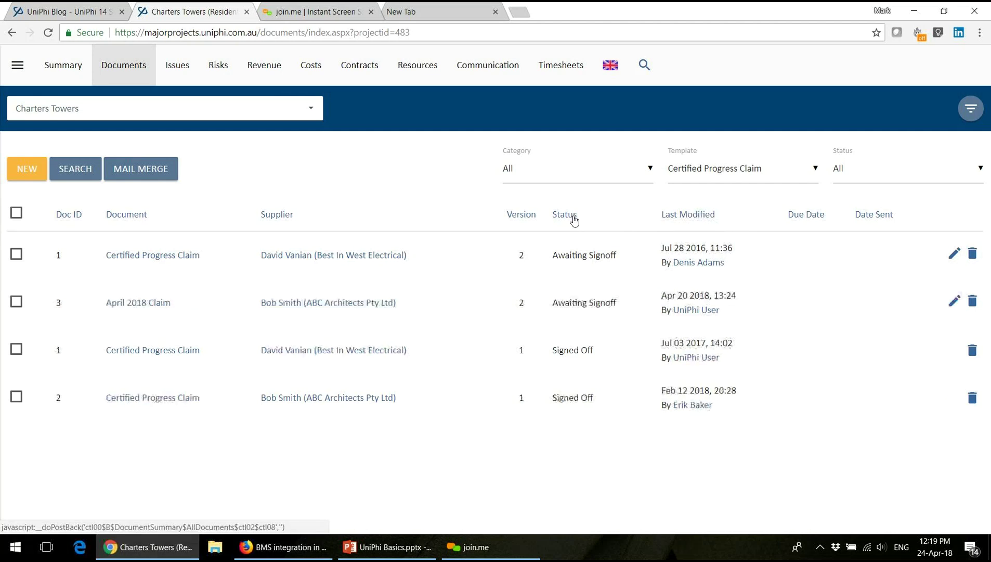
left_click(526, 219)
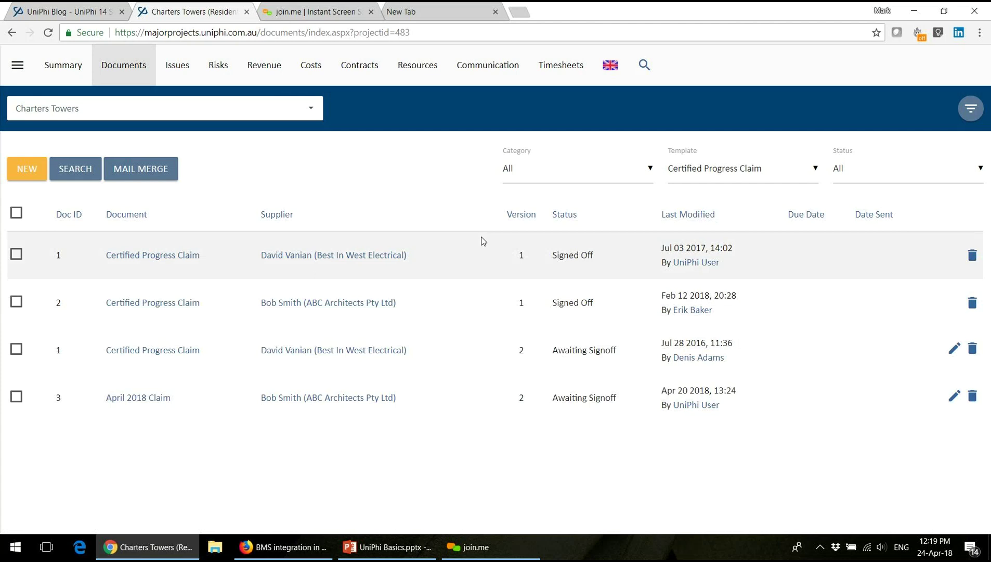
Switch to the Coles - North Sydney project's documents and look at the options of its Template filter
left_click(719, 178)
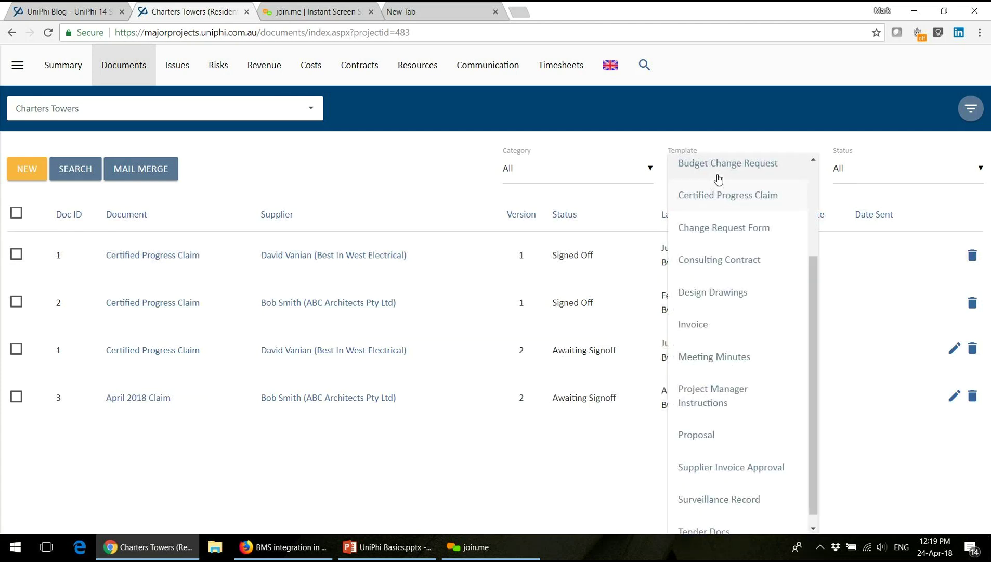
left_click(354, 186)
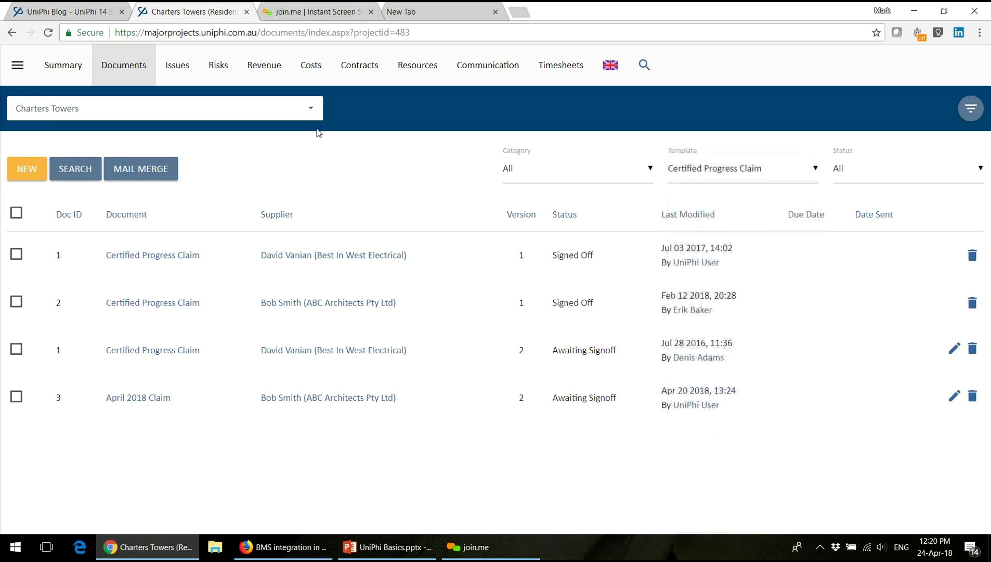
left_click(317, 115)
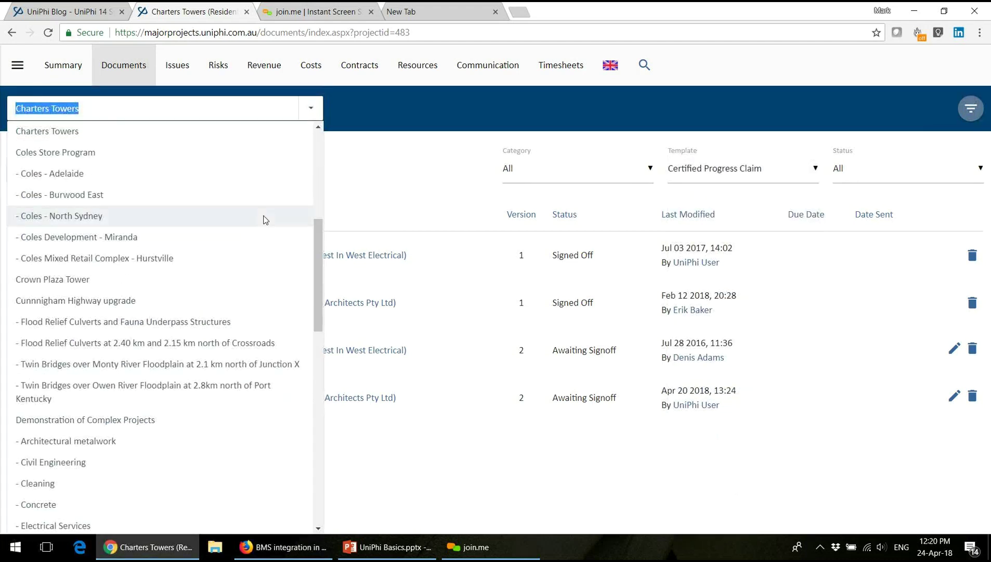
left_click(266, 219)
left_click(698, 169)
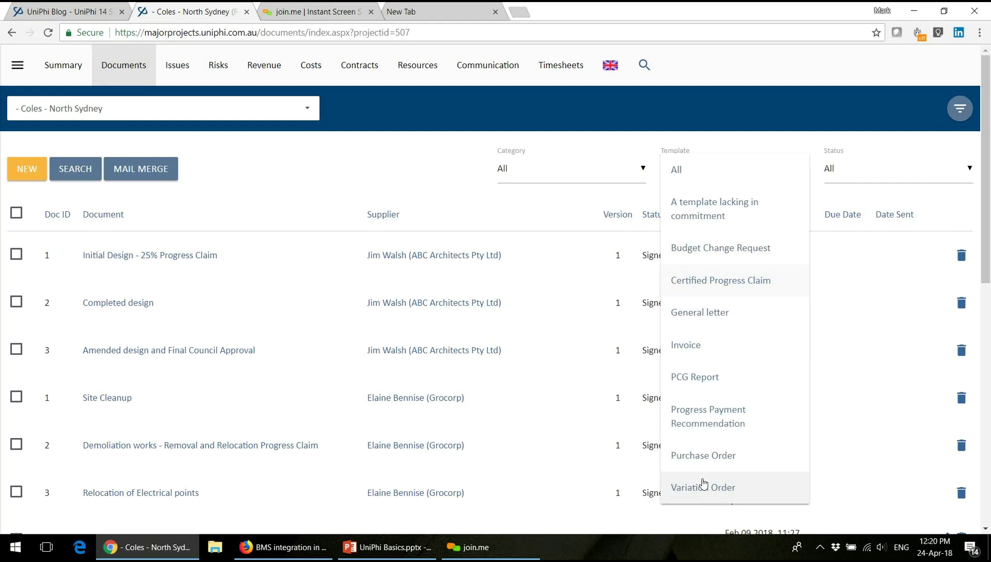
left_click(520, 217)
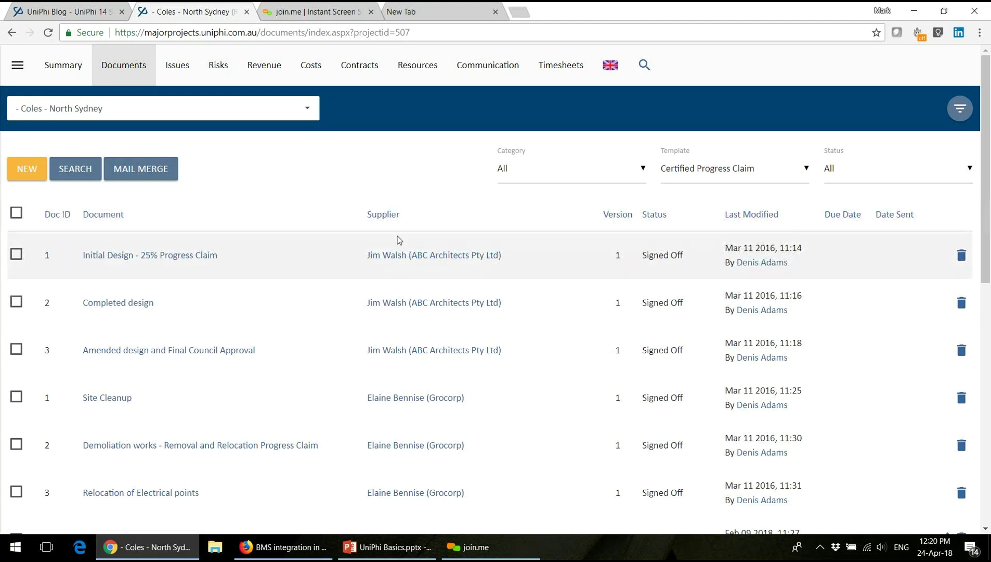
Filter the Coles - North Sydney documents by the Invoice template and return to Certified Progress Claim to compare their columns
left_click(733, 180)
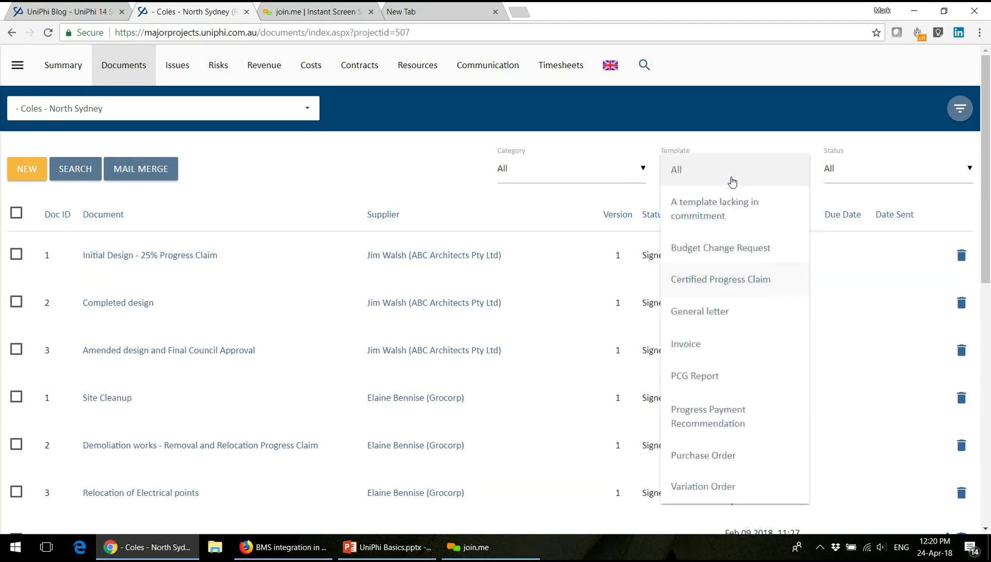
left_click(711, 343)
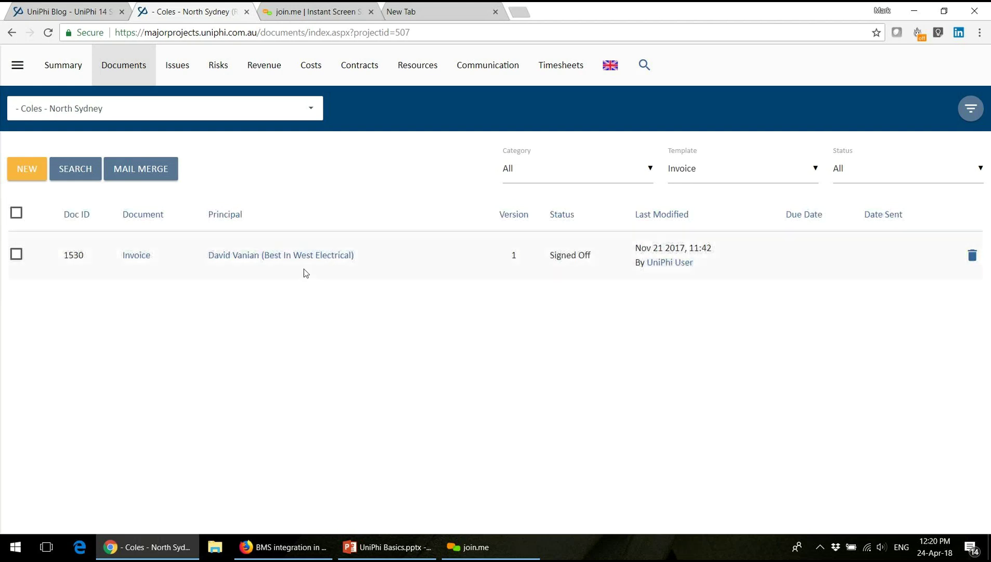
left_click(764, 167)
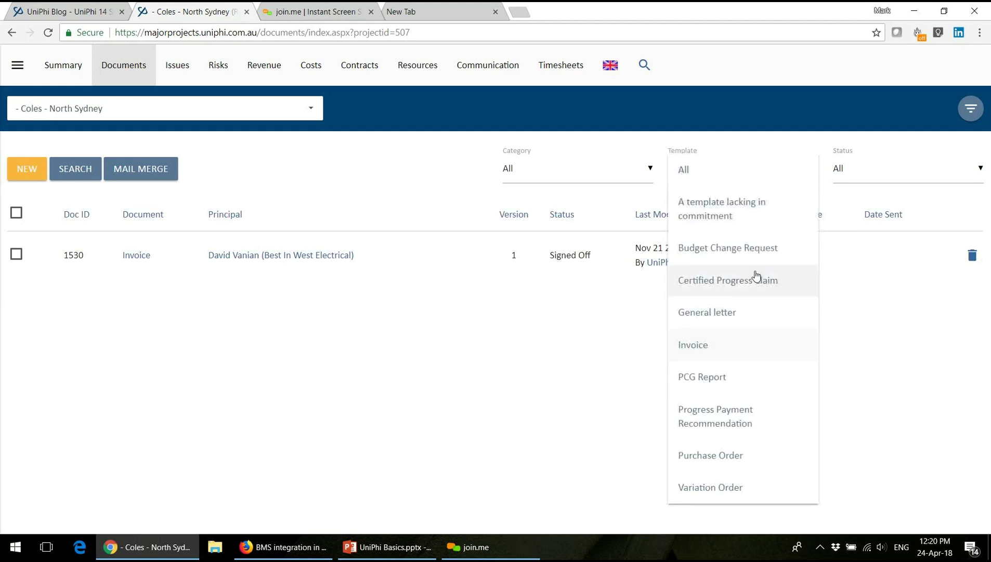
left_click(757, 276)
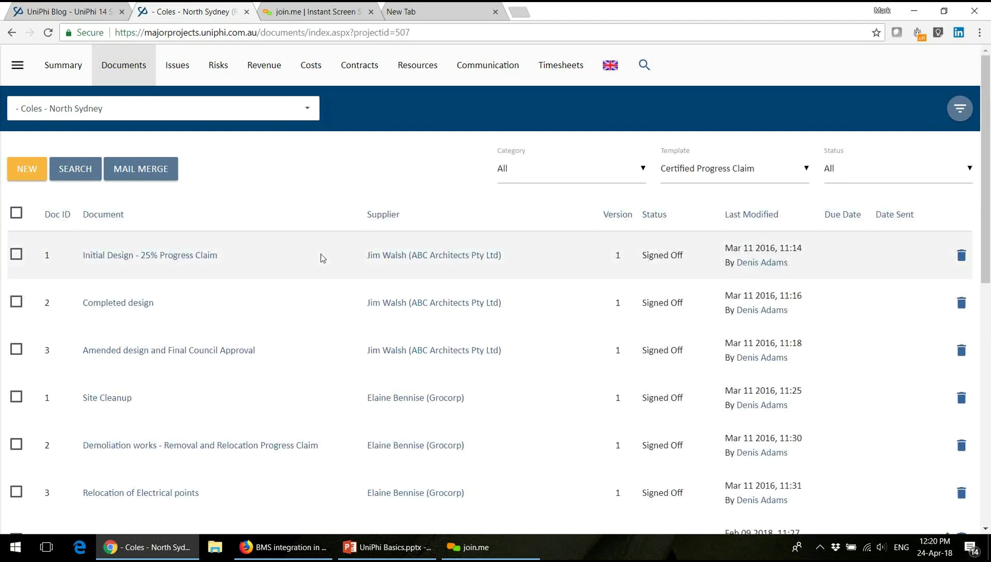
Reset the Template filter to All and open the document search fields for Coles - North Sydney
left_click(763, 173)
left_click(763, 176)
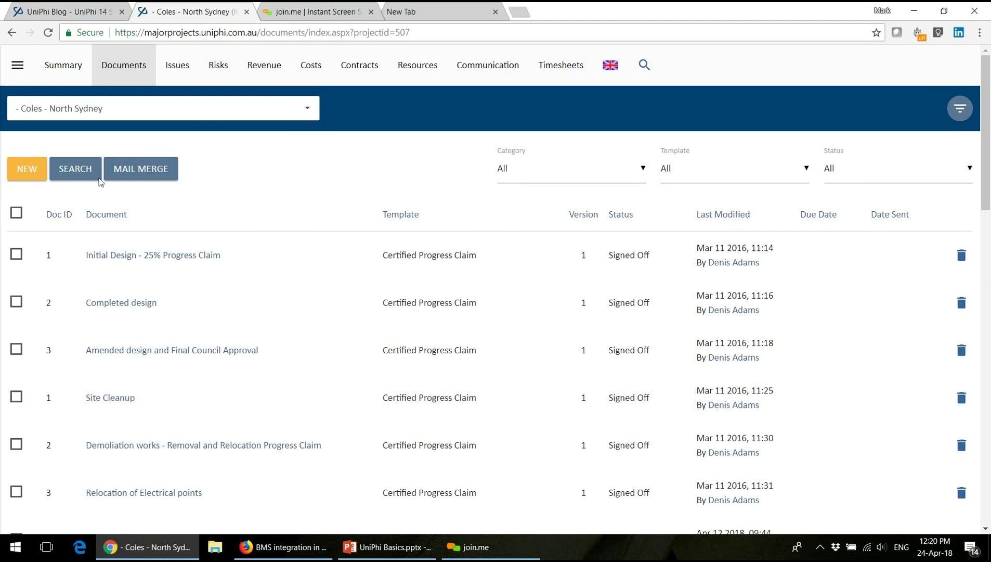
left_click(78, 173)
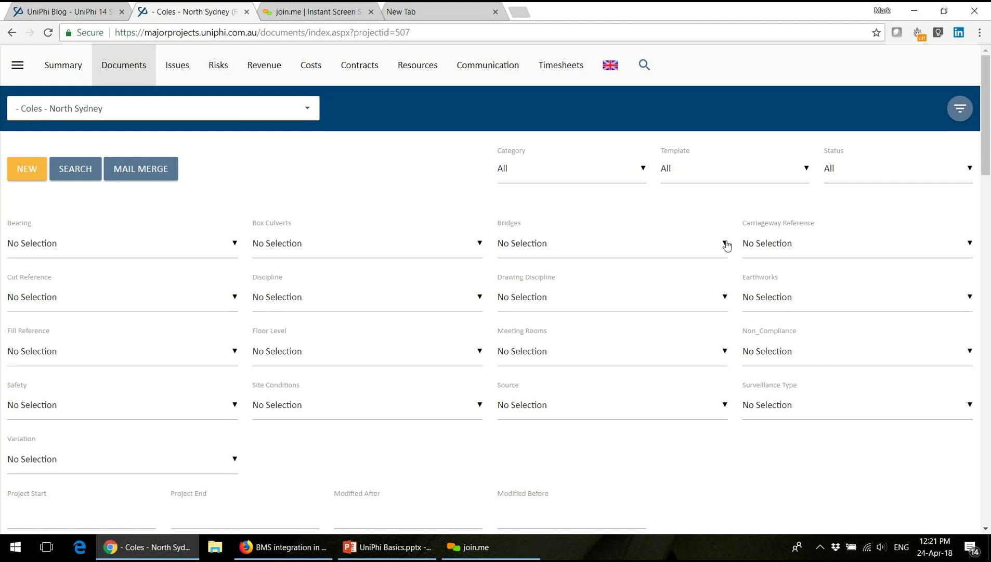
Select Foundation, Base Slab Form & Pour and Crown Unit Installation as the Box Culverts search values
left_click(398, 243)
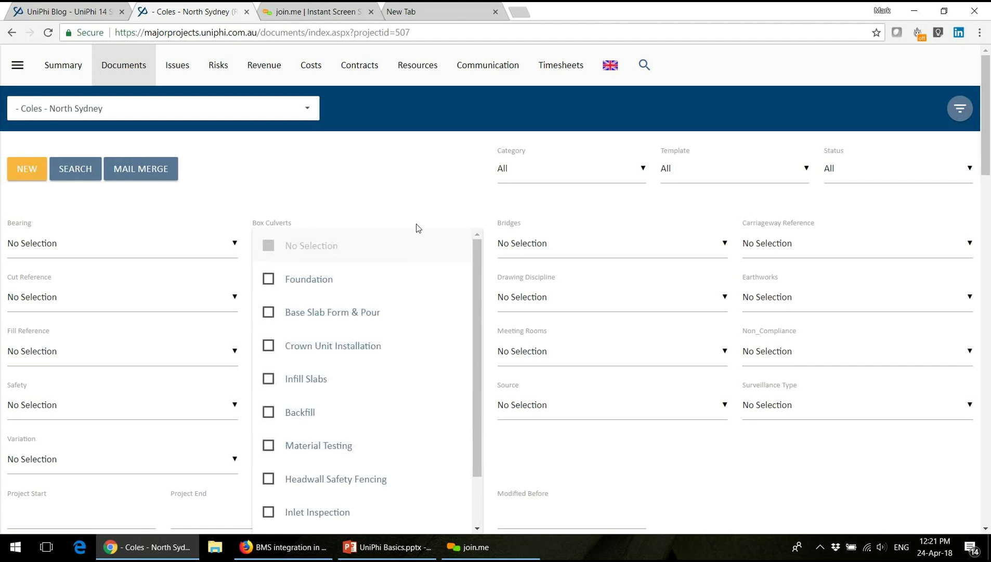
mouse_move(418, 237)
left_click(312, 281)
left_click(311, 312)
left_click(307, 358)
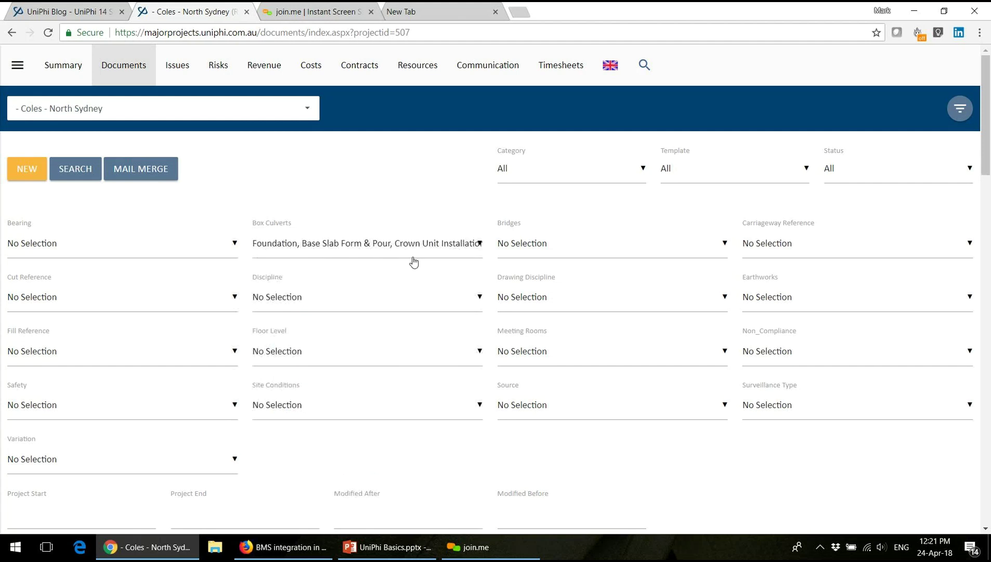
left_click(700, 185)
Switch the document list to All Projects and open its search fields
left_click(310, 112)
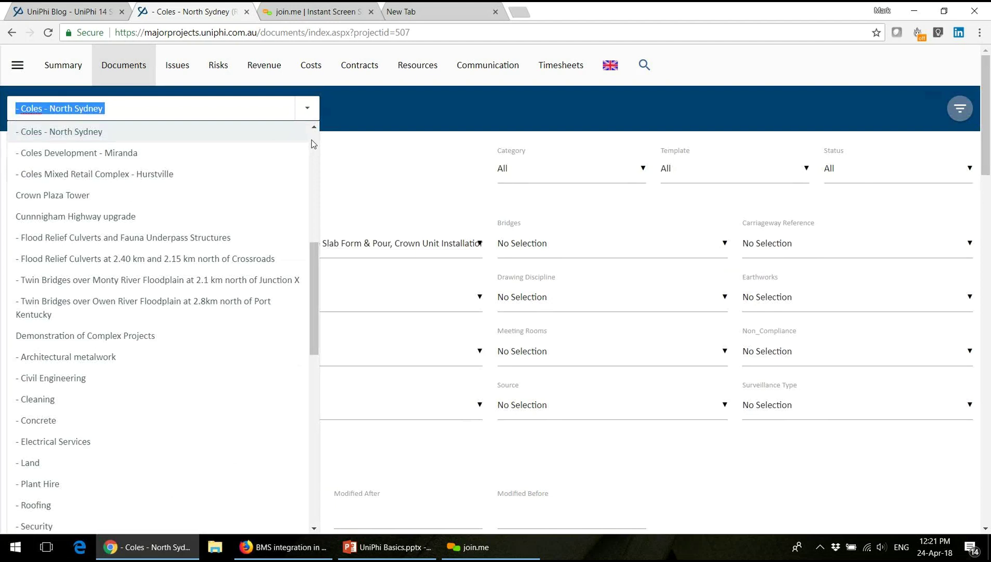
scroll(311, 144, "up", 5)
left_click(293, 138)
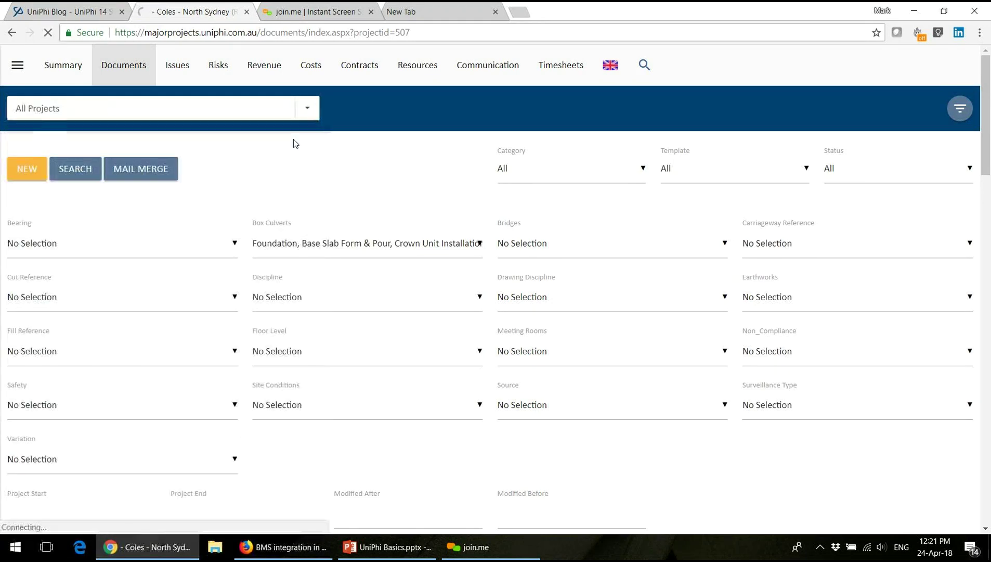
left_click(75, 171)
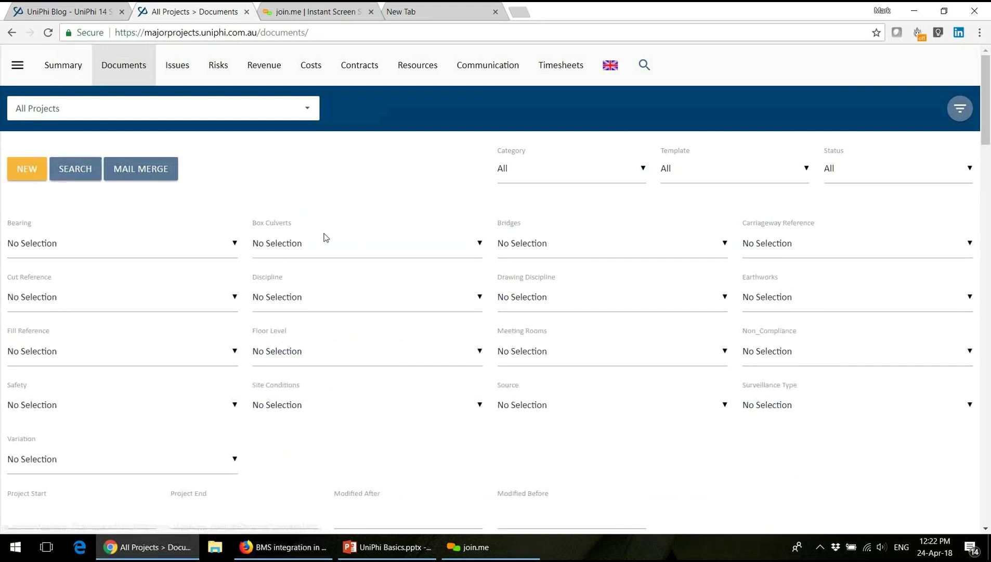
Set the Box Culverts search values for All Projects to Foundation, Base Slab Form & Pour and Crown Unit Installation
left_click(333, 244)
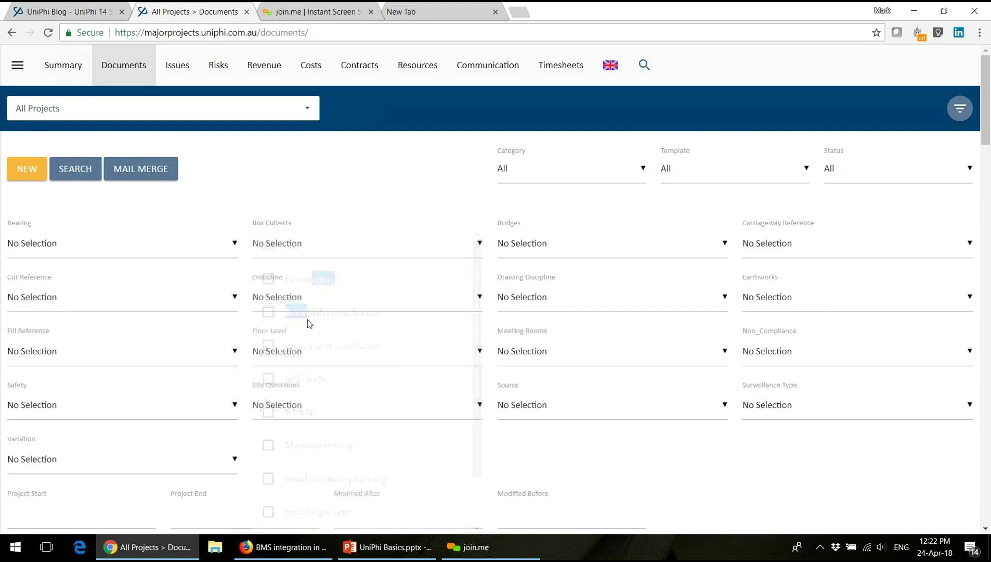
left_click(307, 255)
left_click(280, 283)
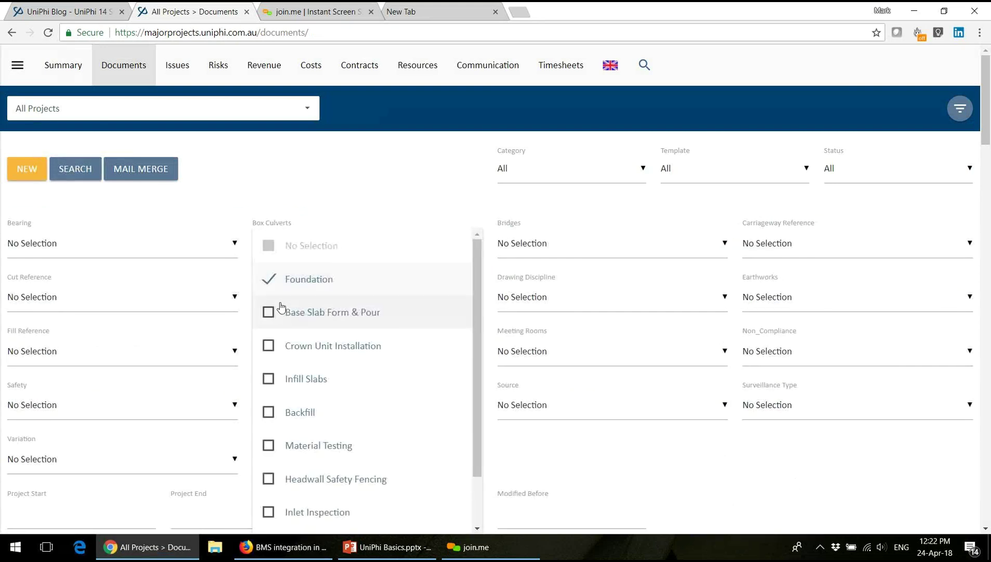
left_click(280, 312)
left_click(274, 346)
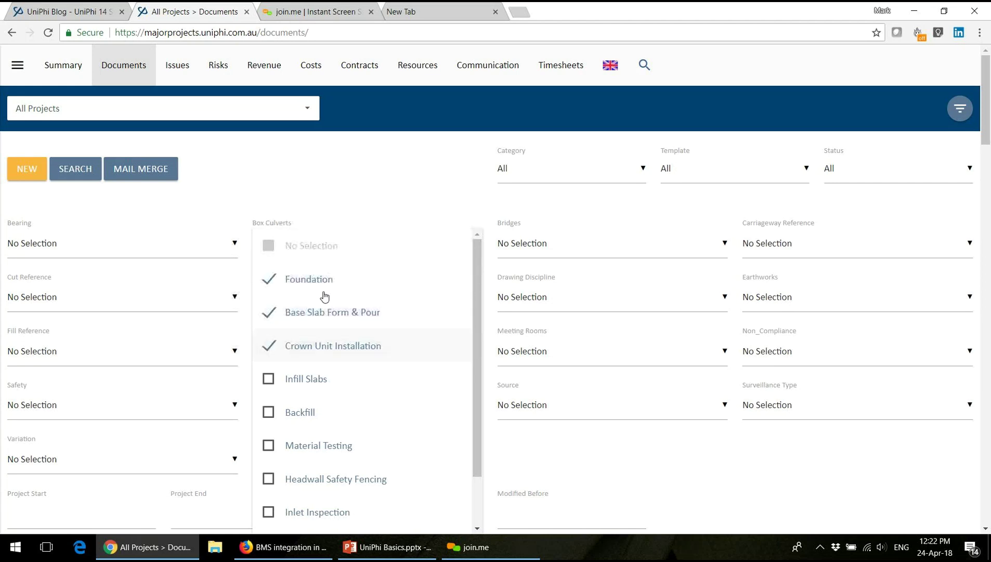
left_click(386, 181)
Filter the All Projects documents by the Surveillance Record - Box Culverts template and look through the matching documents
left_click(731, 181)
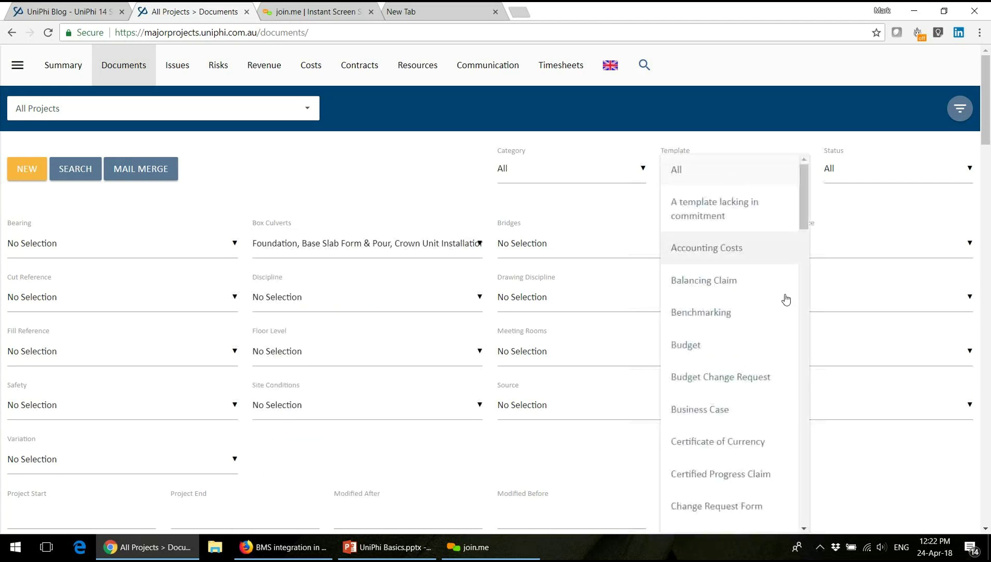
left_click_drag(804, 230, 808, 493)
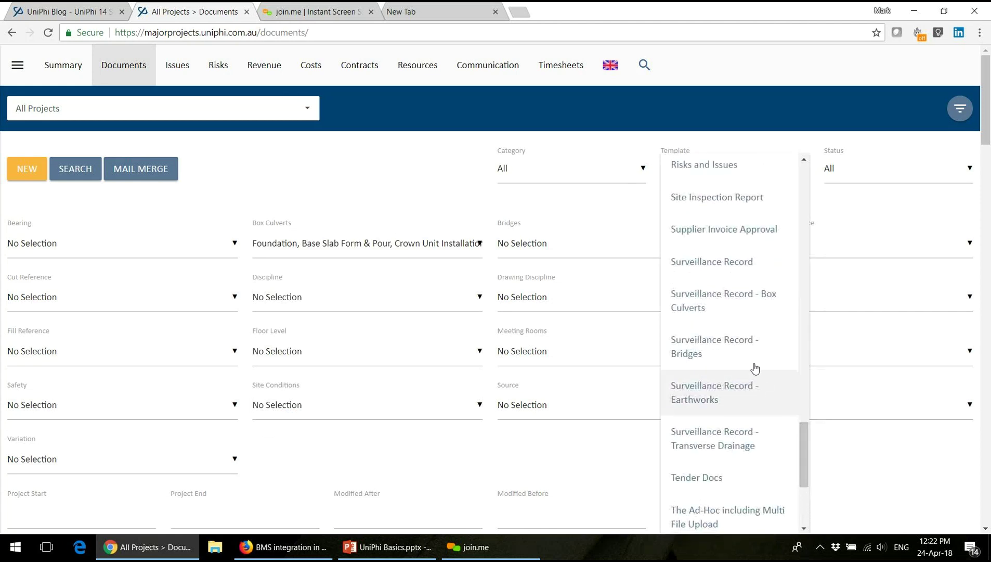
left_click(722, 306)
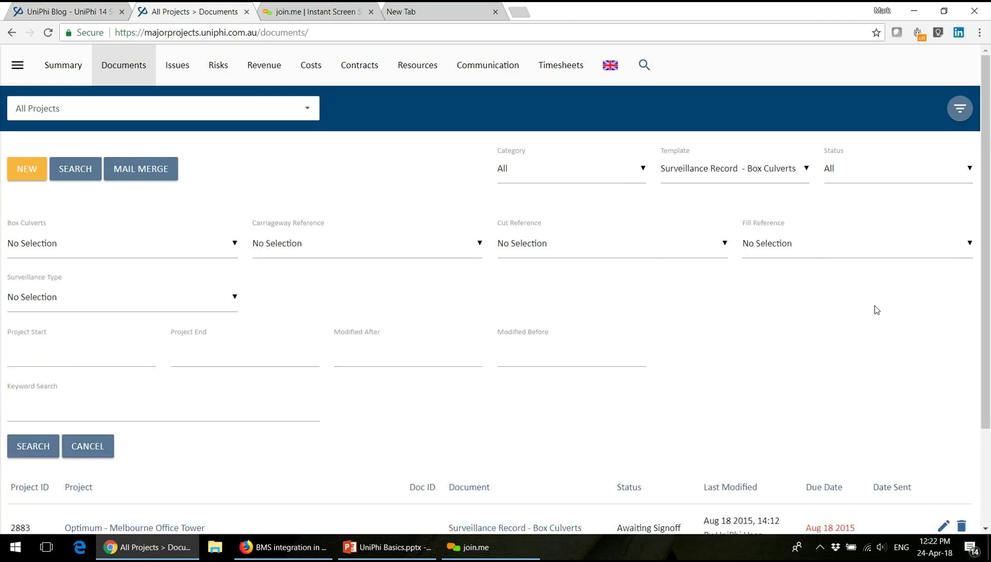
scroll(984, 277, "down", 2)
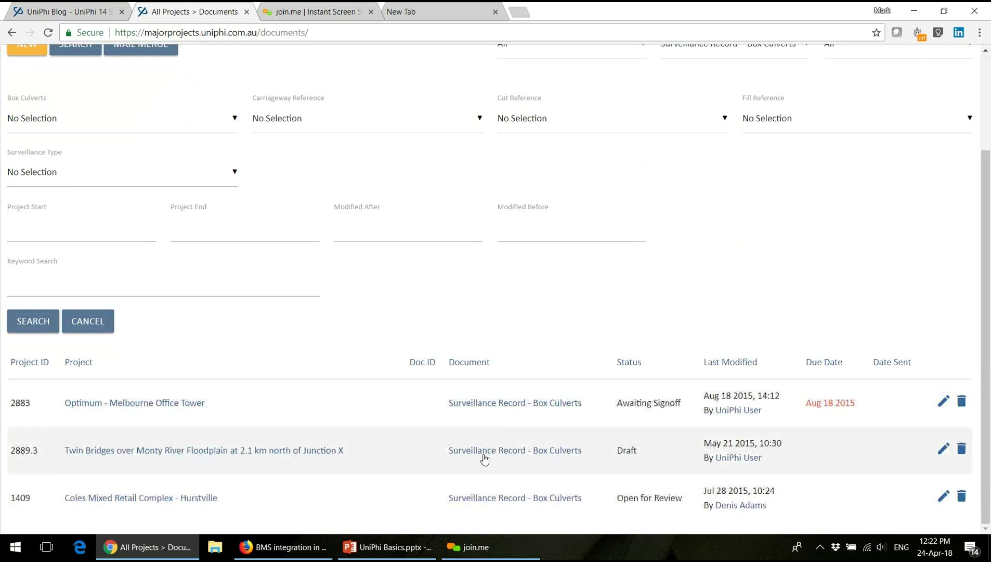
Search the All Projects documents for the Box Culverts values Foundation, Base Slab Form & Pour and Crown Unit Installation
left_click(973, 124)
scroll(350, 224, "up", 2)
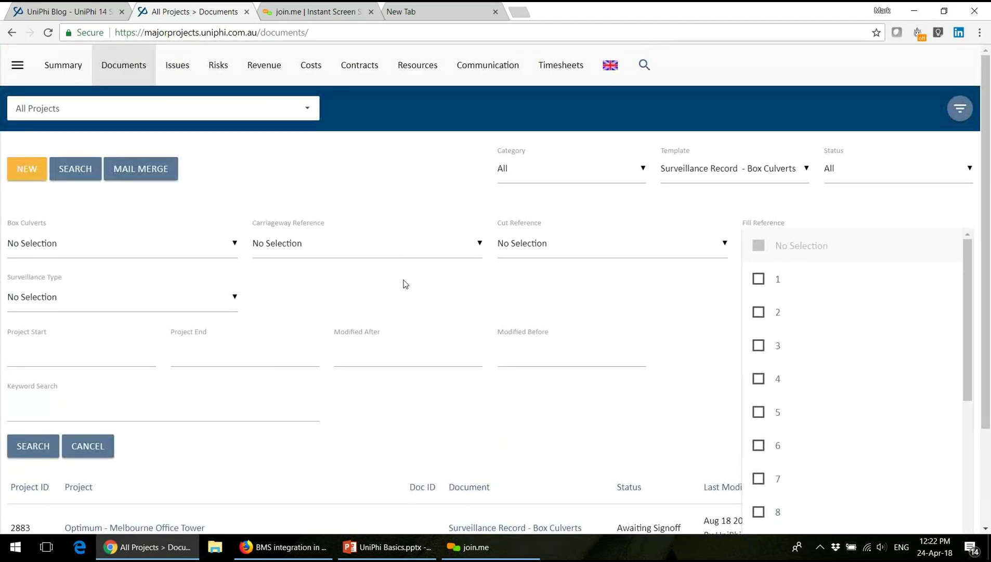
left_click(131, 256)
left_click(131, 258)
left_click(108, 281)
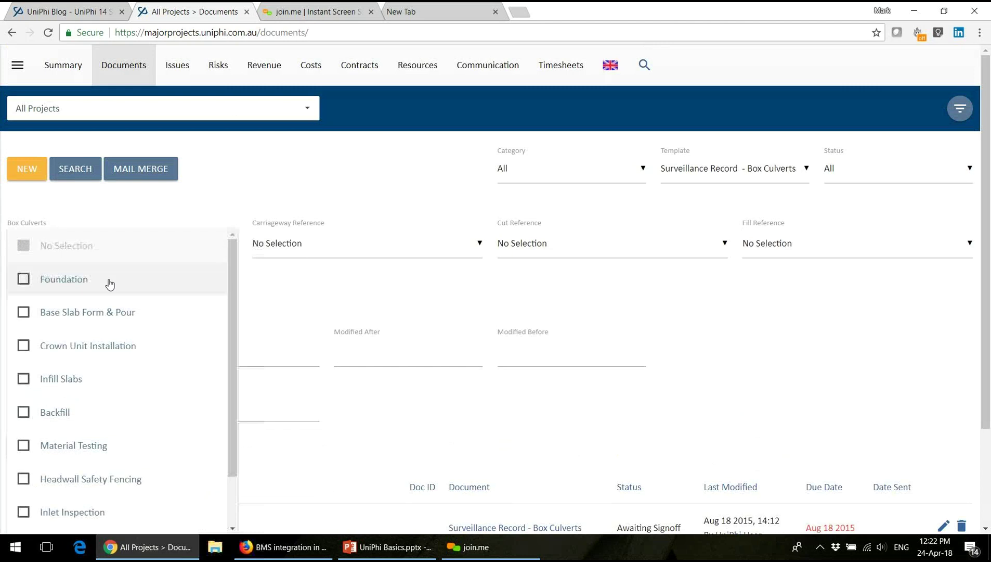
left_click(102, 321)
left_click(97, 344)
left_click(316, 309)
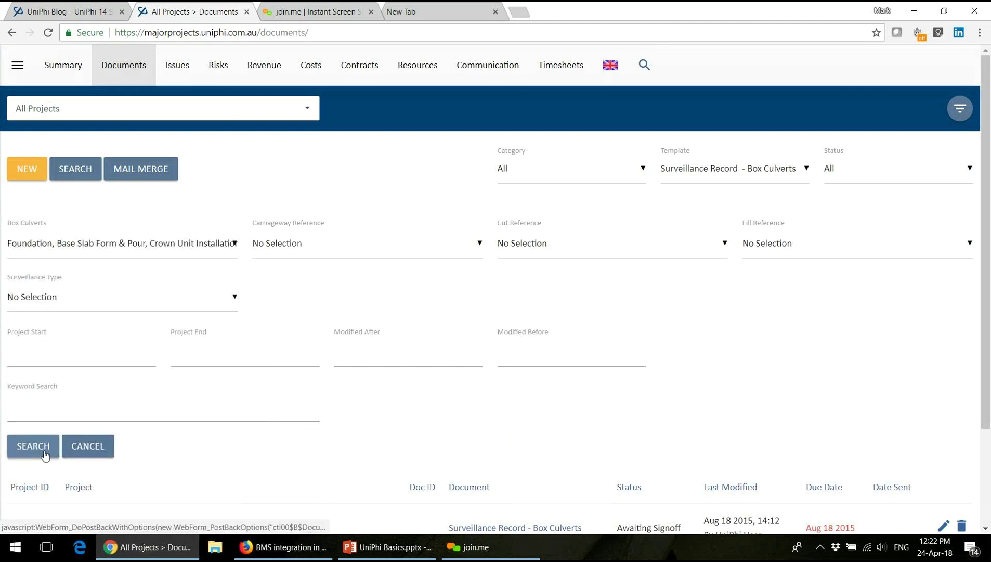
left_click(45, 454)
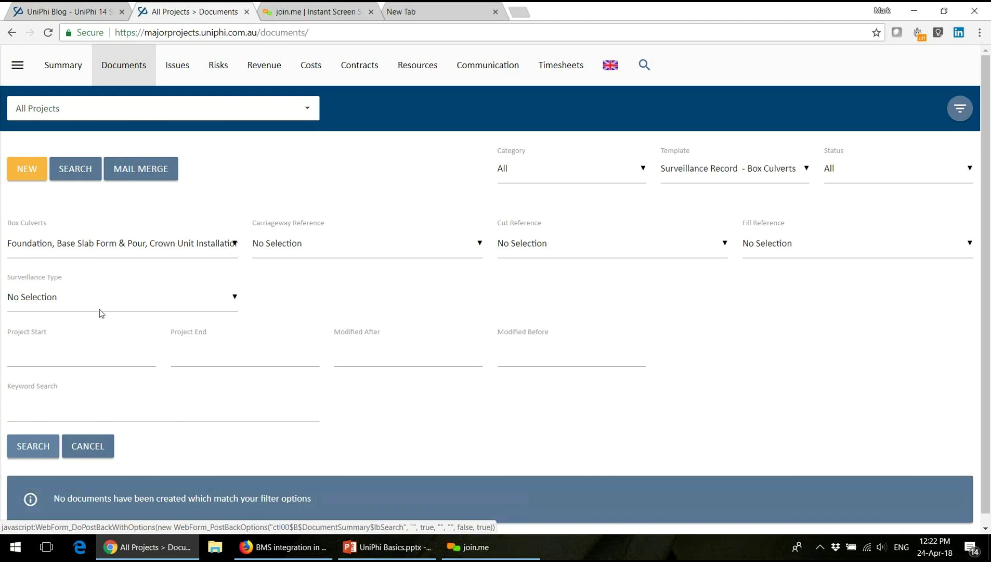
Clear all selected Box Culverts values and rerun the search of the Surveillance Record - Box Culverts documents
left_click(123, 251)
left_click(87, 285)
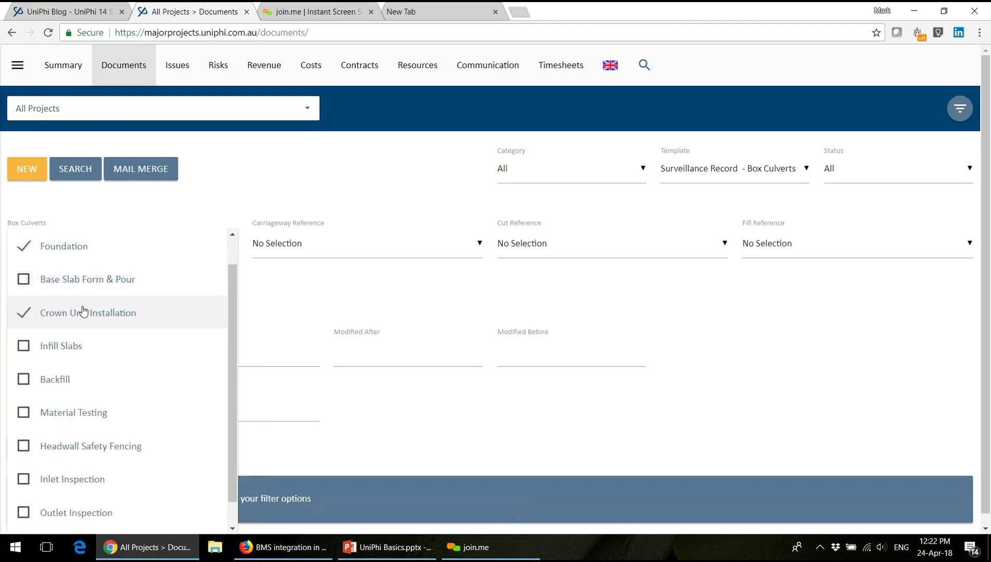
left_click(87, 312)
left_click(67, 247)
left_click(353, 294)
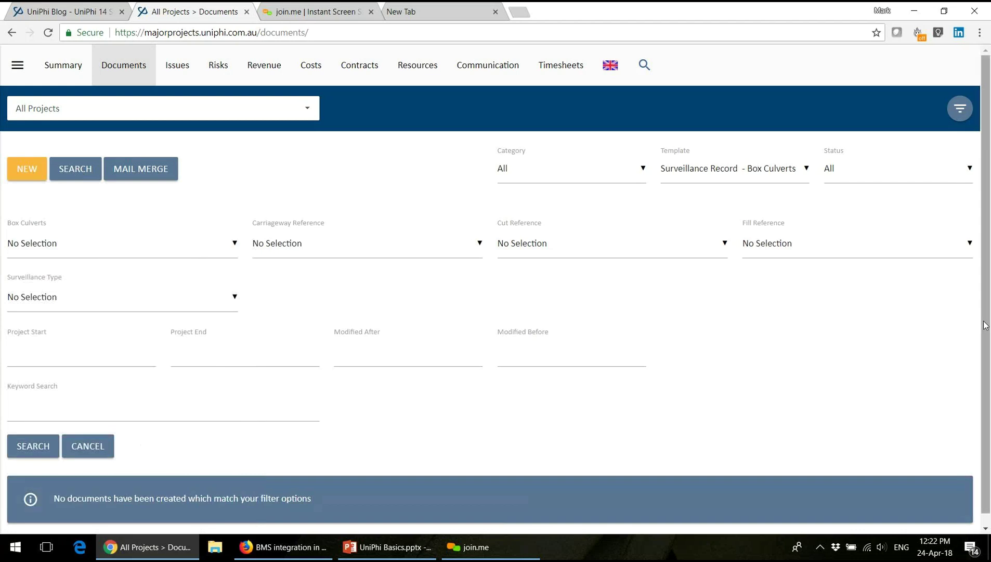
left_click(18, 449)
scroll(676, 385, "down", 2)
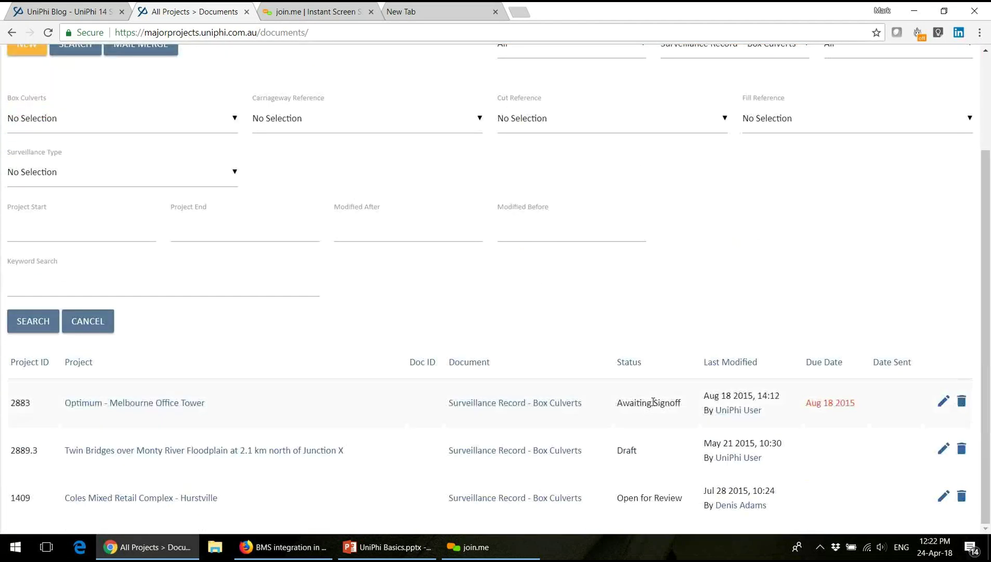
Examine the fields of the Optimum - Melbourne Office Tower box culvert surveillance record and close the document
left_click(526, 409)
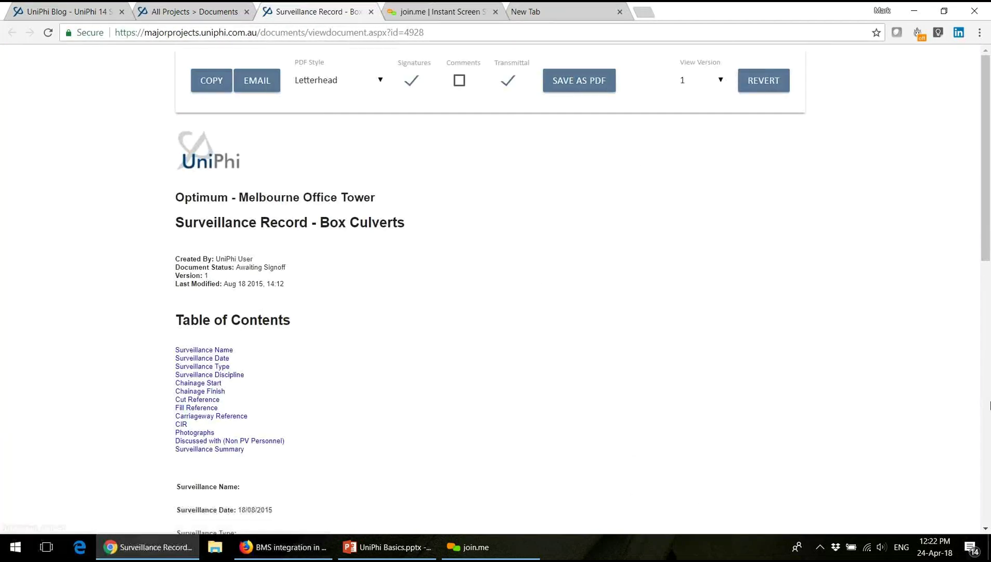
left_click_drag(981, 251, 754, 278)
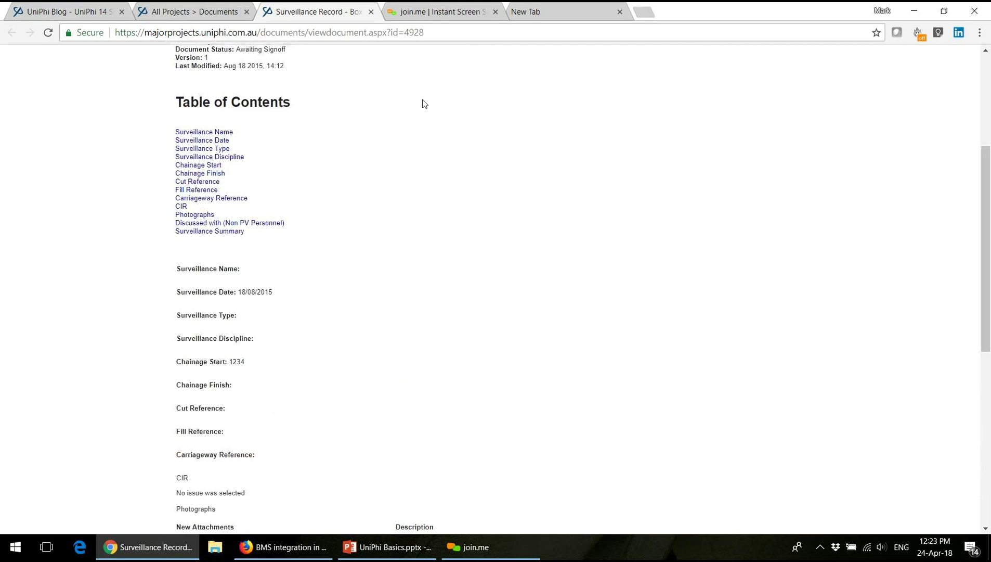
left_click(371, 13)
Reset the document list's template filter to All
left_click(259, 287)
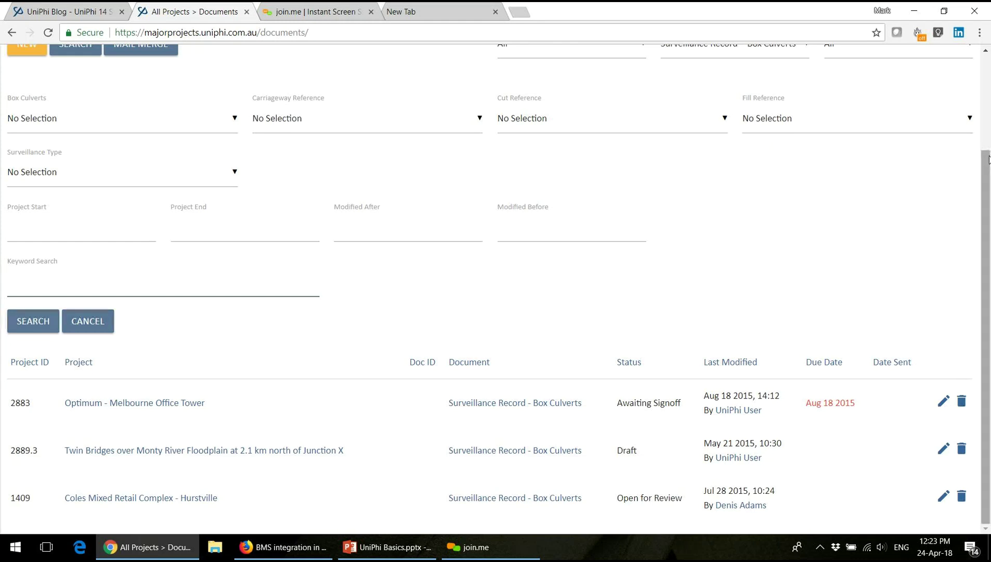
scroll(267, 103, "up", 3)
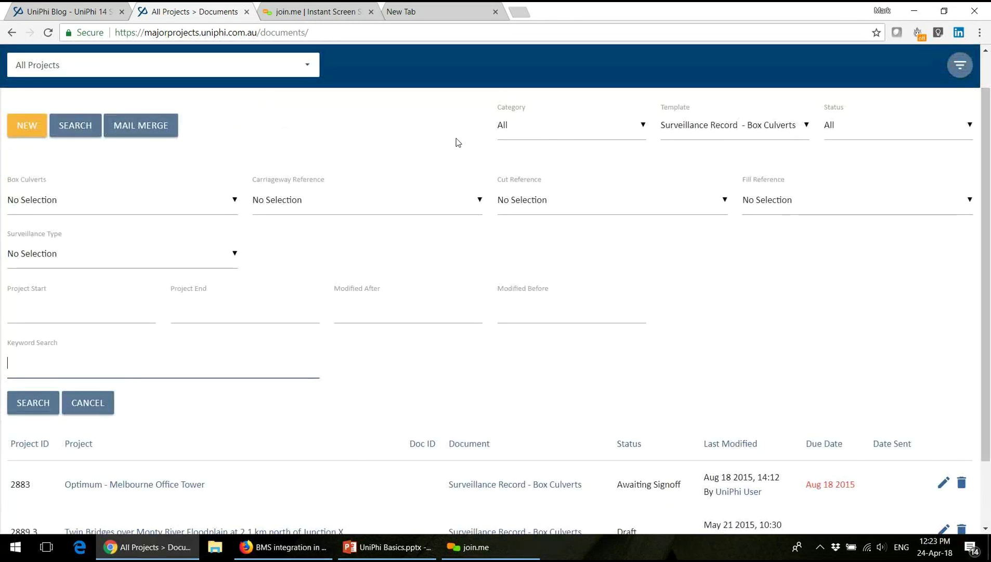
left_click(749, 125)
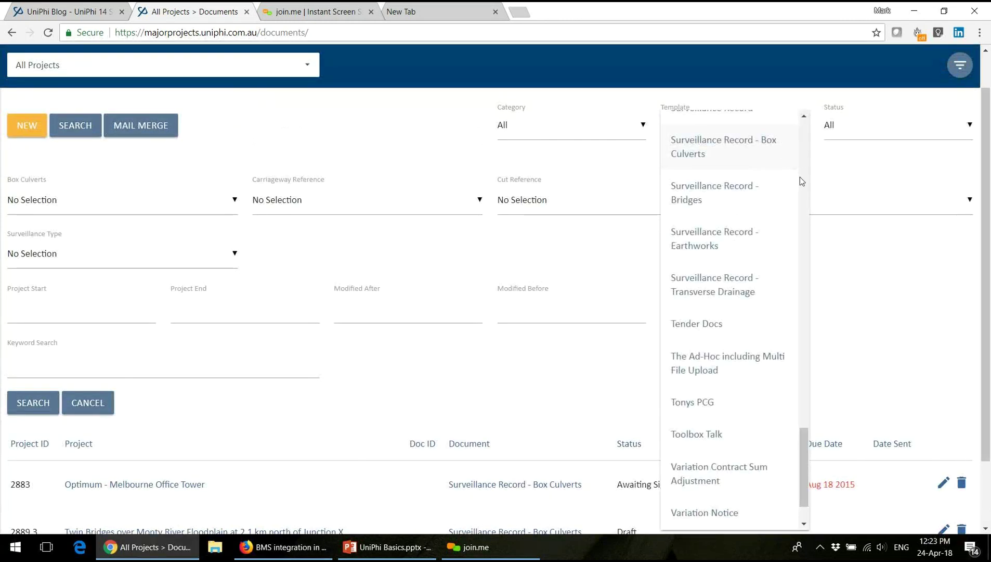
left_click_drag(809, 434, 799, 125)
left_click(796, 125)
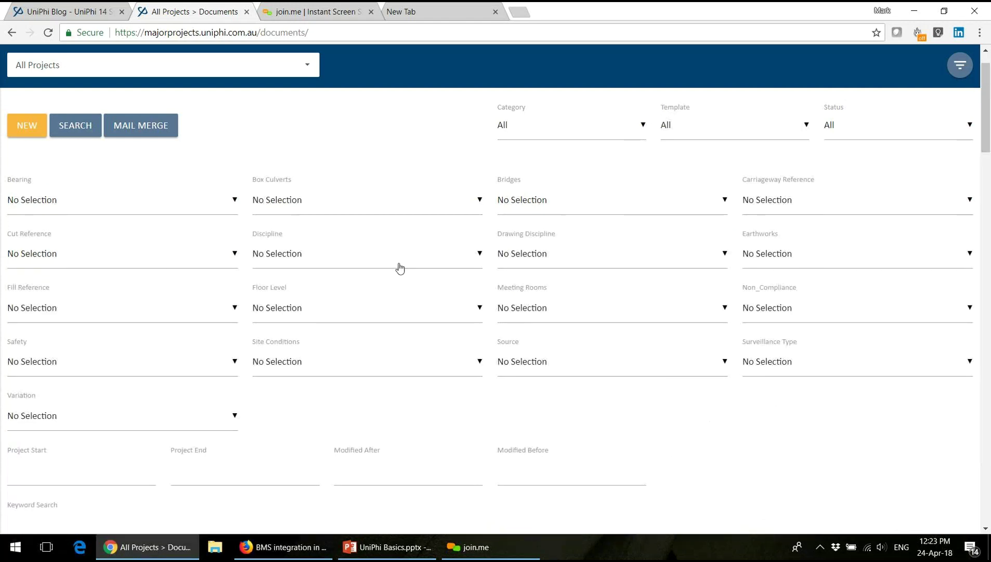
Run a keyword search for "Bus" across the All Projects documents and bring the results into view
left_click_drag(984, 124, 984, 187)
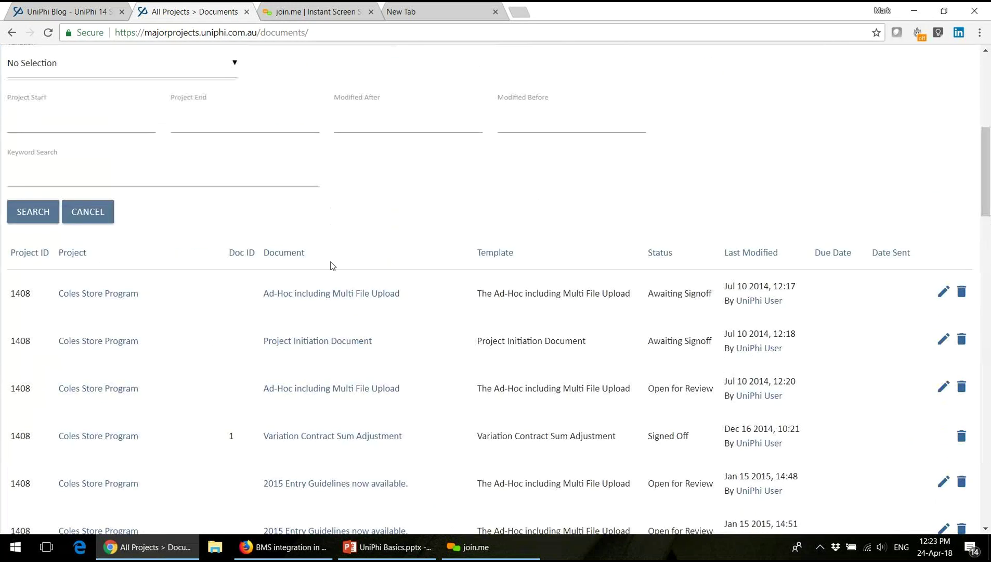
left_click(230, 178)
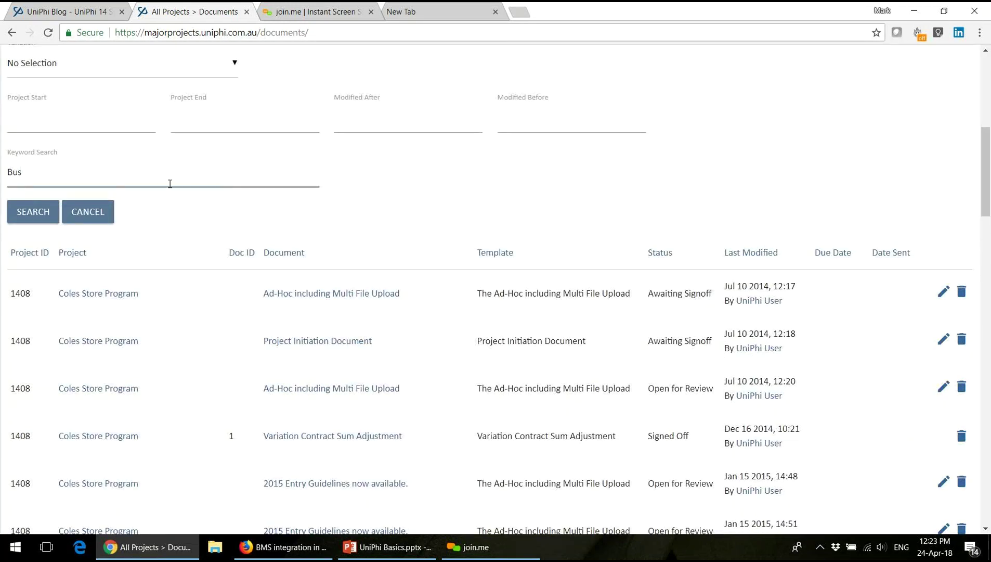
left_click(36, 212)
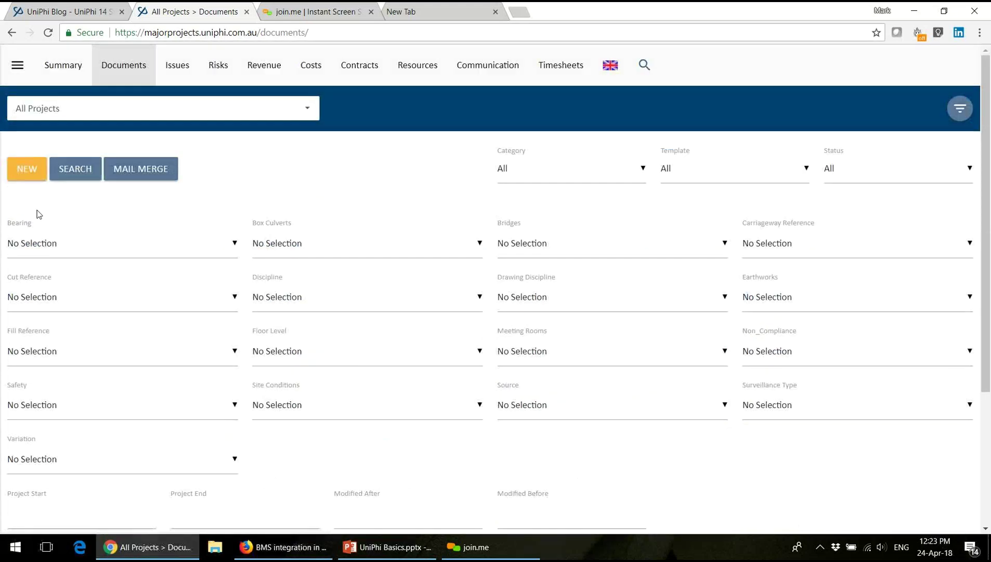
left_click(987, 462)
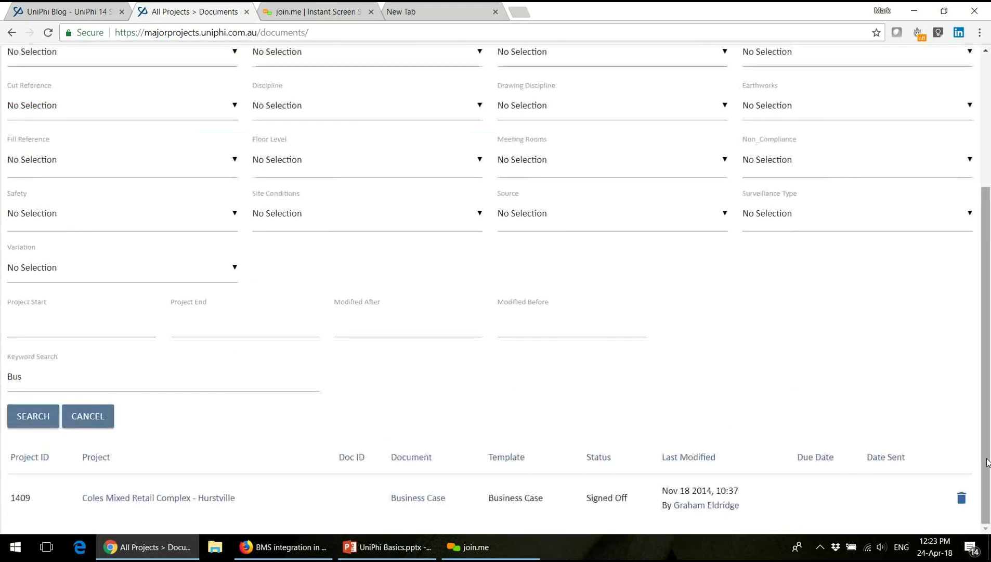
Open the Business Case document of Coles Mixed Retail Complex - Hurstville, look through its headings and close it
middle_click(417, 500)
left_click(333, 12)
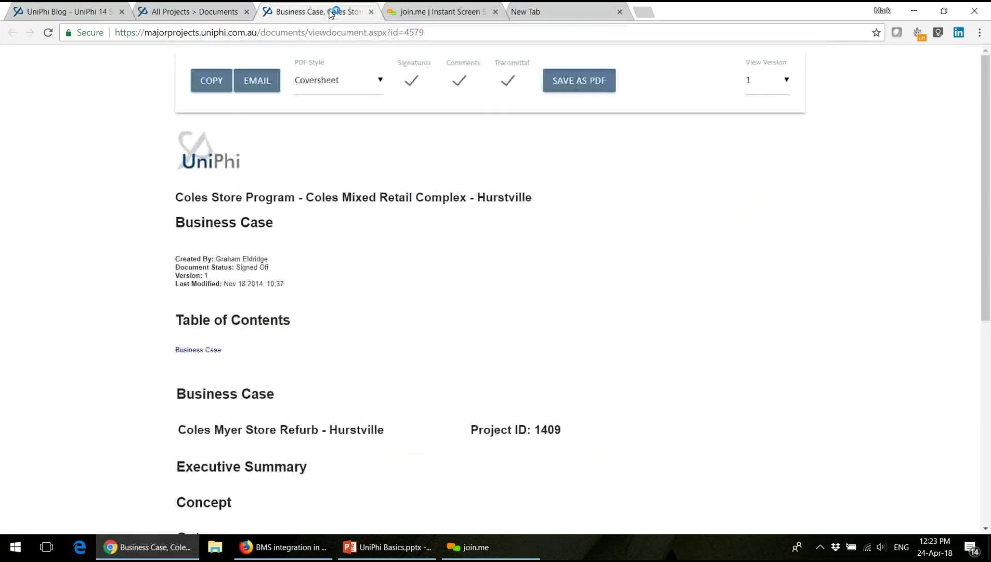
scroll(984, 201, "down", 7)
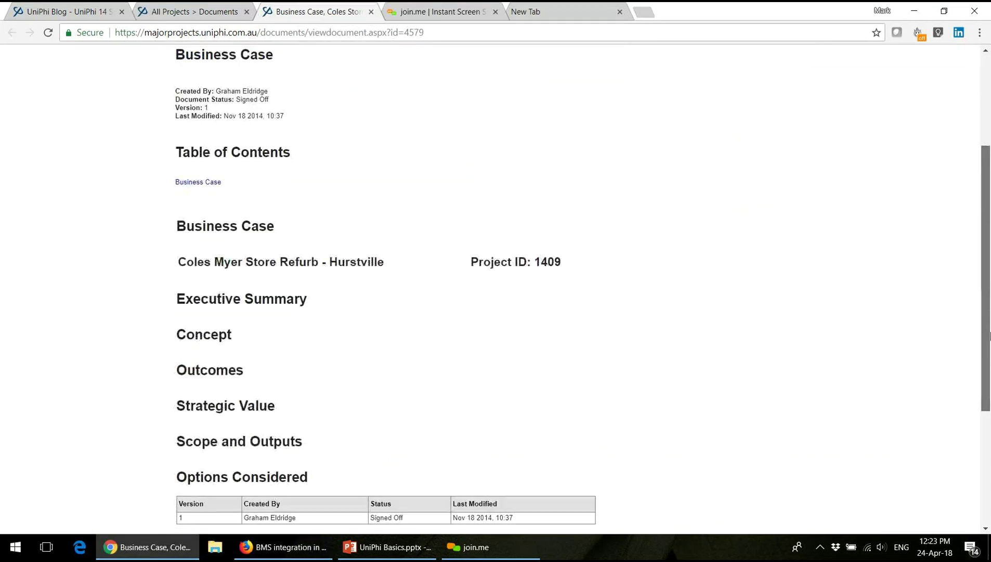
scroll(983, 350, "up", 10)
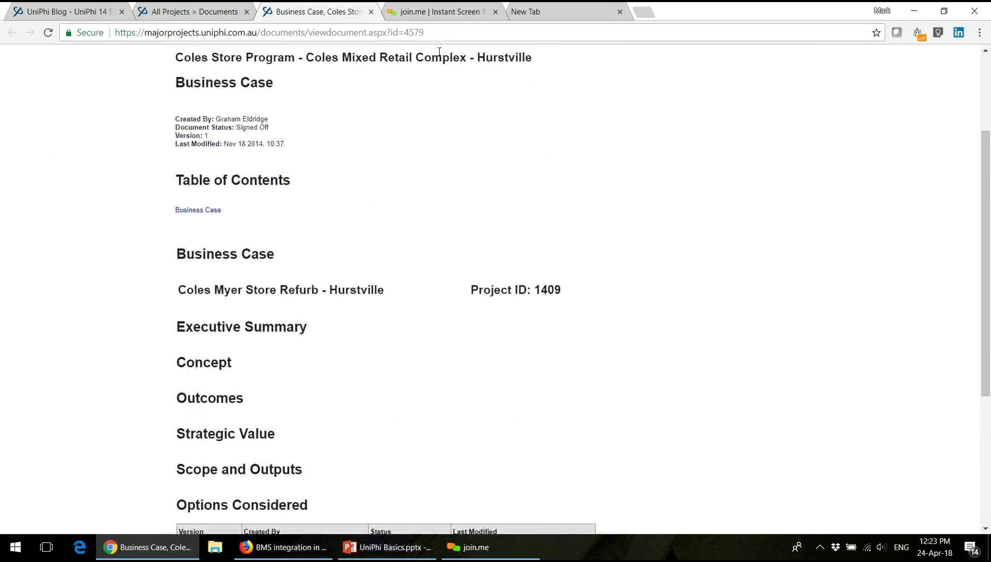
left_click(371, 12)
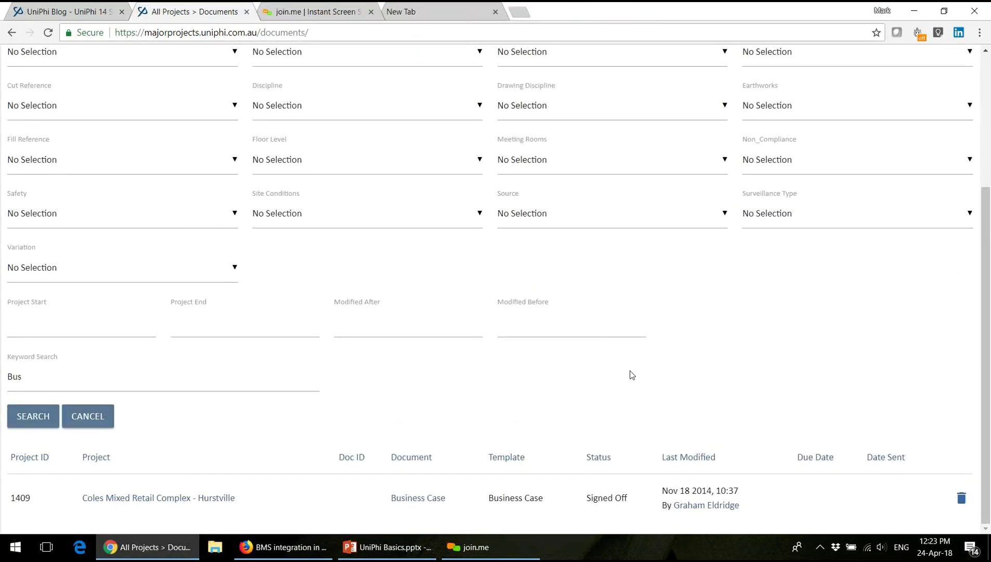
Cancel the keyword search and return to the beginning of the full document list
scroll(983, 249, "up", 1)
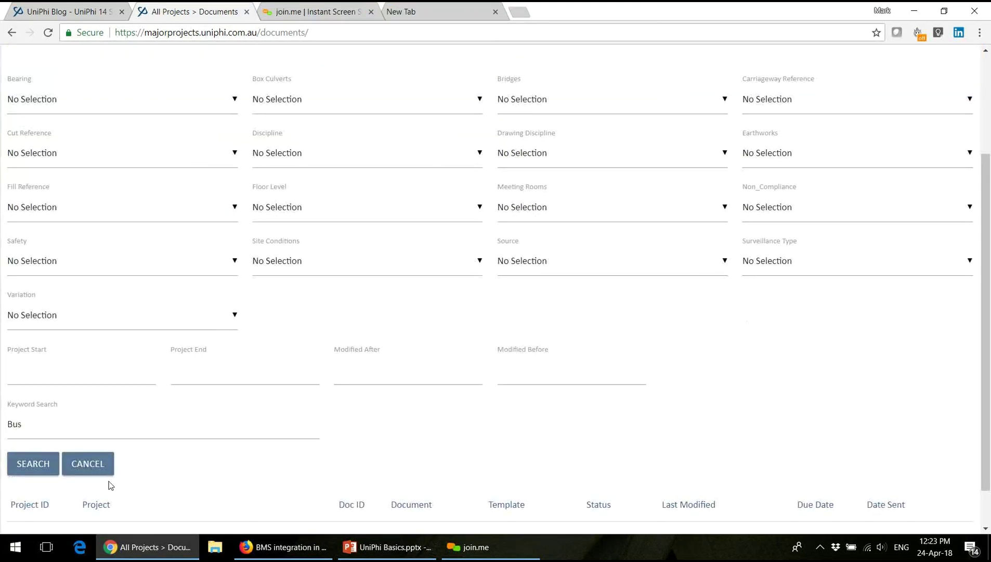
left_click(79, 469)
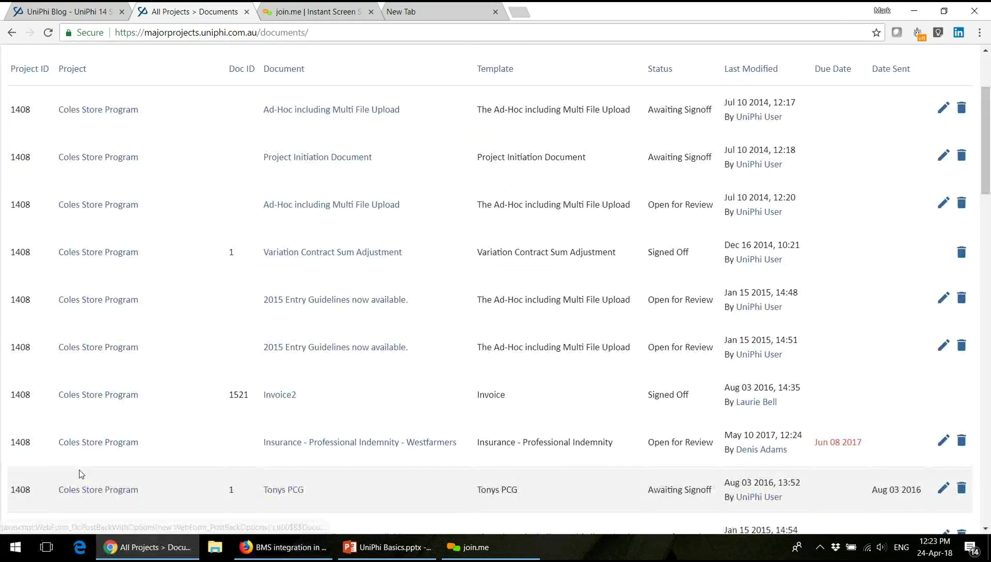
left_click(985, 68)
Filter the All Projects documents by the Business Case template, and switch the filter to Consulting Contract
left_click(692, 169)
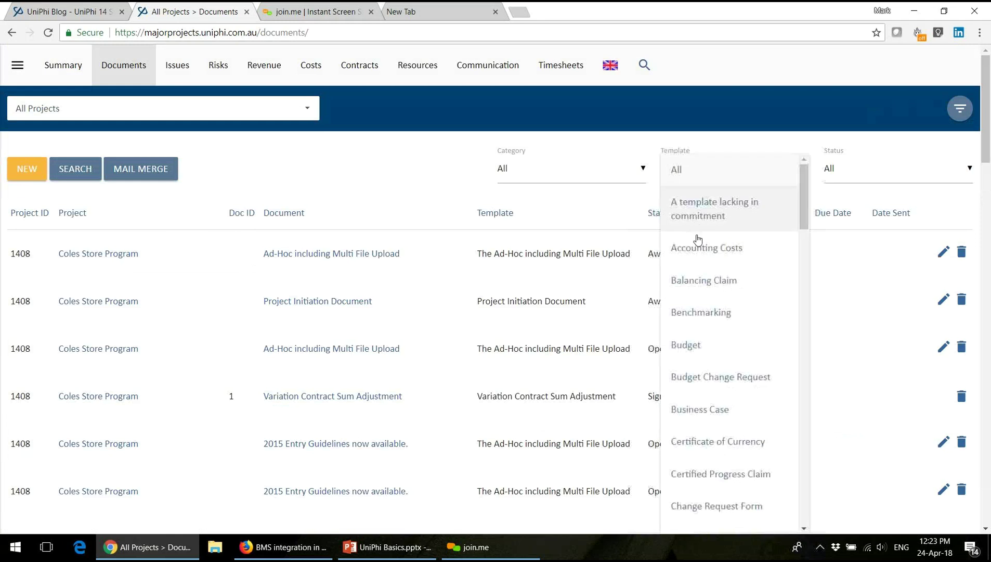
left_click(771, 415)
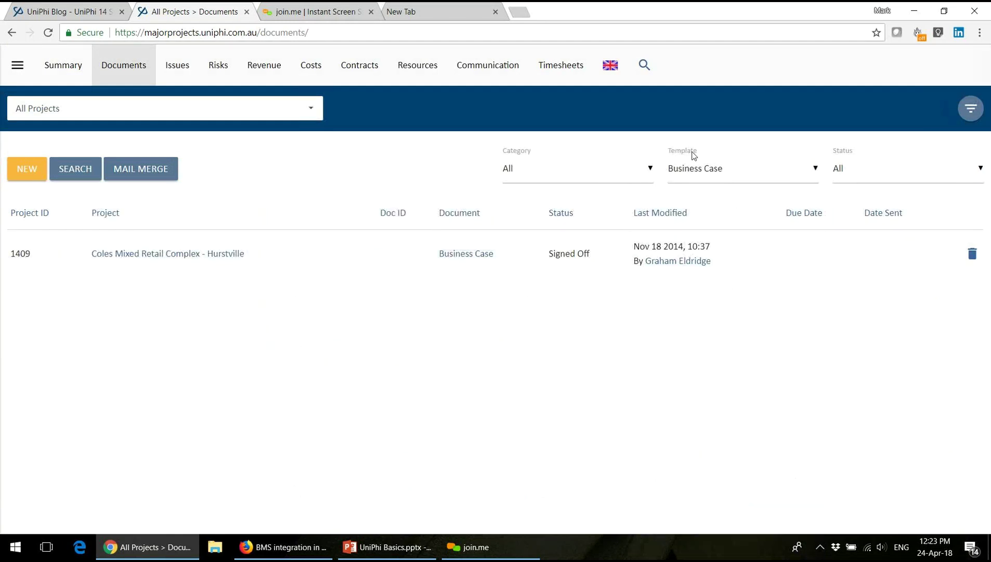
left_click(704, 170)
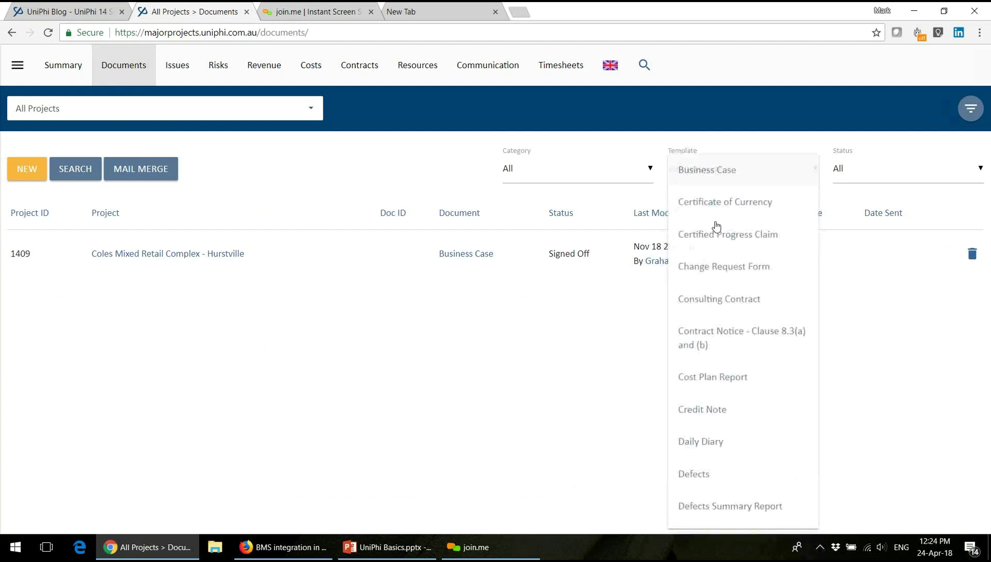
left_click(723, 299)
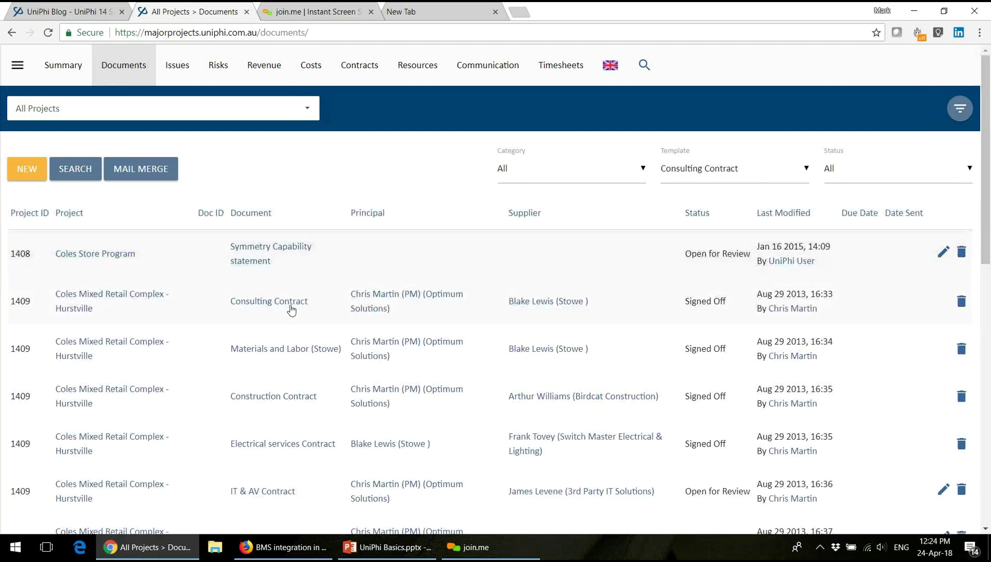
Open the Materials and Labor (Stowe) contract in its own tab, look through its contract deliverables and close it
left_click(279, 302)
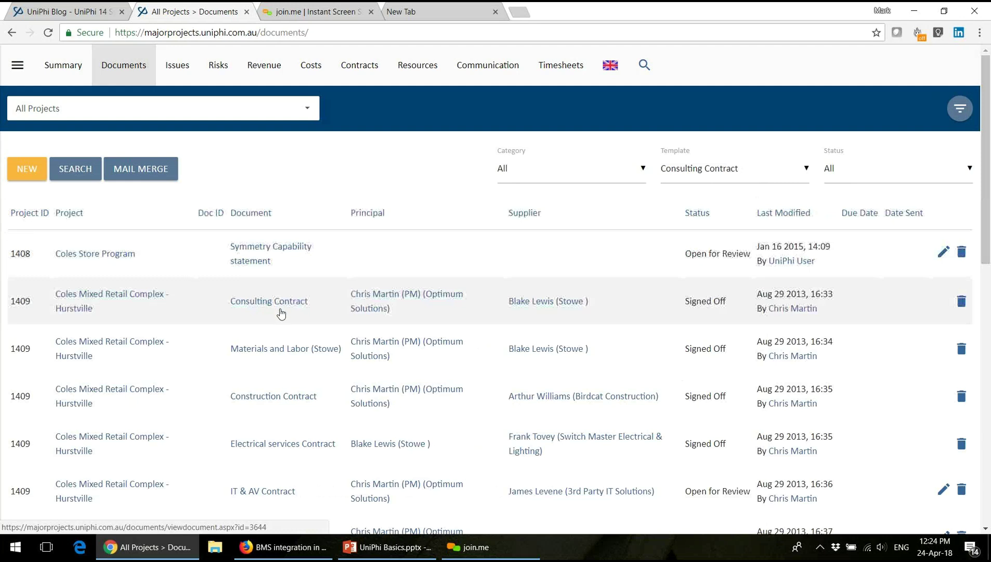
right_click(275, 349)
left_click(276, 350)
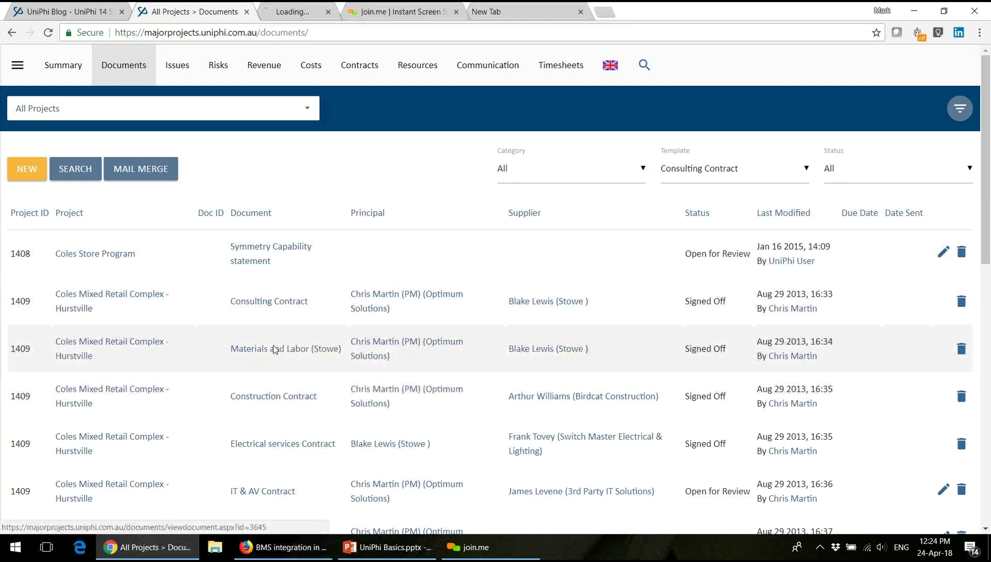
left_click(312, 12)
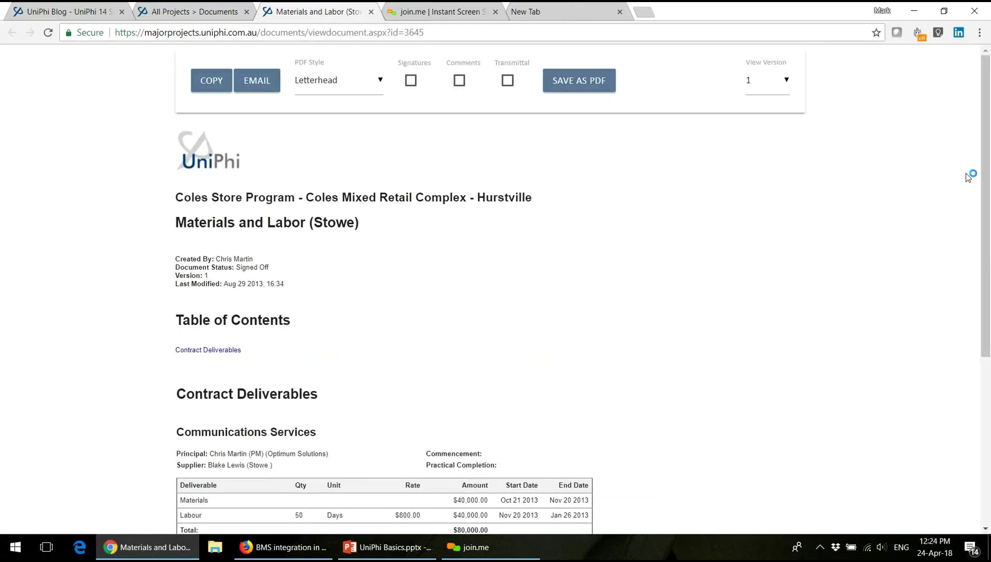
left_click_drag(985, 177, 990, 360)
scroll(988, 139, "up", 2)
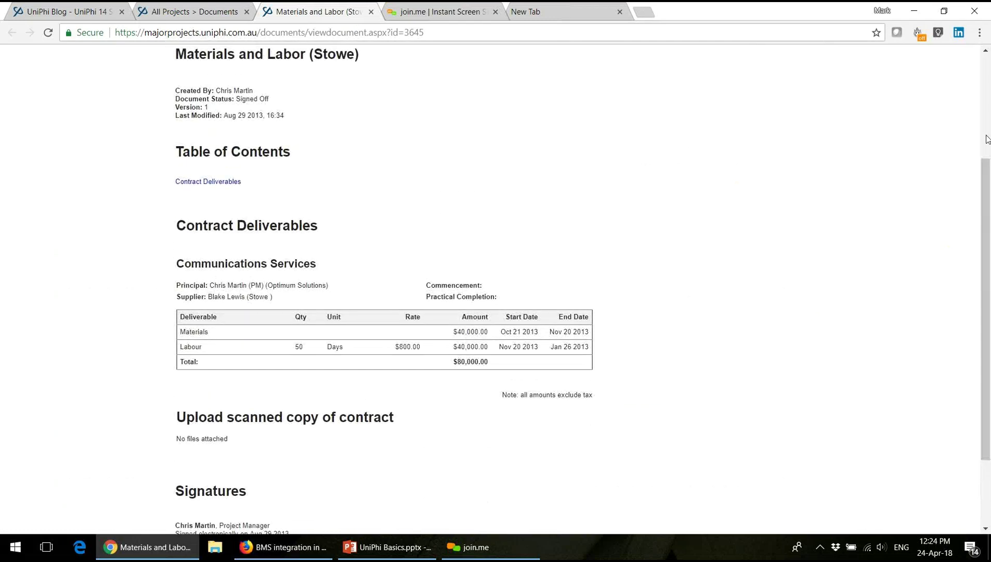
scroll(989, 140, "up", 3)
left_click(371, 12)
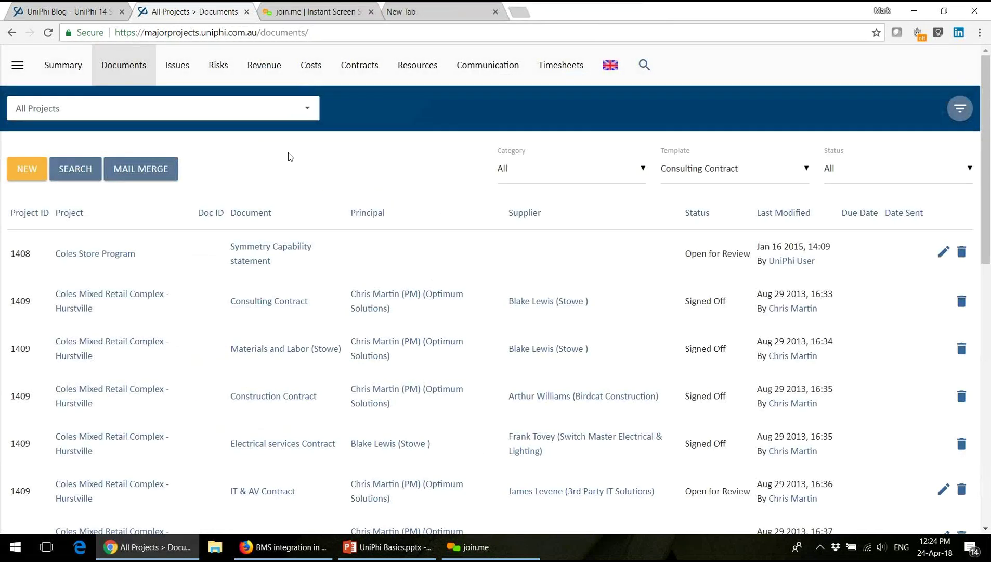
left_click(17, 177)
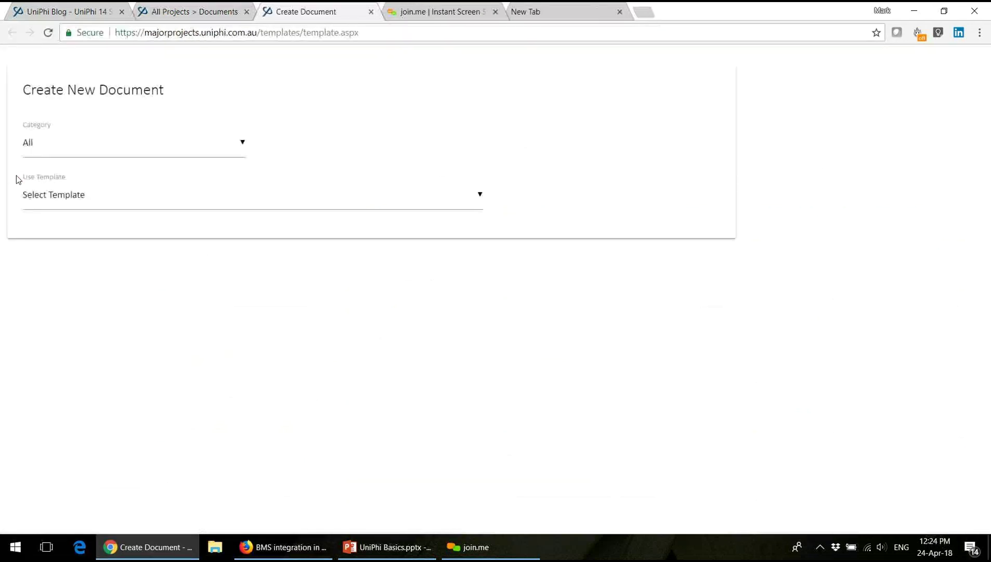
left_click(75, 196)
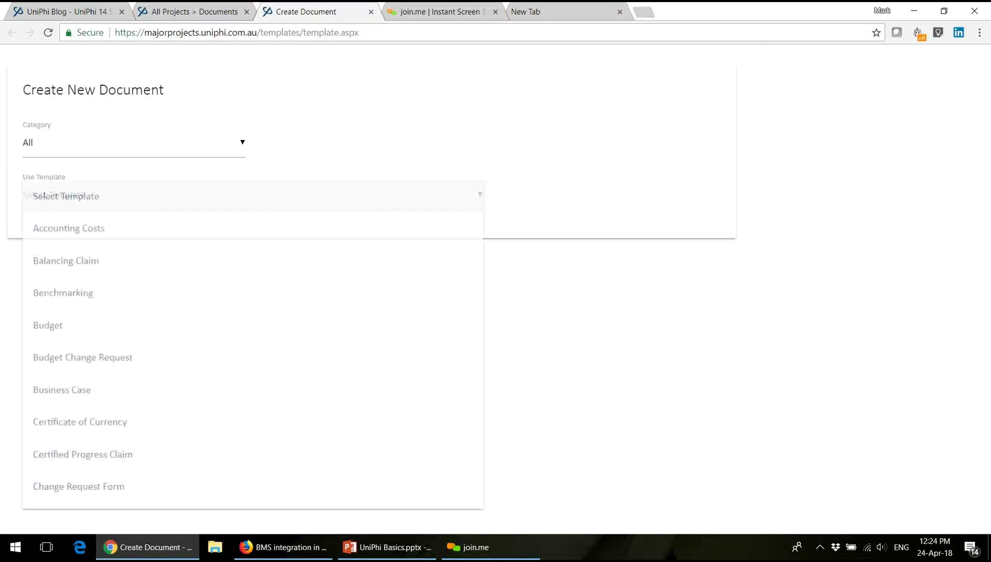
left_click(78, 390)
left_click(160, 256)
left_click(151, 283)
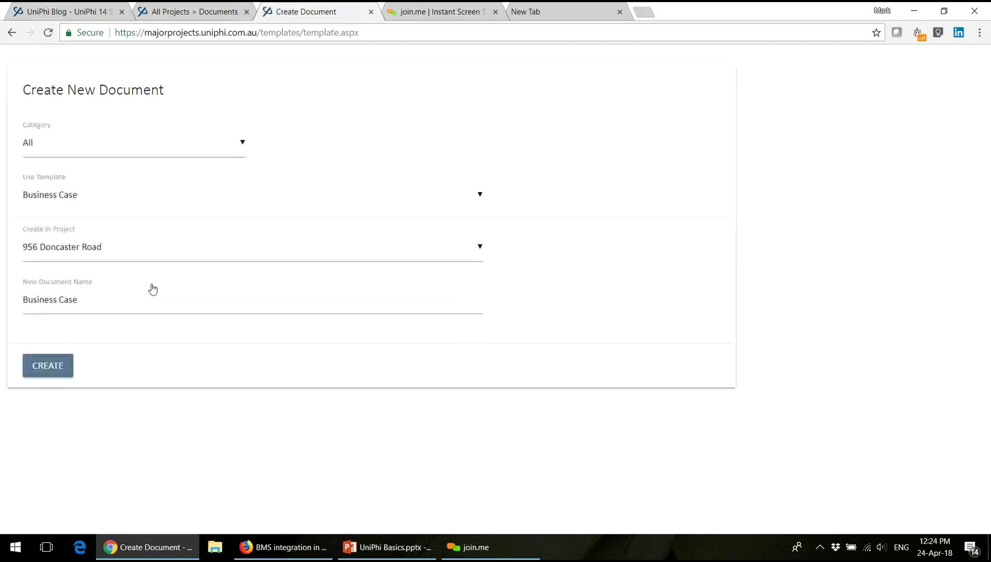
left_click(64, 368)
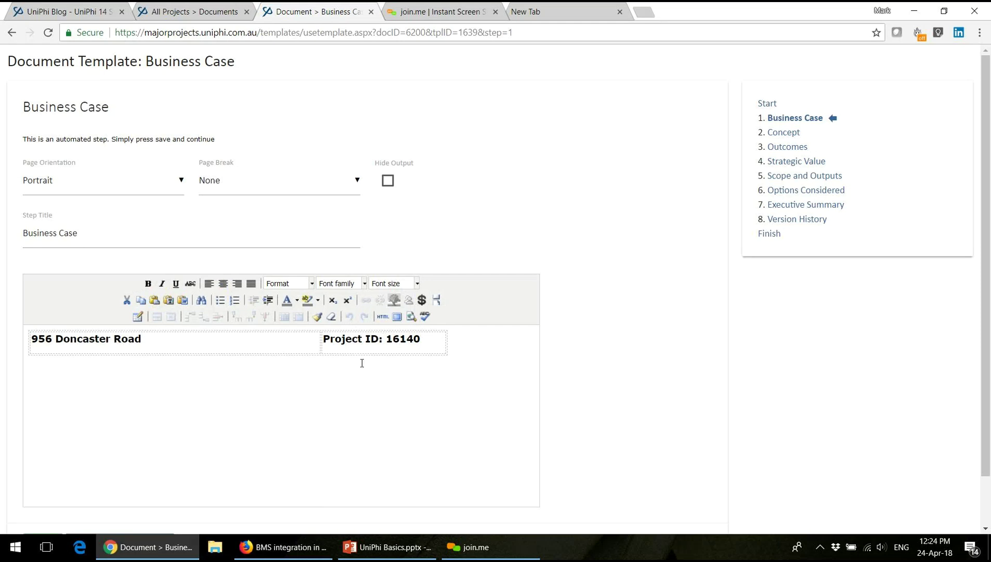
Insert the $Project.Description variable below the project heading in the Business Case section and save the section
left_click(422, 301)
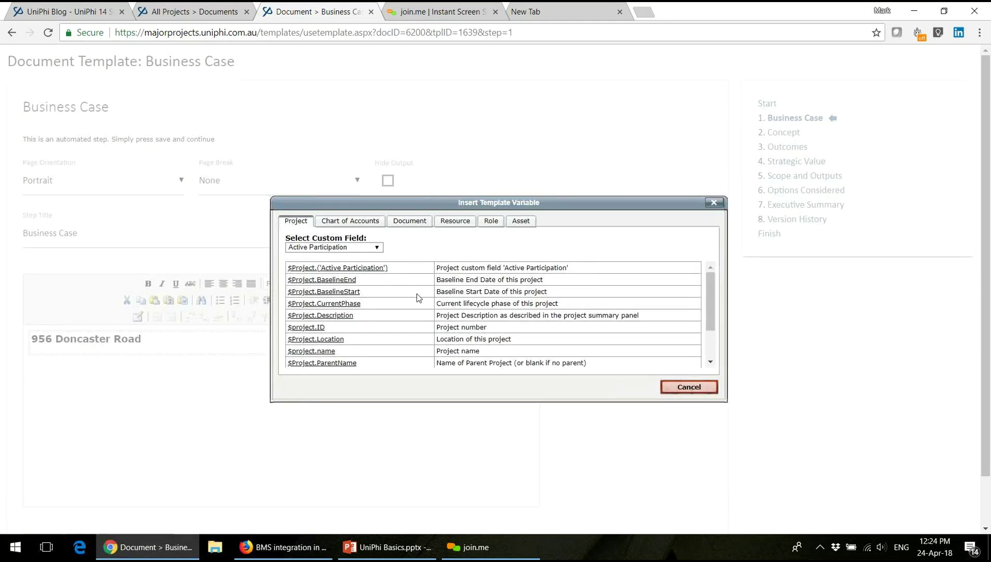
left_click(331, 316)
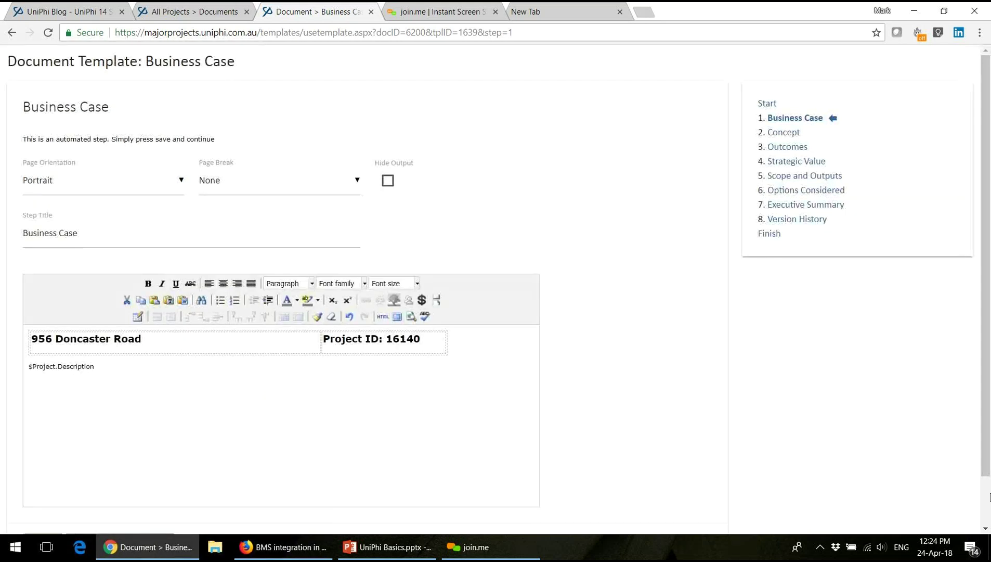
scroll(989, 497, "down", 1)
left_click(45, 492)
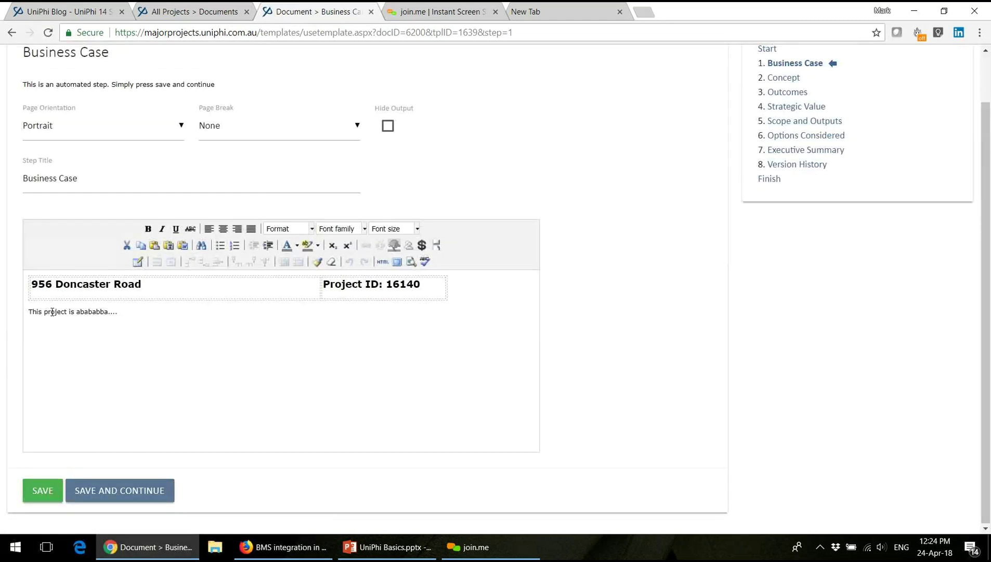
Select the word "abababba" in the project description text of the Business Case section
left_click(152, 315)
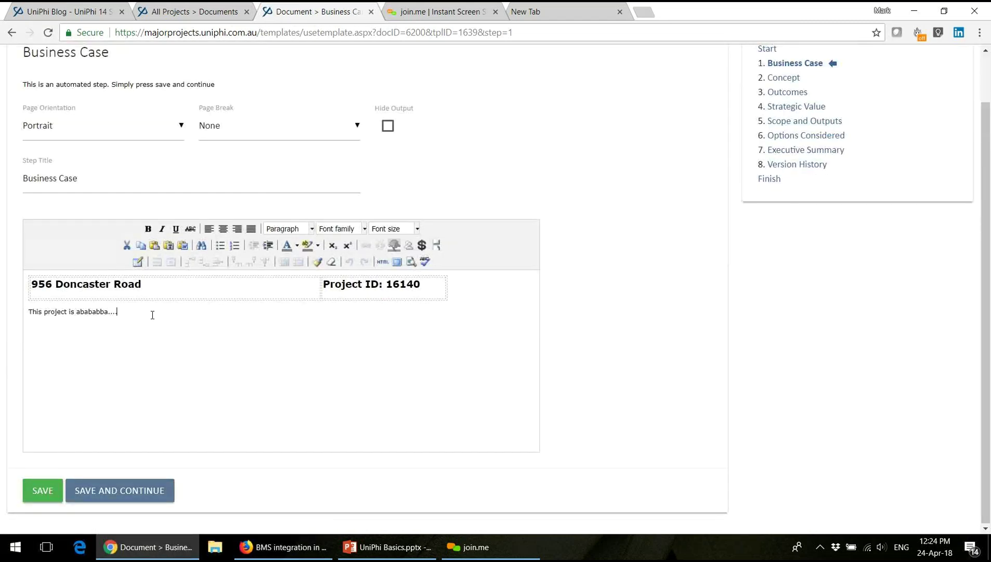
right_click(81, 314)
left_click(76, 321)
double_click(87, 312)
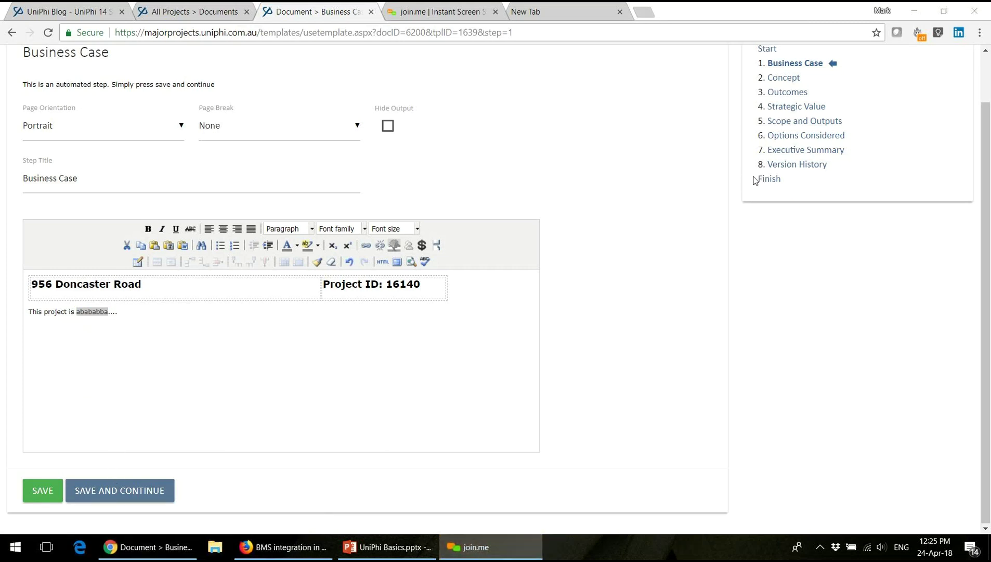
Go to the document's Finish stage, set the document status to Draft and close the document
left_click(762, 181)
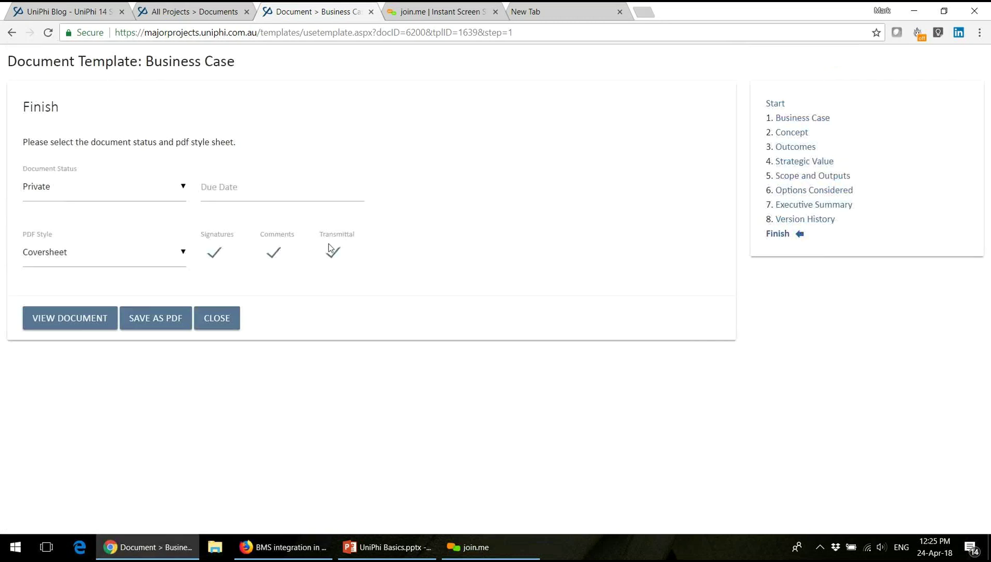
left_click(146, 180)
left_click(117, 230)
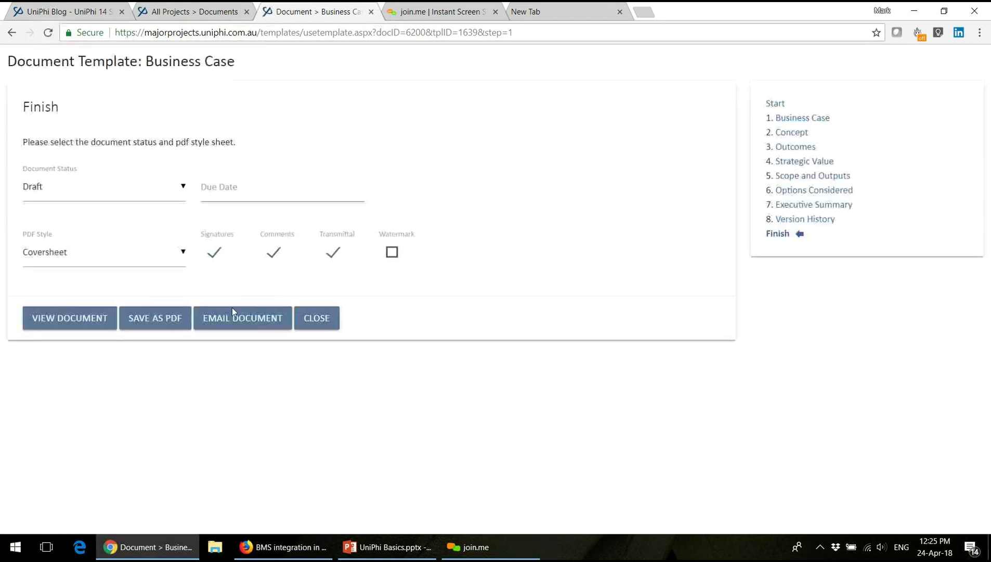
left_click(318, 318)
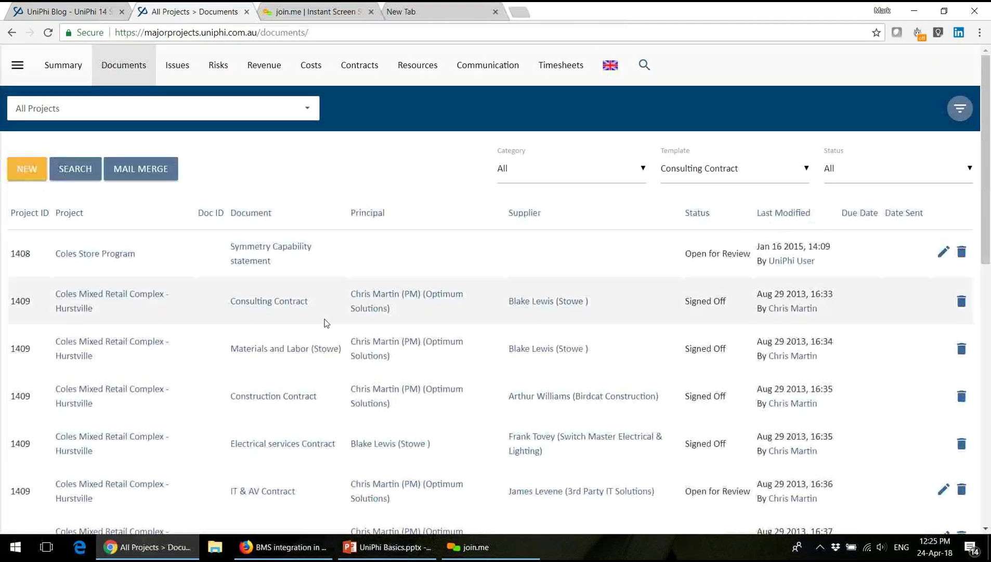
Search the documents of all projects for the keyword "abababba" with the template filter set to All
left_click(83, 176)
left_click(740, 181)
scroll(802, 181, "up", 7)
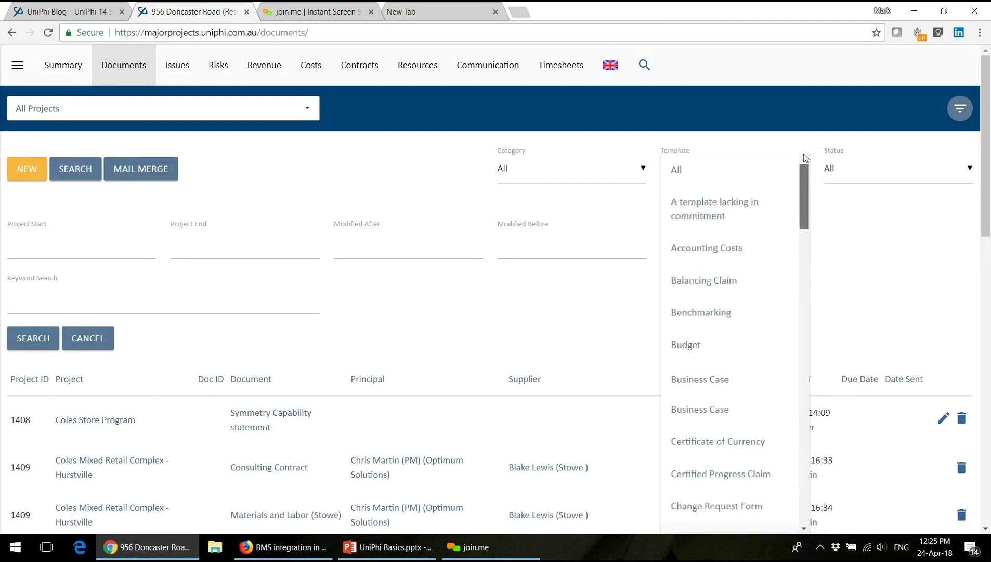
left_click(759, 170)
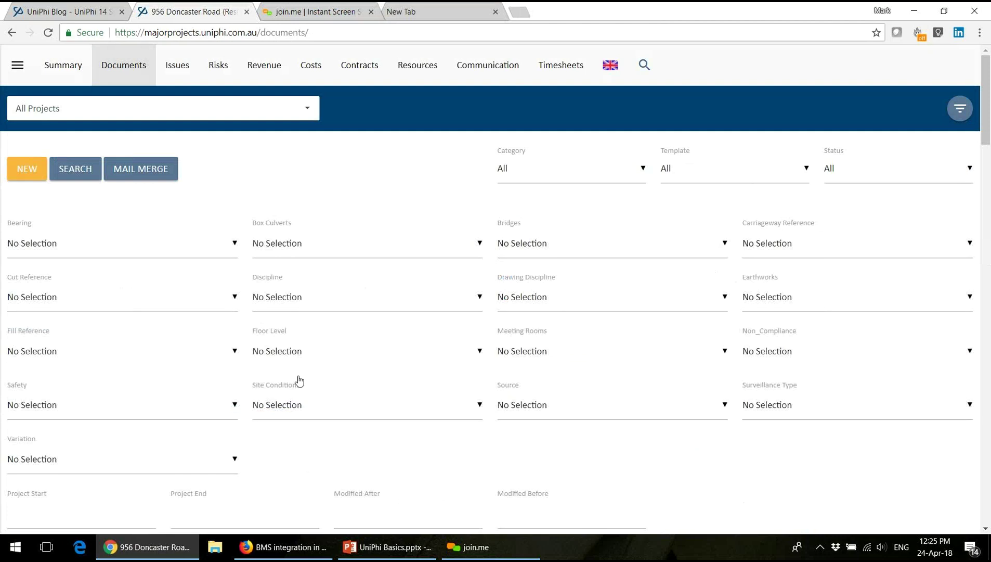
scroll(510, 411, "down", 8)
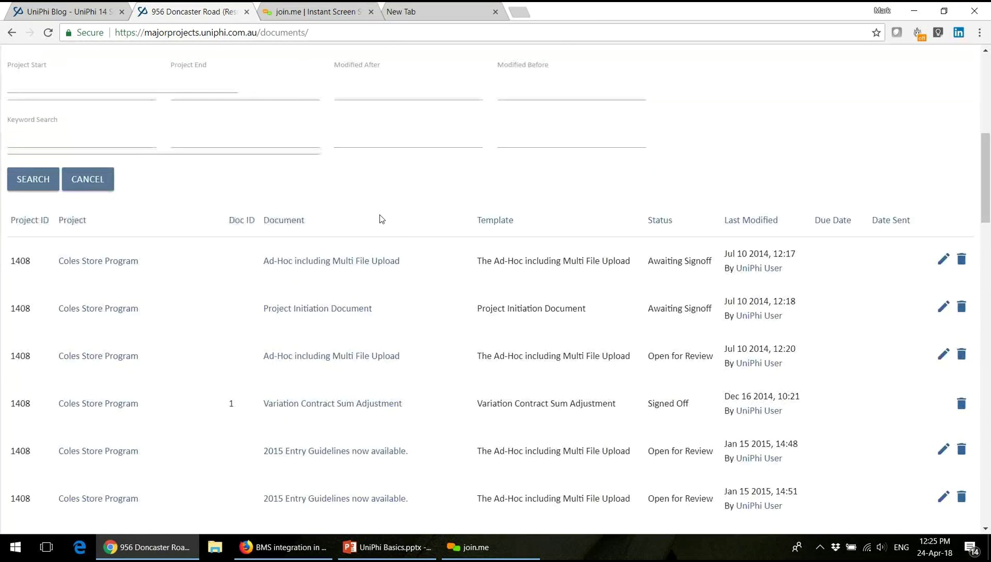
left_click(263, 142)
type("abababba")
left_click(30, 180)
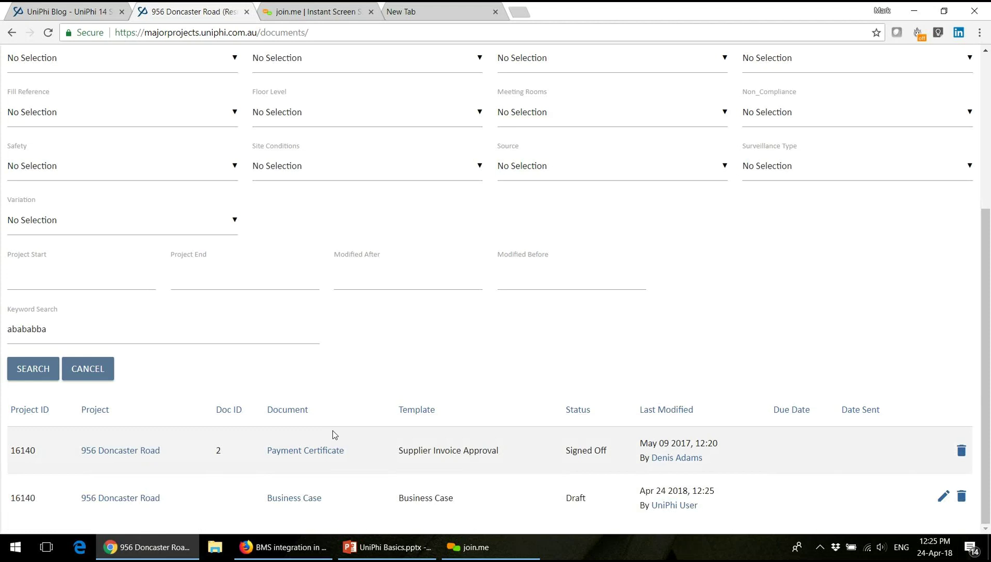
Open the draft Business Case from the search results, find "abababba" in its text and close it
left_click(289, 499)
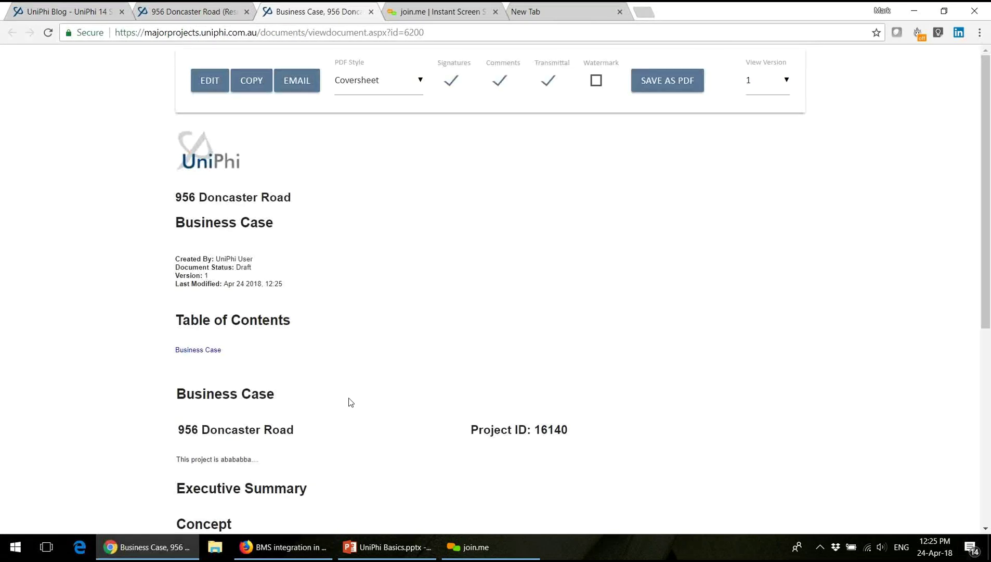
key("ctrl+f")
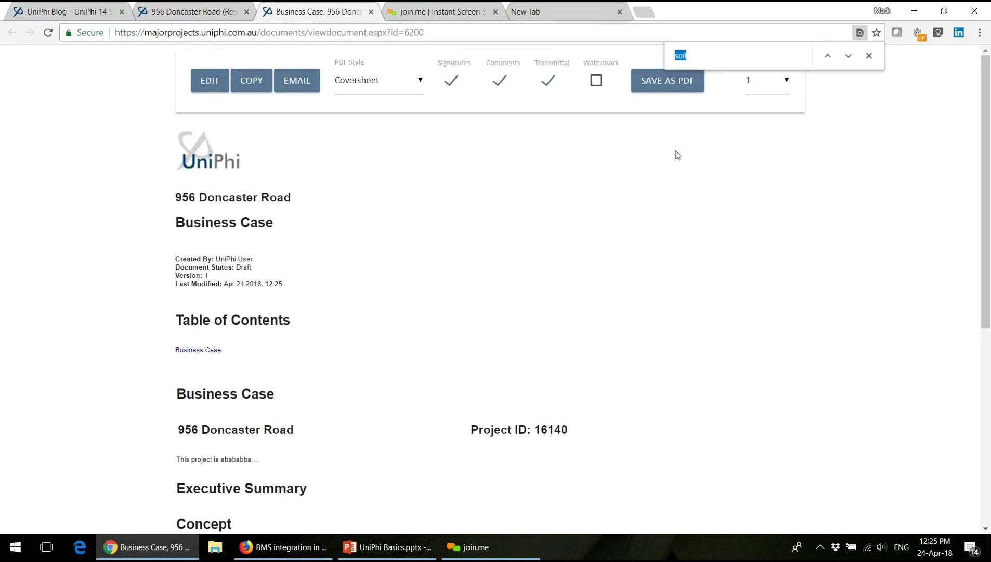
type("abababba")
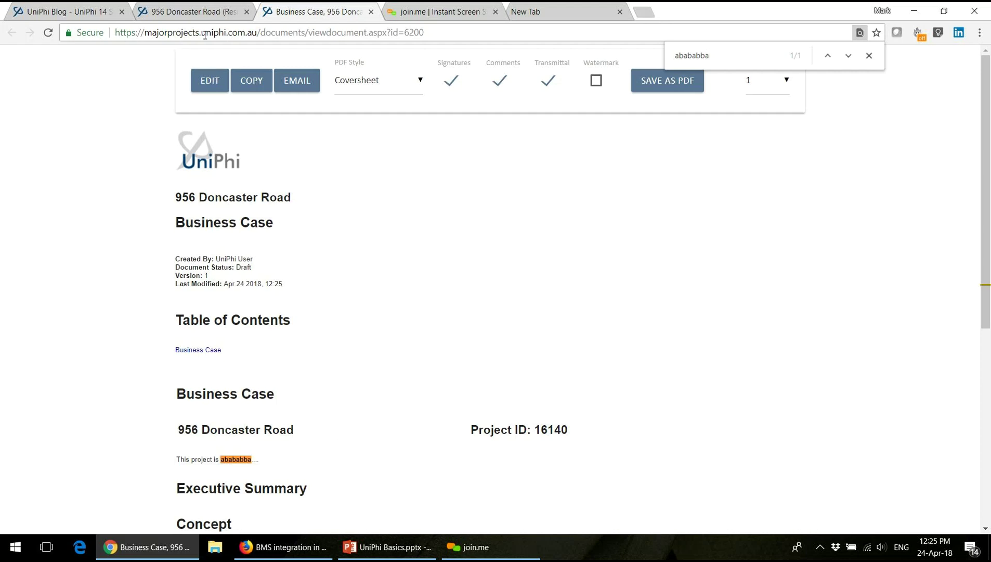
left_click(372, 11)
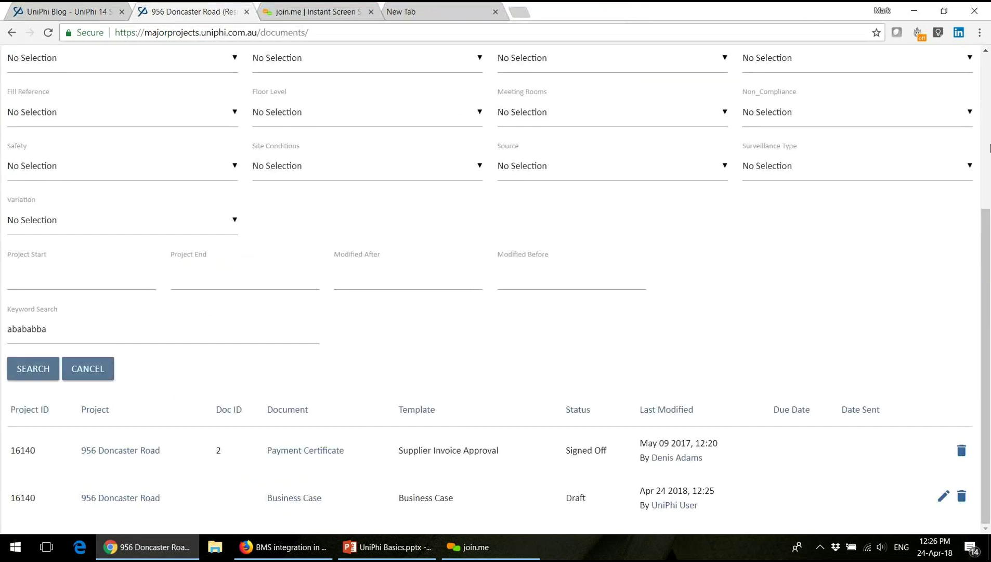
Show the contracts dashboard for All Projects and look through the project list
scroll(987, 104, "up", 5)
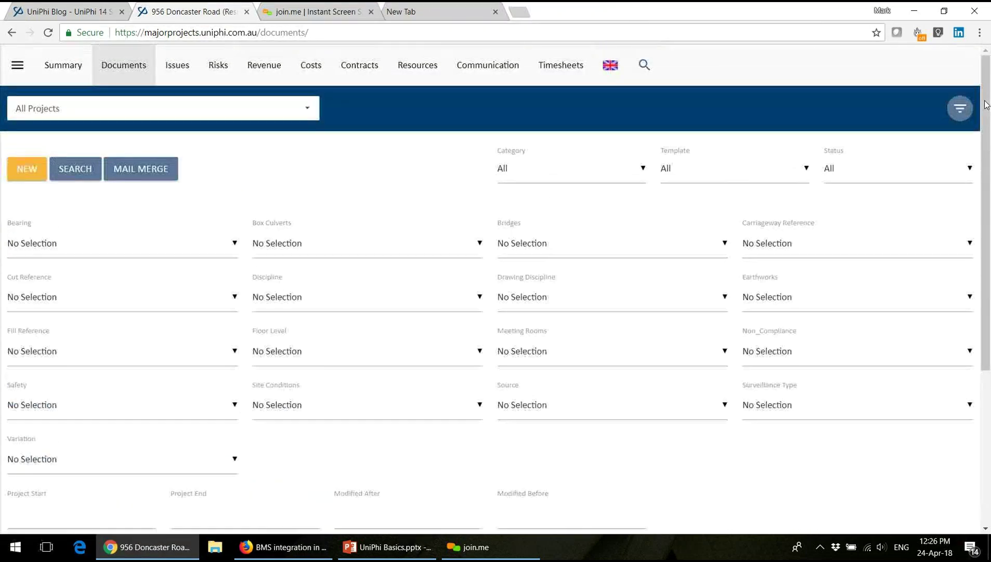
left_click(377, 85)
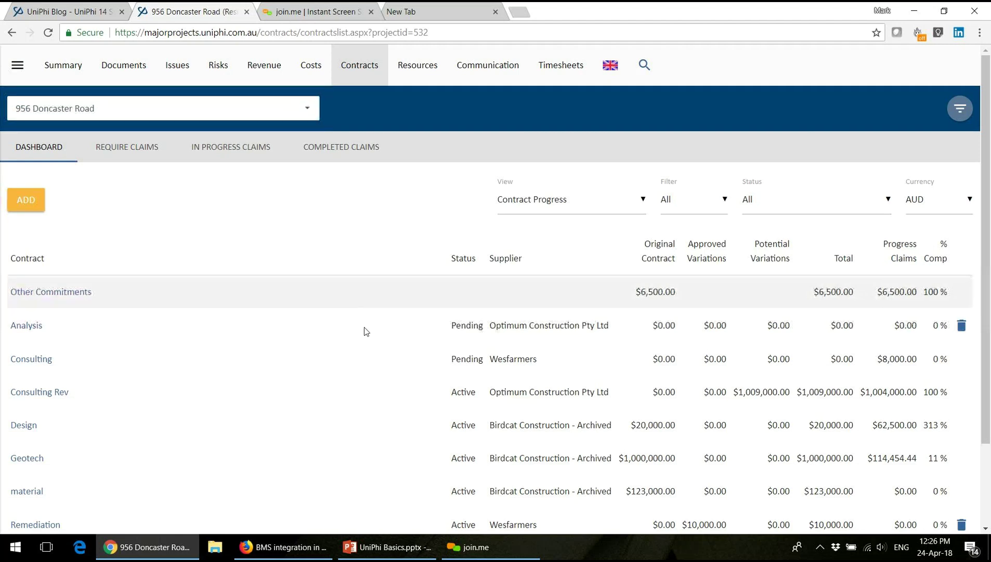
left_click(306, 113)
scroll(312, 138, "up", 3)
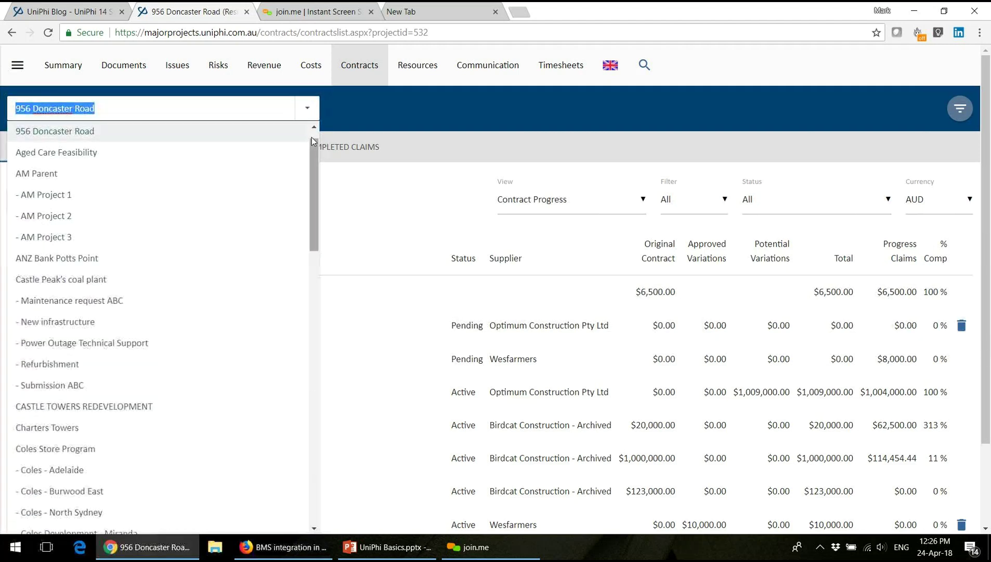
left_click(283, 136)
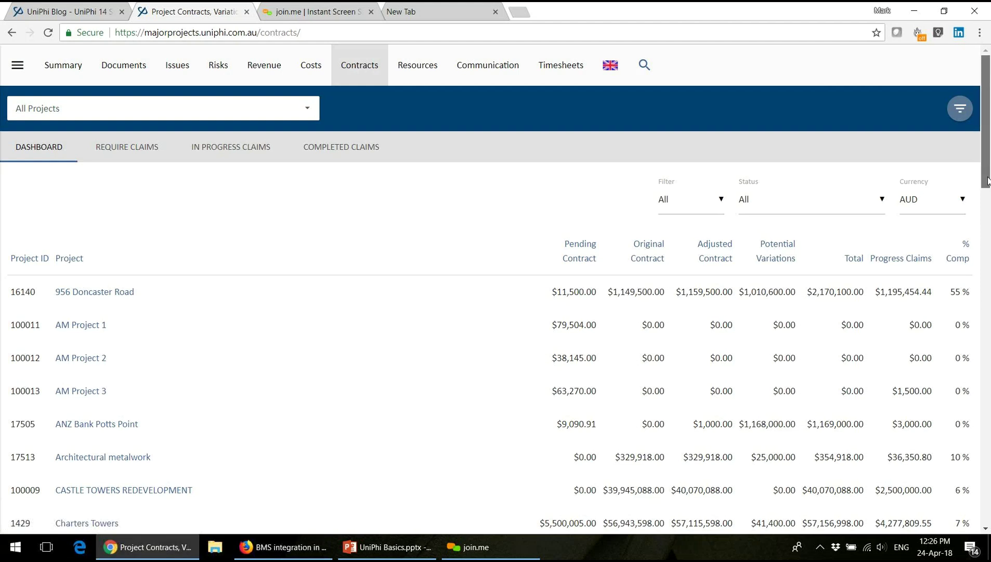
left_click_drag(990, 190, 988, 125)
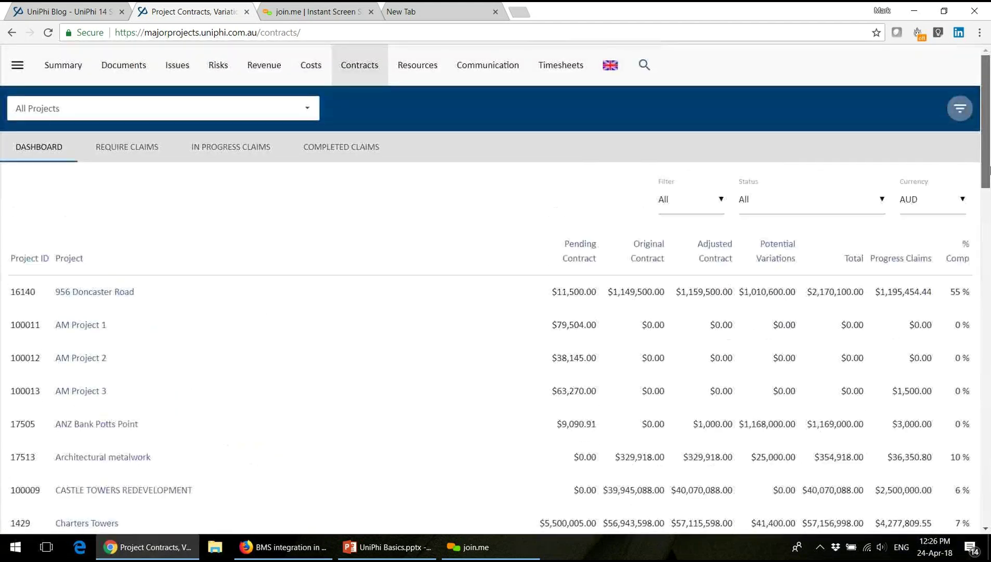
Search the contracts of all projects for "Birdcat" and look through the matching projects and their totals
left_click(640, 71)
type("Bir")
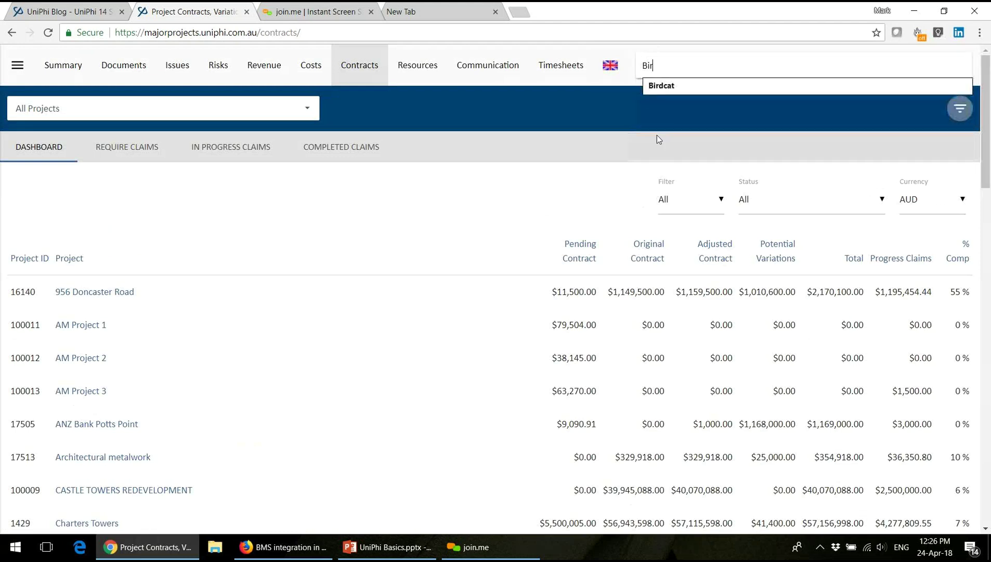
type("dcat")
key("Return")
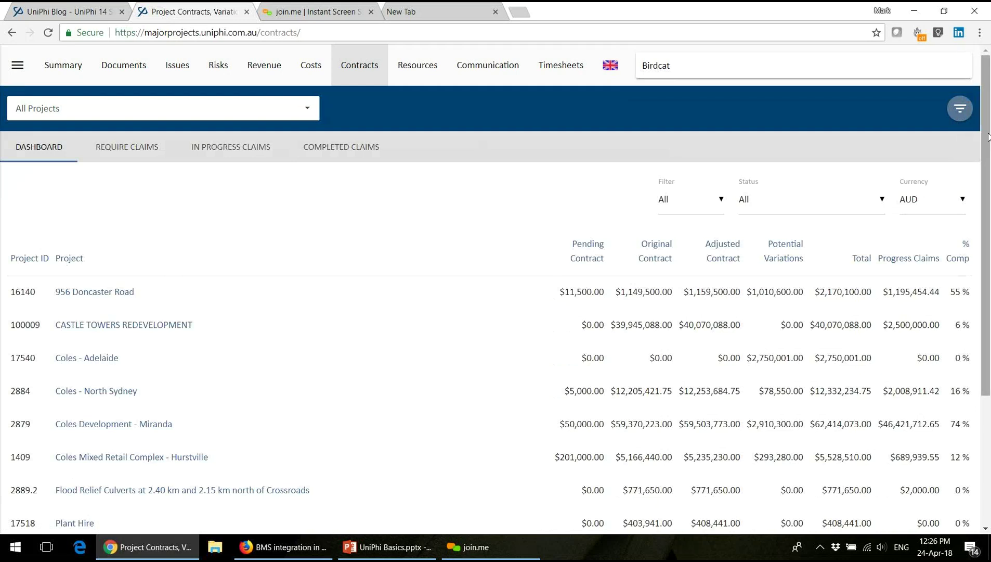
left_click_drag(988, 136, 988, 278)
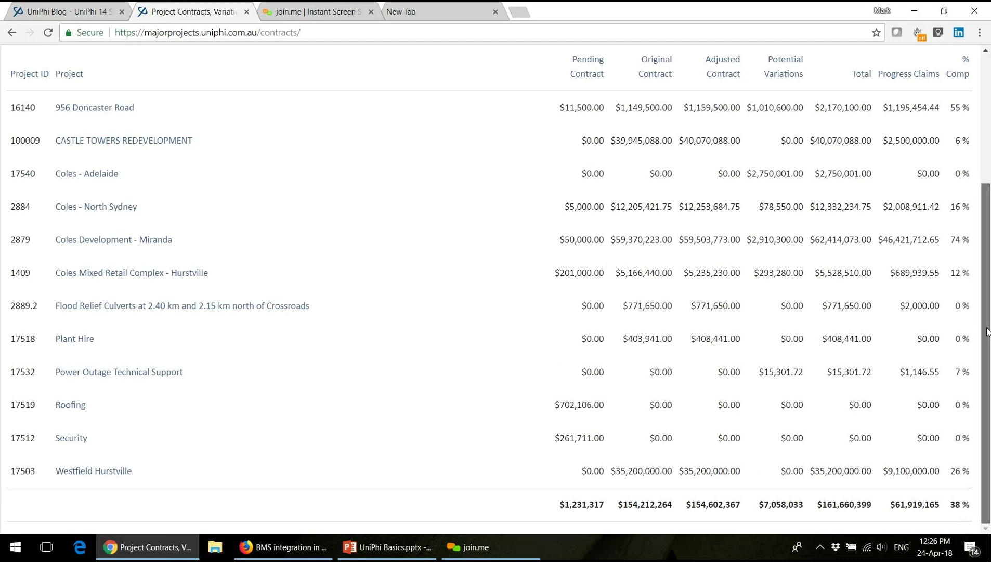
Find "birdca" in the 956 Doncaster Road contracts, and check the suppliers in the Castle Towers Redevelopment and Coles - Adelaide contract lists
scroll(988, 328, "up", 1)
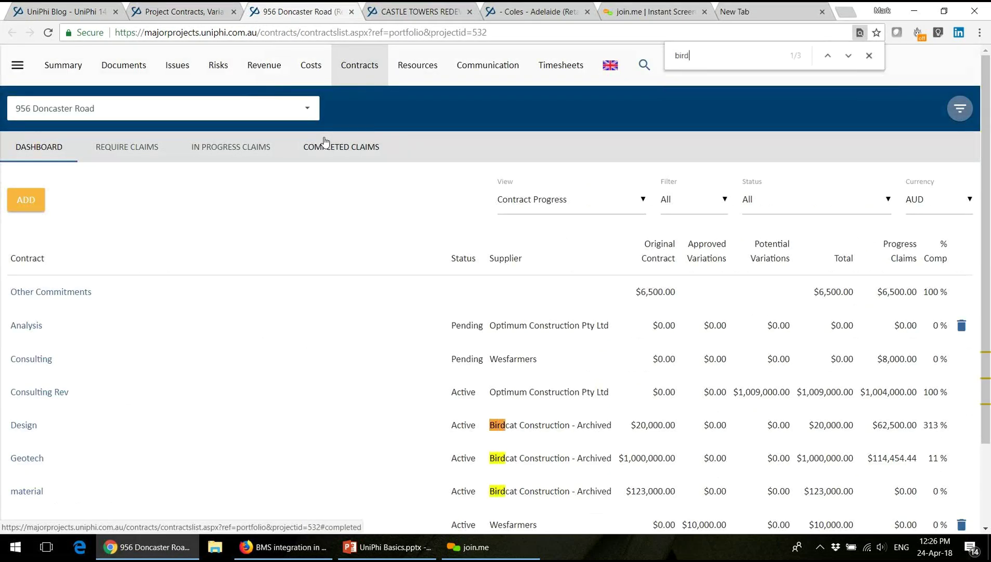
type("ca")
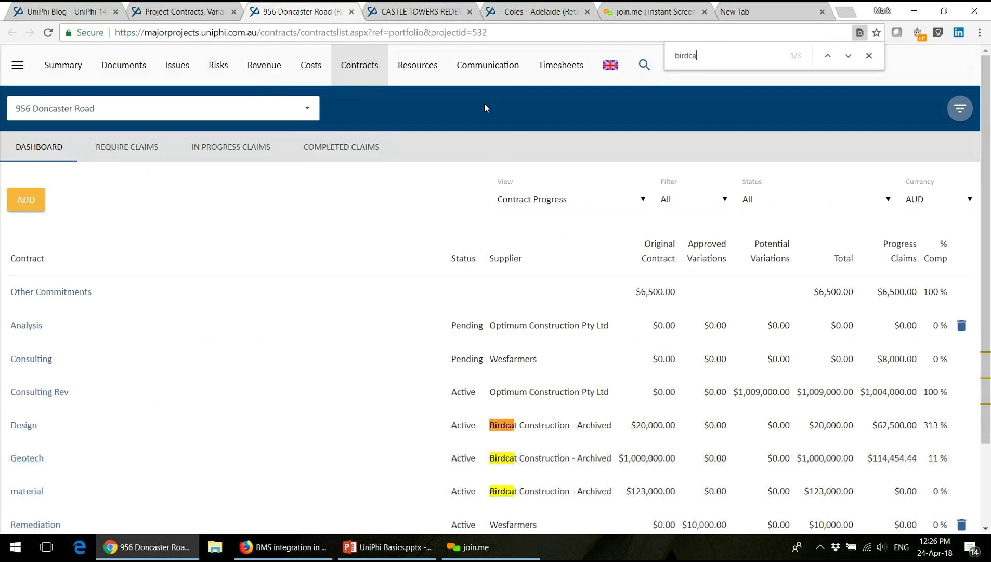
left_click(404, 14)
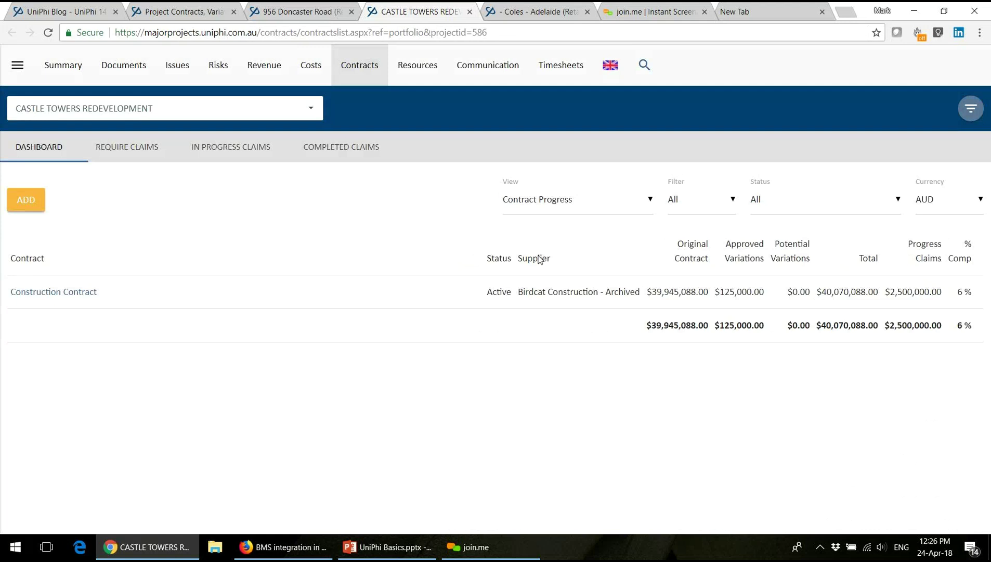
left_click(582, 19)
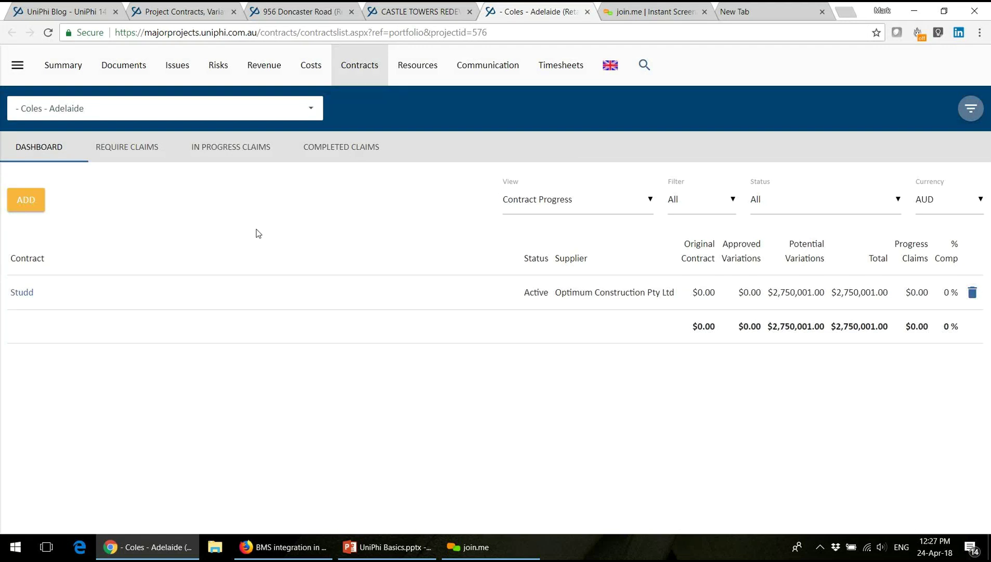
Open the Studd contract of Coles - Adelaide to check its principal, and close the three project contract pages
left_click(20, 295)
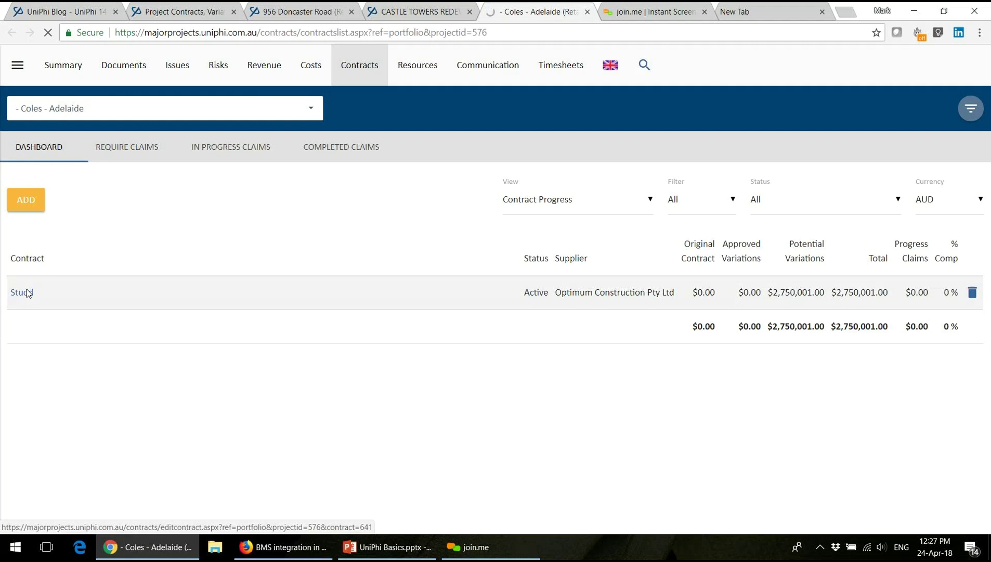
right_click(29, 298)
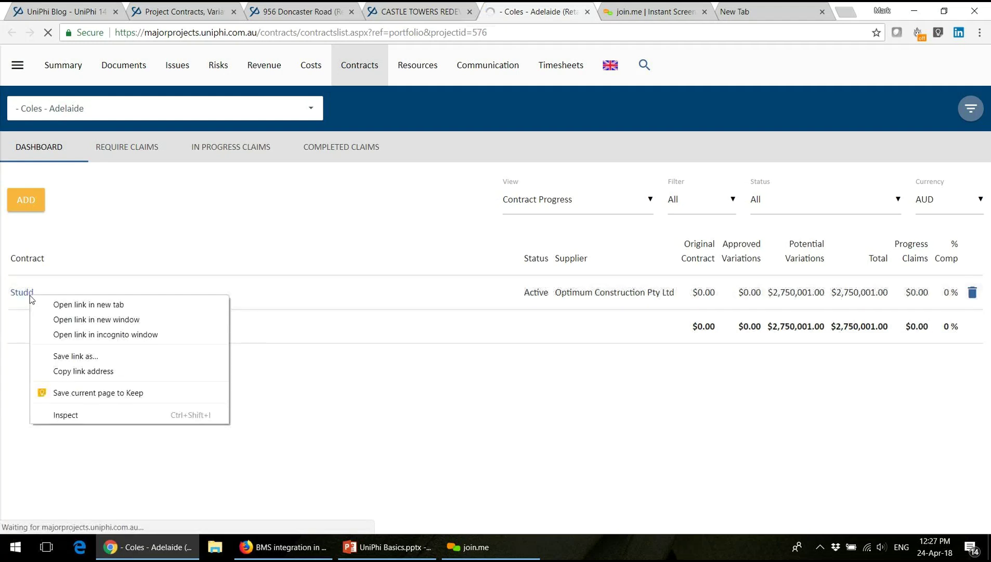
key("Escape")
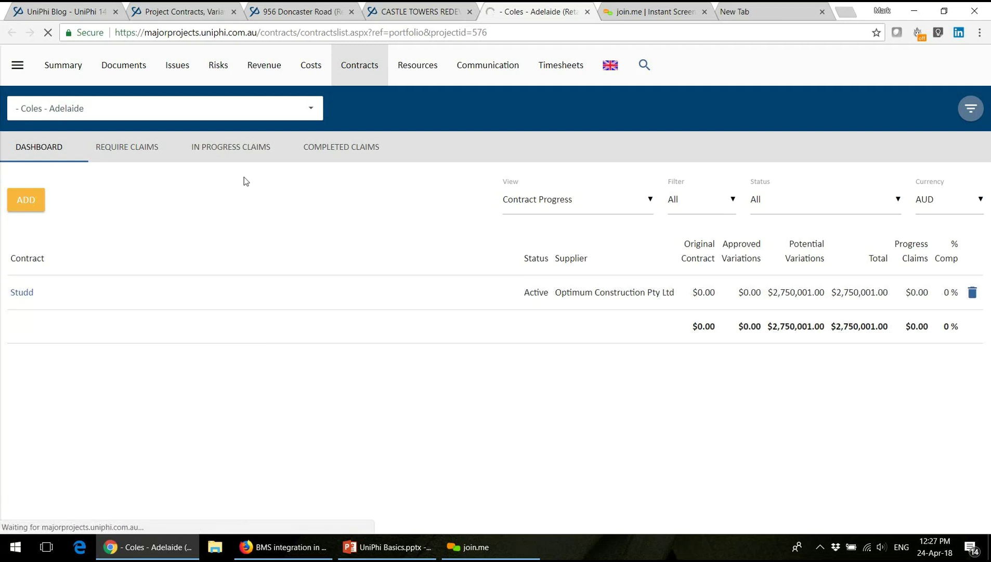
left_click(217, 8)
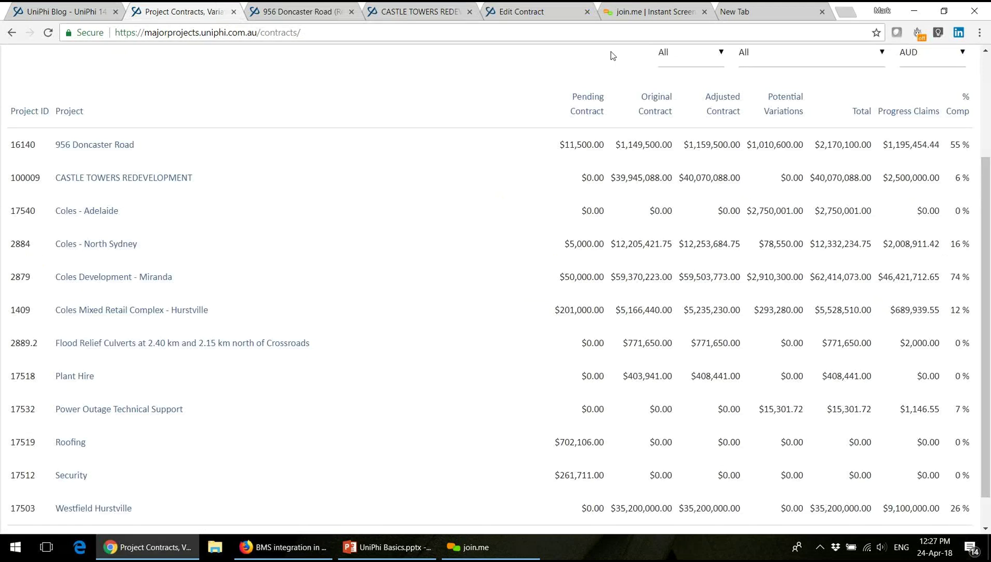
left_click(578, 12)
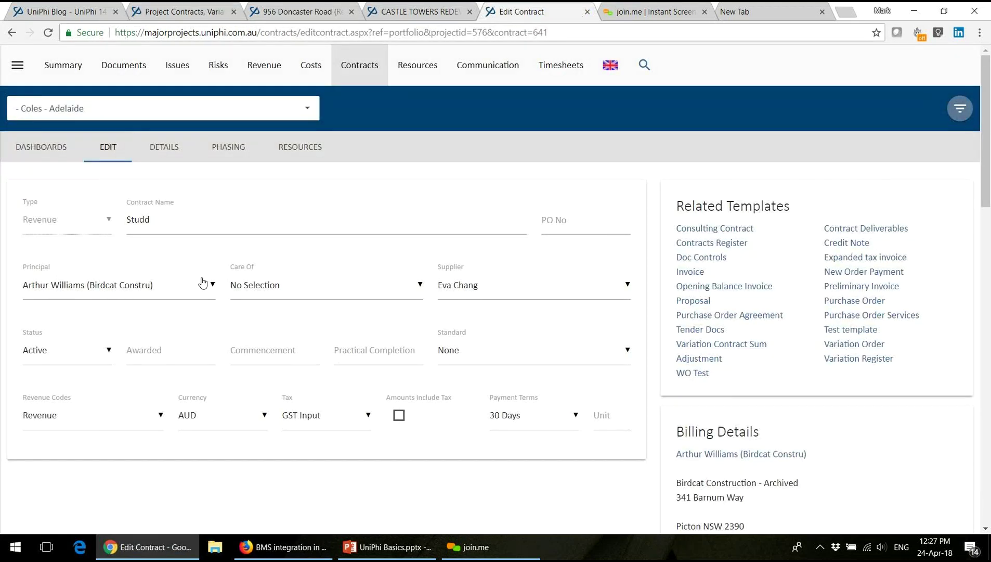
left_click(588, 11)
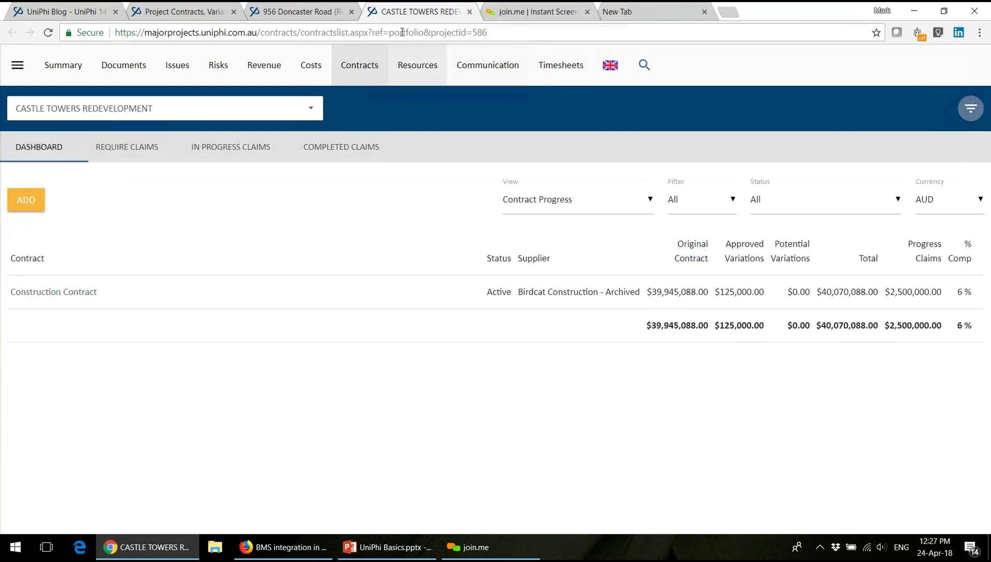
left_click(350, 13)
left_click(351, 12)
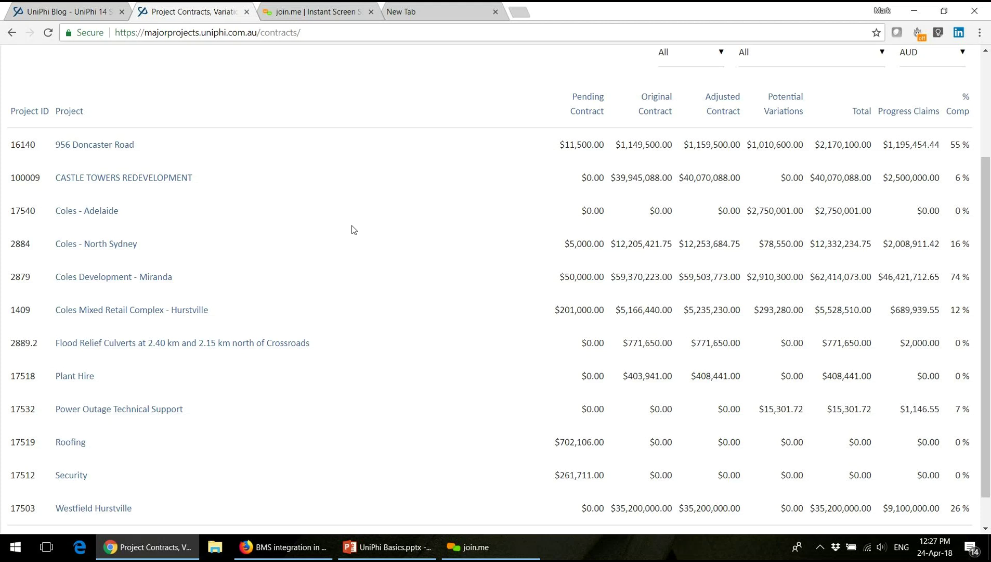
Go to the resources of Coles - Adelaide and switch the project selection to All Projects
left_click_drag(987, 198, 990, 82)
left_click(429, 77)
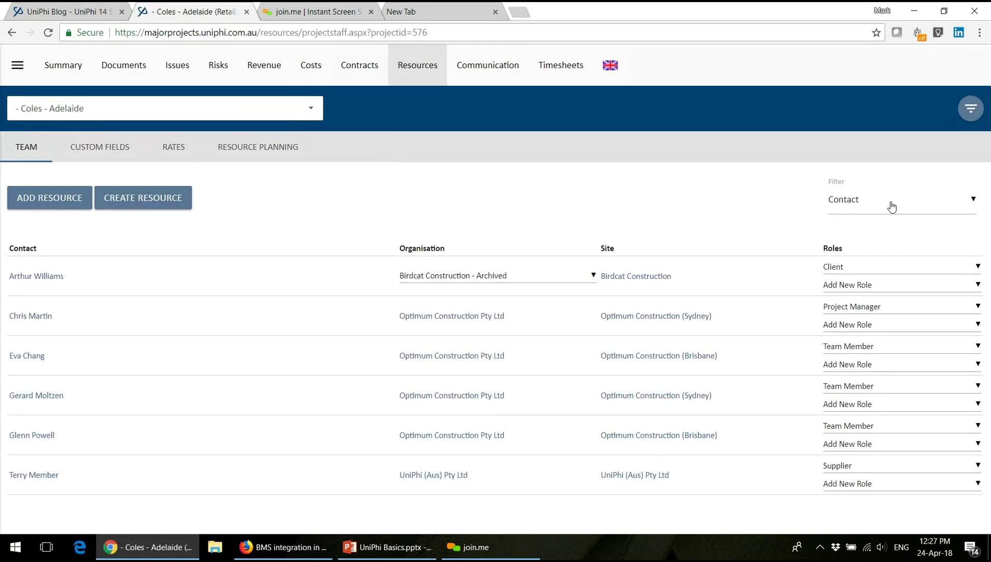
left_click(892, 206)
left_click(681, 199)
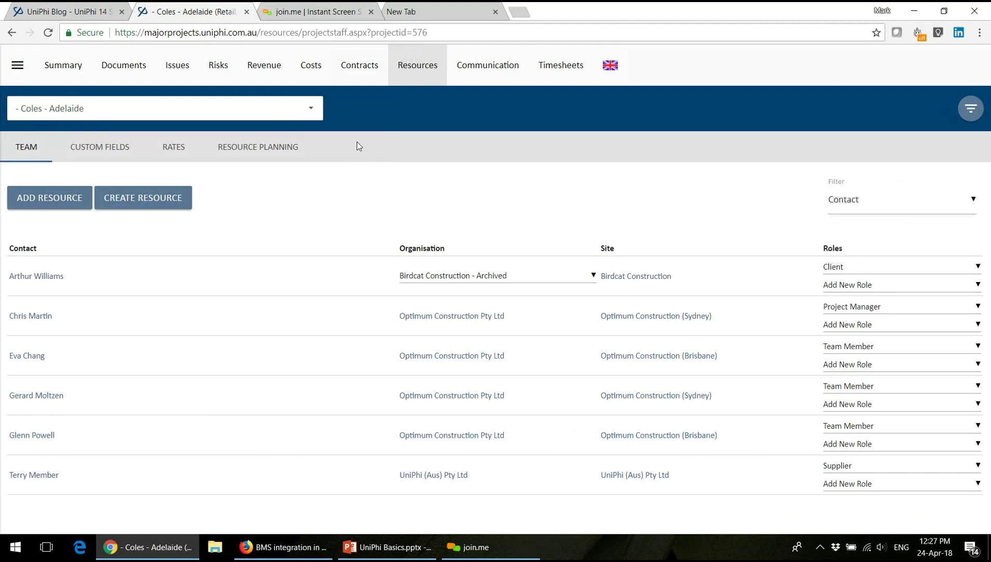
left_click(318, 111)
left_click_drag(317, 249, 281, 143)
left_click(90, 138)
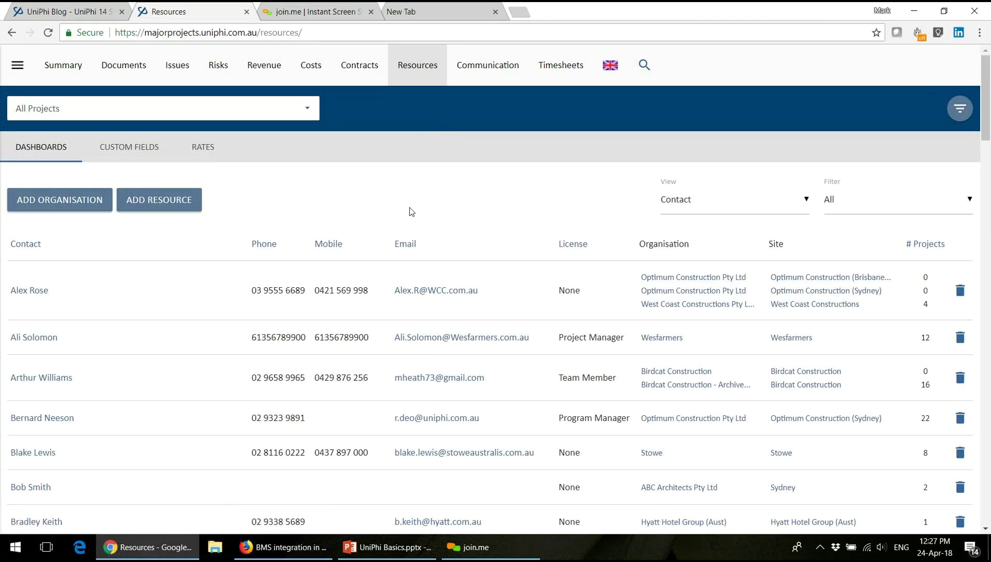
Show the resources of the Power Outage Technical Support project and reset the project selection to All Projects
left_click(308, 108)
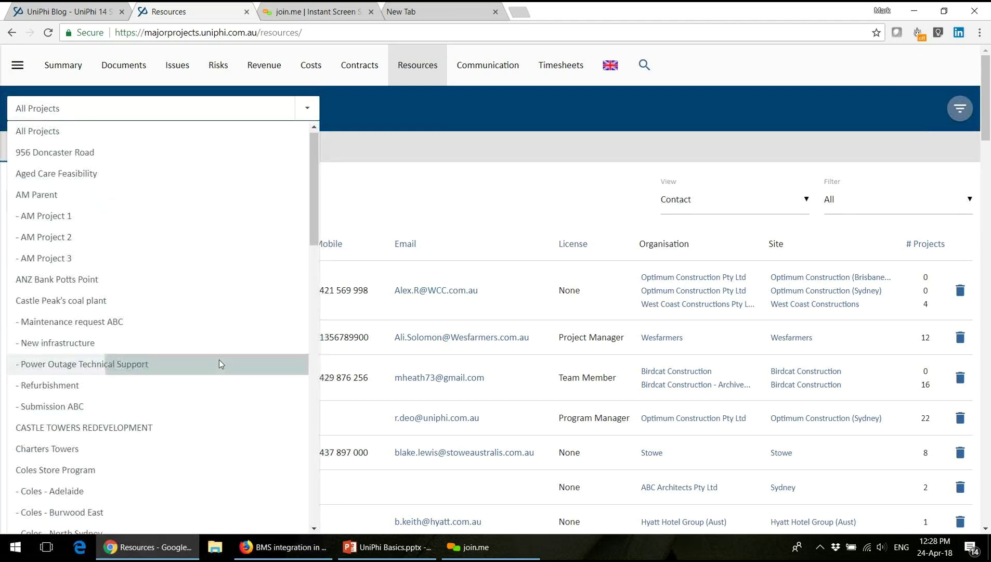
left_click(219, 364)
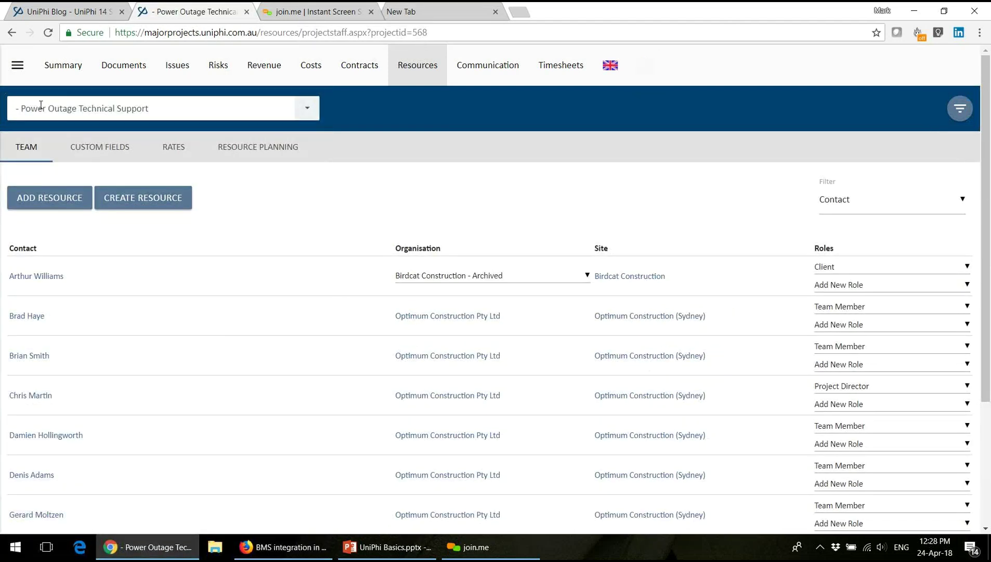
left_click(309, 110)
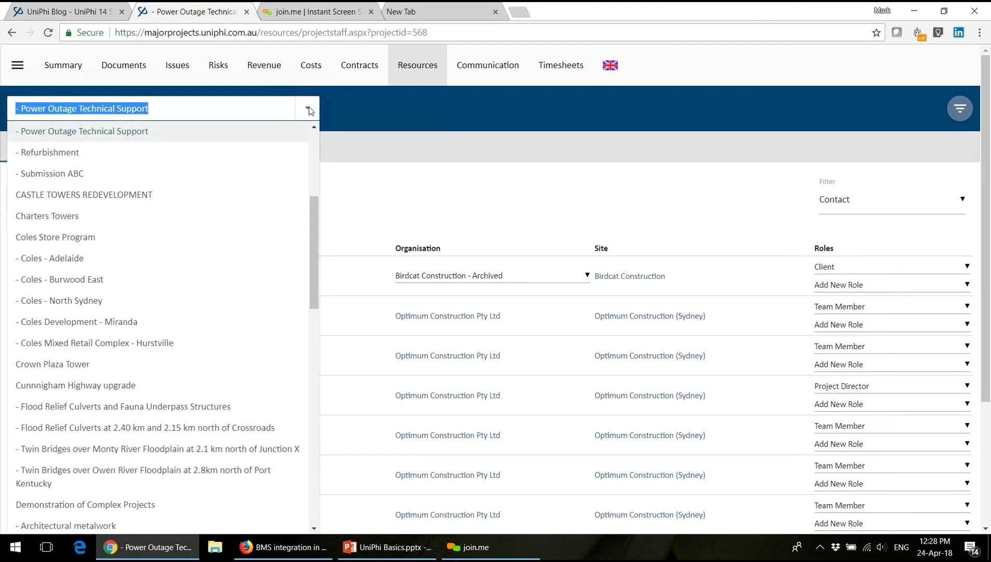
key("BackSpace")
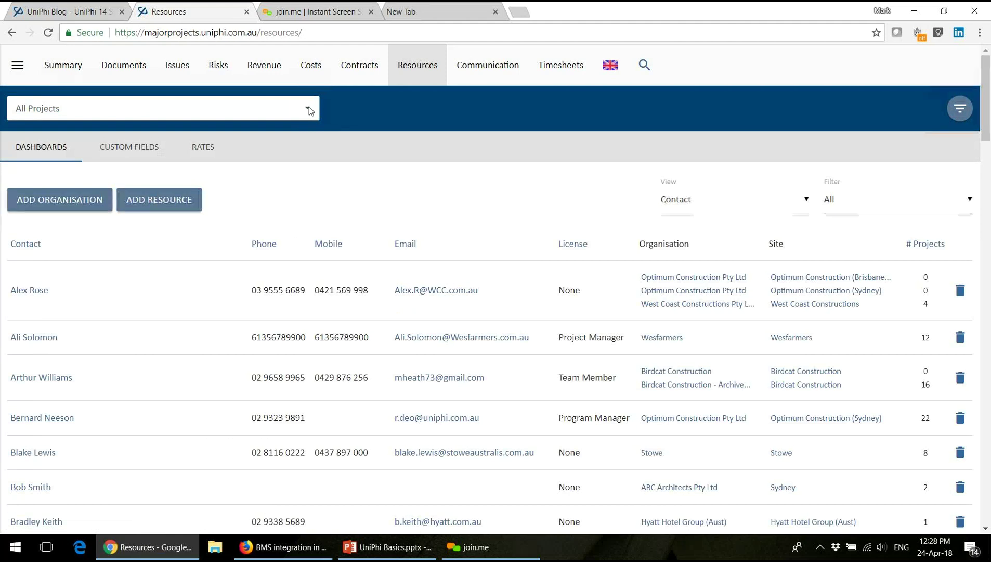
Filter the project selection list by "AM" and by "Store" to review the matching projects, and close the list
left_click(309, 110)
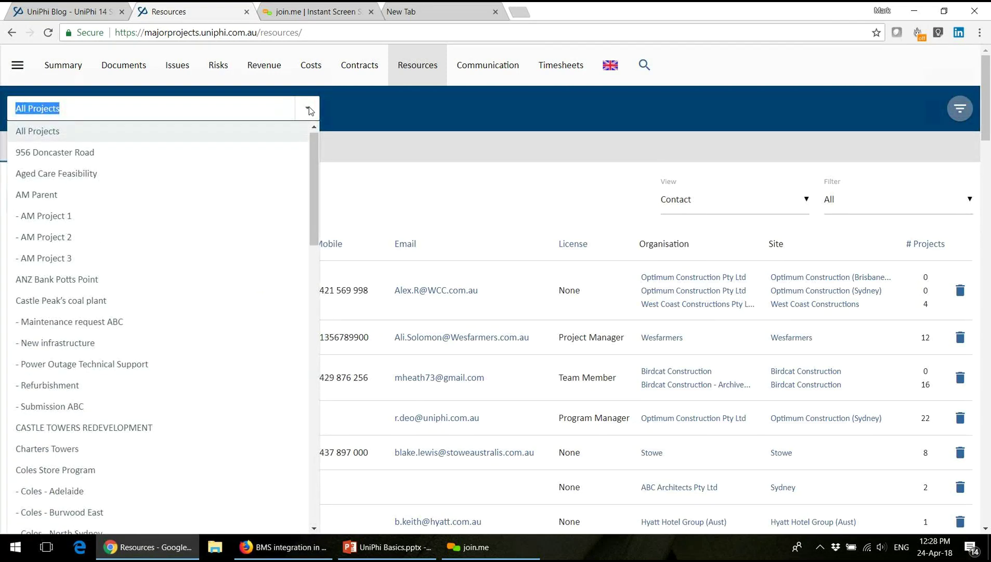
type("AM")
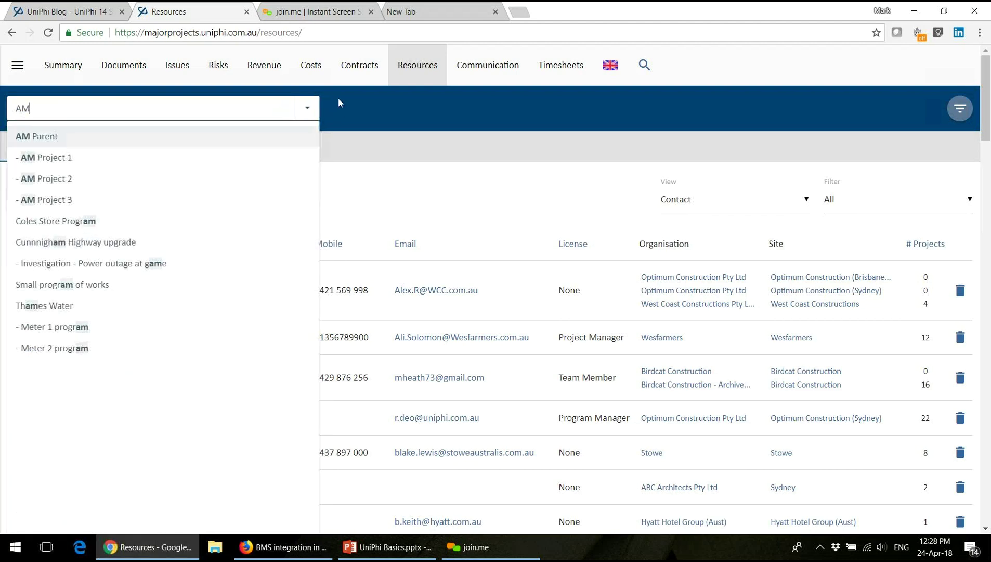
key("BackSpace")
key("BackSpace")
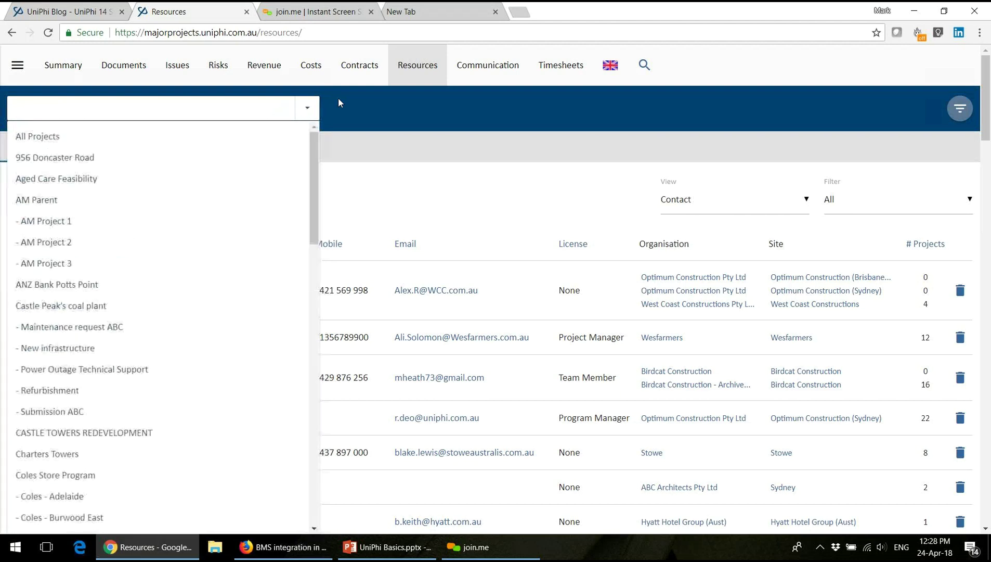
type("Store")
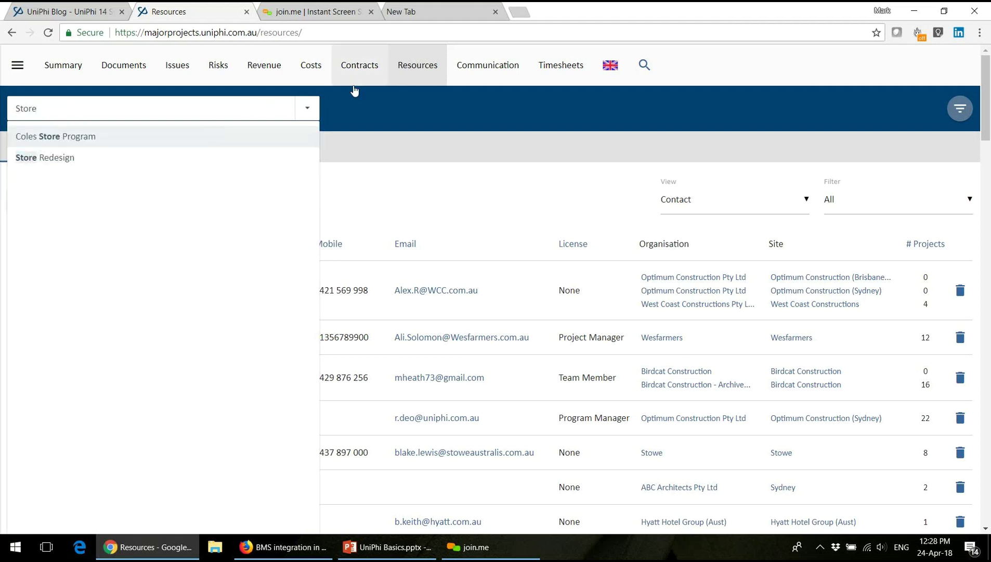
left_click(307, 111)
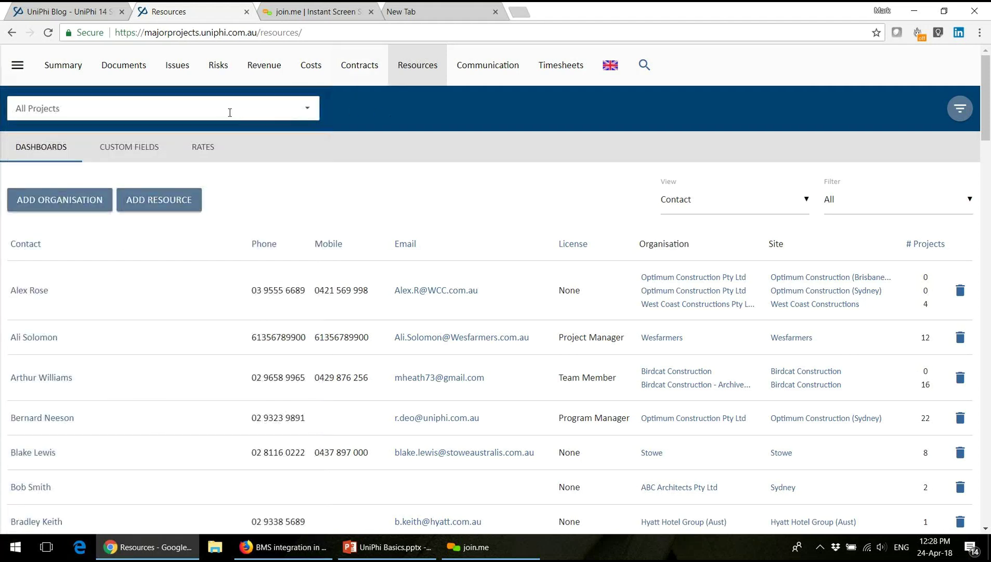
Find the Coles Store Program by entering "Store", show its resources, and clear the project selection back to All Projects
type("Store")
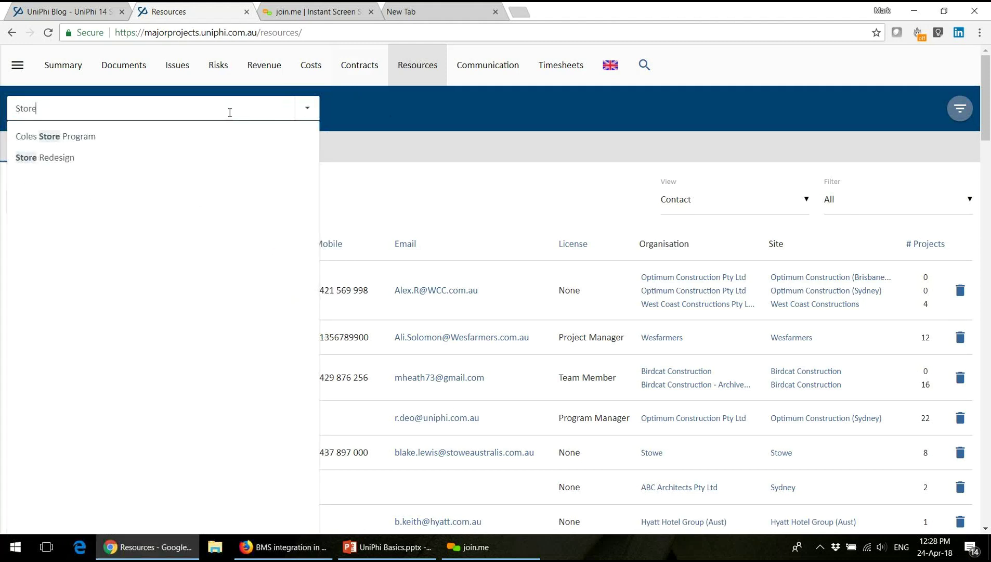
key("Return")
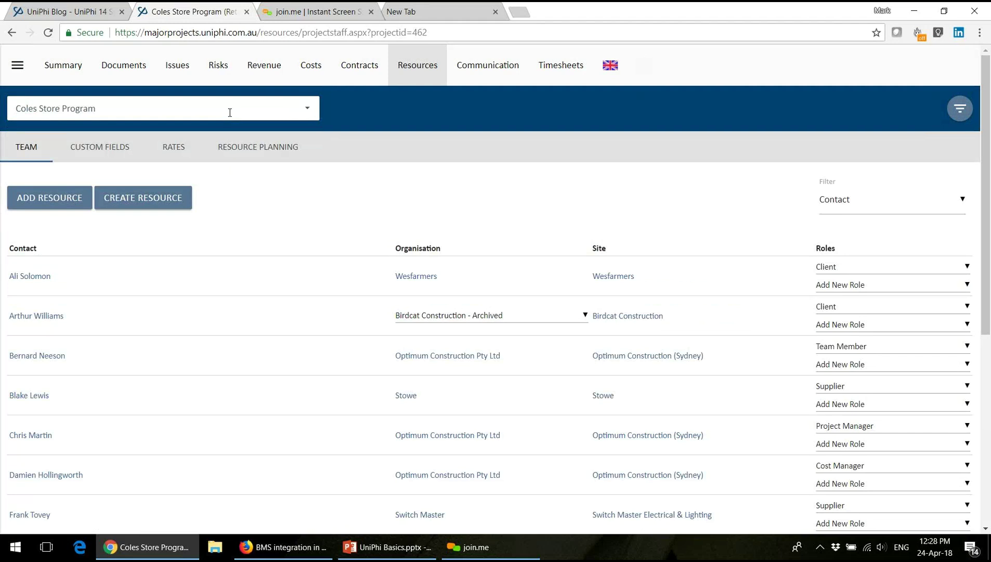
left_click(229, 112)
key("BackSpace")
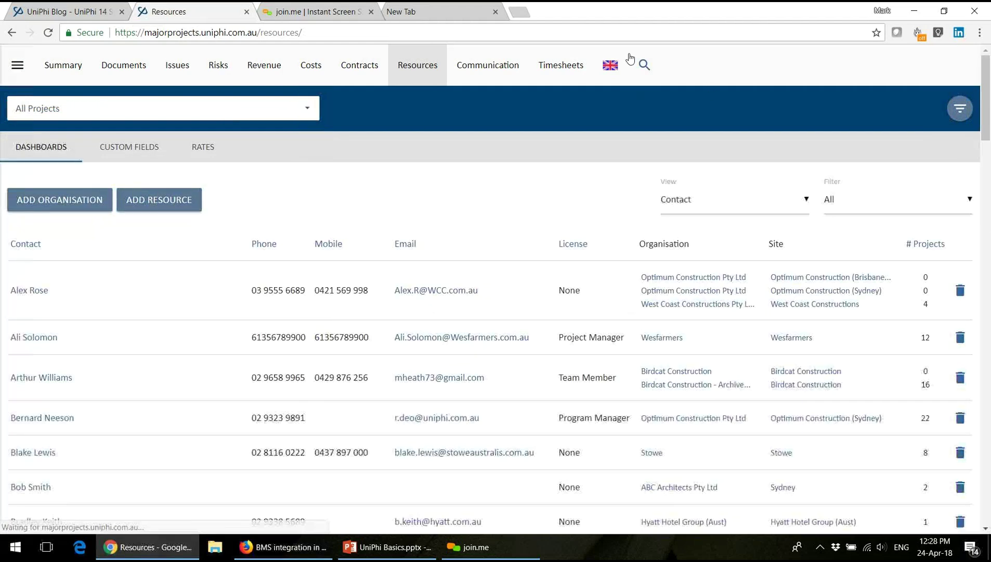
Set the resources view to Organisation and look through the list of organisations
left_click(644, 66)
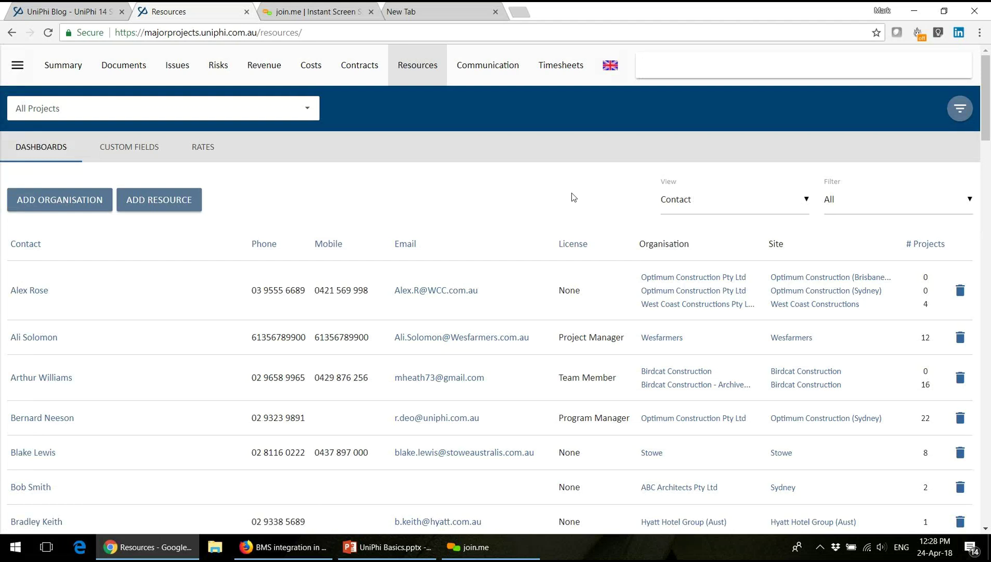
left_click(705, 208)
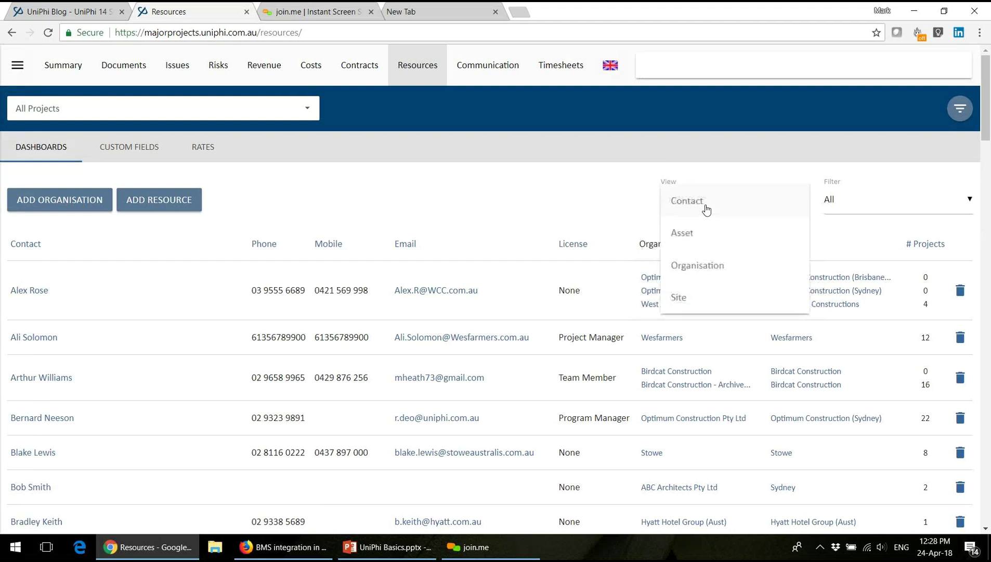
left_click(712, 265)
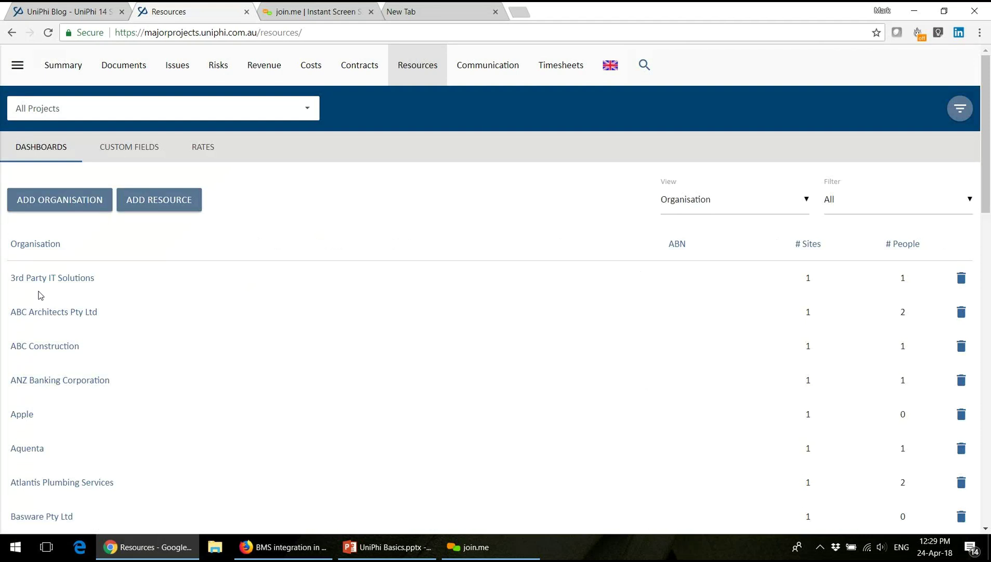
left_click(989, 476)
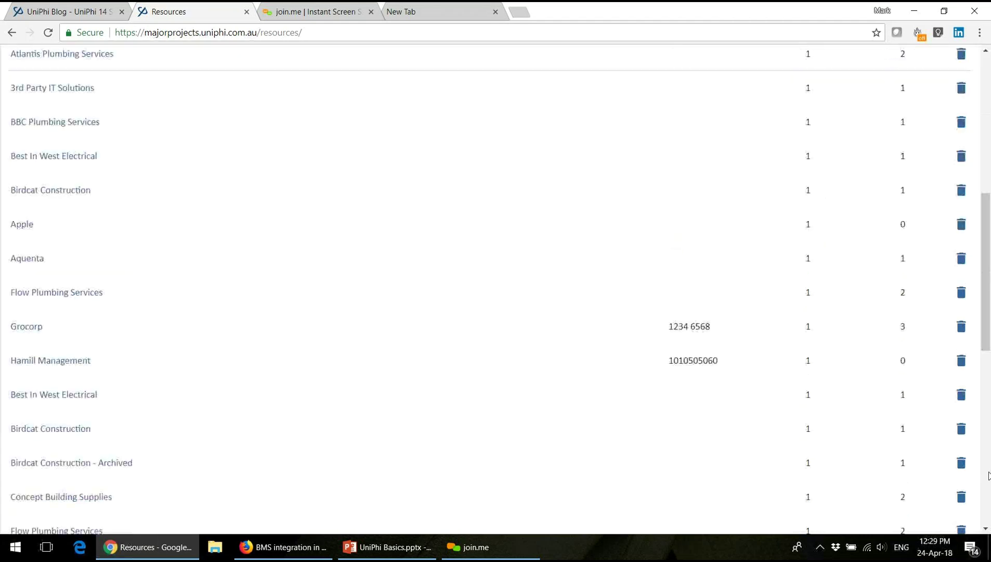
scroll(989, 476, "up", 15)
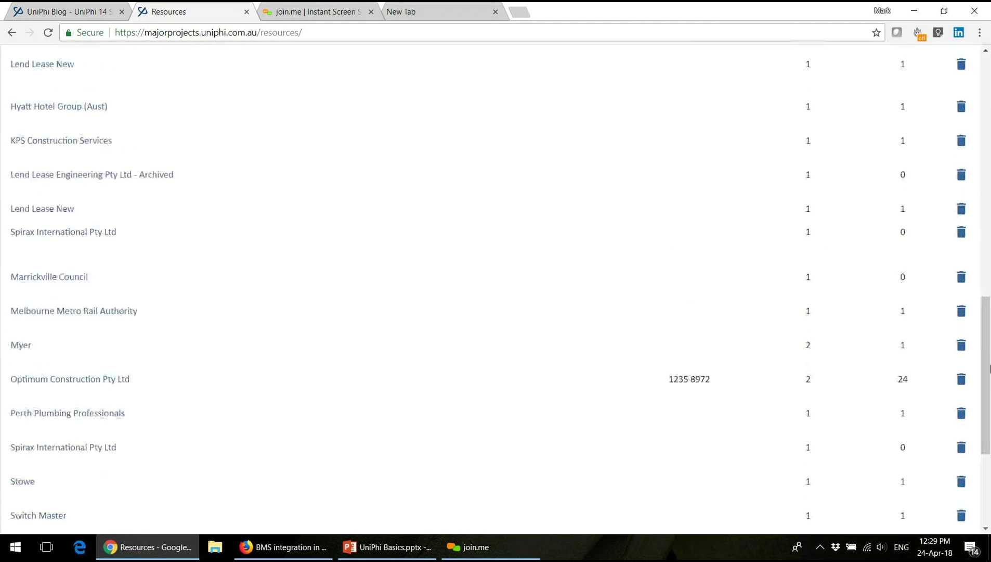
Open the ABC Construction organisation and examine its sites, resources, bank details and Prospect field
left_click(60, 239)
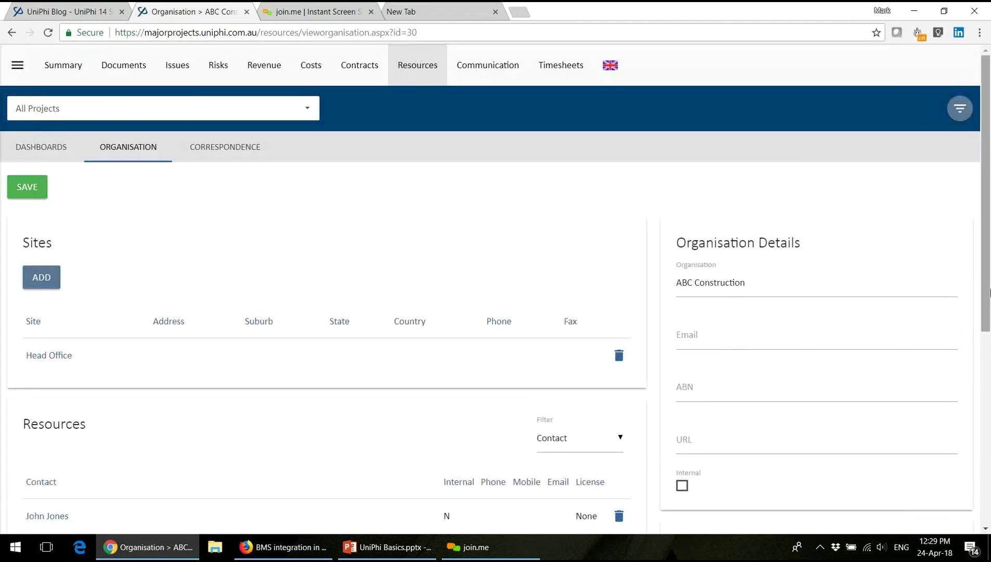
scroll(990, 341, "down", 6)
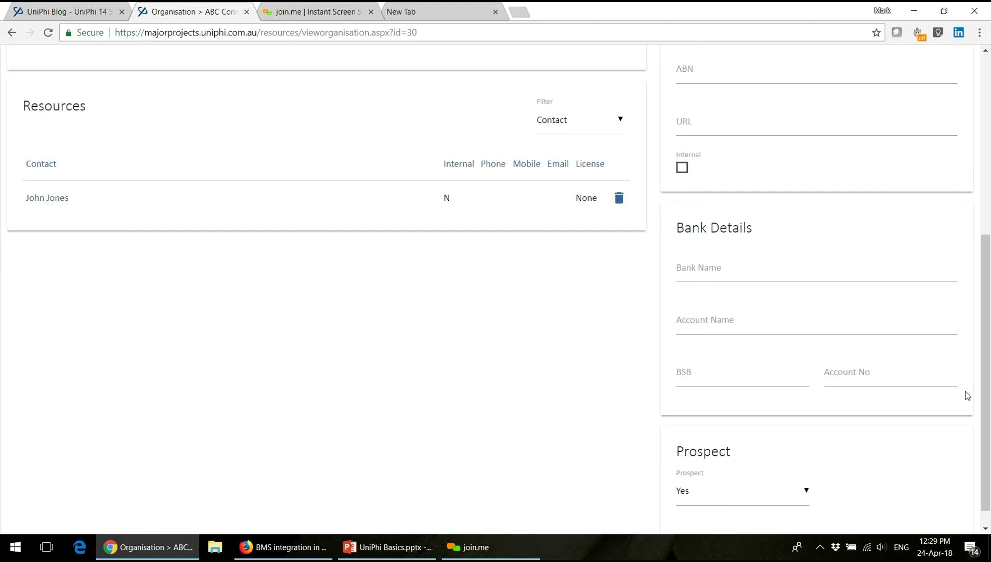
left_click_drag(988, 396, 990, 270)
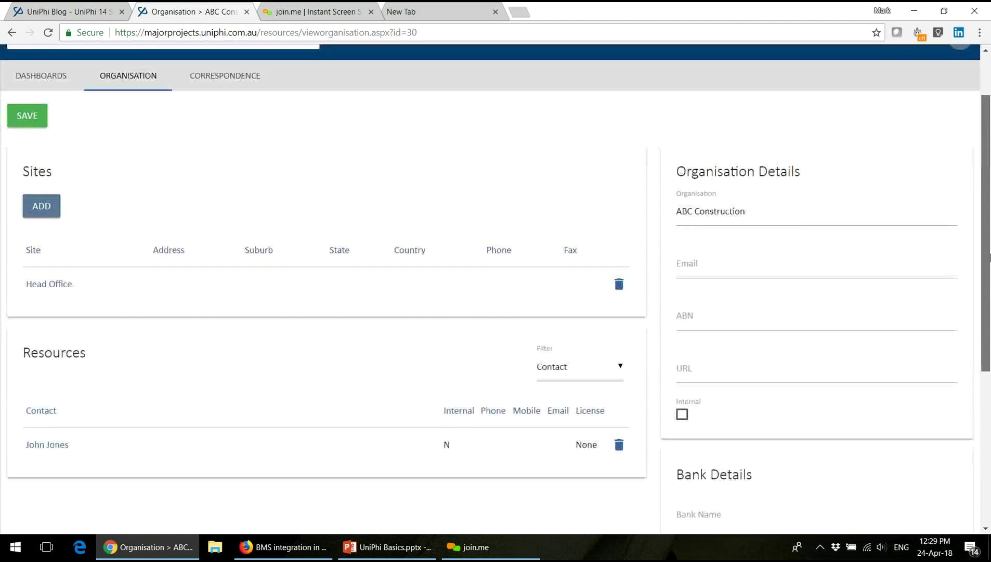
scroll(989, 270, "down", 5)
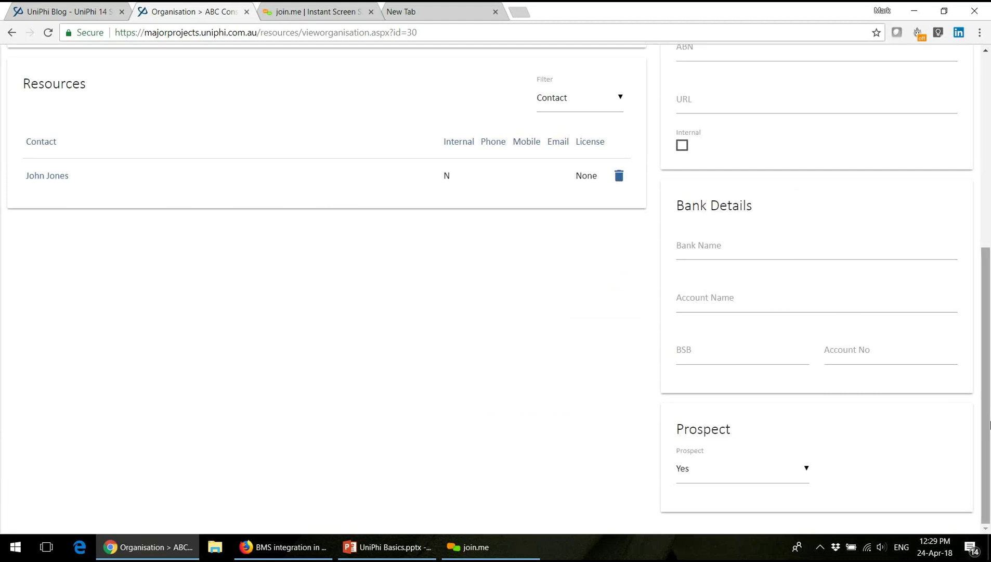
scroll(990, 424, "up", 7)
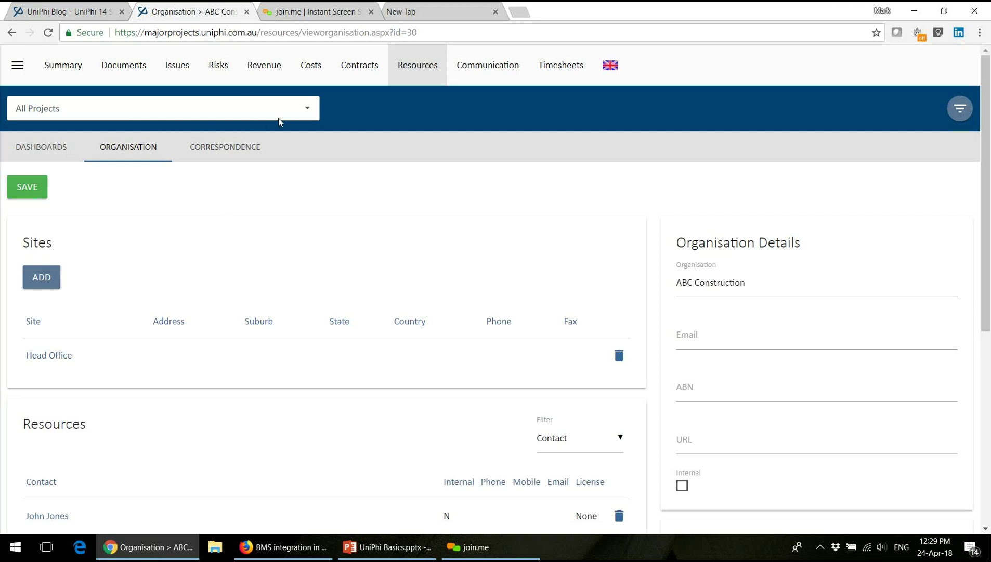
Return to the organisation dashboard, search it for "Yes" and look over the list
left_click(53, 160)
left_click(640, 72)
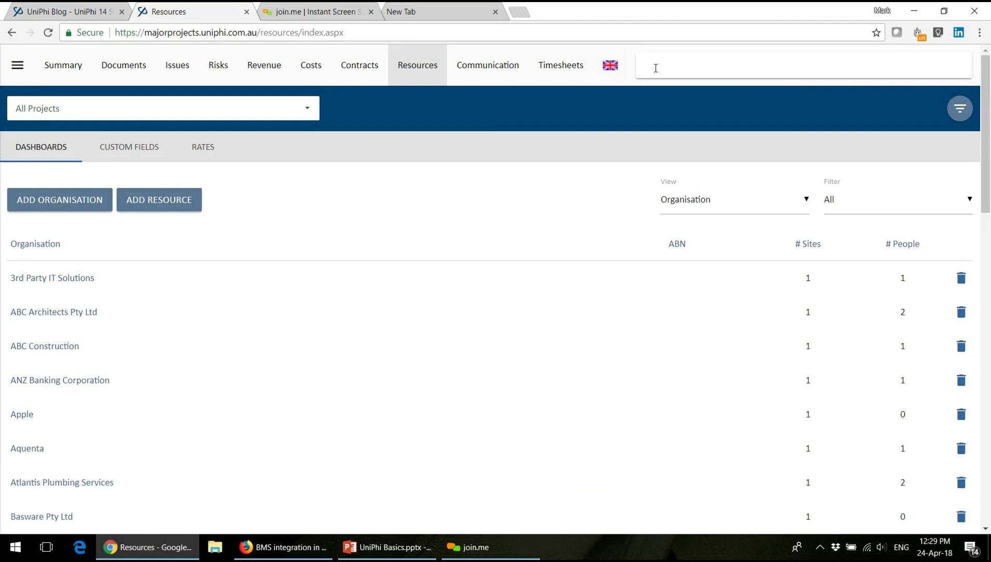
type("Yes")
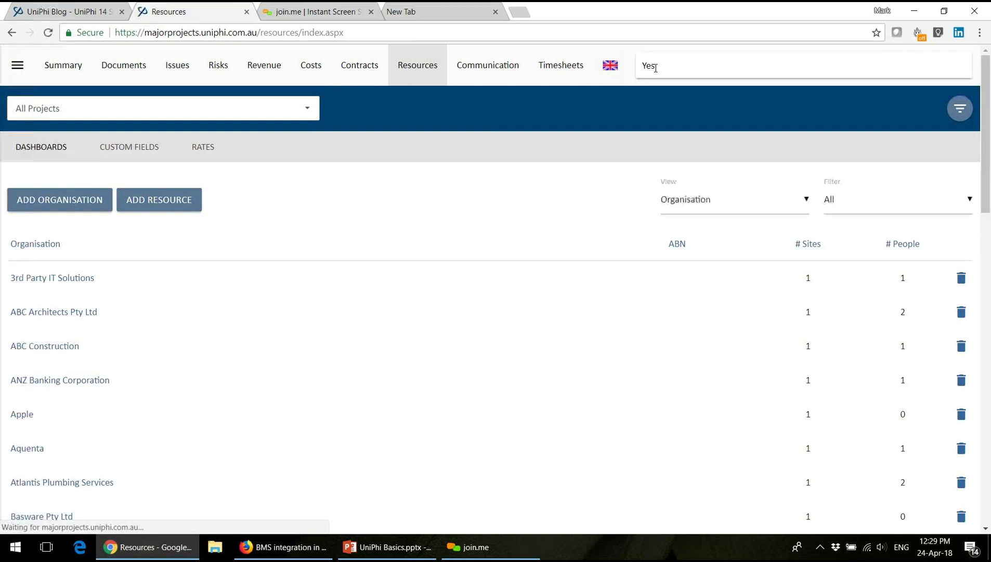
mouse_move(986, 187)
left_mouse_down()
mouse_move(982, 514)
mouse_move(990, 198)
left_mouse_up()
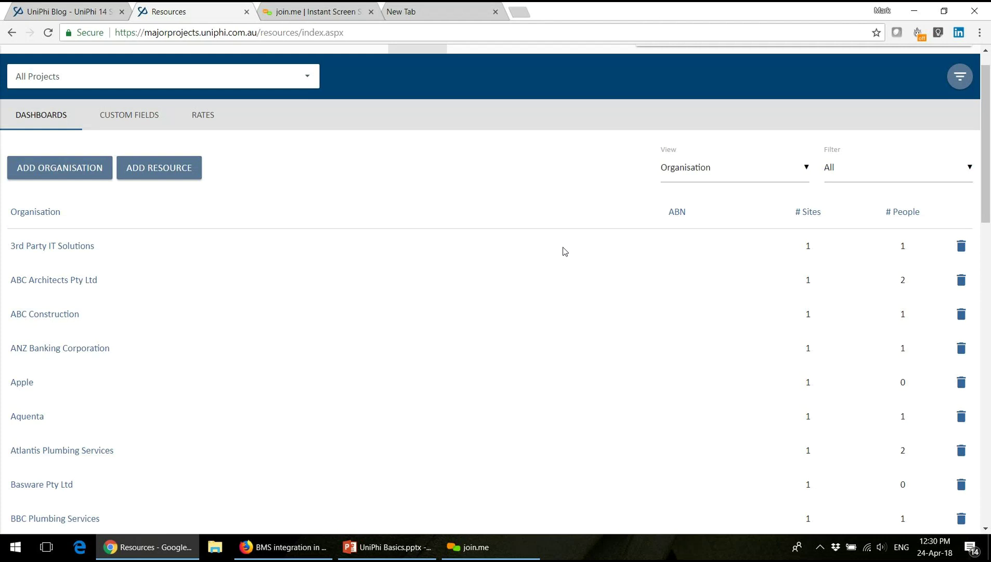
Clear the "Yes" search and set the resources view to Contact
scroll(985, 65, "up", 1)
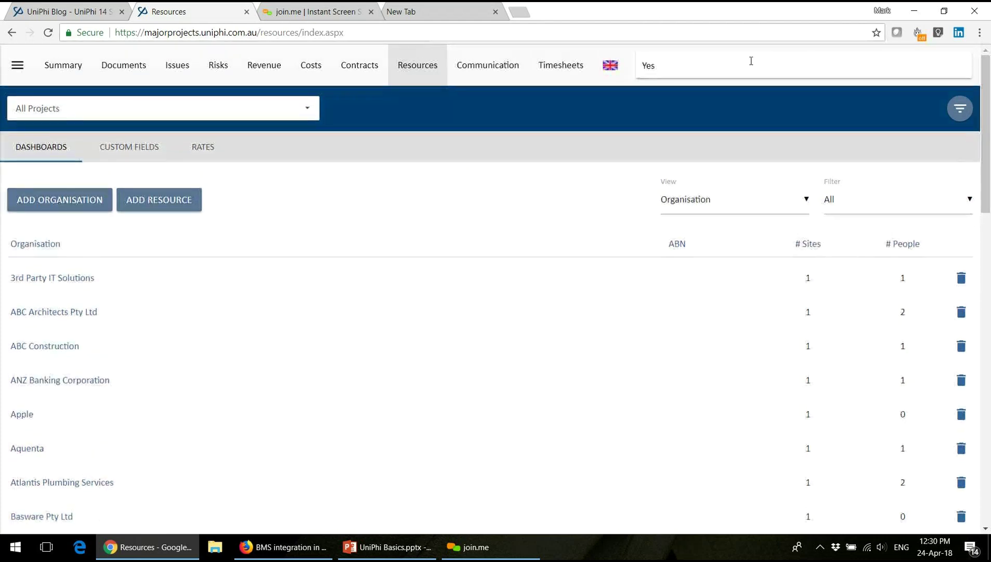
key("ctrl+a")
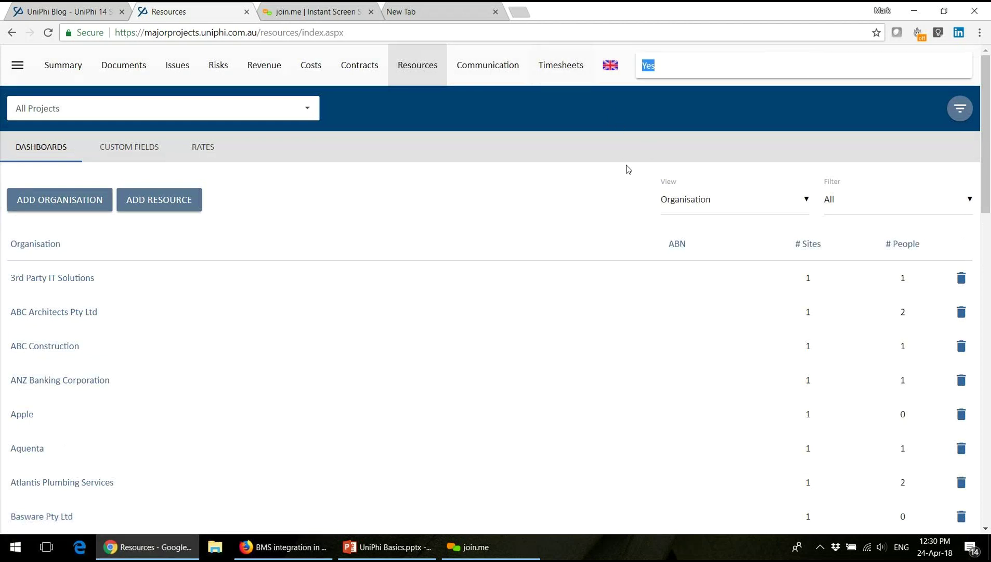
key("BackSpace")
left_click(692, 206)
left_click(688, 263)
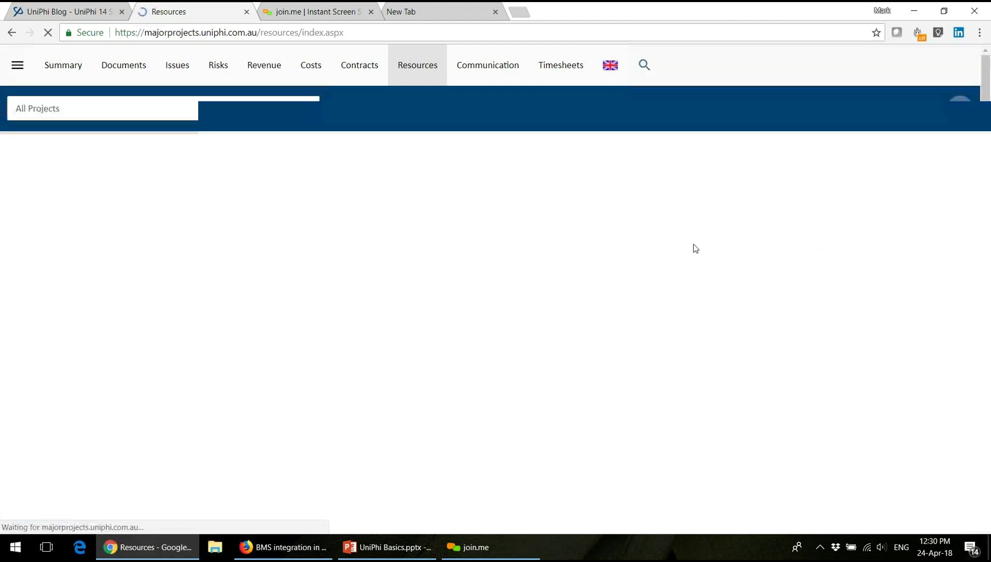
left_click(696, 205)
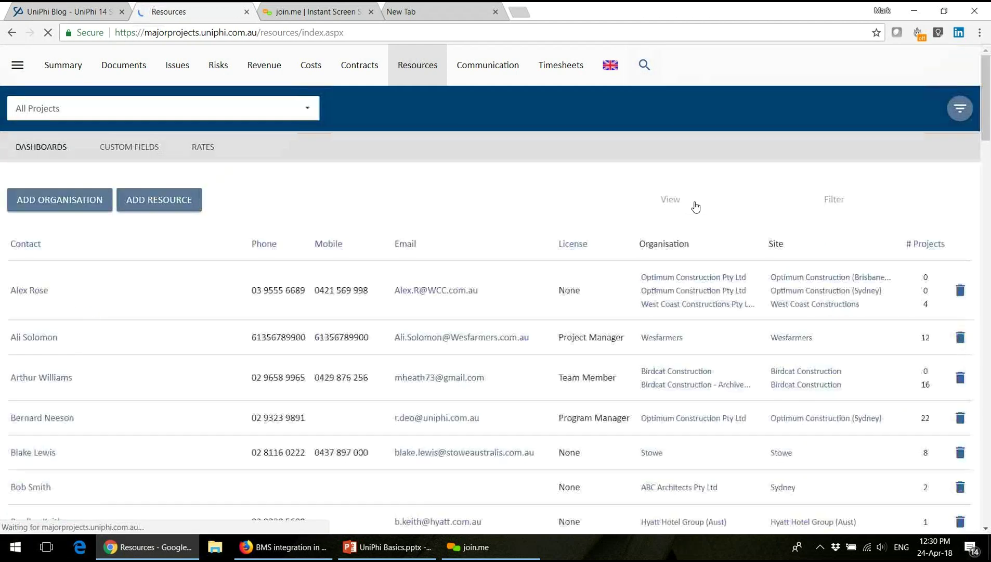
Open the first contact in the list and examine its sites, comments and the options of the Team custom field
left_click(32, 289)
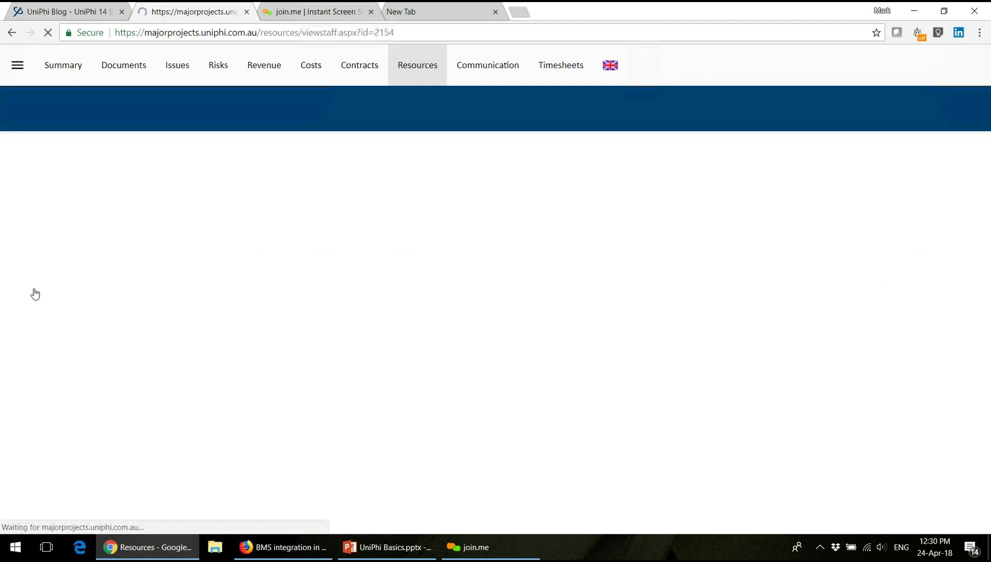
left_click(986, 372)
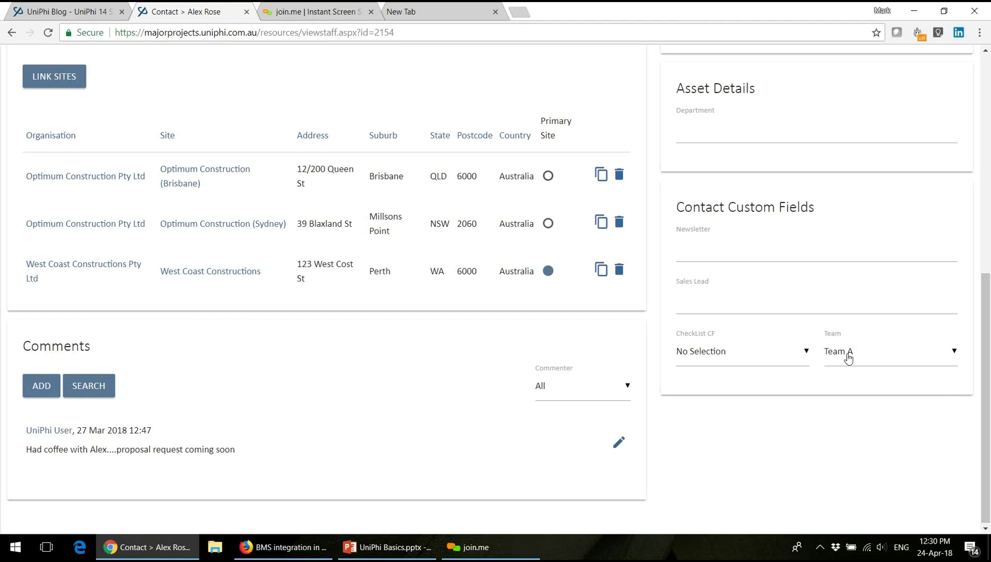
left_click(882, 349)
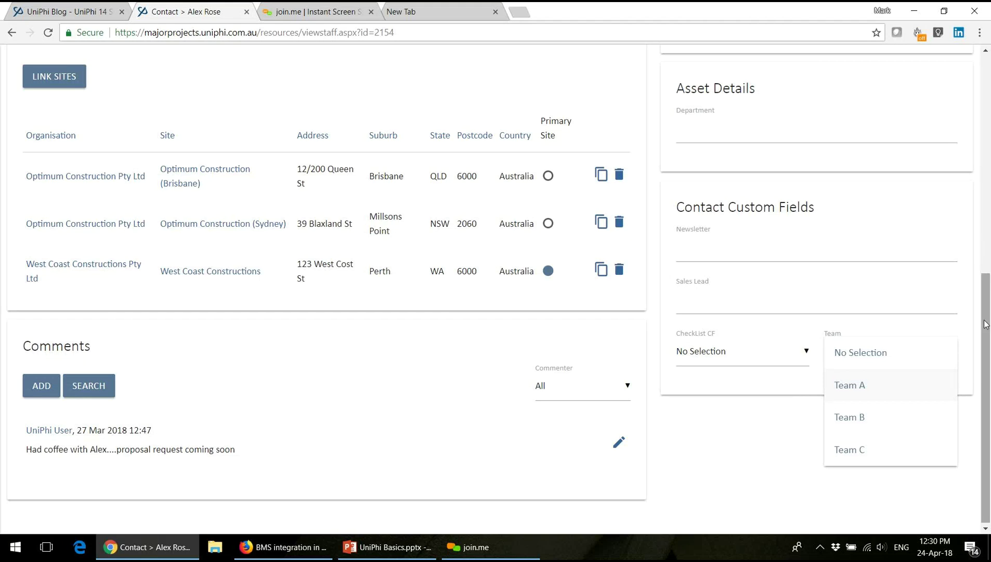
scroll(985, 324, "up", 1)
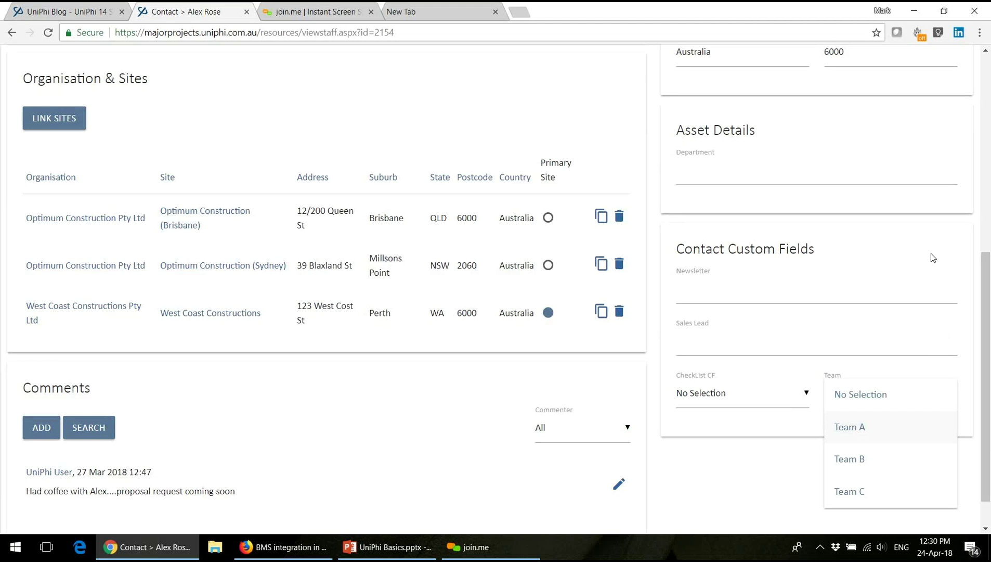
left_click(860, 427)
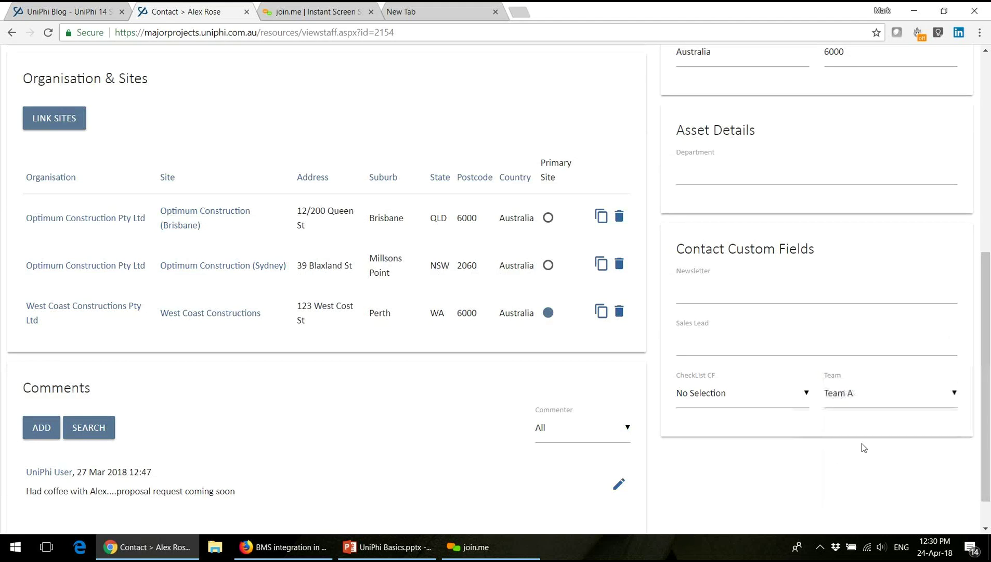
left_click(883, 408)
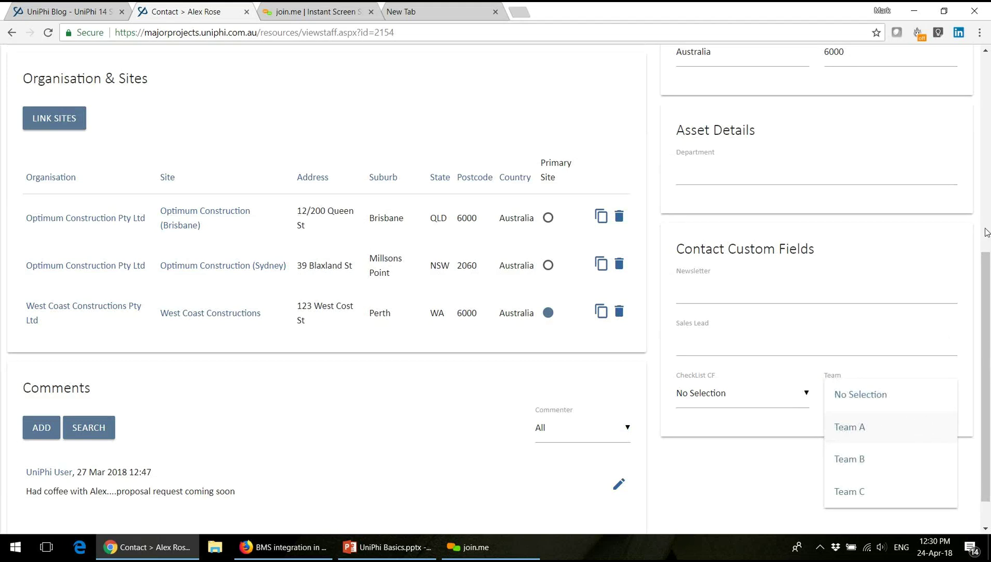
scroll(540, 194, "up", 8)
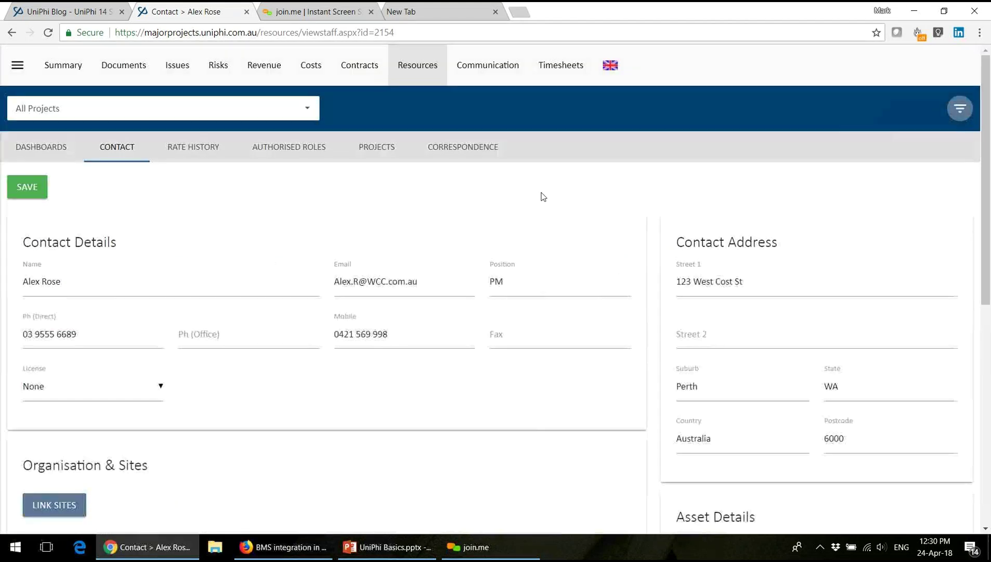
Return to the contacts dashboard and search it for "Team A"
left_click(54, 161)
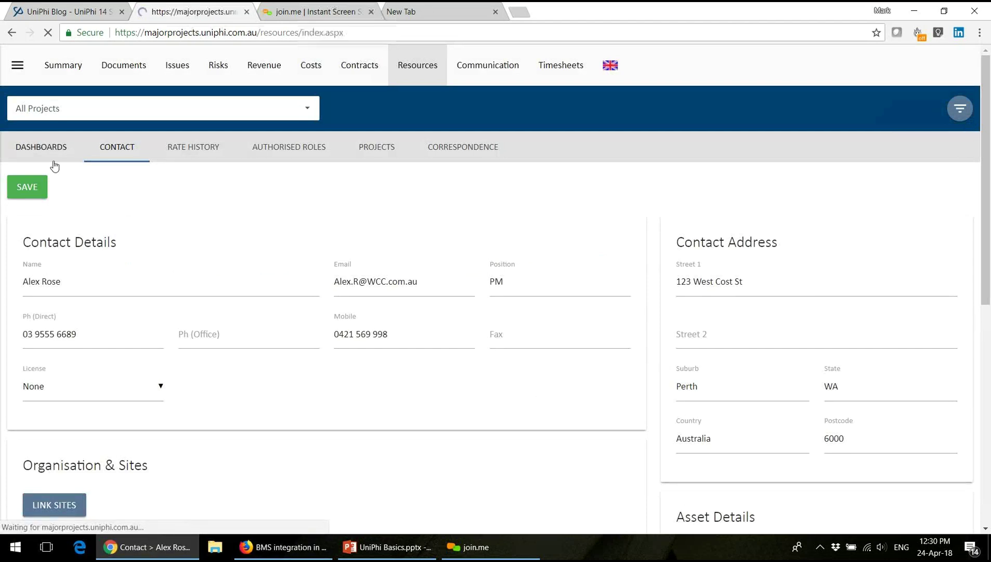
left_click(644, 65)
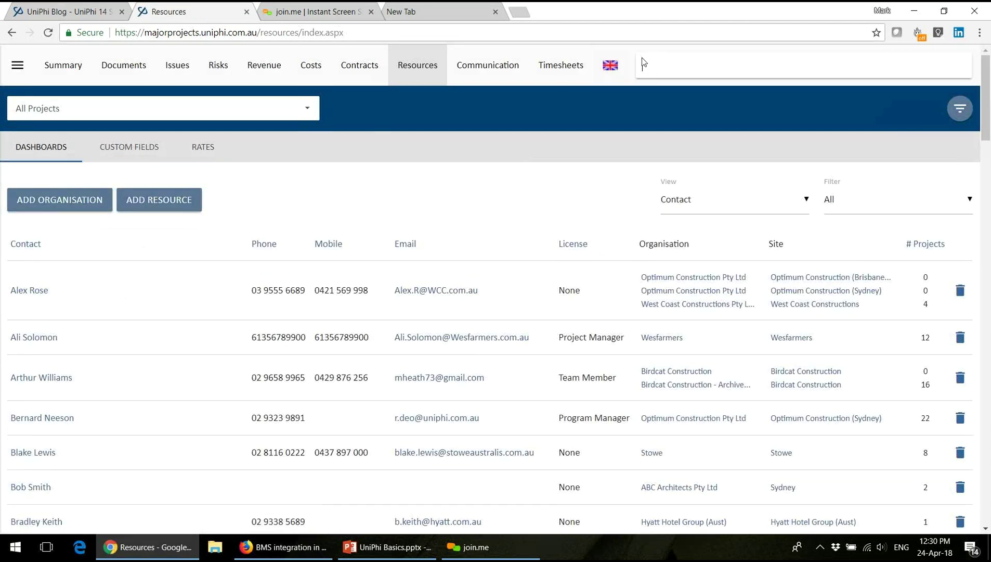
type("team A")
key("Return")
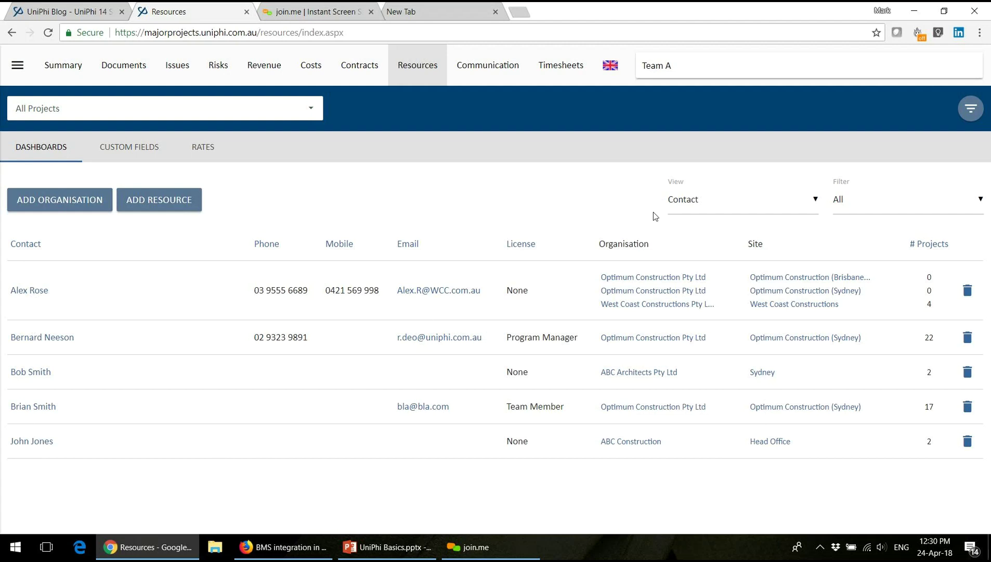
Change the contact search to "Team B"
key("BackSpace")
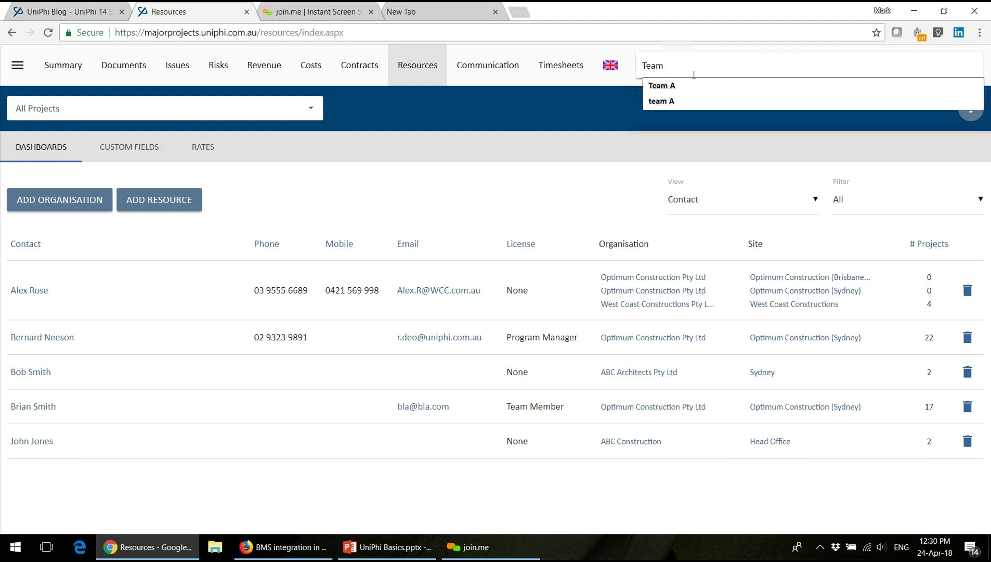
type("B")
key("Return")
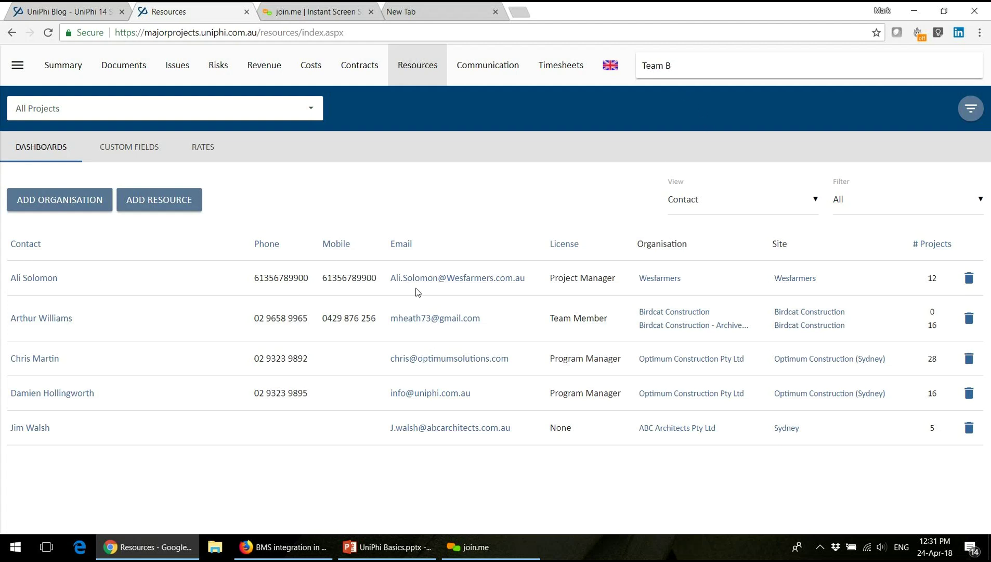
Open the first contact of the Team B results in a new browser tab and go to its comments
middle_click(46, 286)
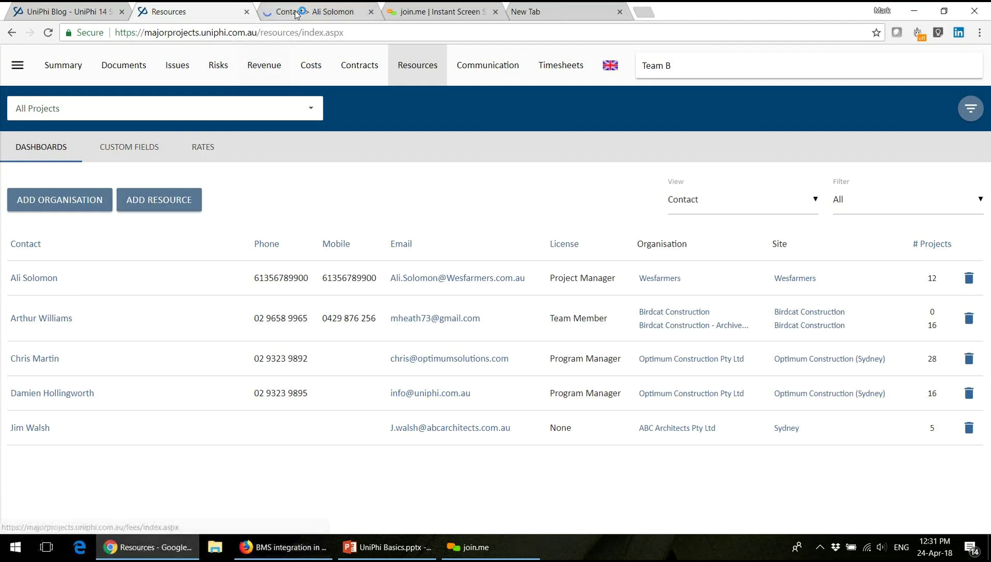
left_click(312, 11)
scroll(990, 460, "down", 1)
scroll(990, 461, "down", 13)
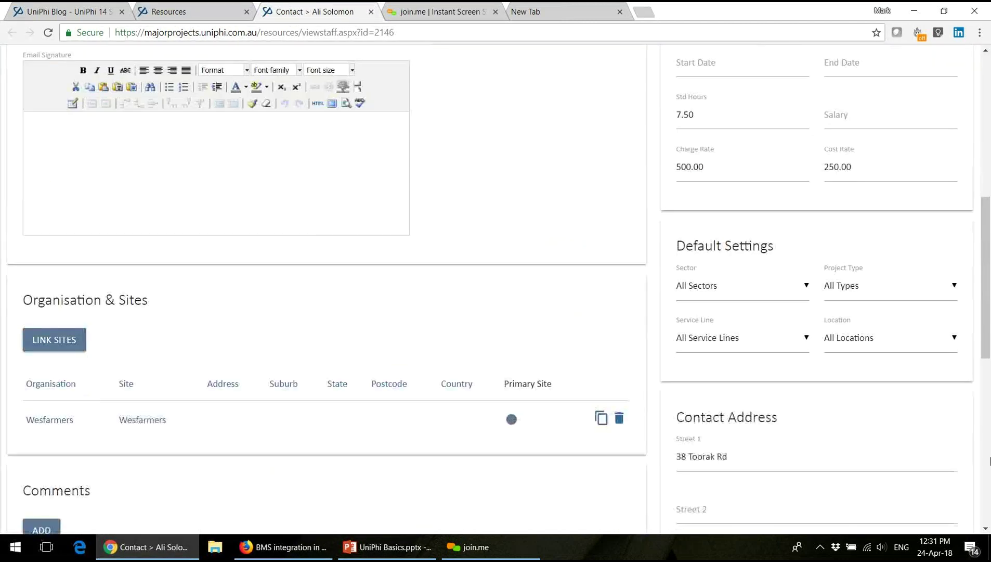
Add and save a comment on the contact saying they were phoned, were not in, and no message was left
left_click(44, 102)
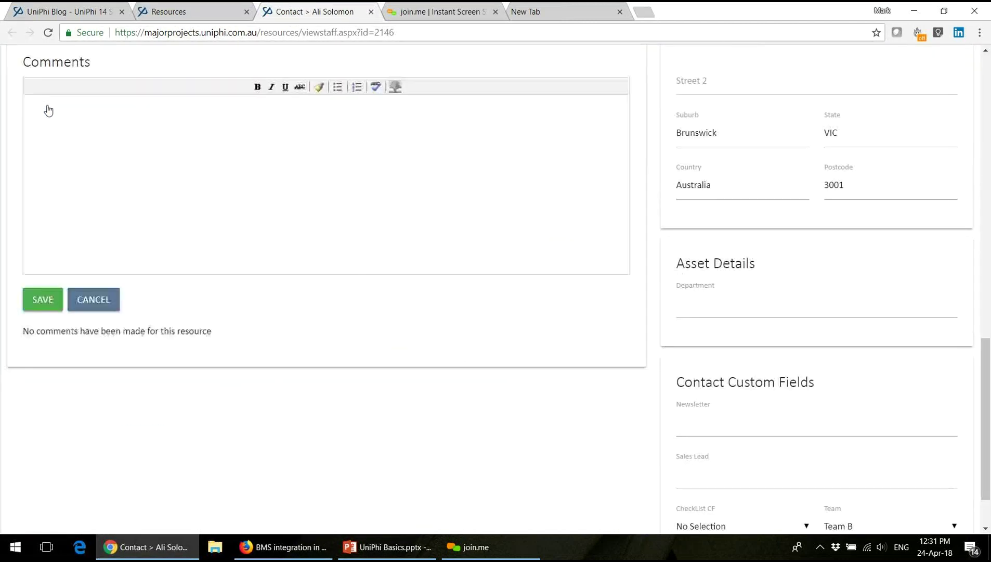
type("Phoned")
left_click(988, 101)
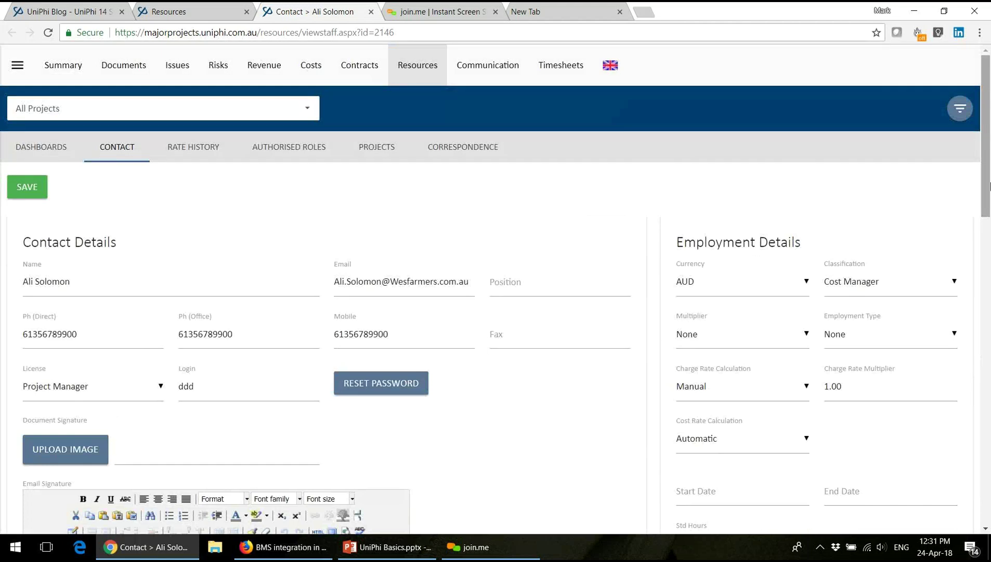
left_click_drag(988, 101, 988, 370)
type("Ali")
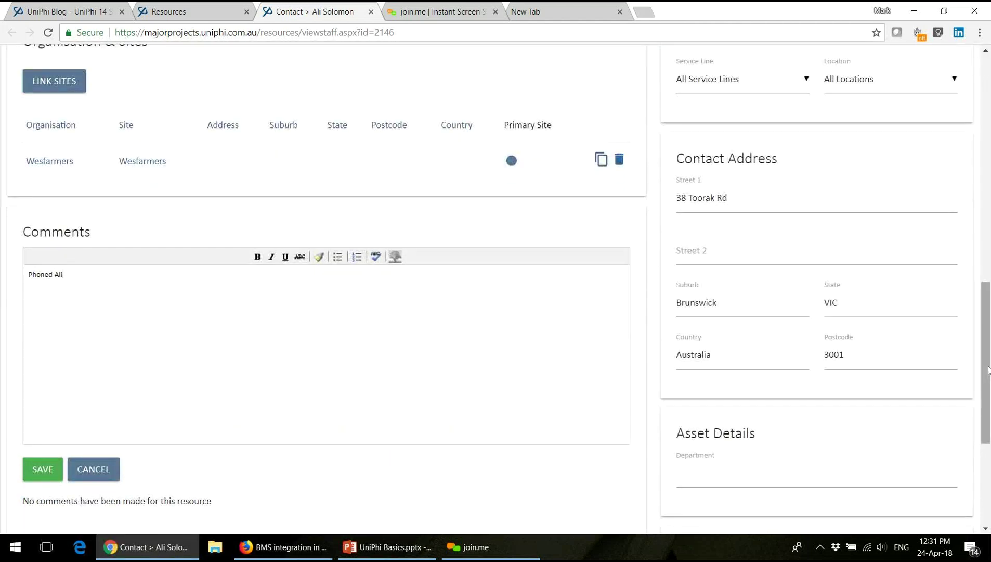
type(", not in. Did not leave message")
left_click(56, 480)
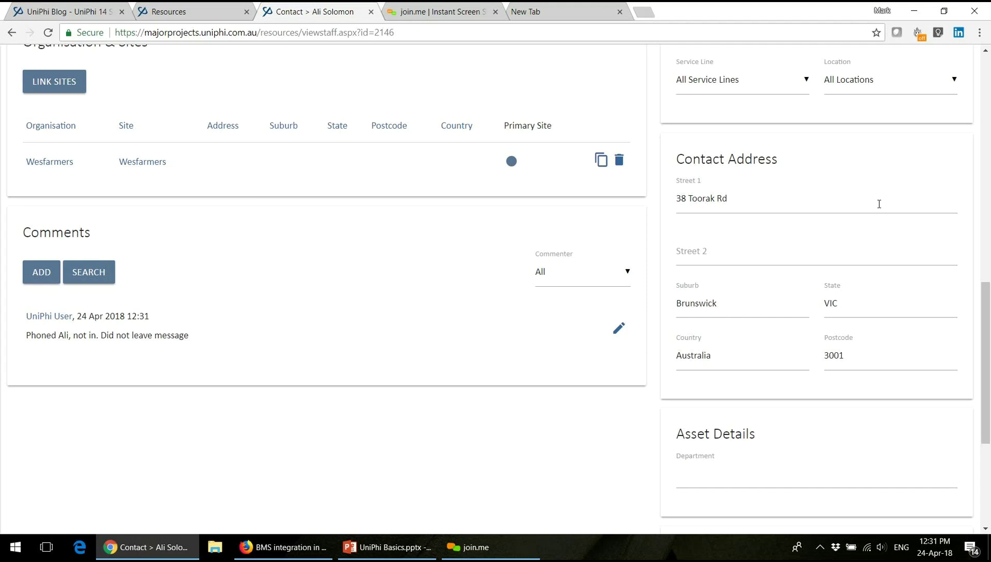
Show the project portfolio summary and filter it to projects in the Submission lifecycle phase
scroll(988, 92, "up", 15)
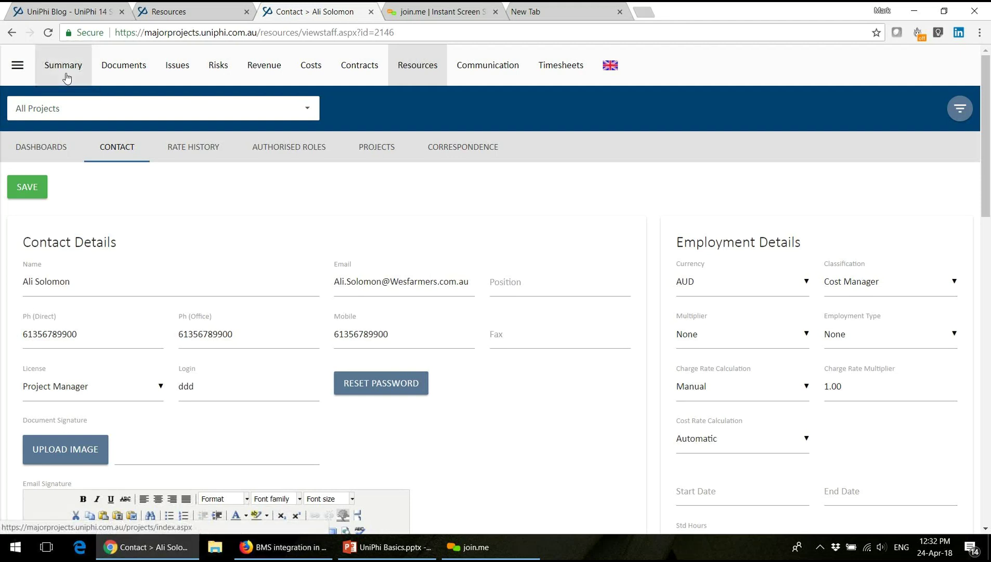
left_click(80, 64)
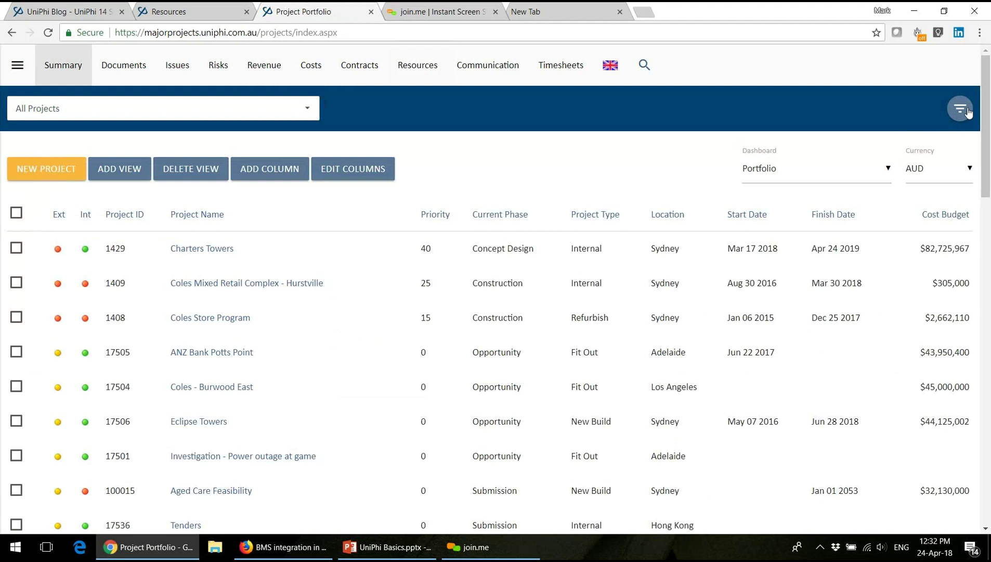
left_click(966, 110)
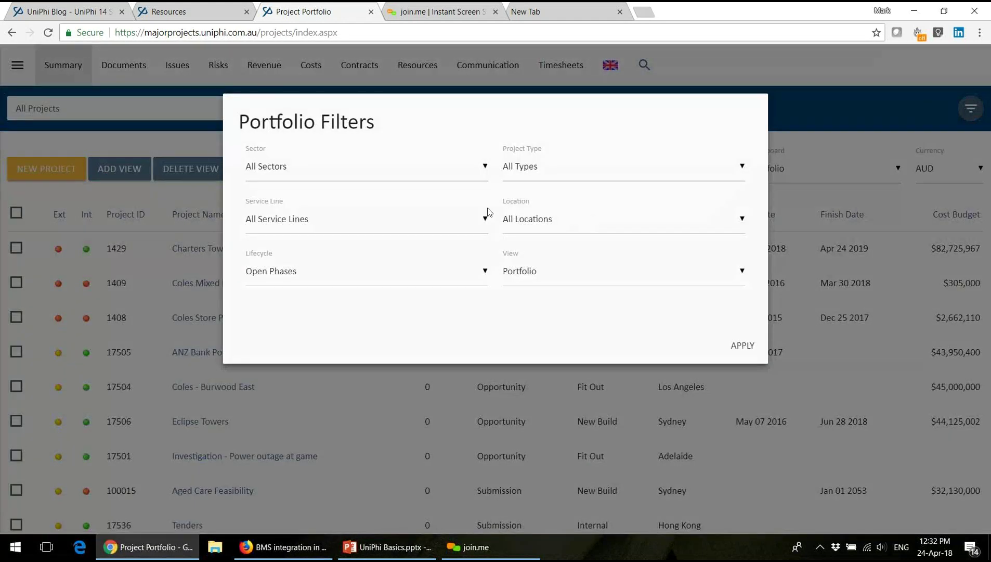
left_click(430, 273)
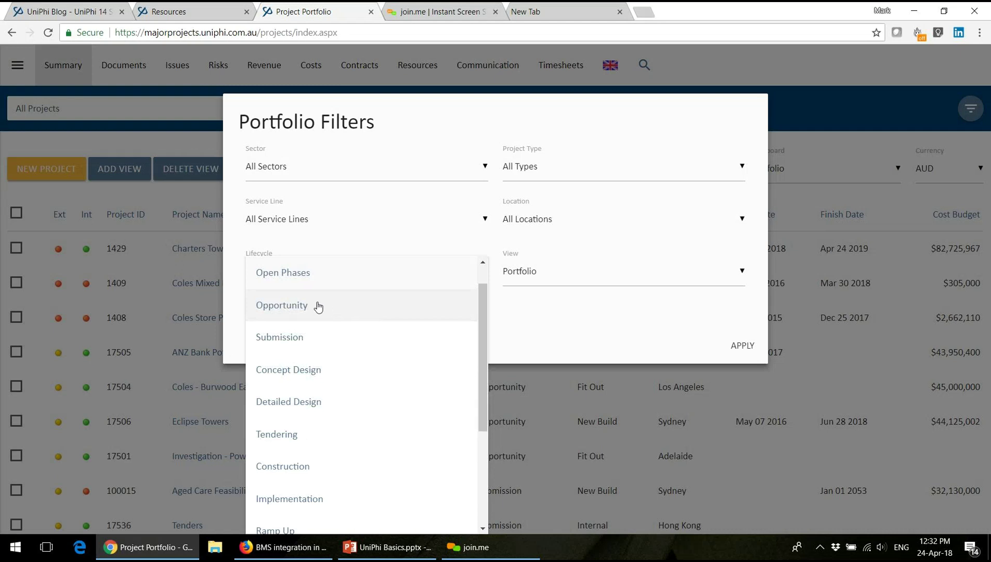
left_click(290, 339)
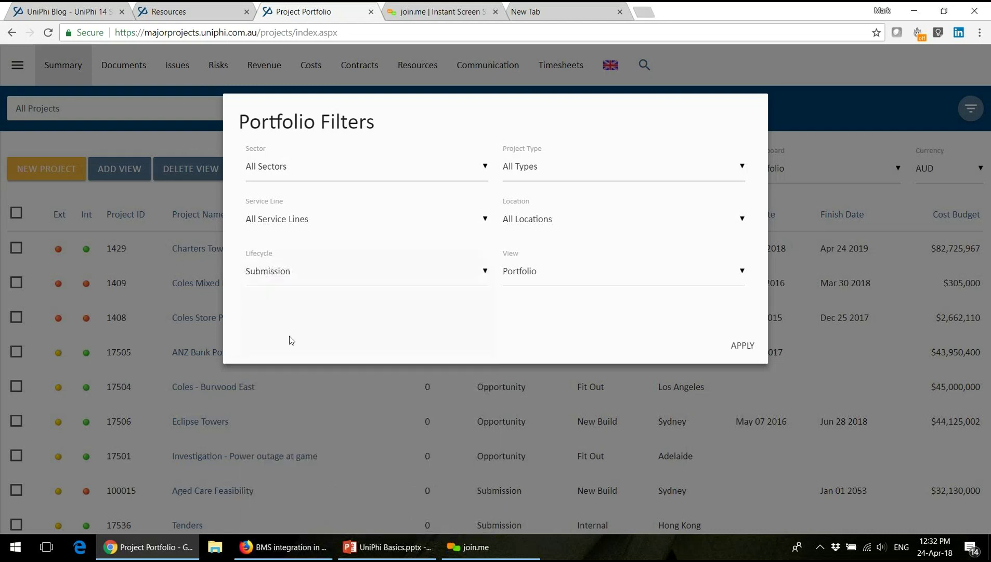
left_click(740, 347)
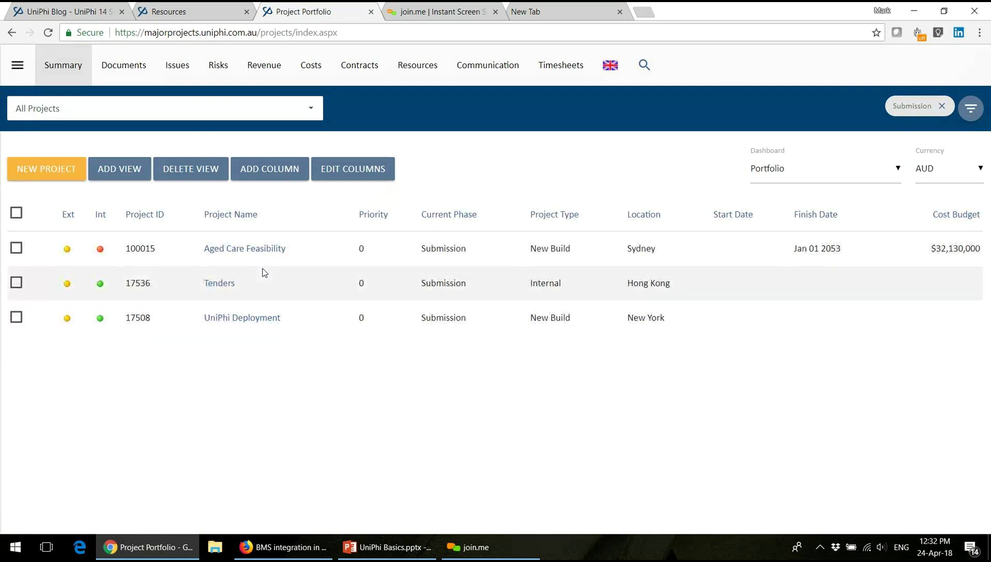
left_click(16, 248)
left_click(18, 282)
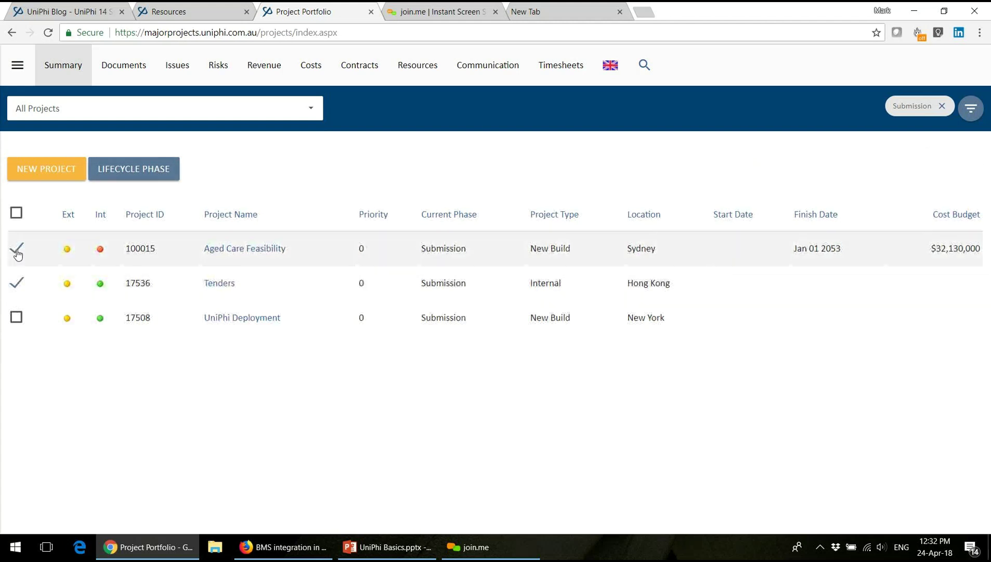
left_click(17, 249)
left_click(16, 282)
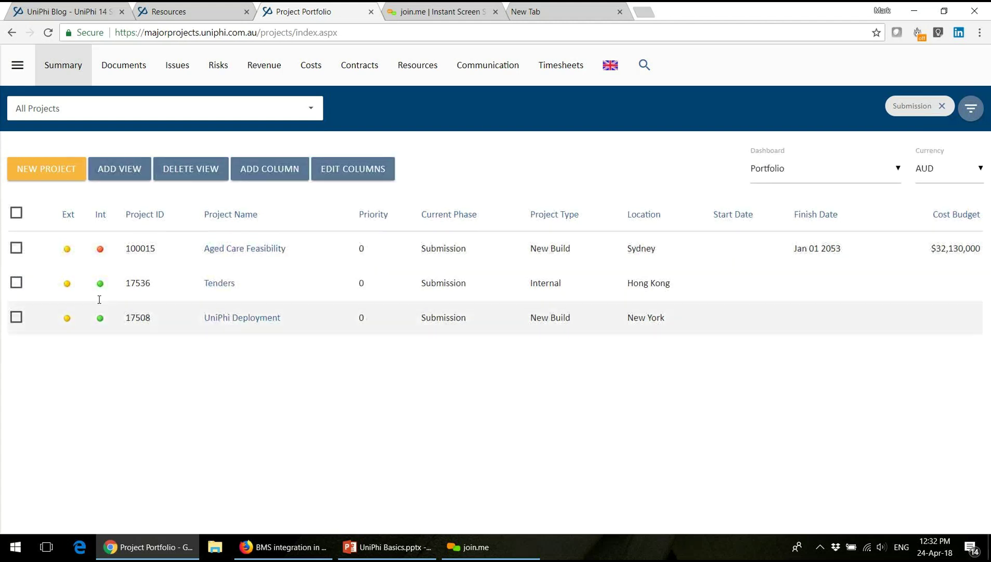
Set the lifecycle phase of the Aged Care Feasibility and Tenders projects to Concept Design, and remove the Submission filter
left_click(23, 251)
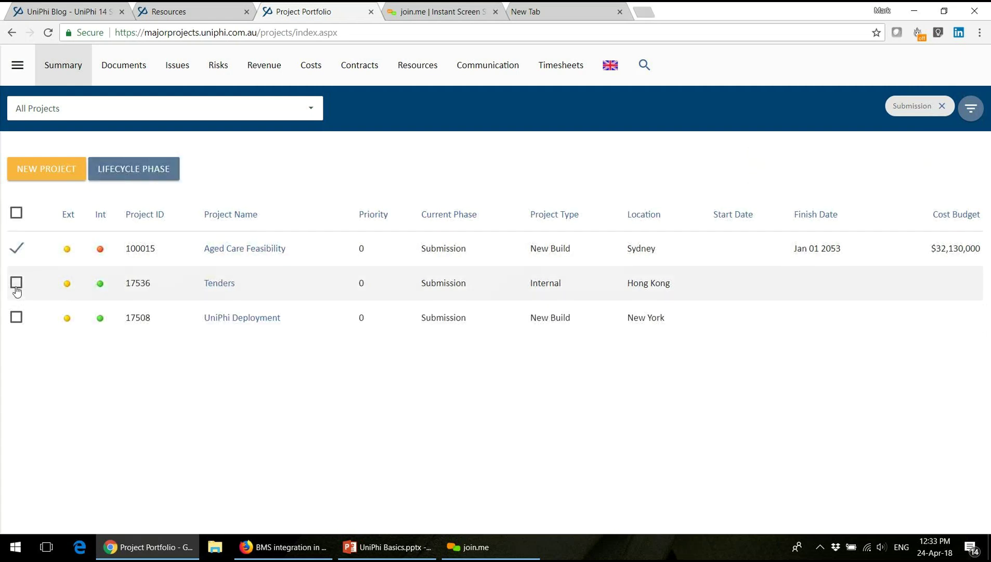
left_click(16, 286)
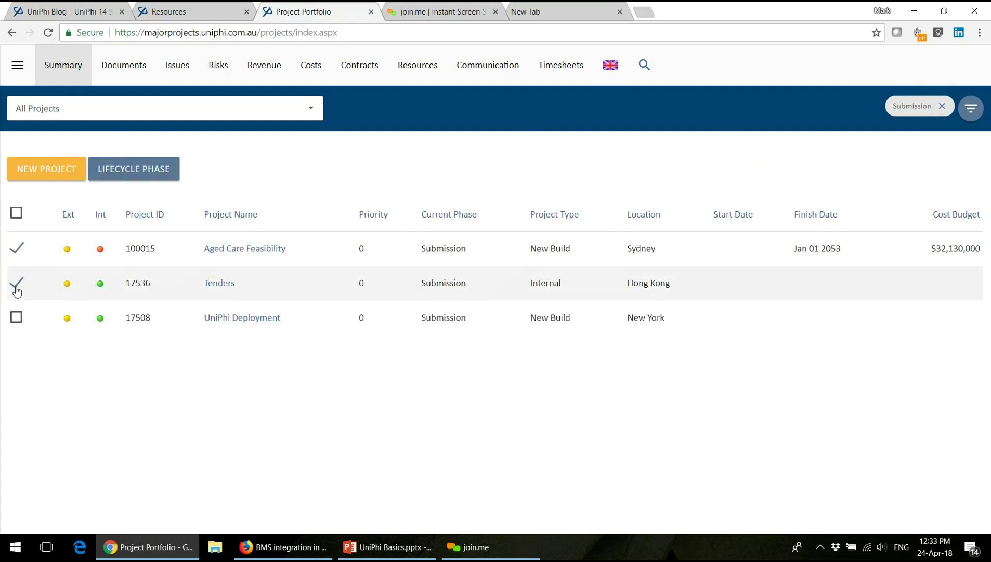
left_click(130, 168)
left_click(129, 169)
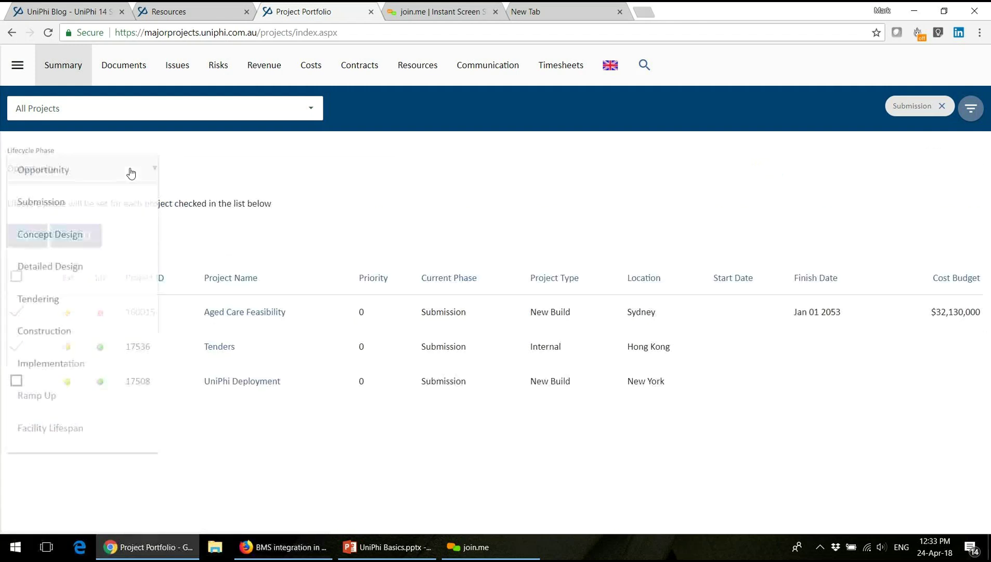
left_click(114, 249)
left_click(24, 235)
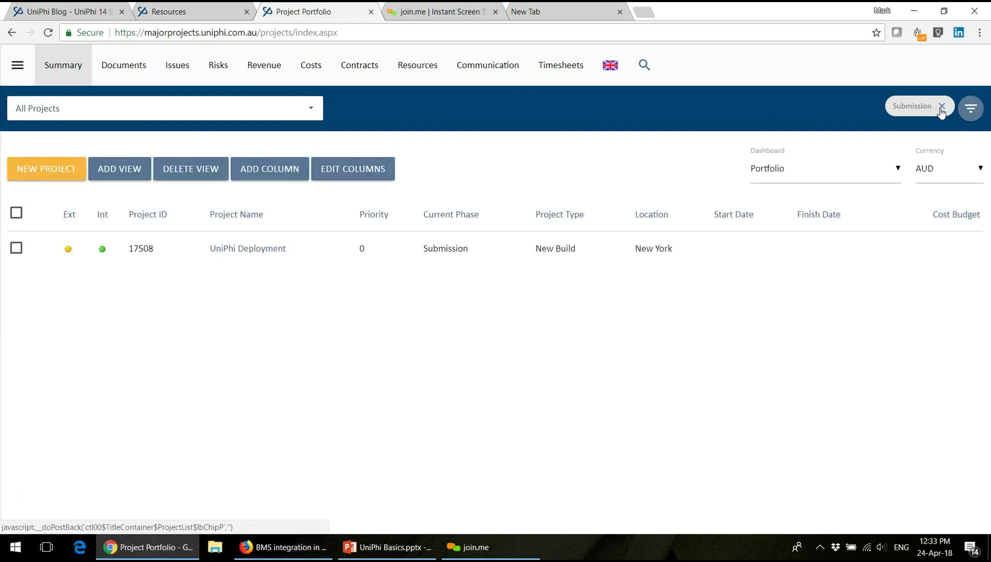
left_click(941, 110)
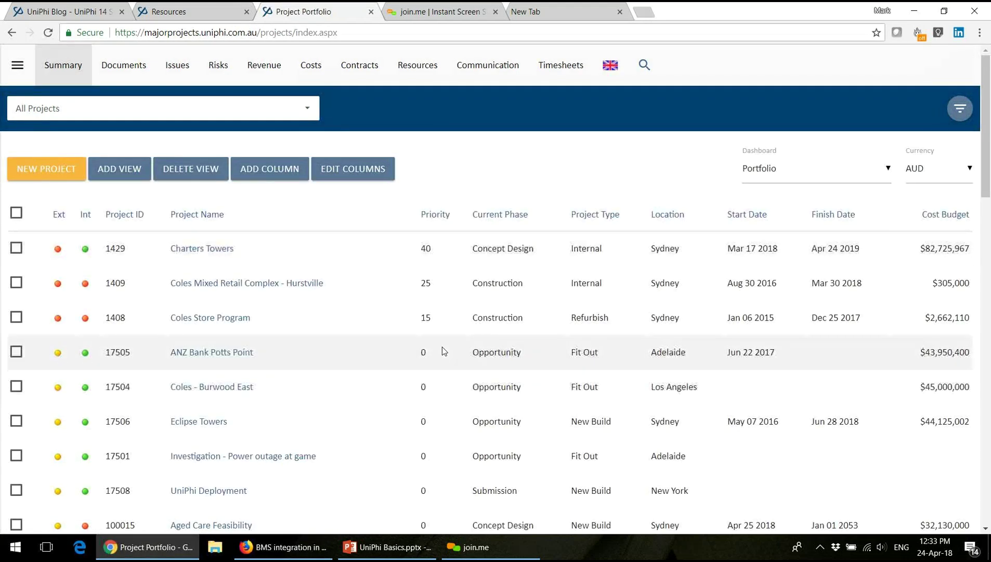
View the schedule of the Aged Care Feasibility project and its revenue budget with the revenue codes set to Revenue
left_click(228, 525)
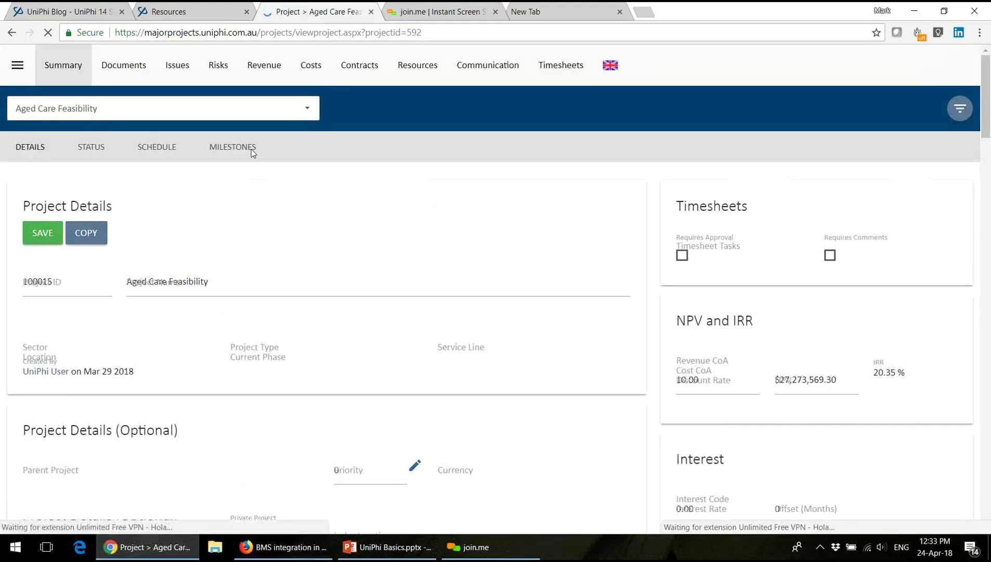
left_click(157, 149)
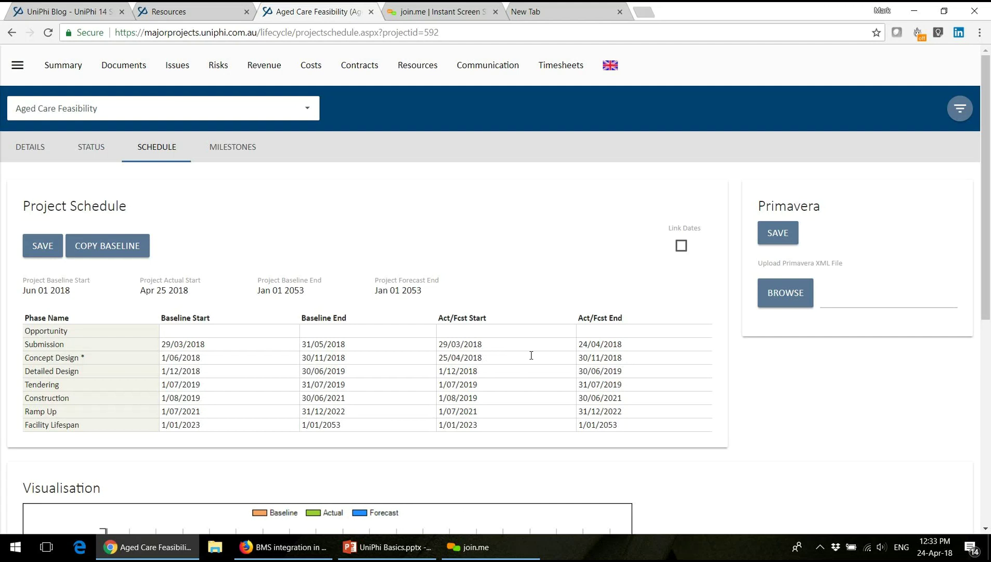
left_click(274, 78)
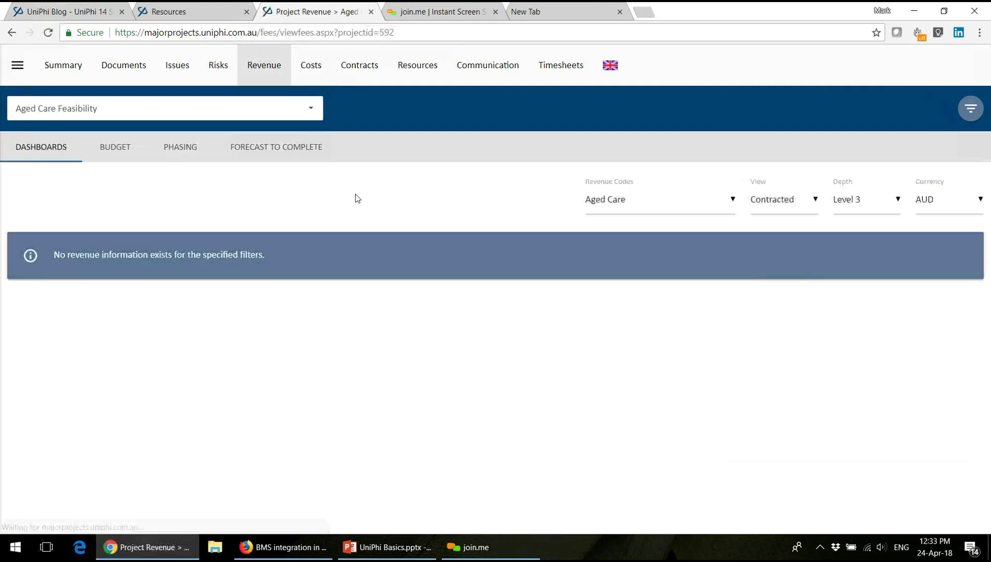
left_click(803, 210)
left_click(804, 212)
left_click(723, 200)
left_click(709, 227)
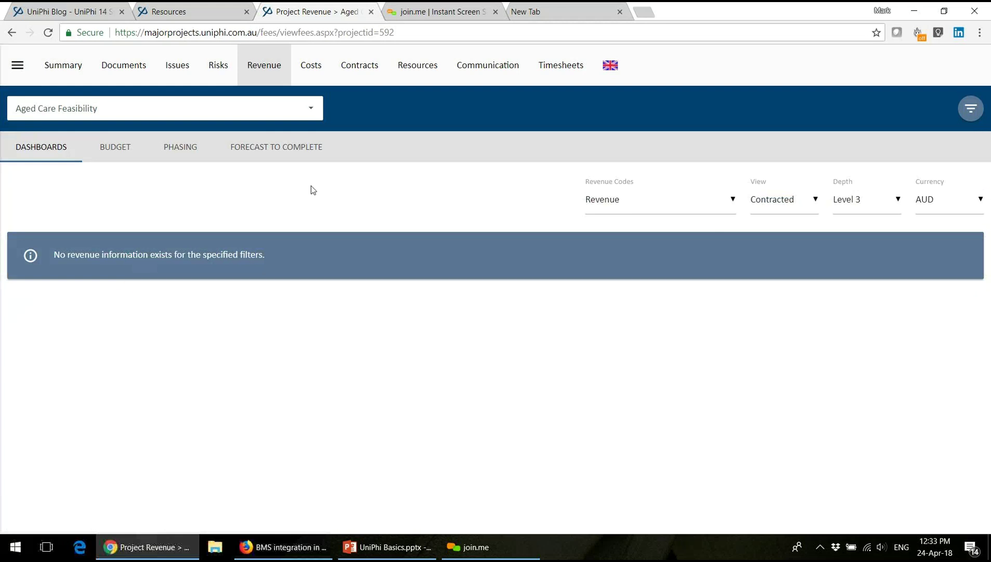
left_click(116, 164)
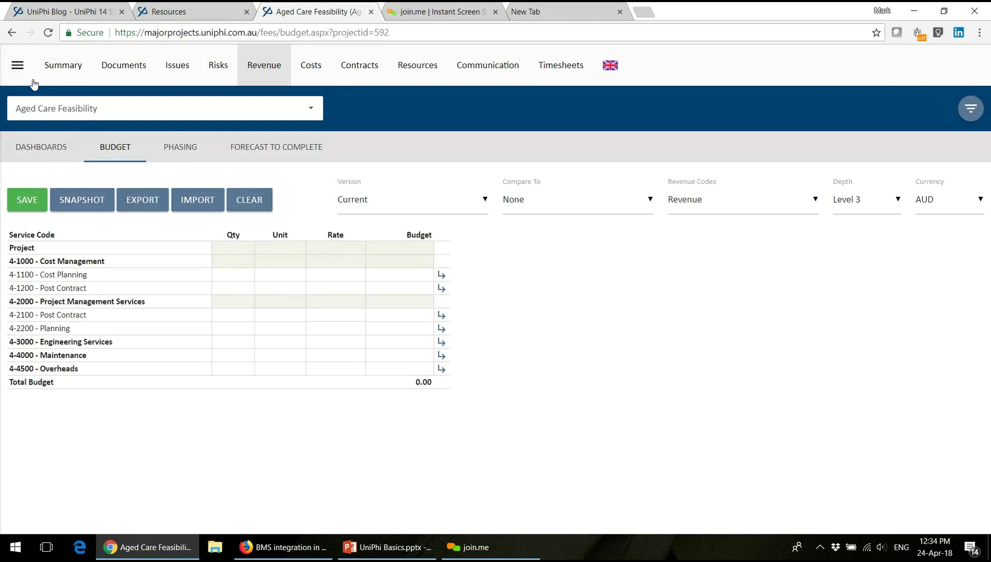
Show the Submission reporting dashboard and look through its charts on submission values, sectors and success rates
left_click(18, 66)
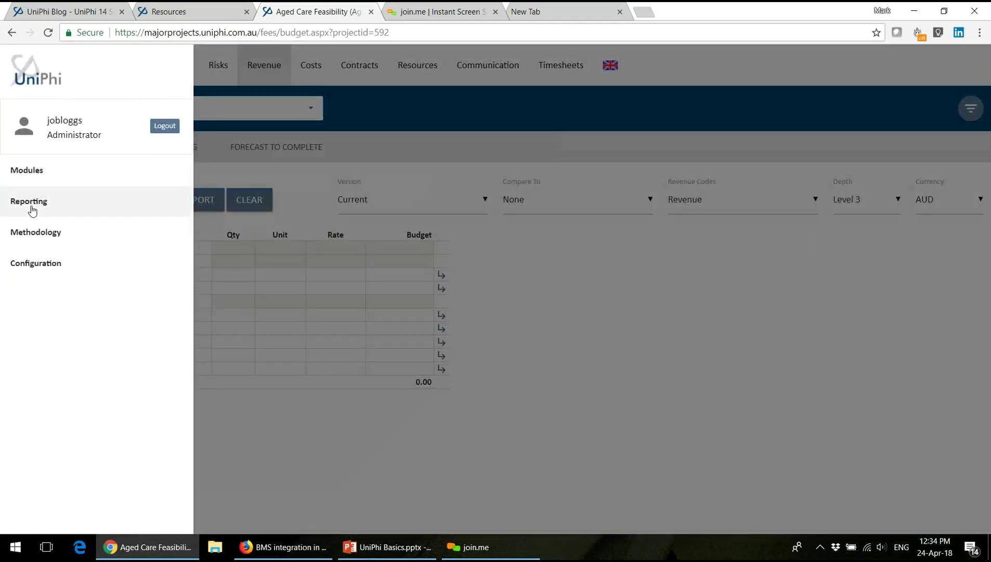
left_click(30, 206)
left_click(47, 266)
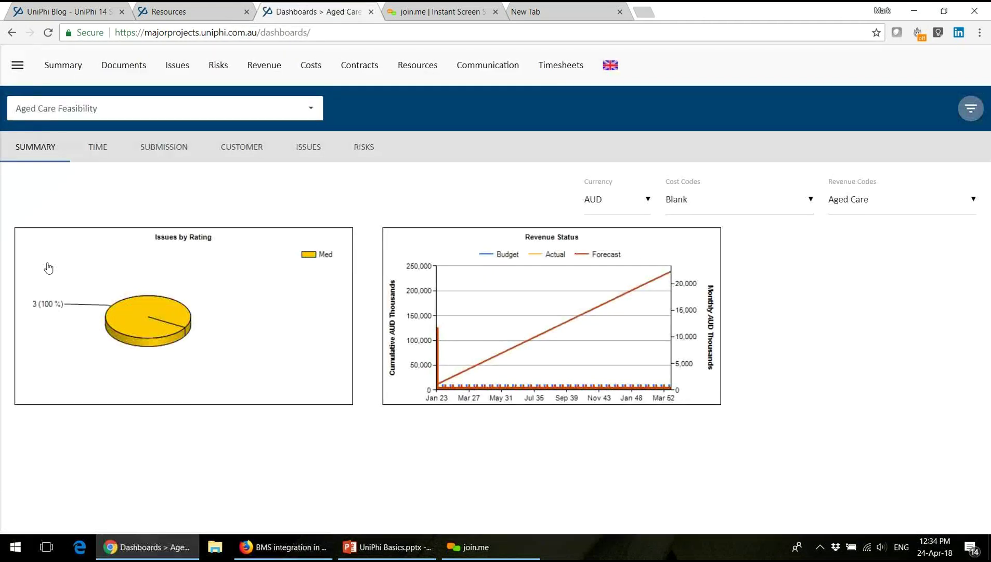
left_click(166, 154)
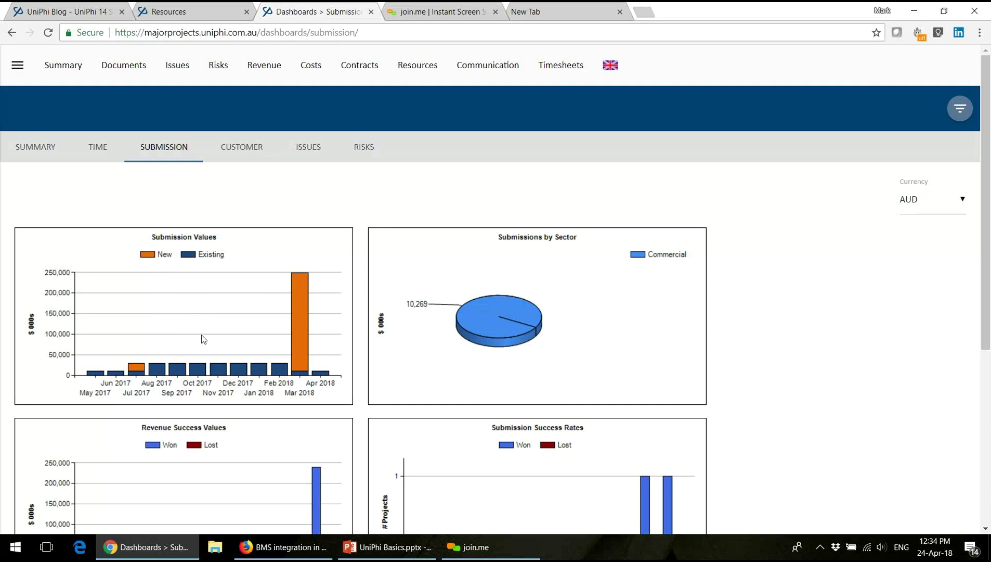
left_click(986, 528)
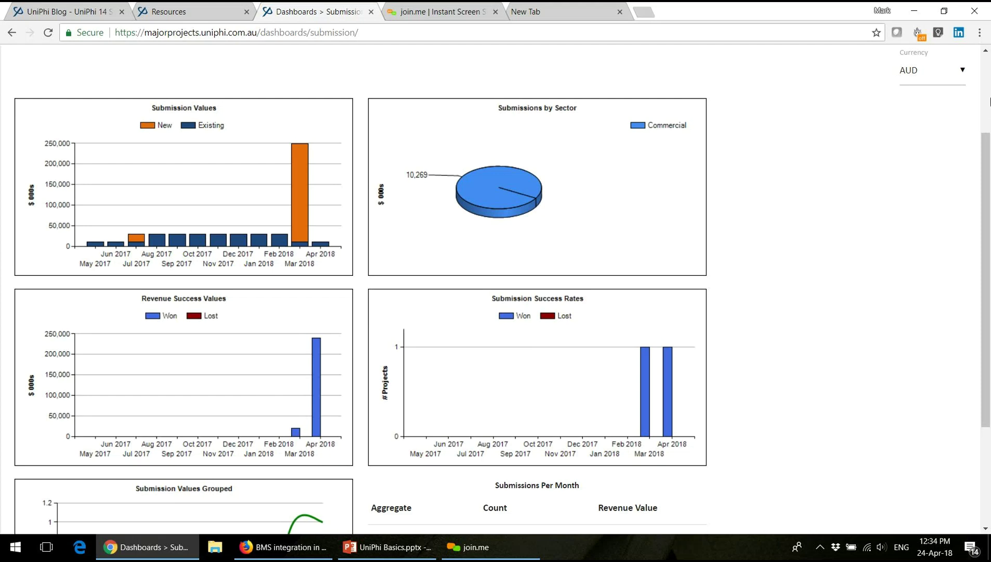
scroll(988, 70, "up", 3)
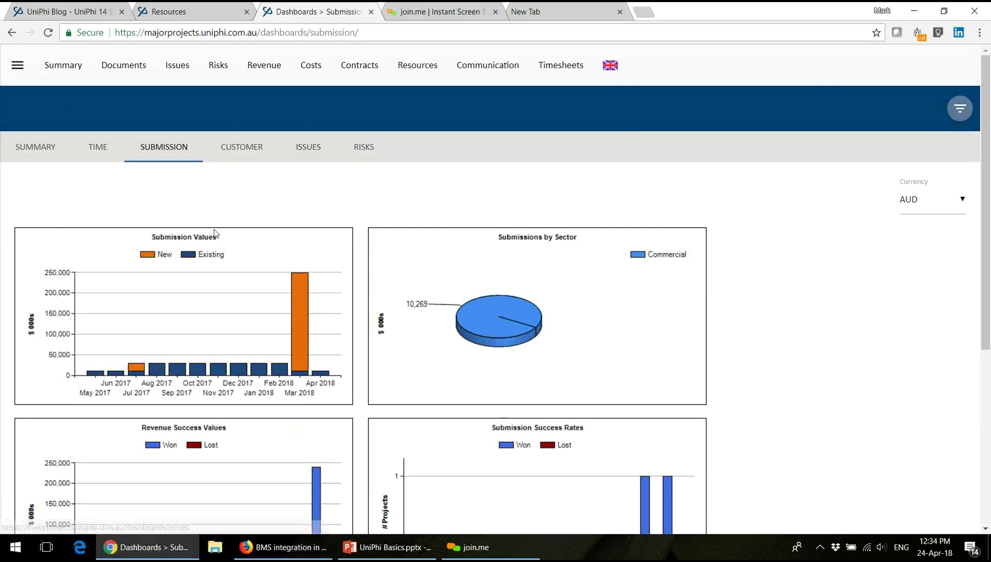
Return to the portfolio summary for All Projects and look through the whole first page of the project list
left_click(69, 78)
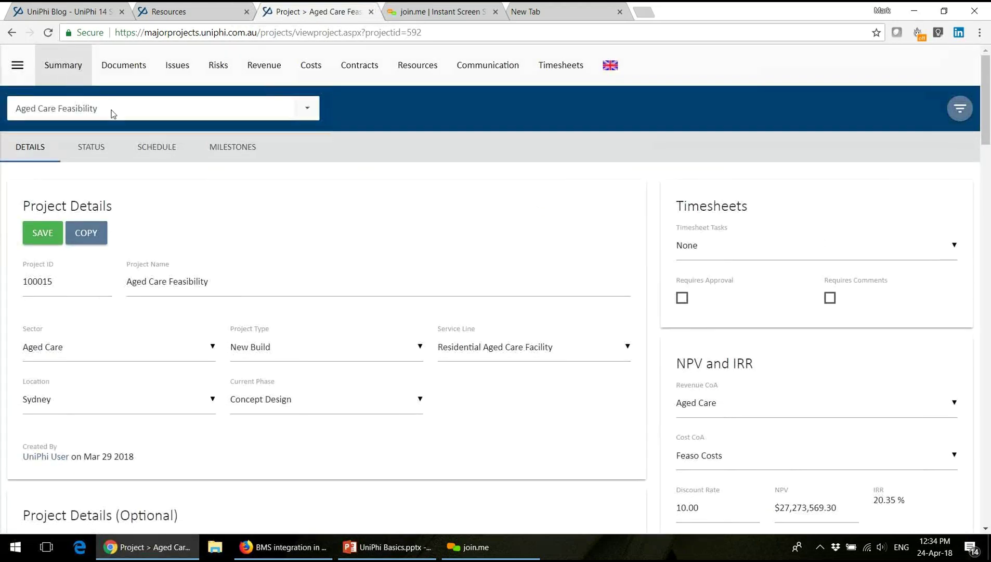
left_click(141, 108)
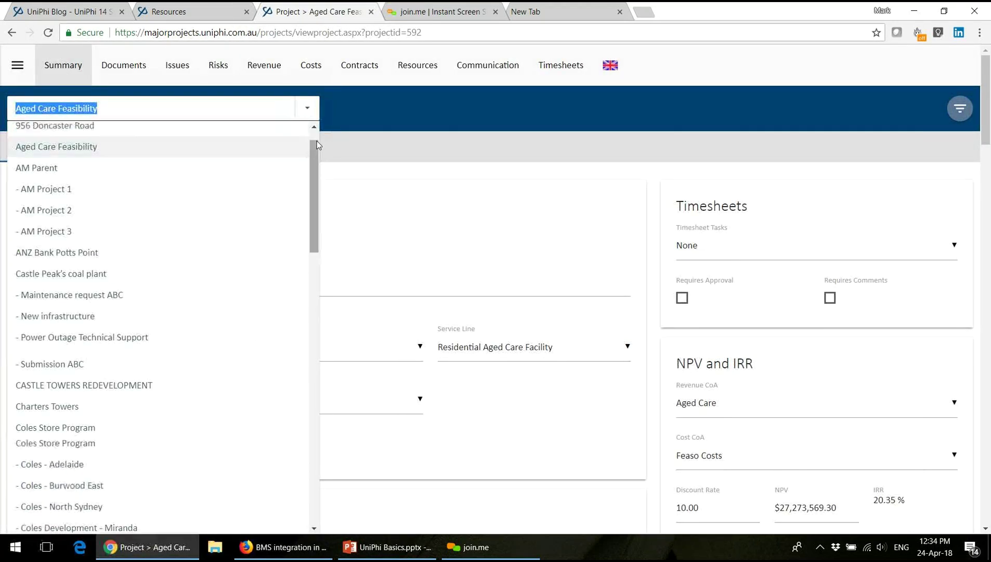
left_click(252, 144)
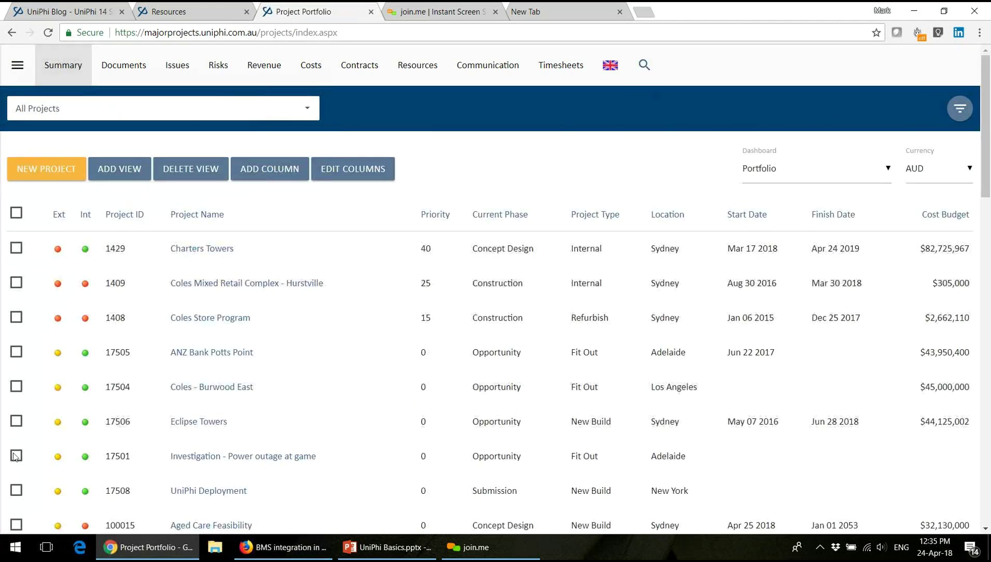
scroll(926, 468, "down", 15)
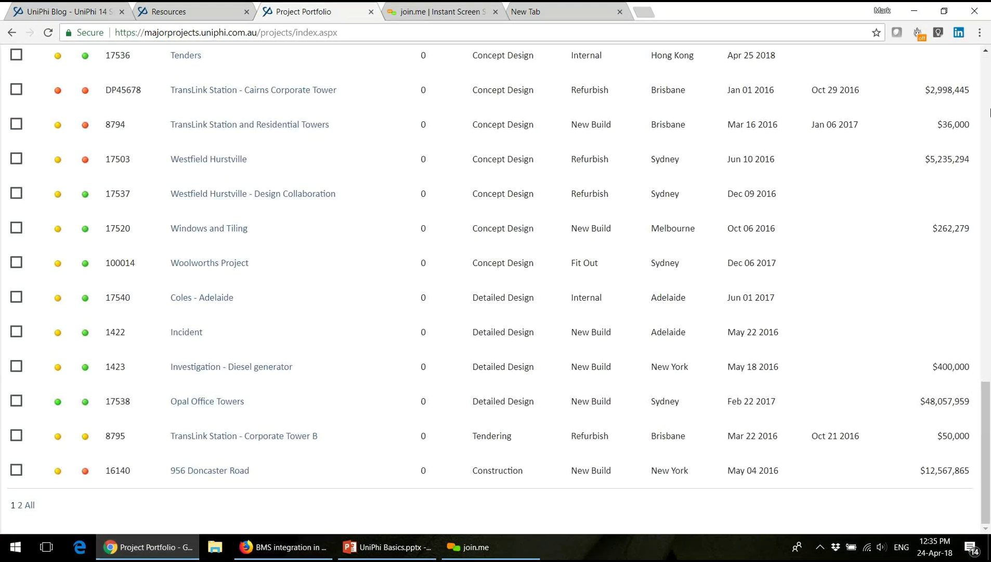
scroll(990, 112, "up", 15)
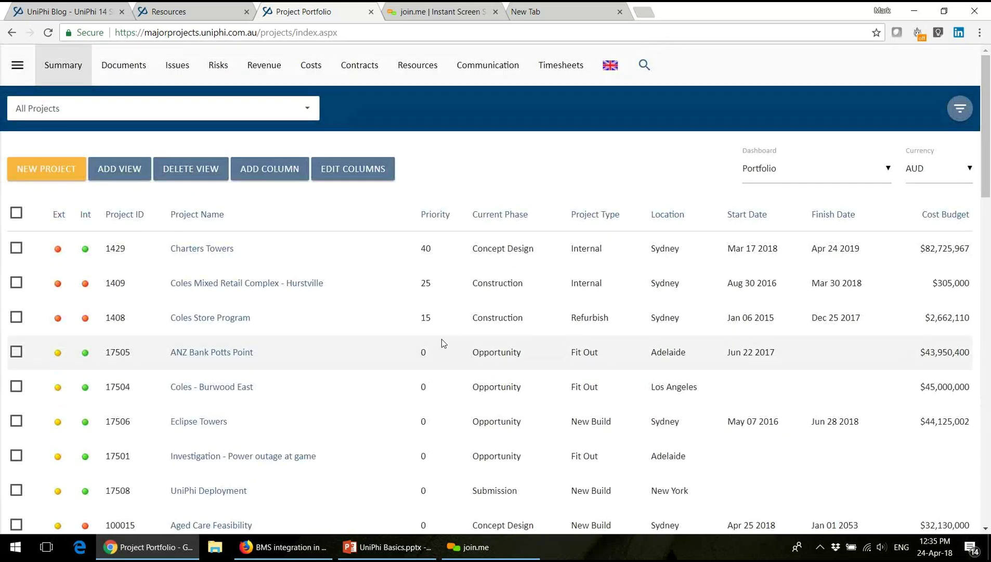
Switch to UniPhi in Firefox, check the logged-in user's role, and examine which portfolio projects can be selected
left_click(292, 546)
left_click(230, 19)
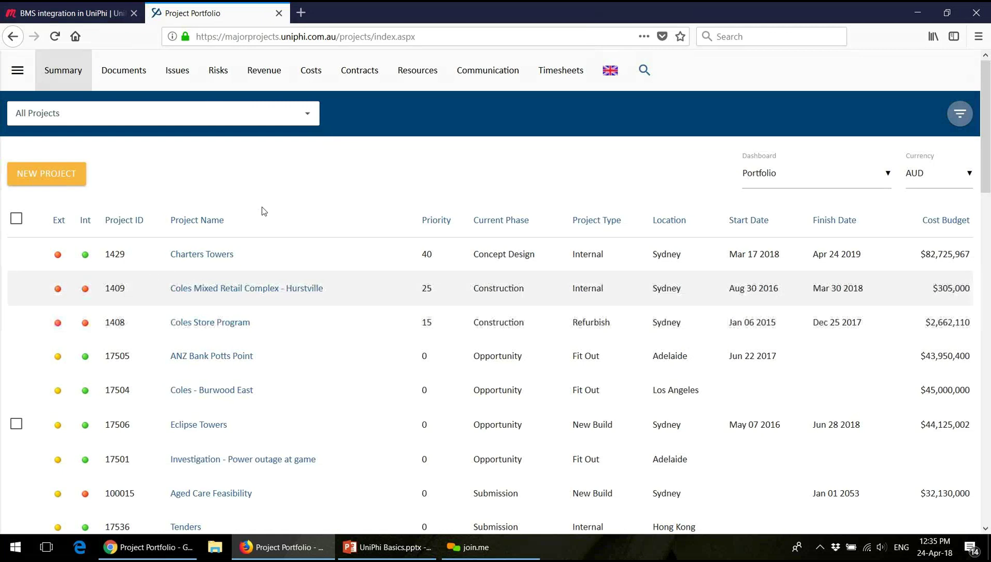
left_click(17, 76)
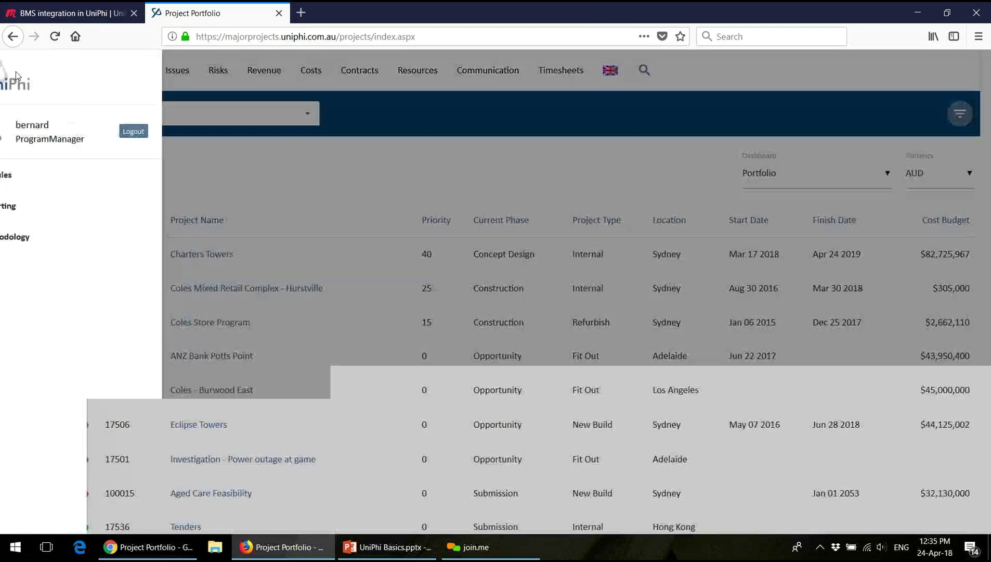
left_click(242, 148)
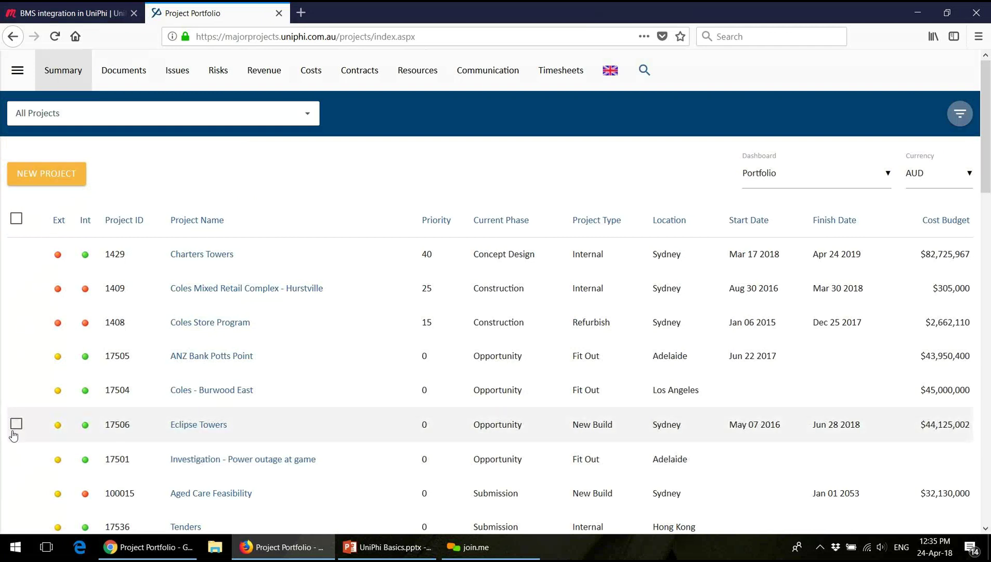
scroll(990, 471, "down", 15)
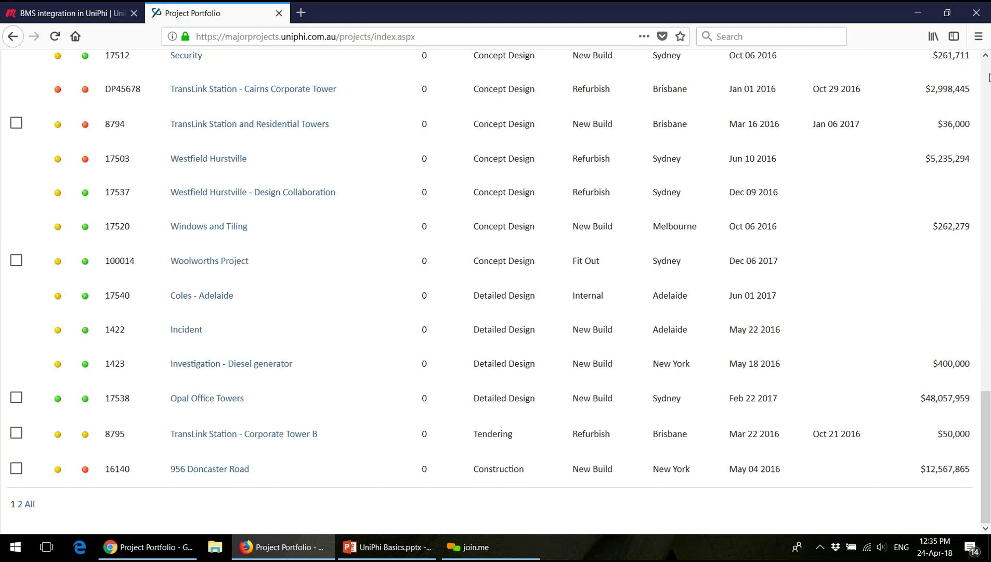
left_click_drag(990, 471, 990, 77)
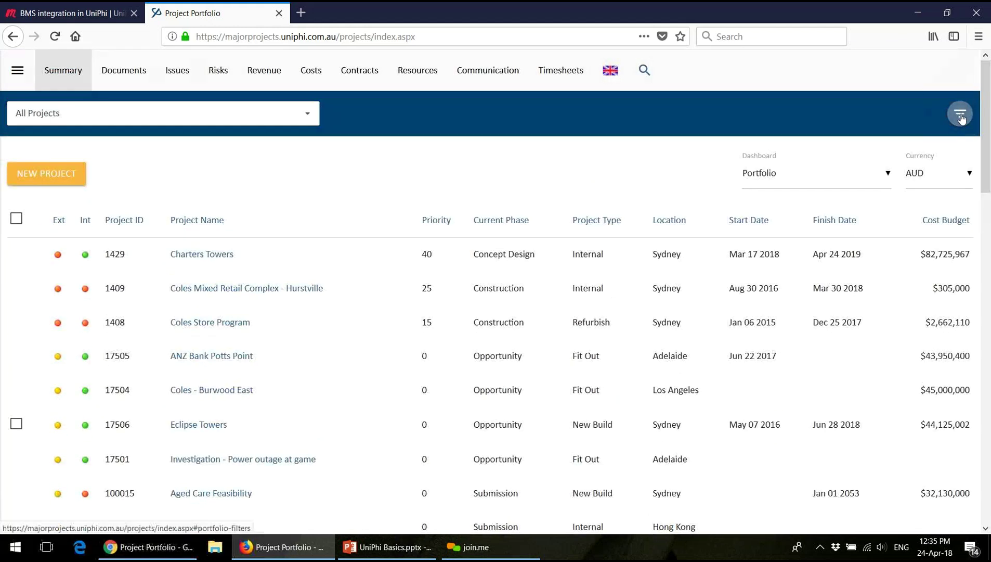
Filter the project portfolio to the My Portfolio view
left_click(960, 114)
left_click(693, 277)
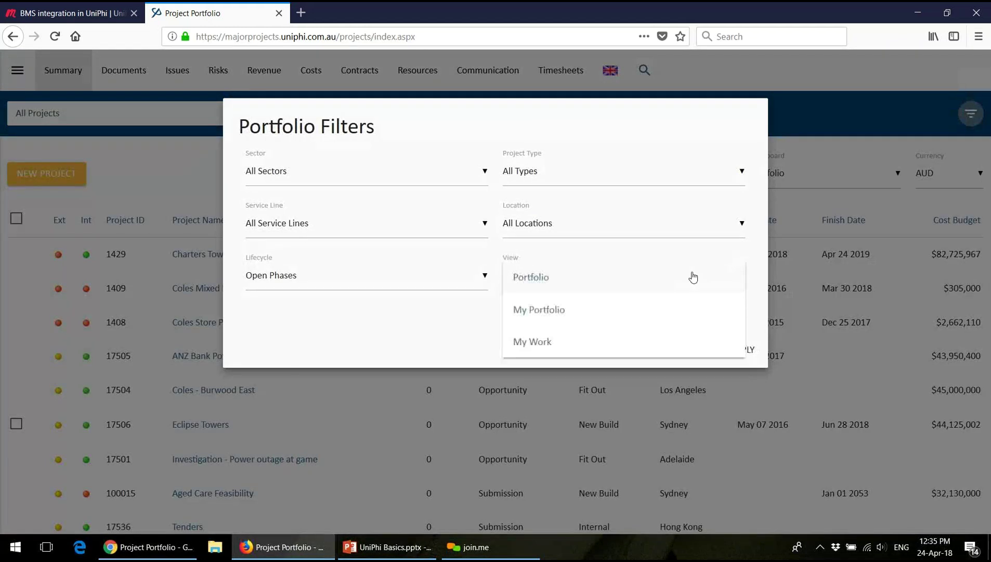
left_click(661, 308)
left_click(743, 349)
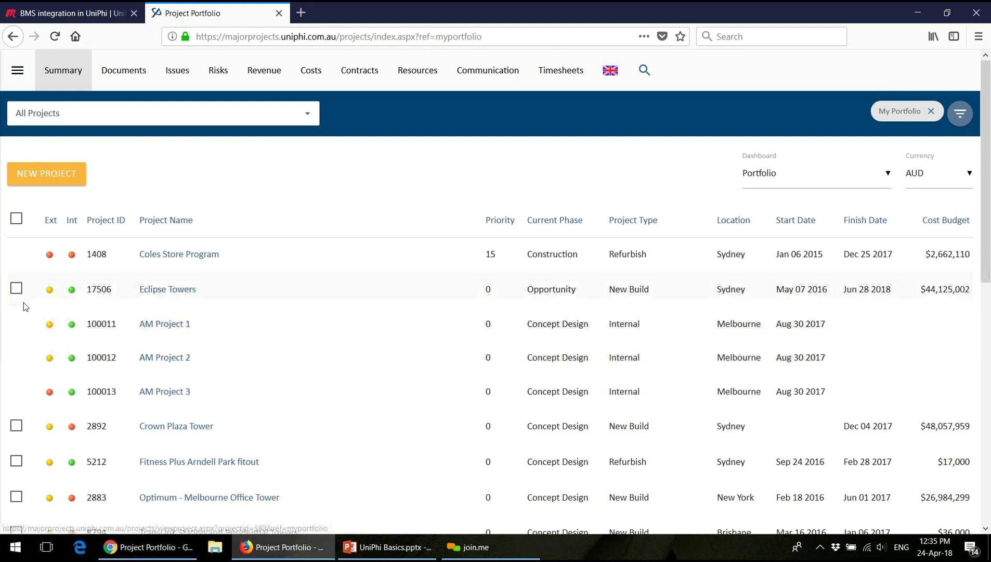
Try to bulk-change the lifecycle phase of Eclipse Towers, Crown Plaza Tower, Fitness Plus Arndell Park fitout and Optimum - Melbourne Office Tower
left_click(16, 288)
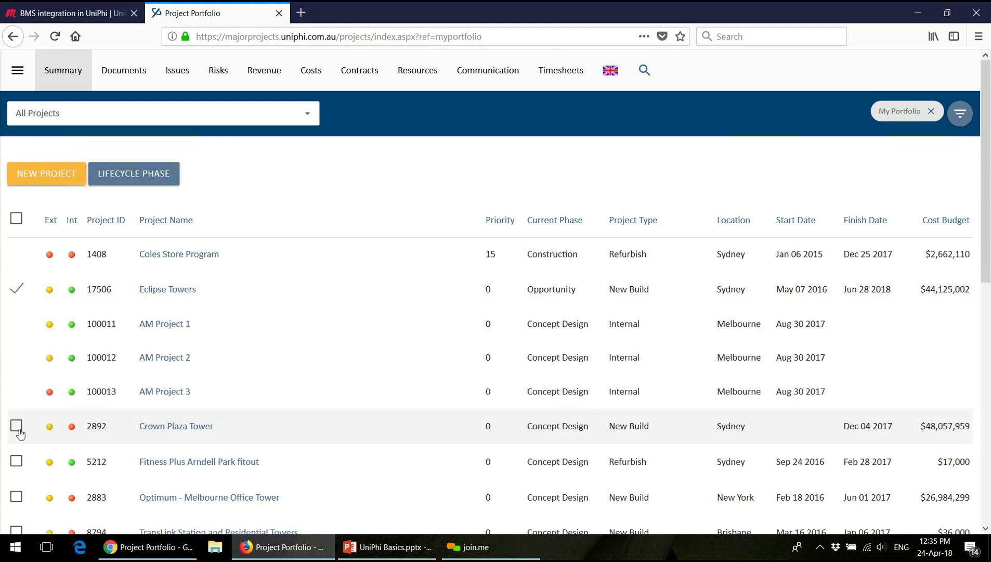
left_click(17, 428)
left_click(17, 462)
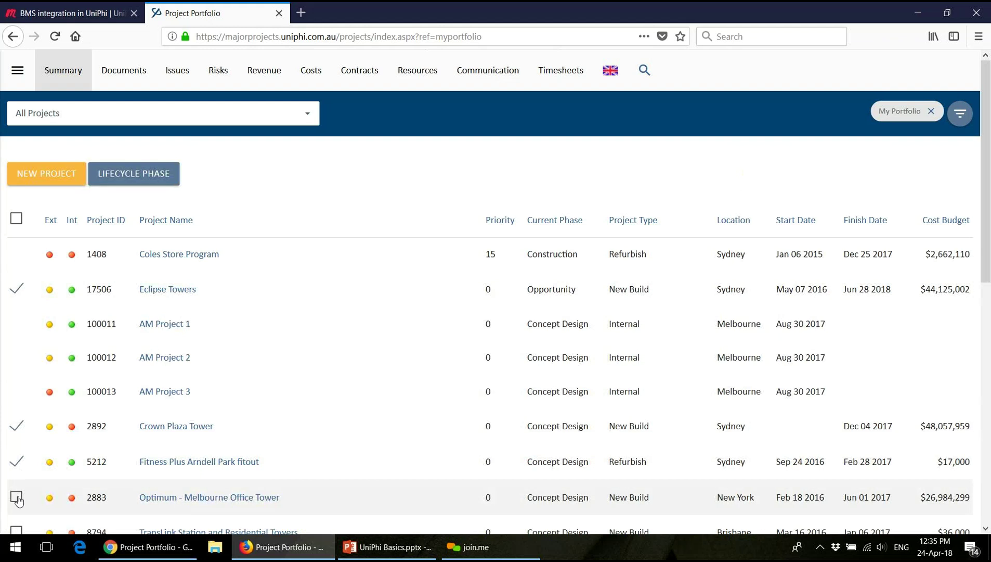
left_click(17, 495)
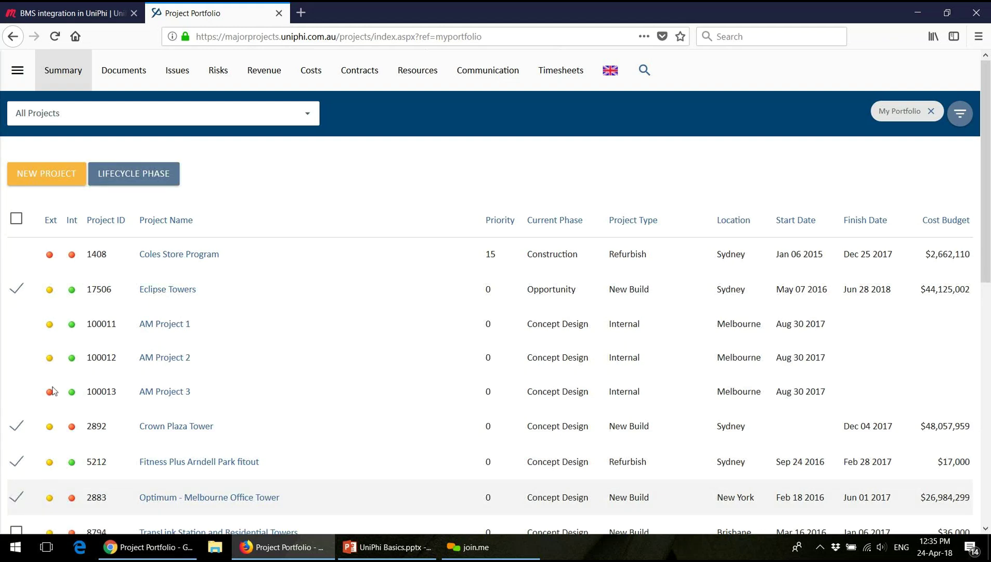
left_click(147, 188)
left_click(124, 177)
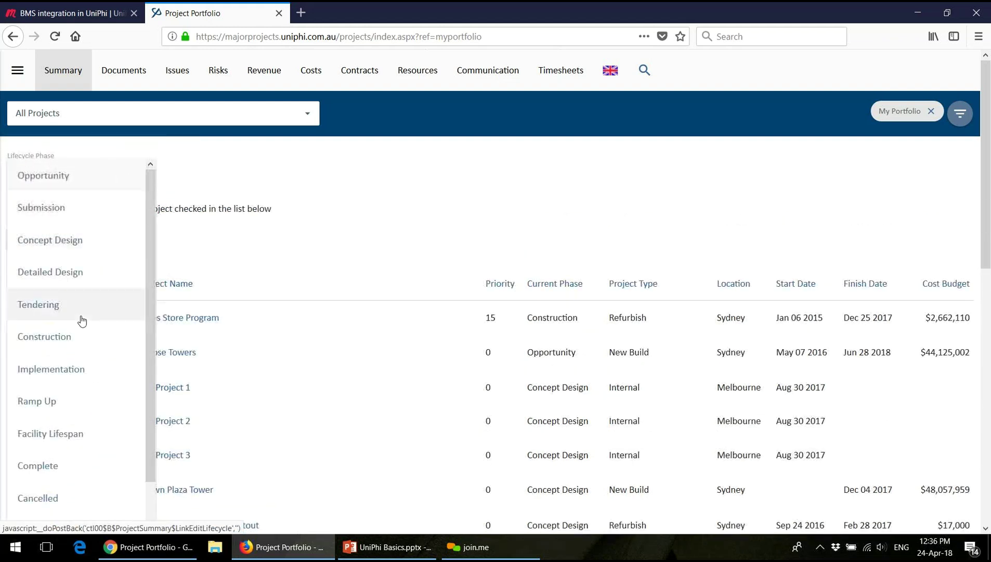
left_click(309, 257)
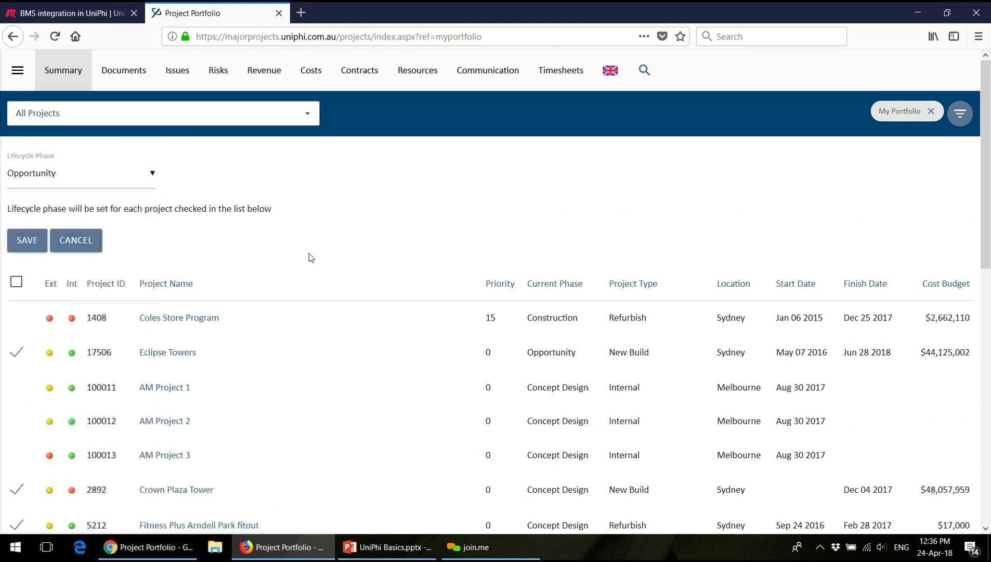
left_click(87, 240)
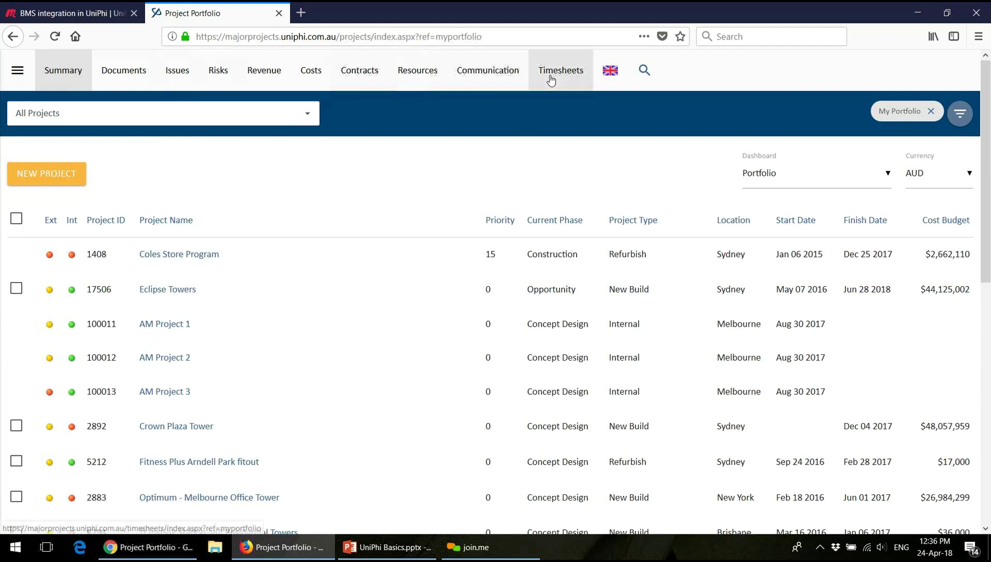
Show the issues of the Coles Development - Miranda project and select the first four, from Soil Contamination to Report for Client X
left_click(170, 78)
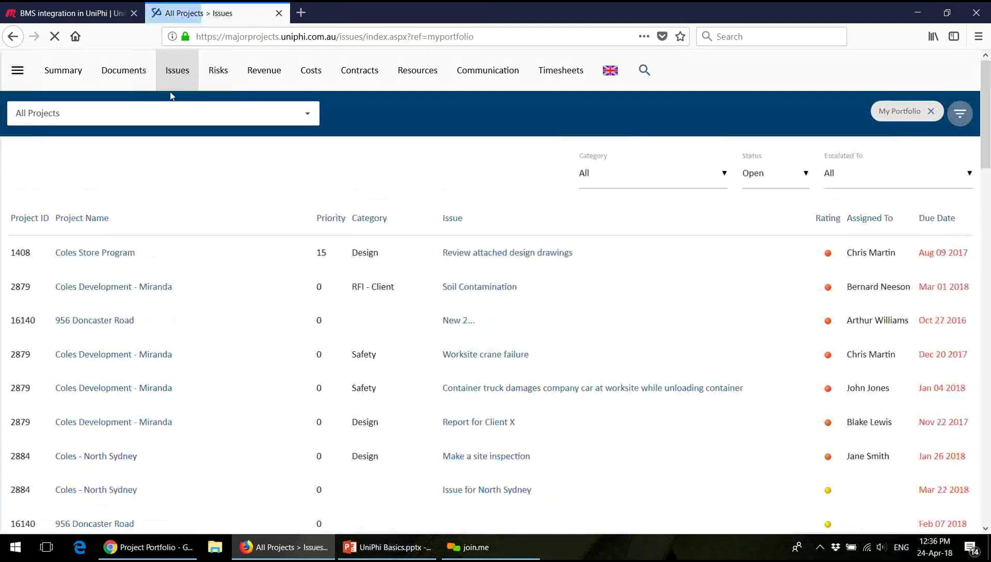
left_click(99, 354)
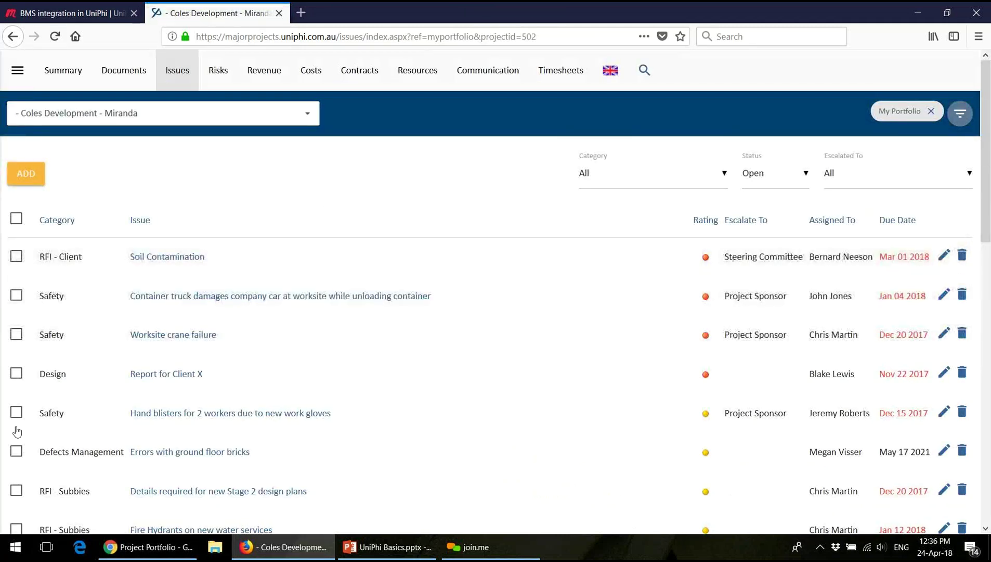
left_click(17, 257)
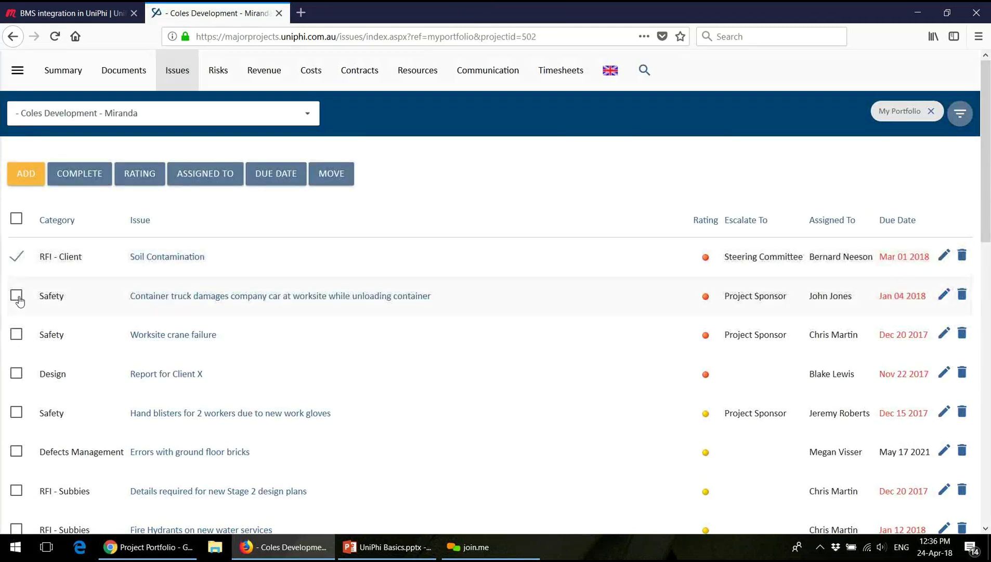
left_click(16, 295)
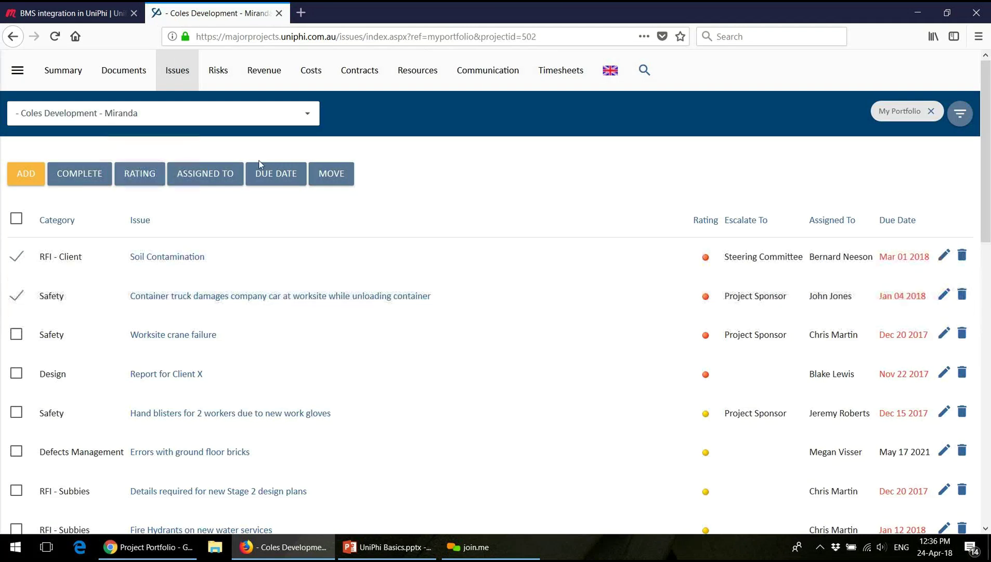
left_click(17, 336)
left_click(16, 374)
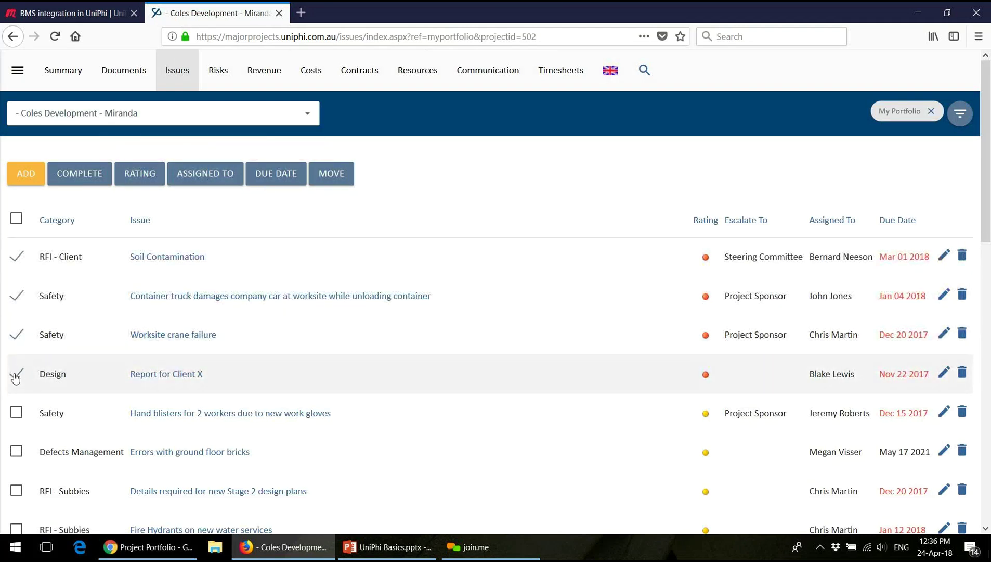
left_click(143, 181)
left_click(68, 189)
left_click_drag(186, 184, 97, 241)
left_click(96, 242)
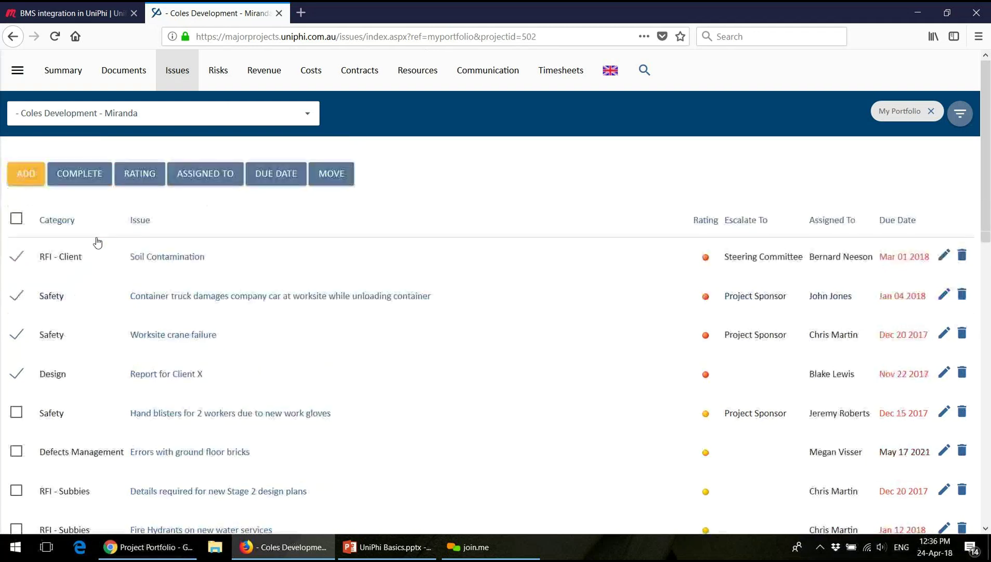
Reassign the four selected issues to one other team member and save the change
left_click(229, 179)
left_click(129, 184)
left_click(113, 216)
left_click(21, 220)
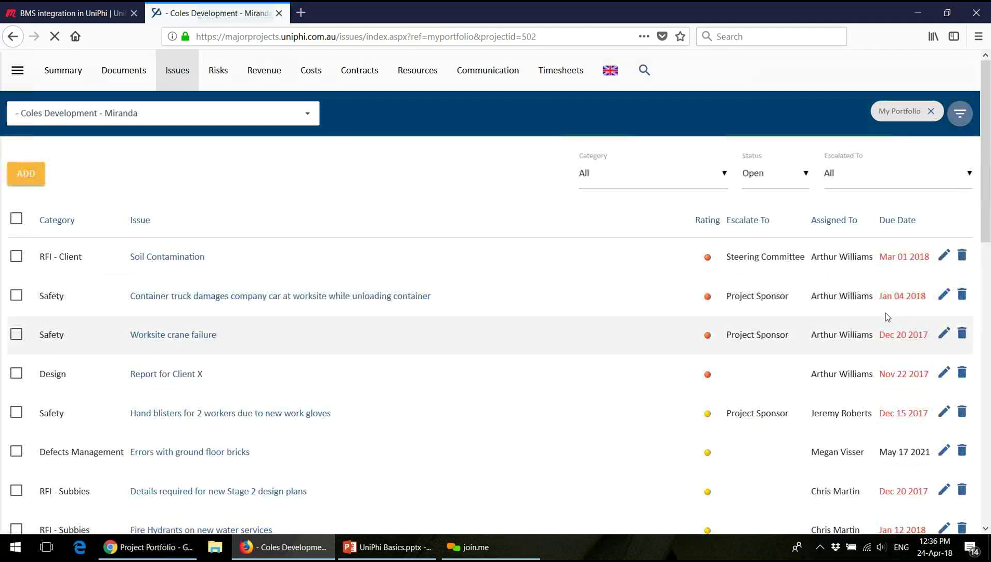
Try to move the issues Something is wrong with audio, BSB41515 Certificate IV and Prepare and seek approval of all certified progress claims to another project
left_click(27, 175)
scroll(990, 400, "down", 9)
left_click(180, 172)
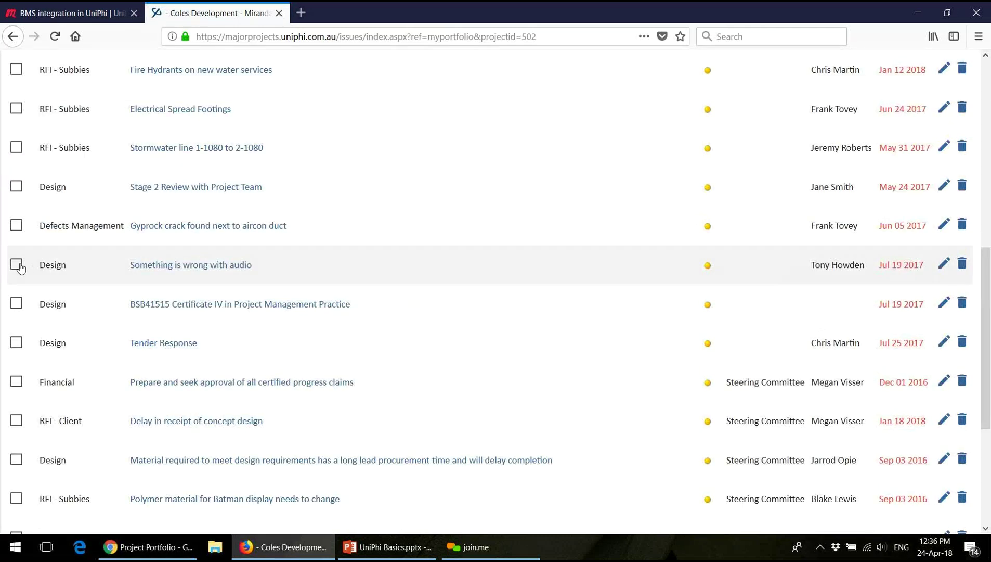
left_click(19, 265)
left_click(16, 303)
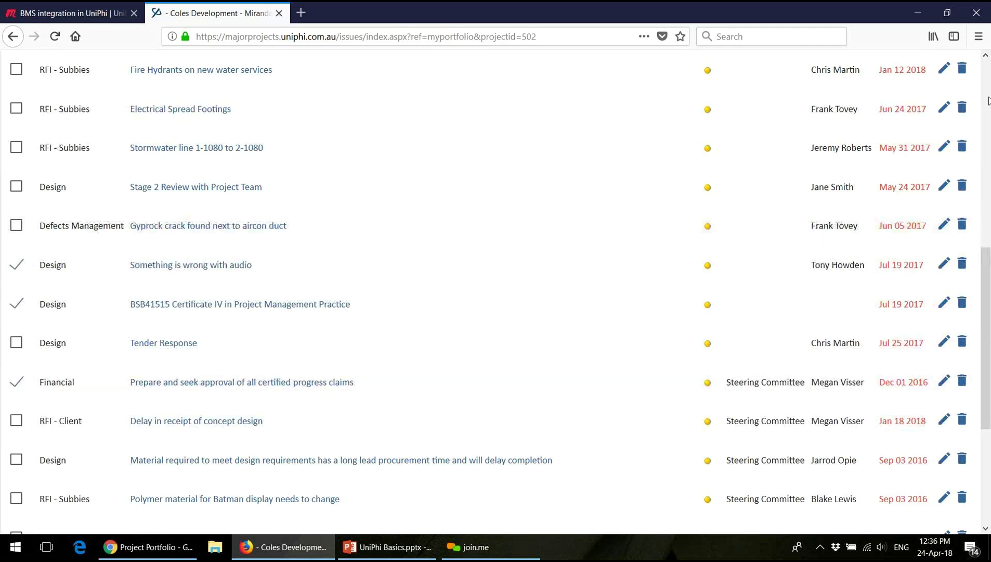
scroll(990, 99, "up", 9)
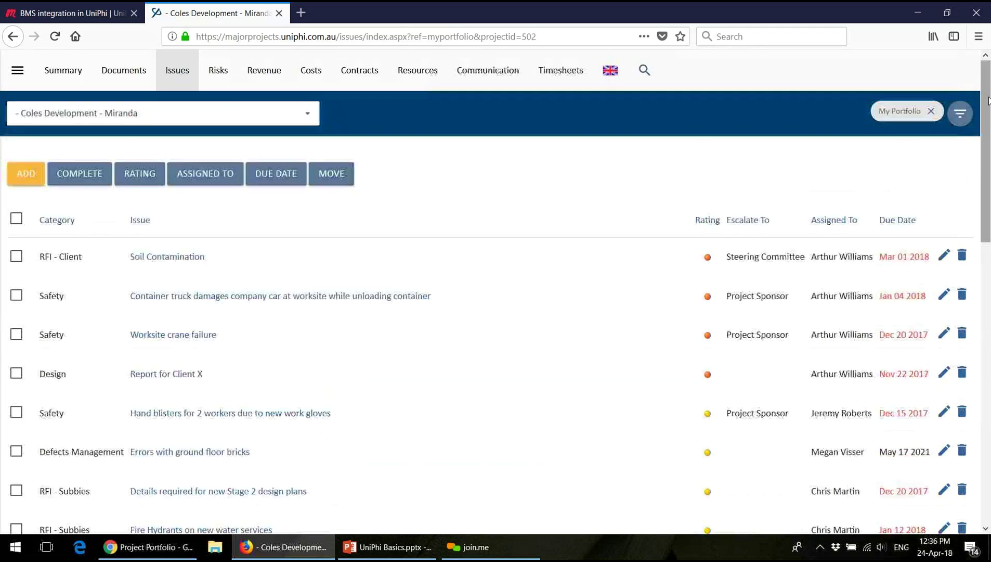
left_click(338, 179)
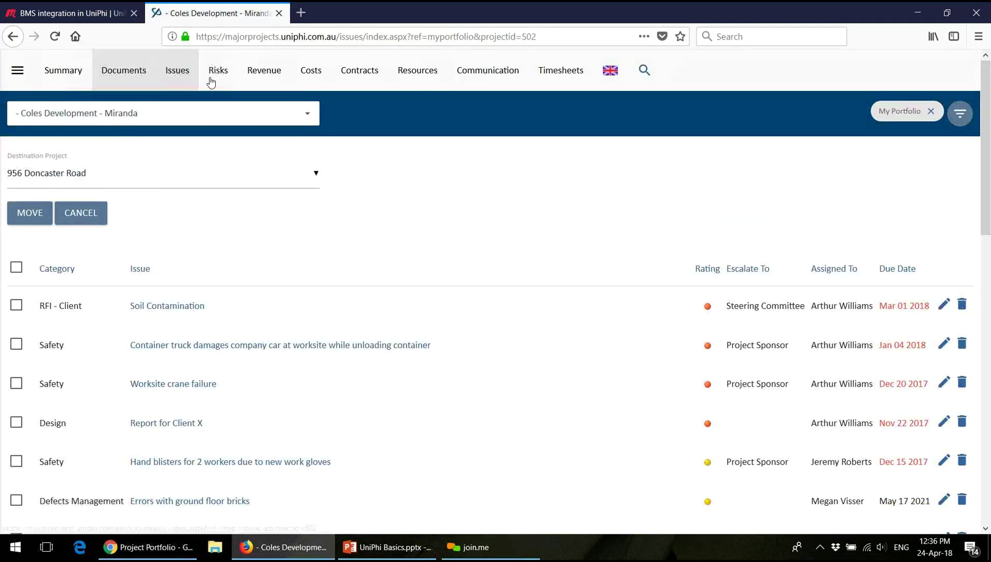
left_click(94, 216)
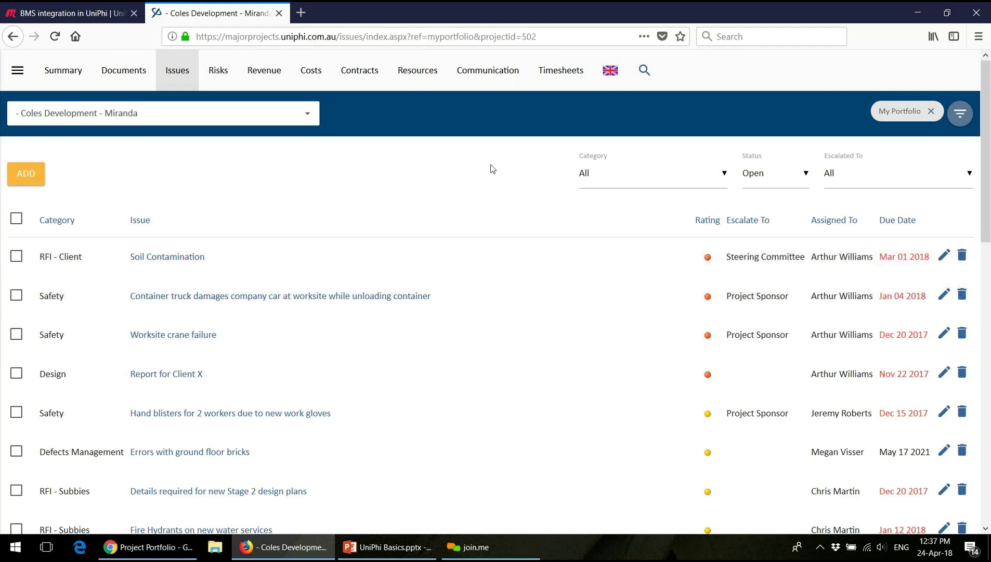
left_click(15, 412)
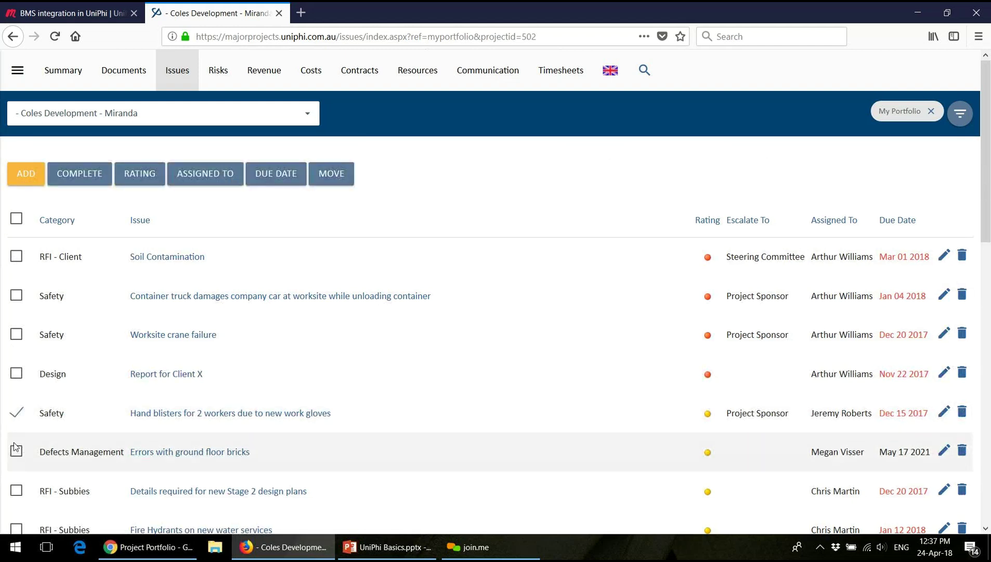
left_click(16, 451)
left_click(16, 490)
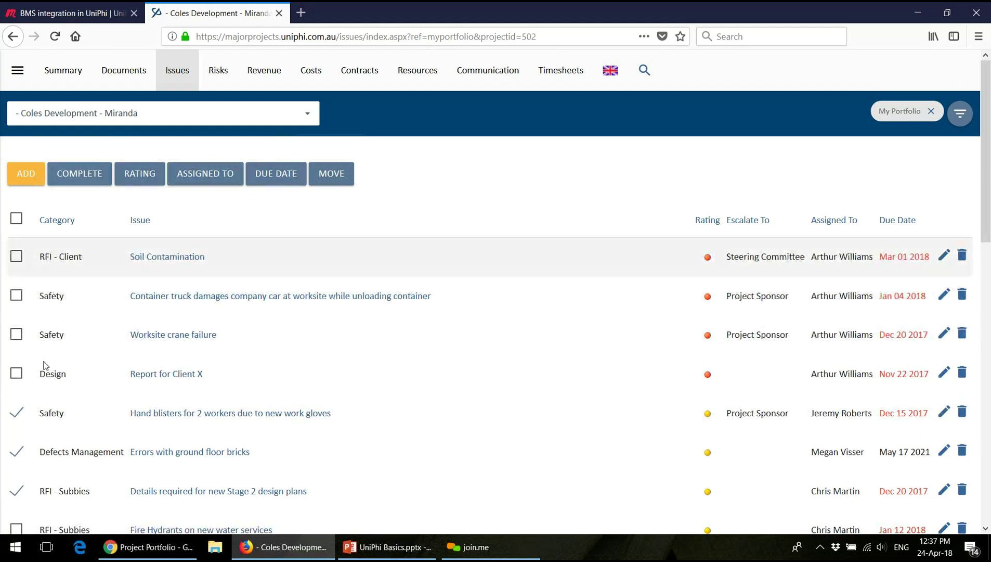
left_click(17, 414)
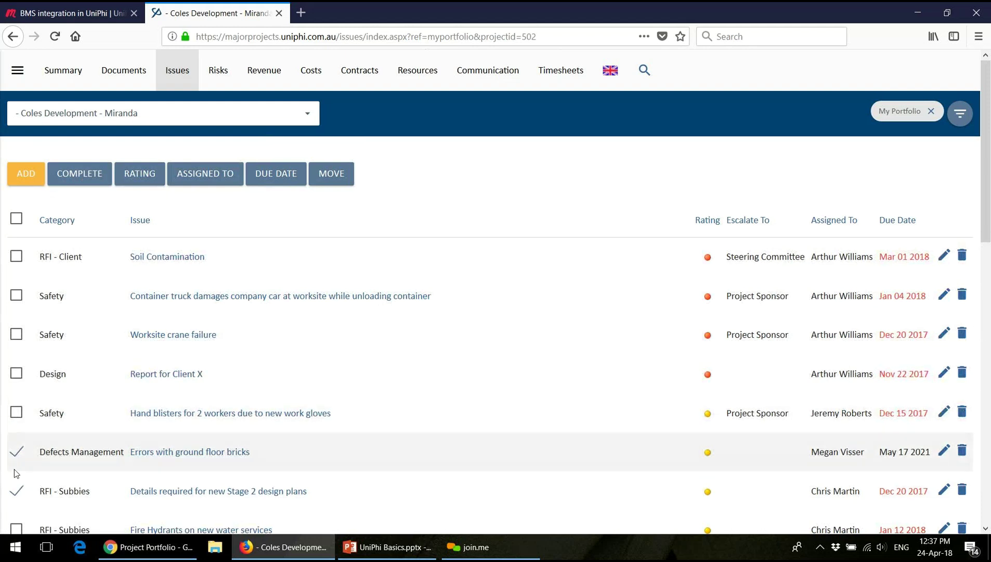
left_click(16, 453)
left_click(18, 493)
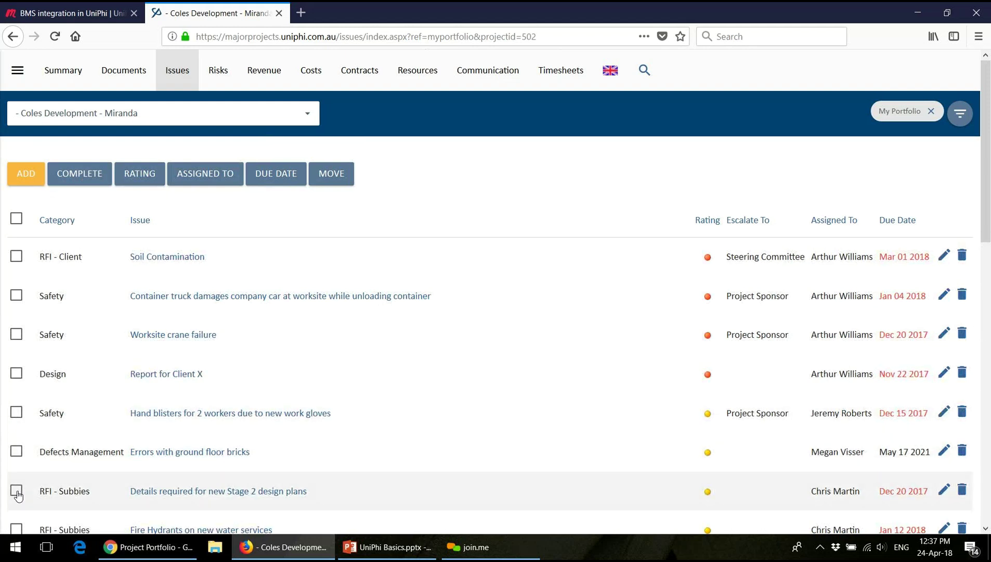
Mark the issue about the container truck damaging a company car at the worksite as complete
left_click(17, 296)
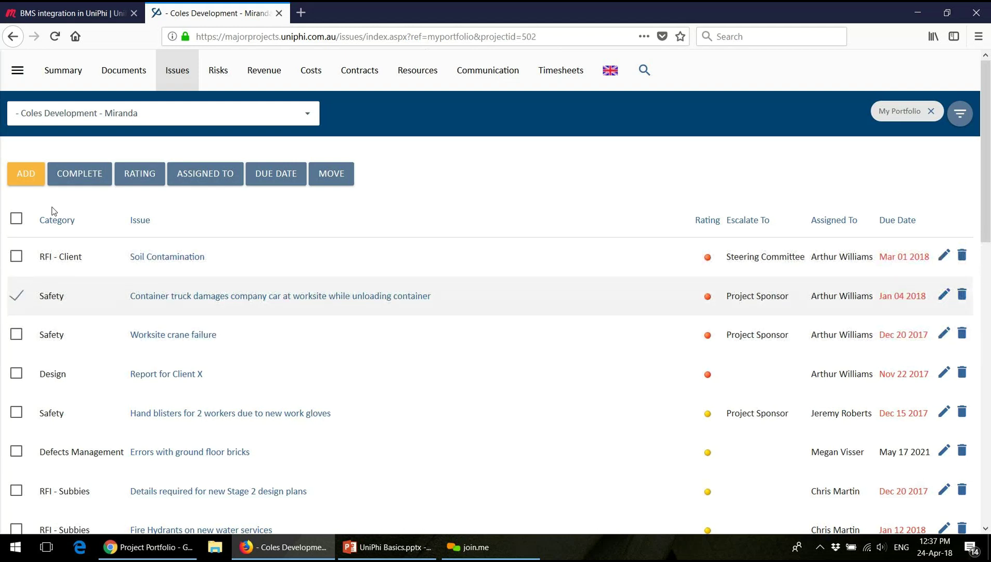
left_click(86, 172)
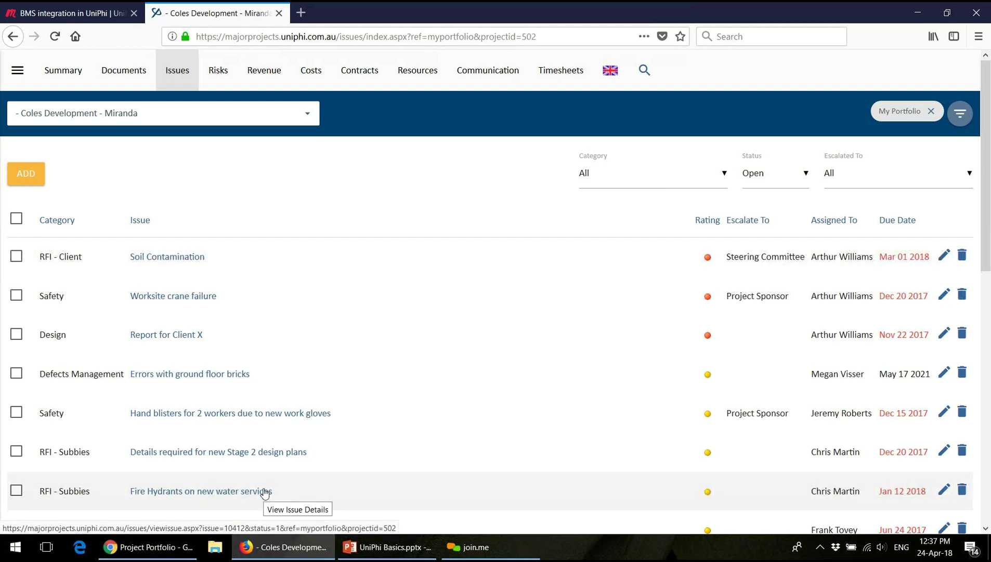
Open the Soil Contamination issue and start a new comment on it
left_click(189, 258)
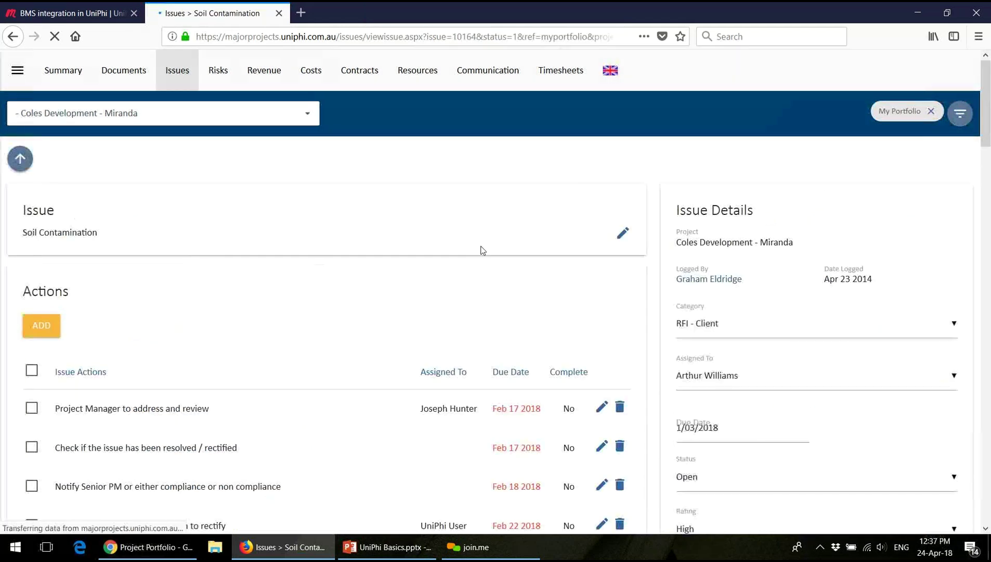
left_click(990, 167)
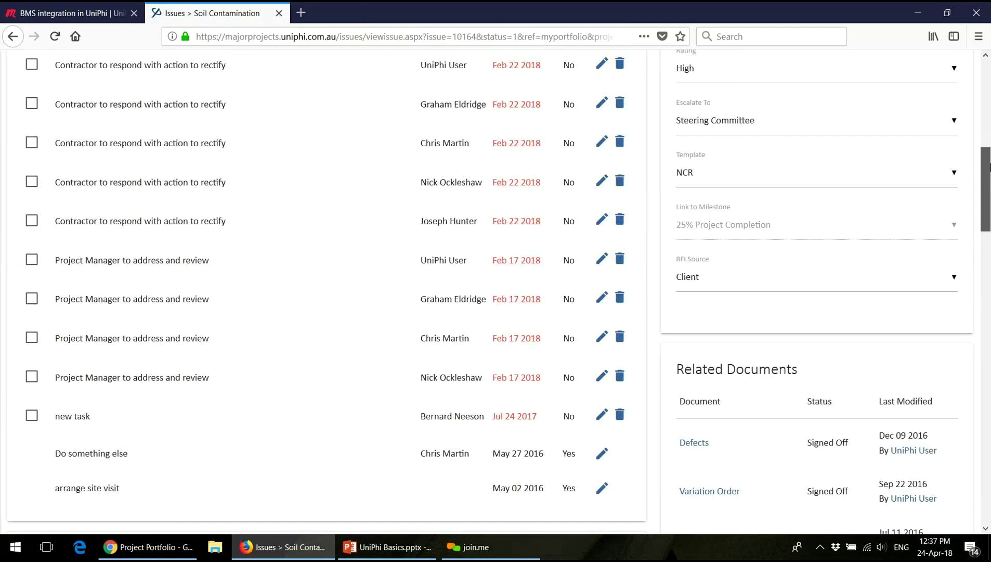
scroll(161, 229, "down", 15)
scroll(162, 228, "up", 8)
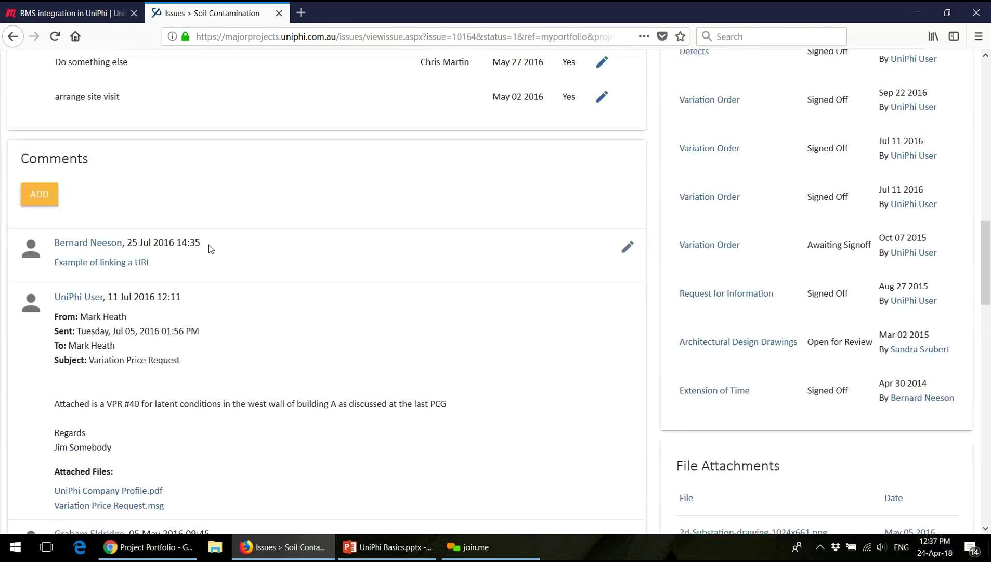
left_click(37, 194)
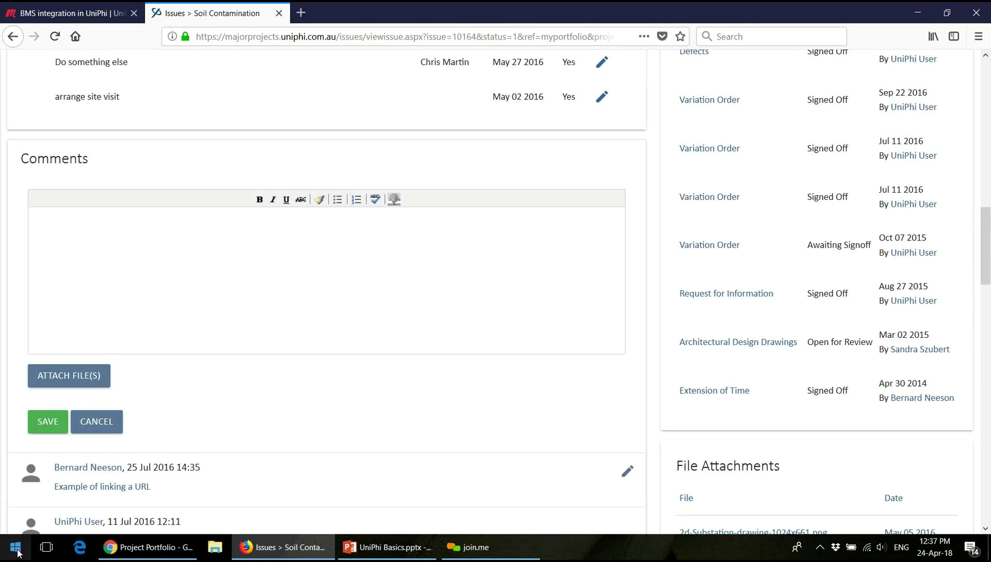
Switch to the project portfolio in Chrome, capture the list down to the Coles Mixed Retail Complex row with Snipping Tool and copy the snip
key("alt+Tab")
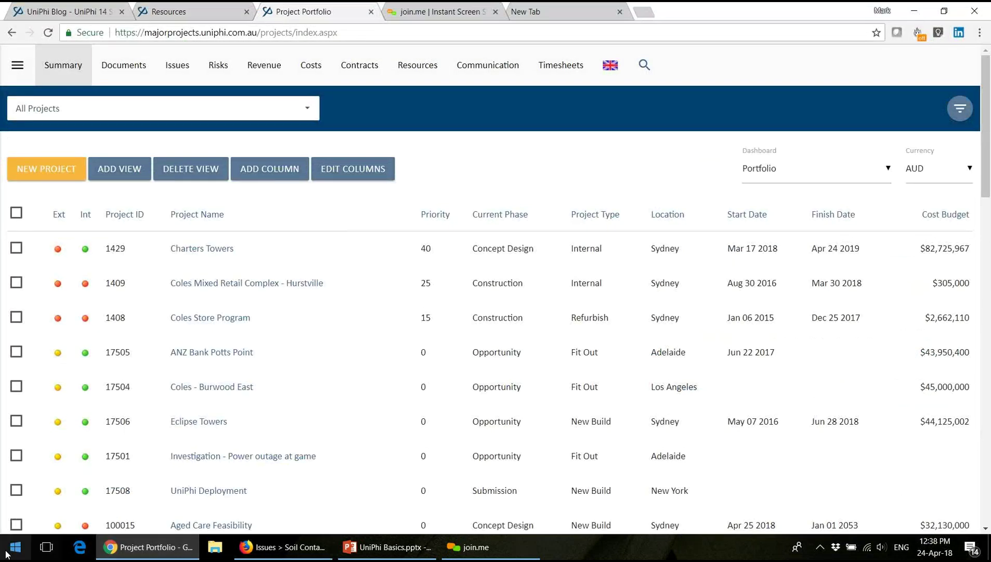
left_click(15, 547)
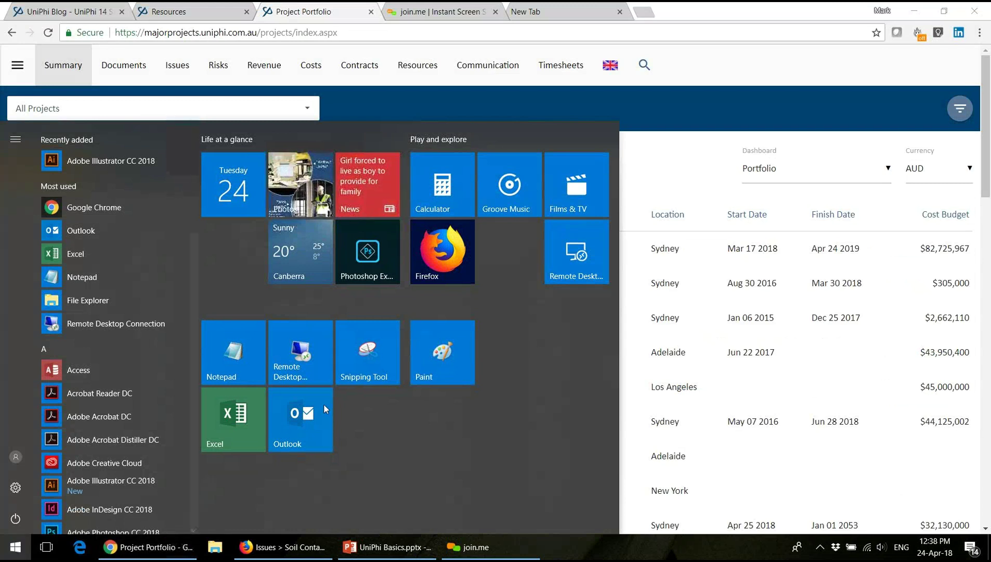
left_click(351, 372)
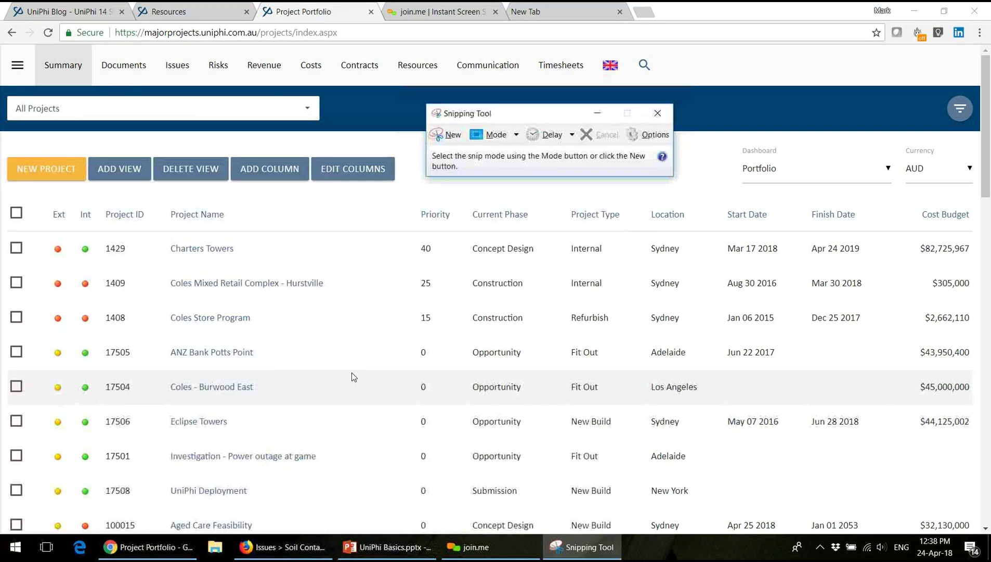
left_click(447, 136)
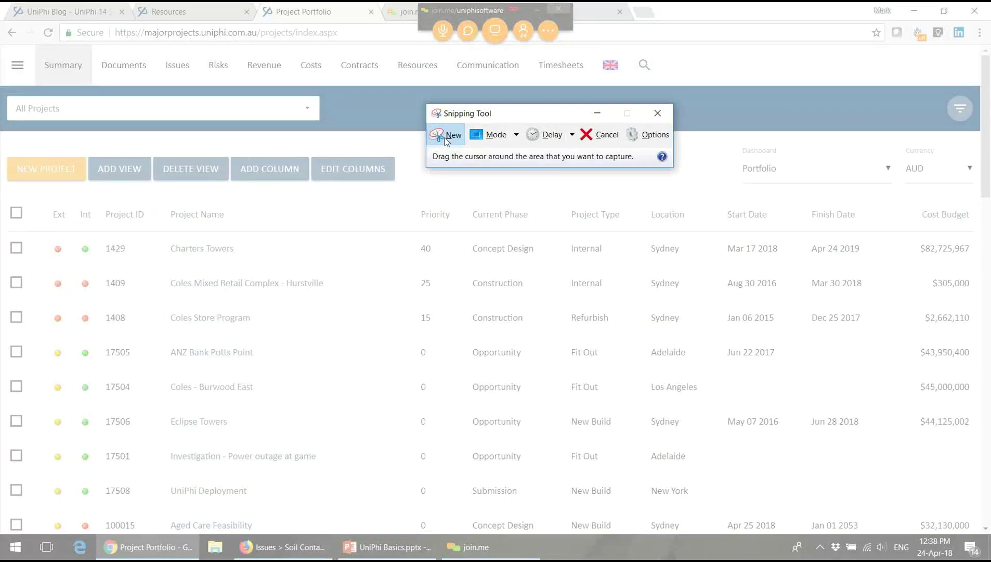
left_click_drag(3, 145, 899, 292)
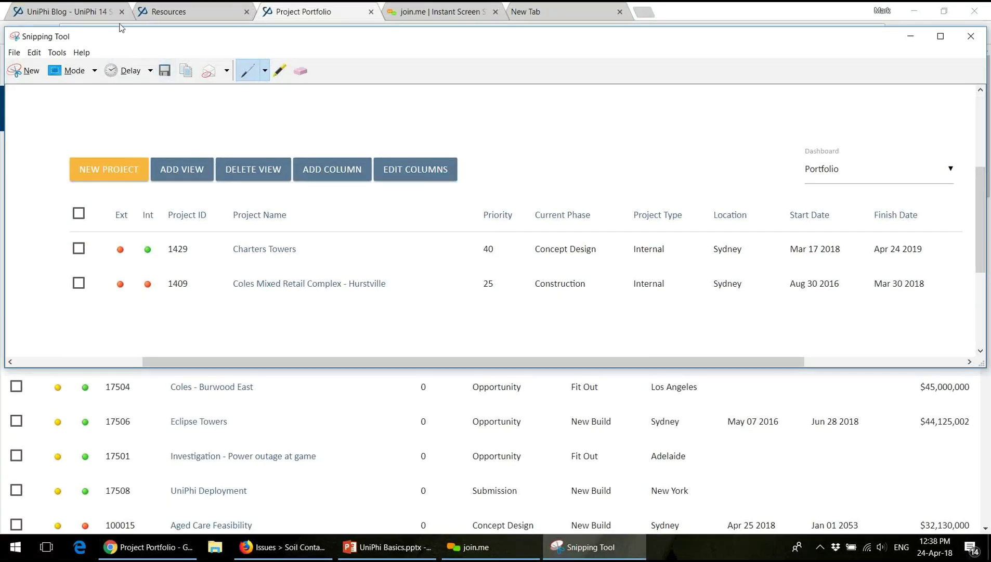
left_click(182, 75)
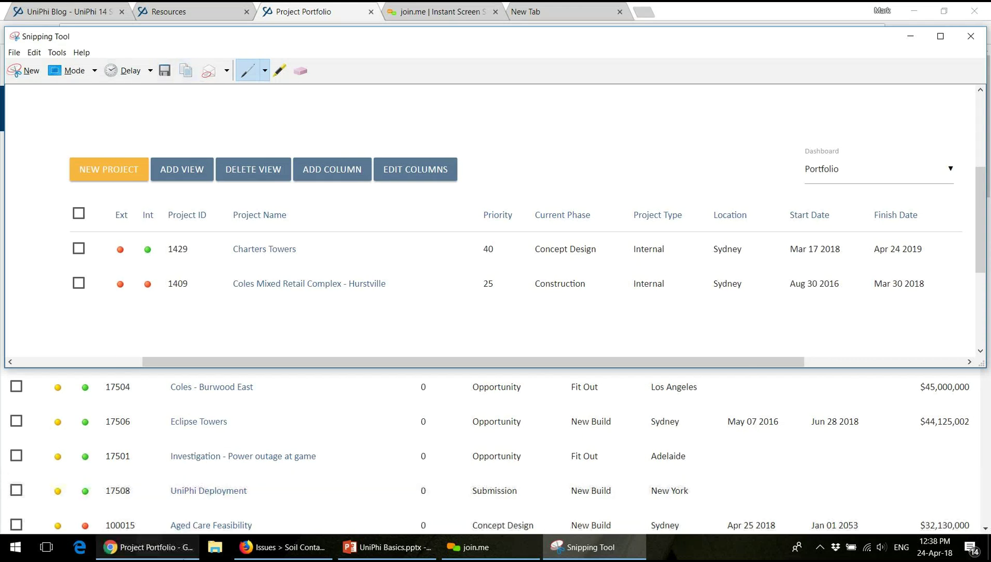
Switch back to the Soil Contamination issue in Firefox, paste the copied snip into the new comment and save it
left_click(324, 552)
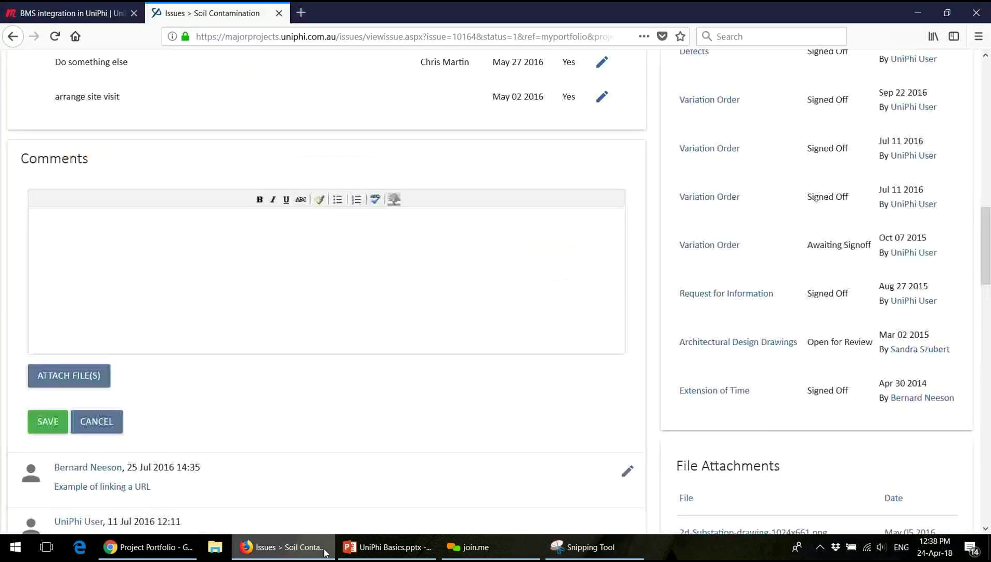
key("ctrl+v")
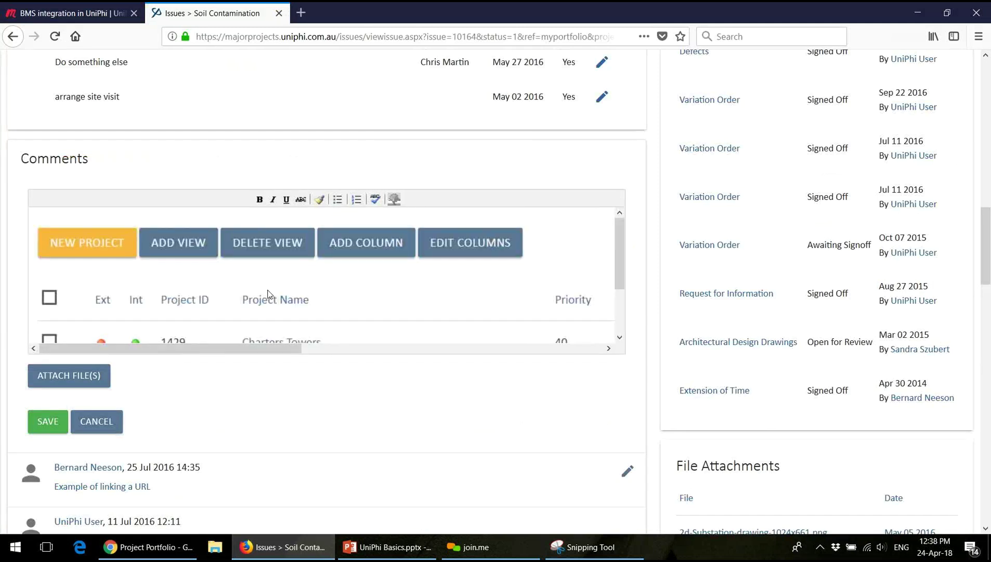
left_click(48, 423)
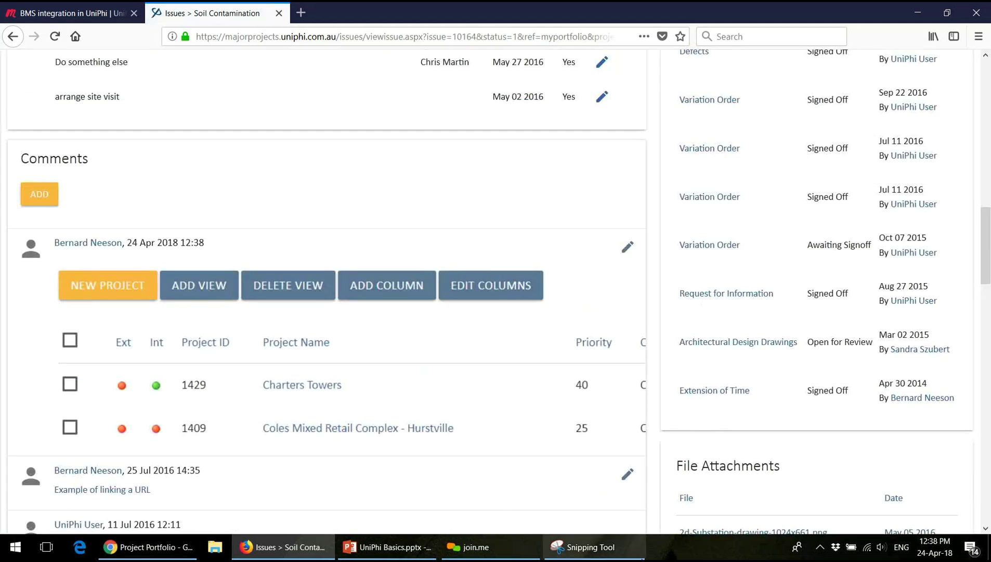
Close Snipping Tool without saving the snip
left_click(639, 551)
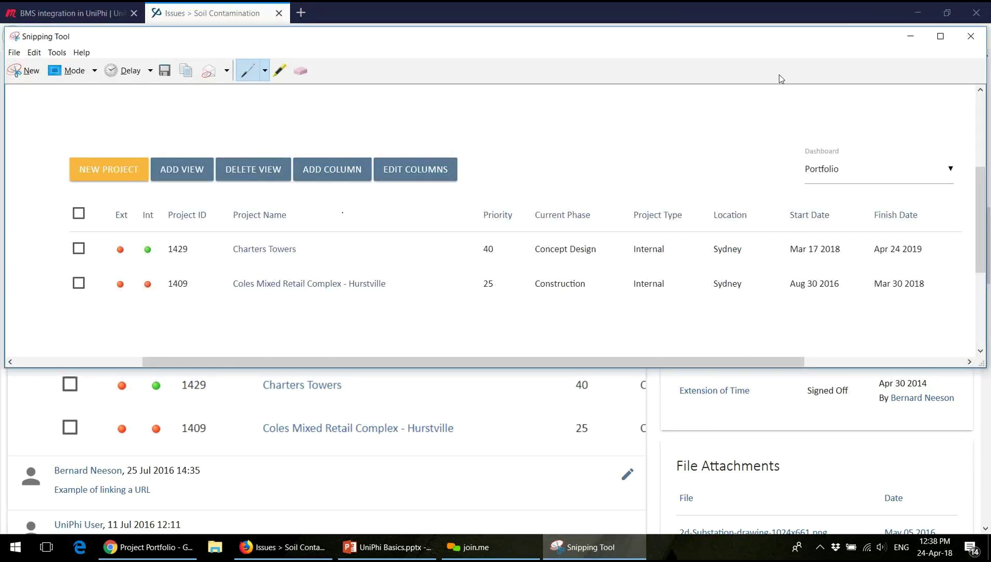
left_click(971, 36)
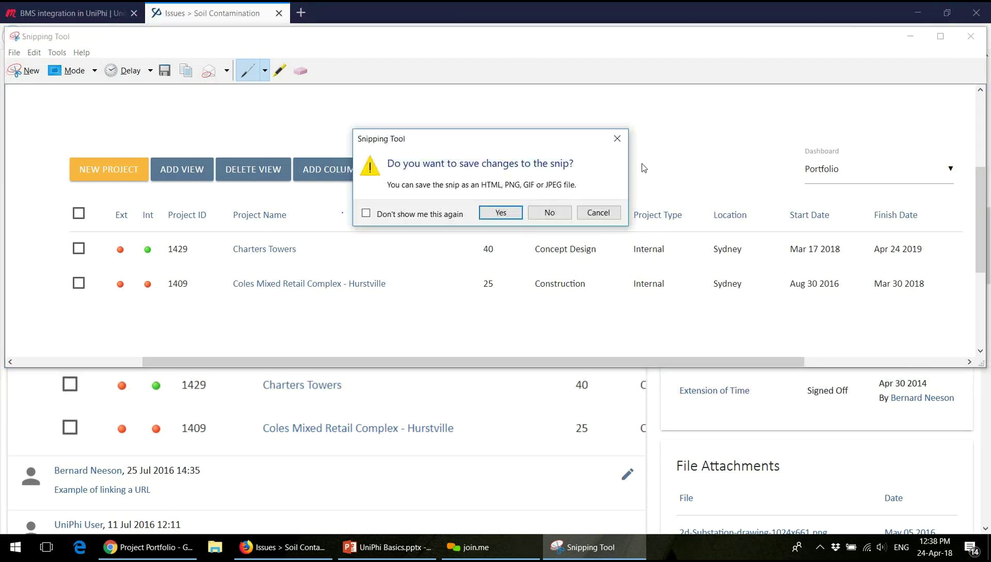
left_click(569, 211)
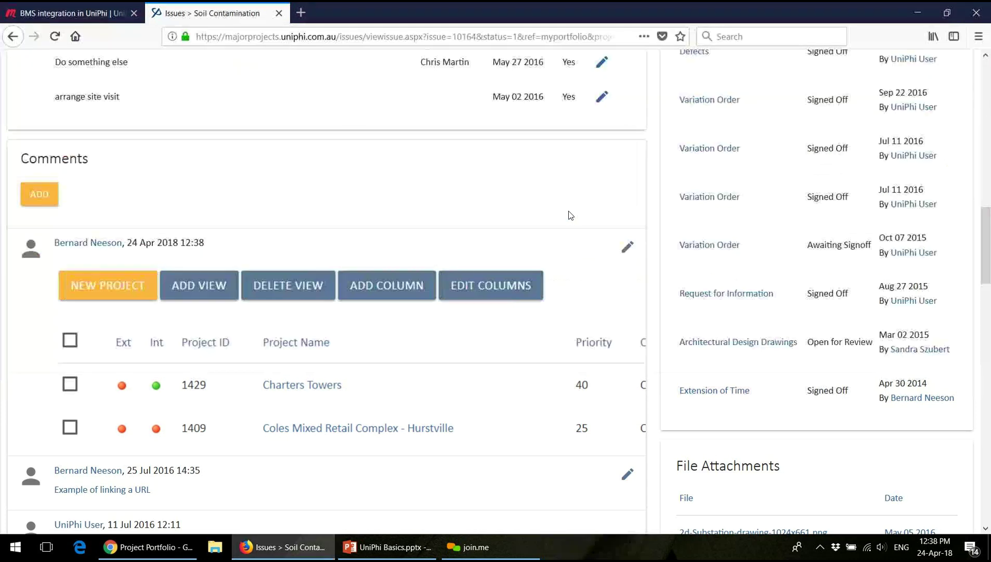
Open the new screenshot comment for editing and set the image's width to 400
left_click(627, 249)
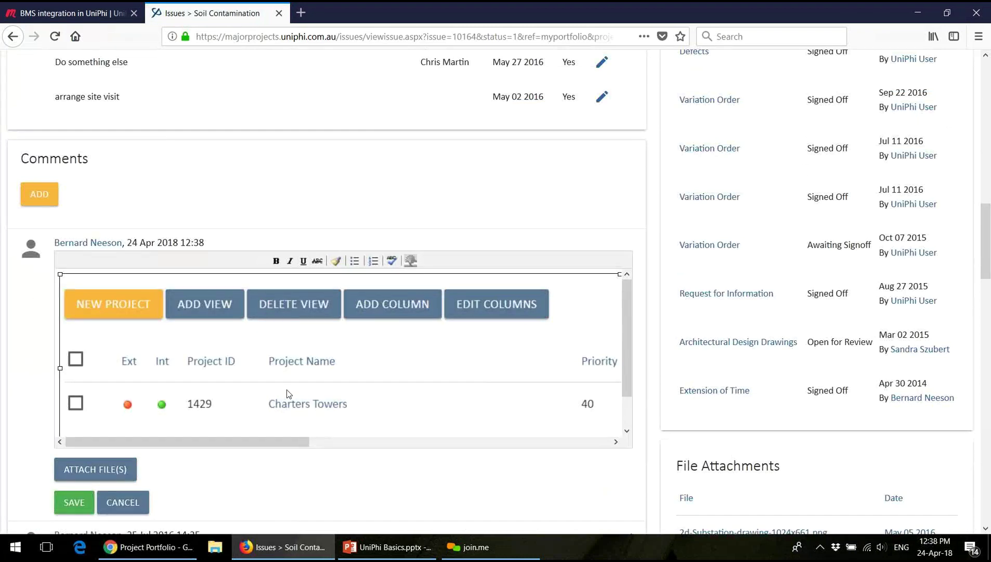
right_click(287, 394)
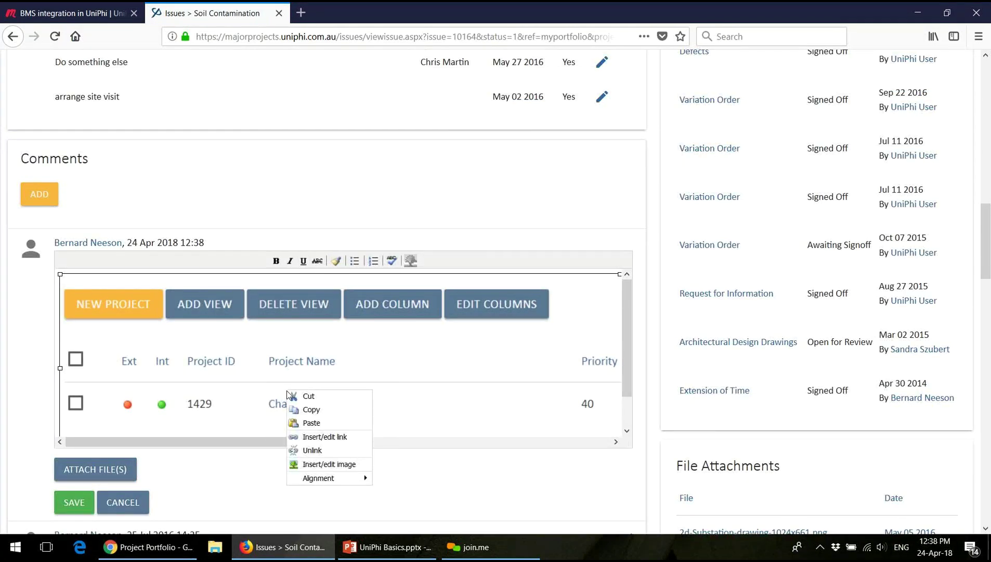
left_click(315, 463)
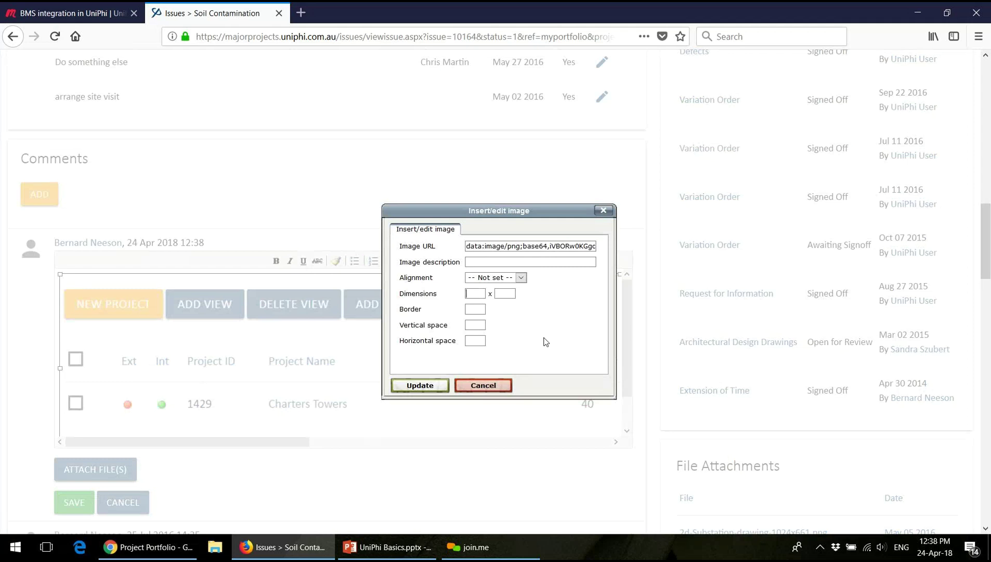
type("500")
left_click(420, 385)
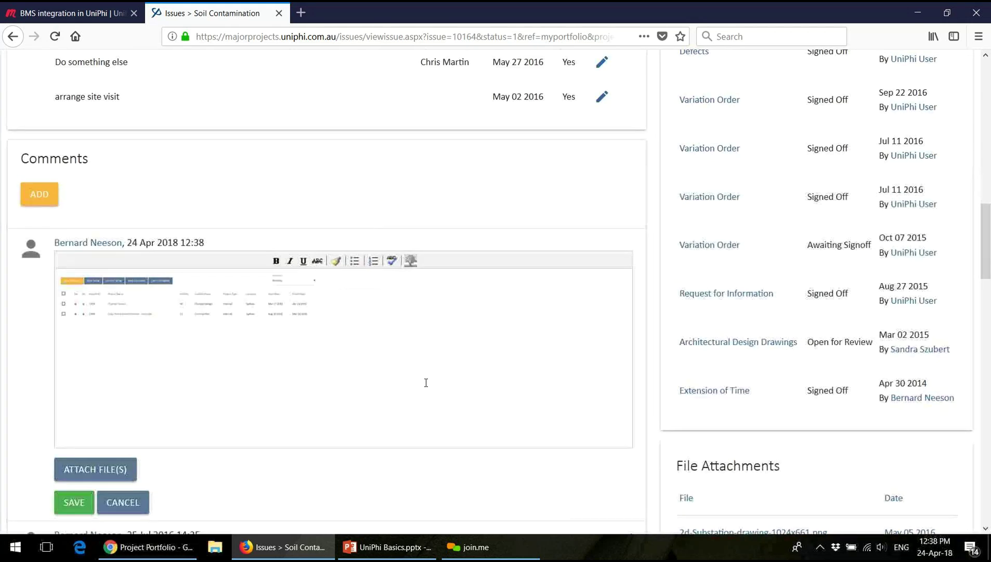
Set the width of the comment's image to 750 and save the comment
left_click(288, 316)
right_click(289, 318)
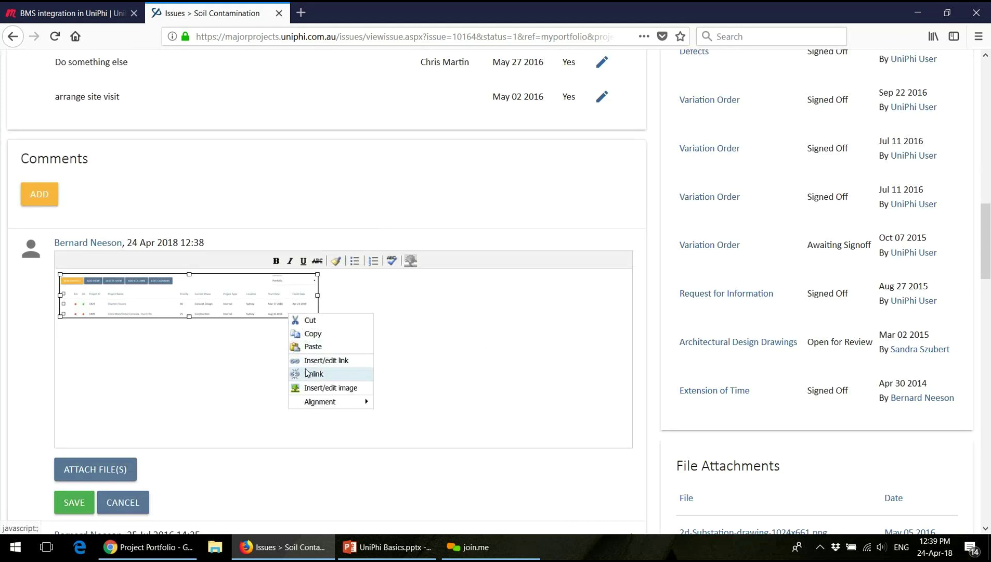
left_click(333, 388)
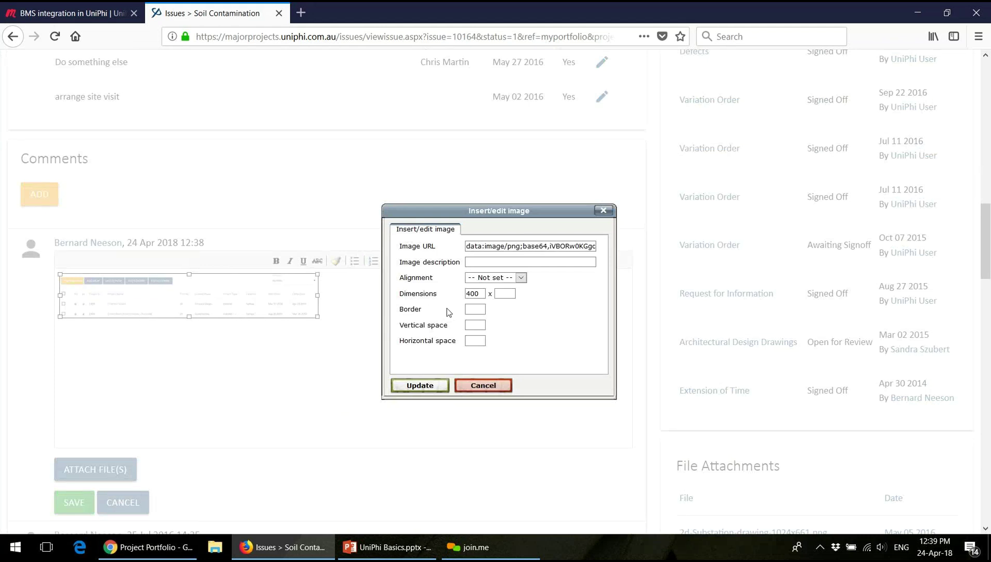
left_click(481, 294)
key("ctrl+a")
type("750")
left_click(420, 385)
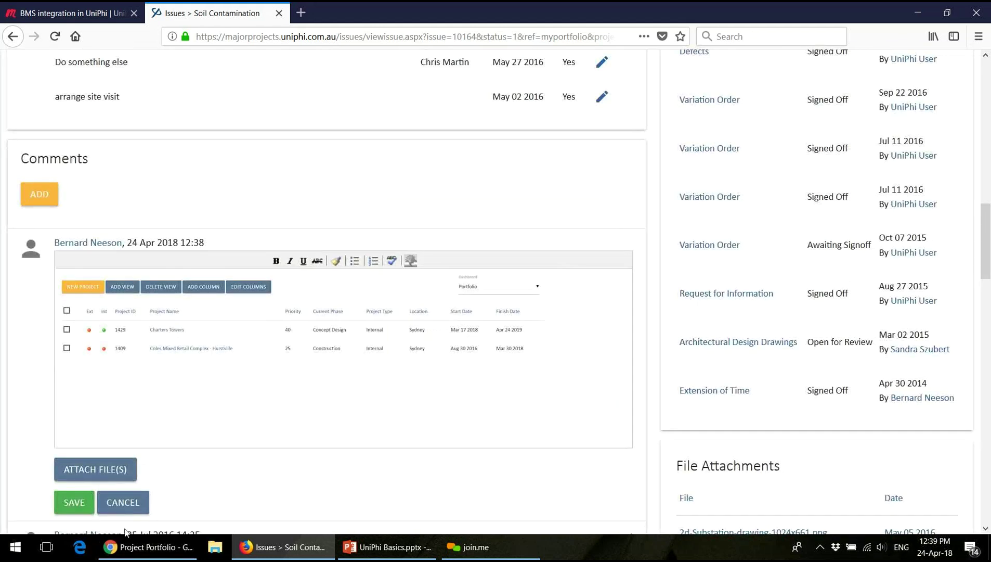
left_click(81, 507)
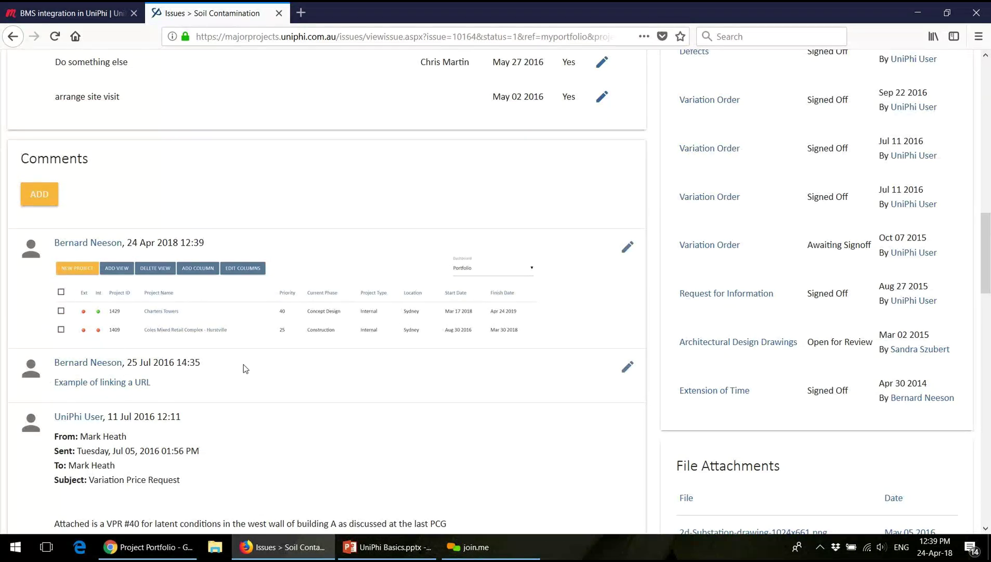
Open the new screenshot comment for editing and browse the Pictures folder for a file to attach
left_click(629, 248)
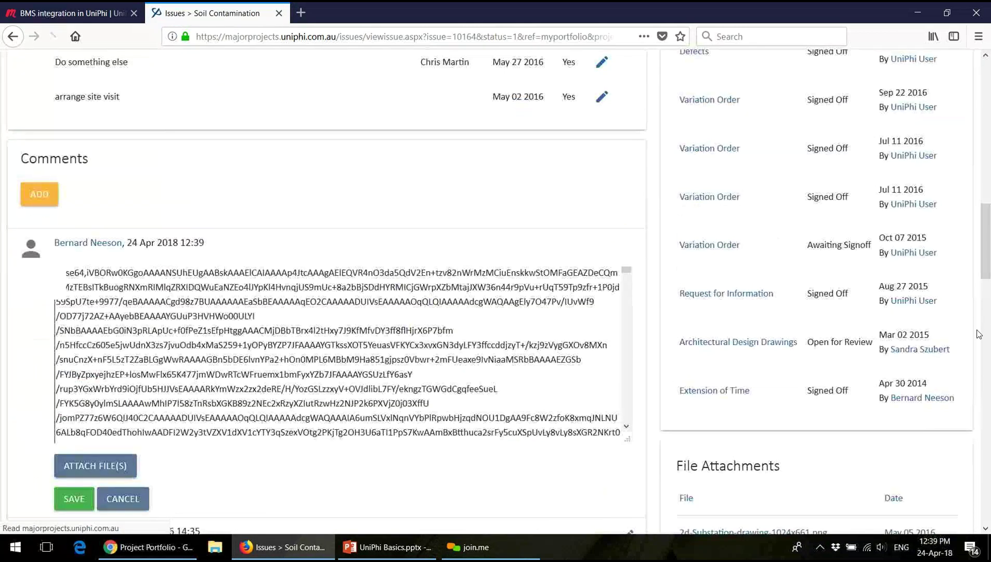
left_click(77, 470)
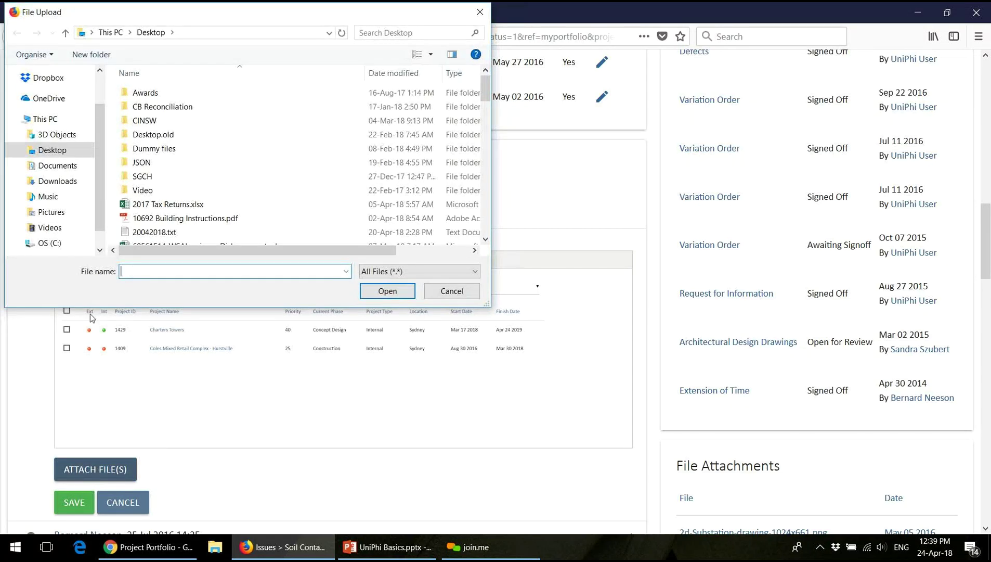
left_click(52, 212)
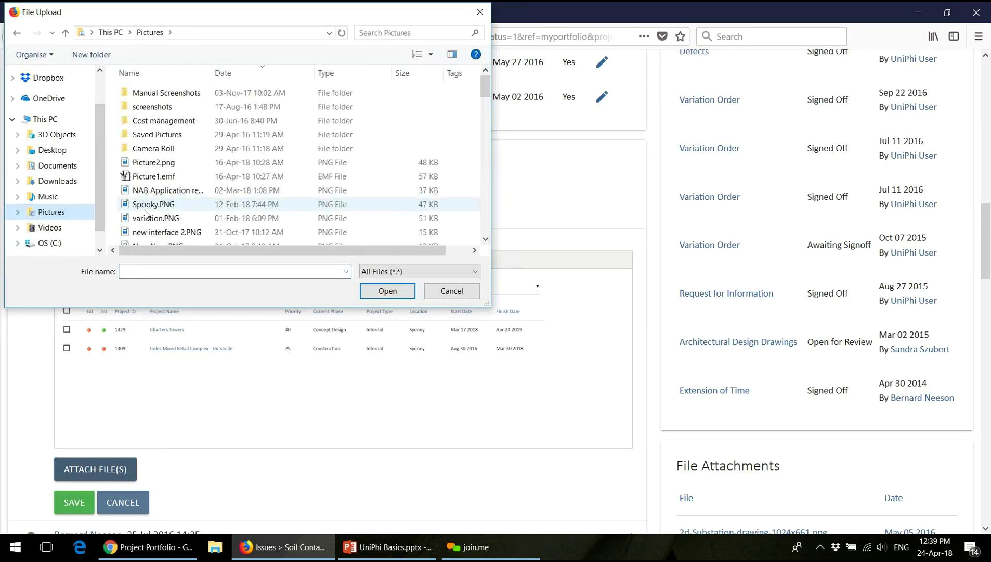
left_click(176, 138)
double_click(176, 138)
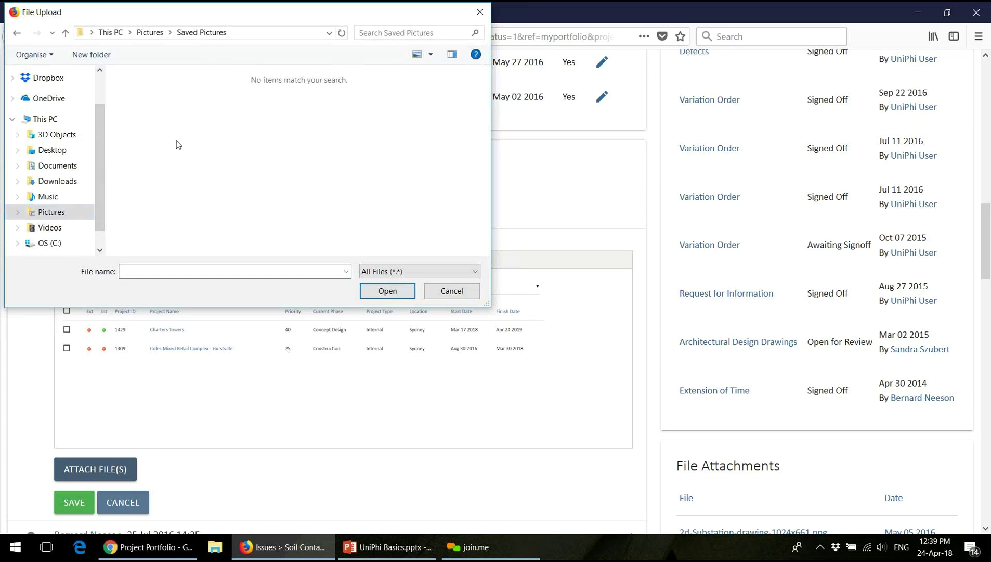
left_click(160, 39)
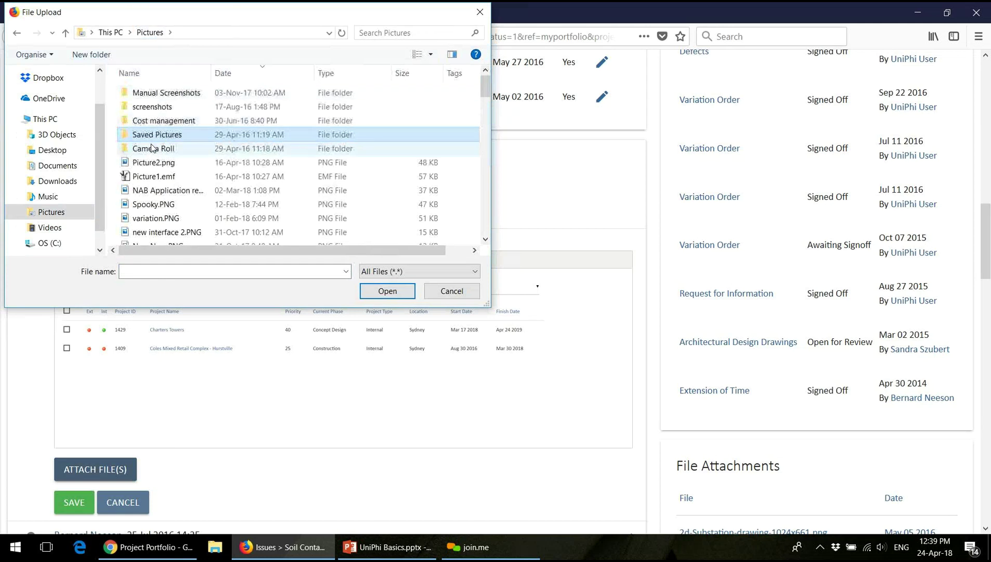
Attach Picture2.png to the screenshot comment and save the comment
double_click(148, 168)
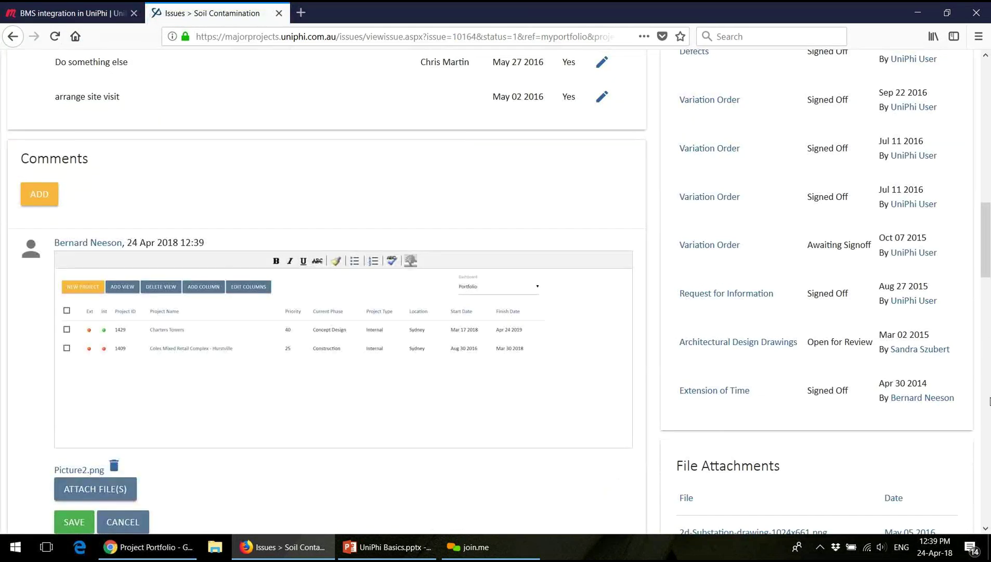
scroll(989, 400, "down", 9)
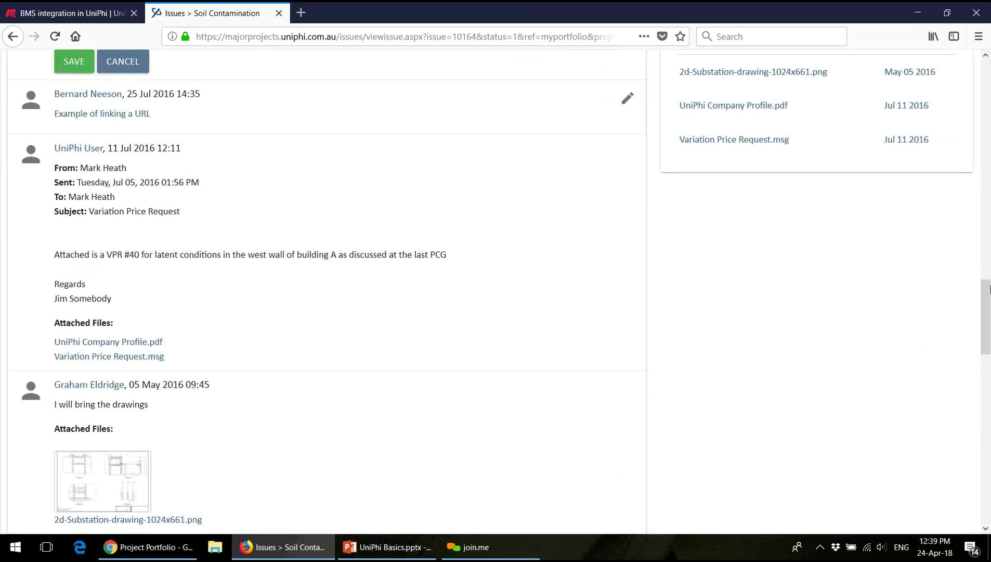
scroll(988, 277, "up", 4)
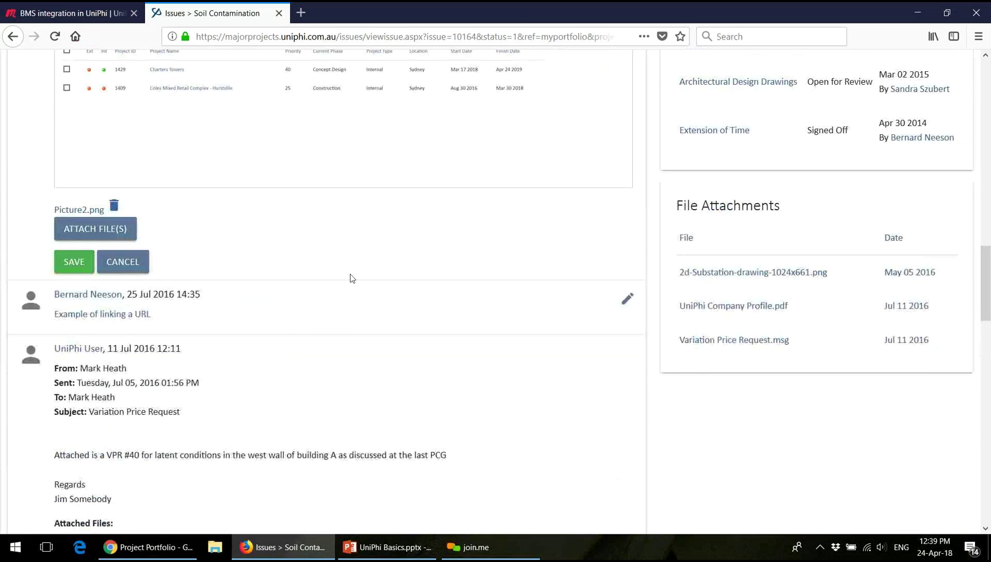
left_click(62, 270)
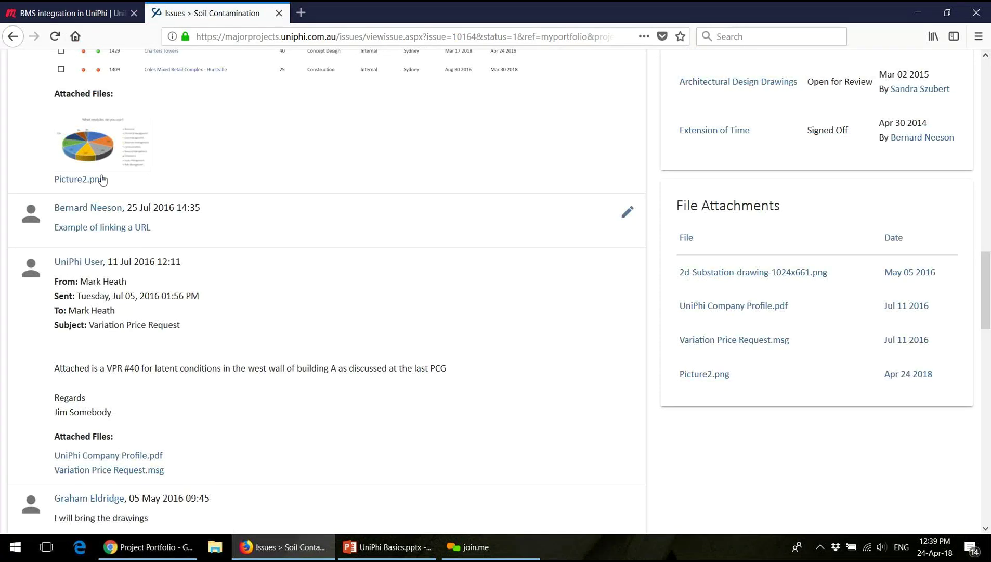
Review the saved comment with its attached file, and the issue's actions and details above it
left_click(986, 55)
left_click(986, 55)
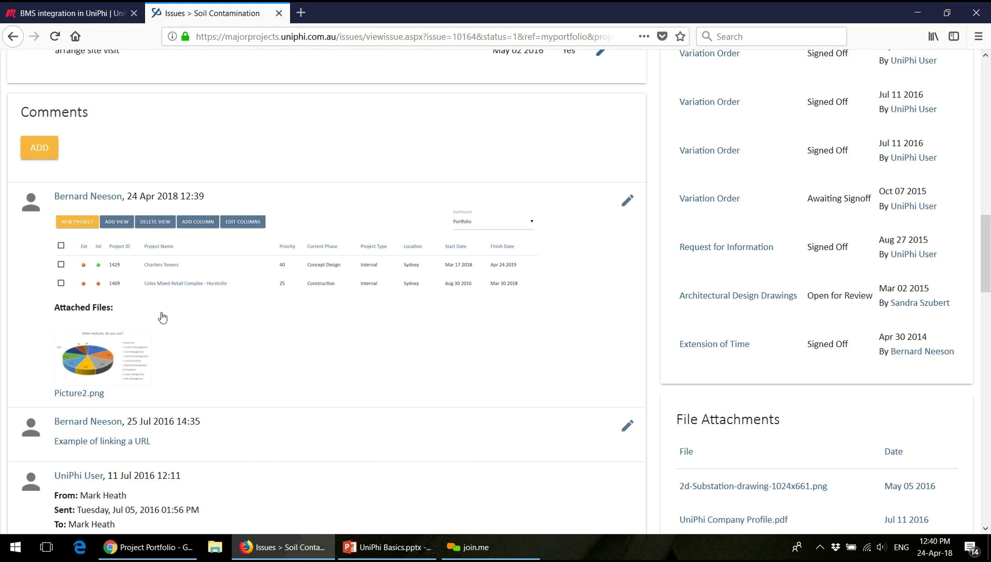
left_click(186, 241)
left_click(987, 77)
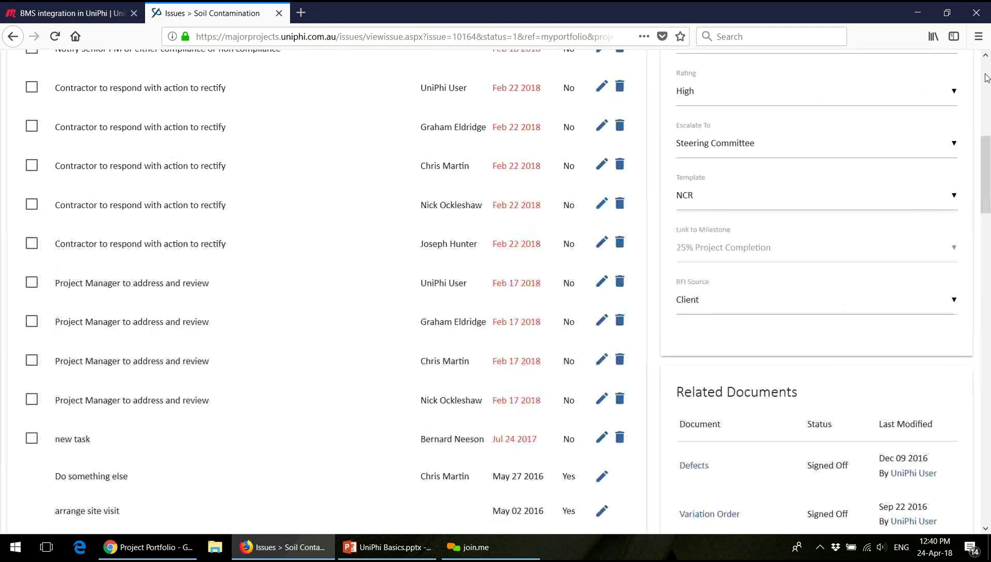
left_click(987, 77)
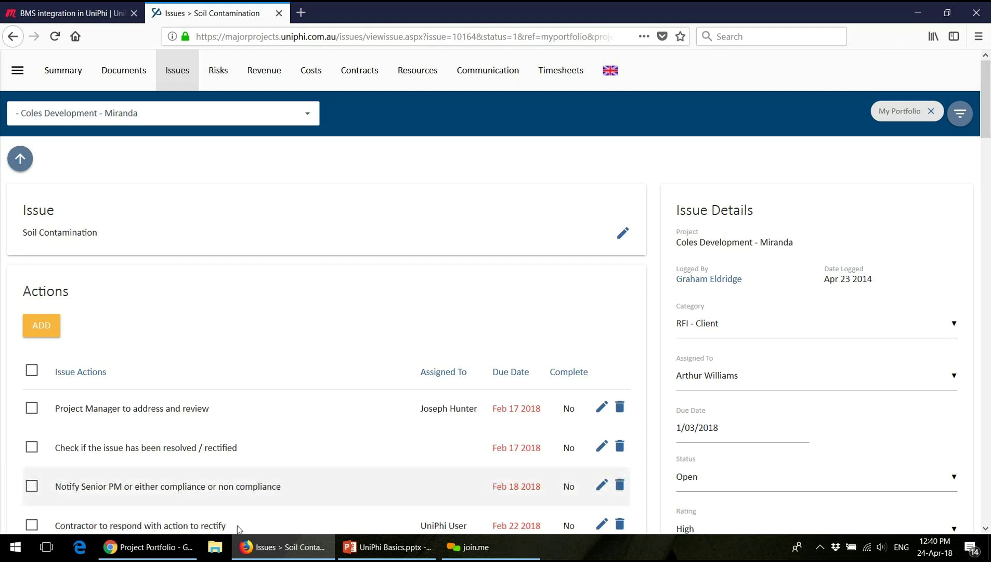
Switch to UniPhi in Chrome, open Resources for all projects and sort the contacts by License, reversing the order once
left_click(148, 547)
left_click(422, 62)
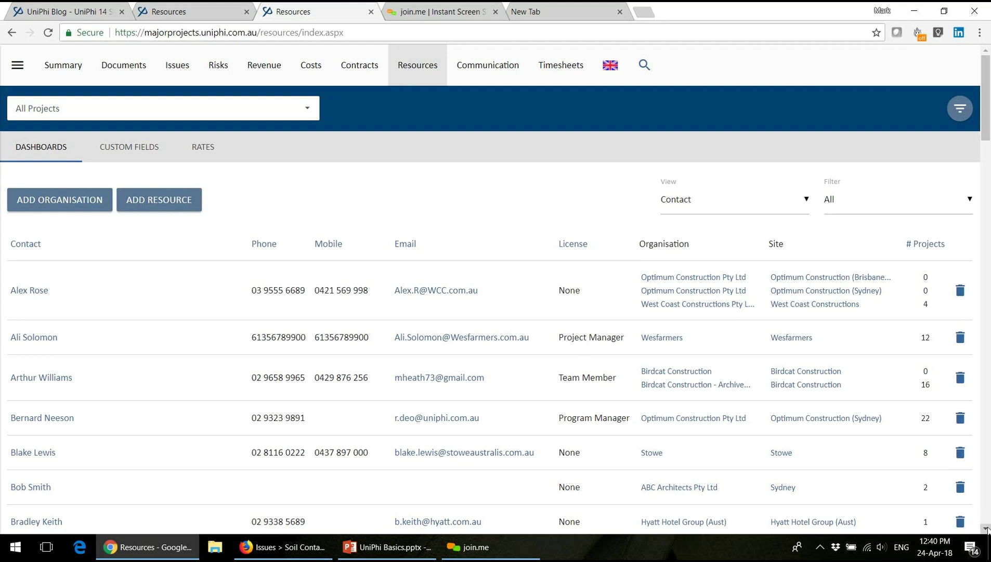
scroll(987, 529, "down", 2)
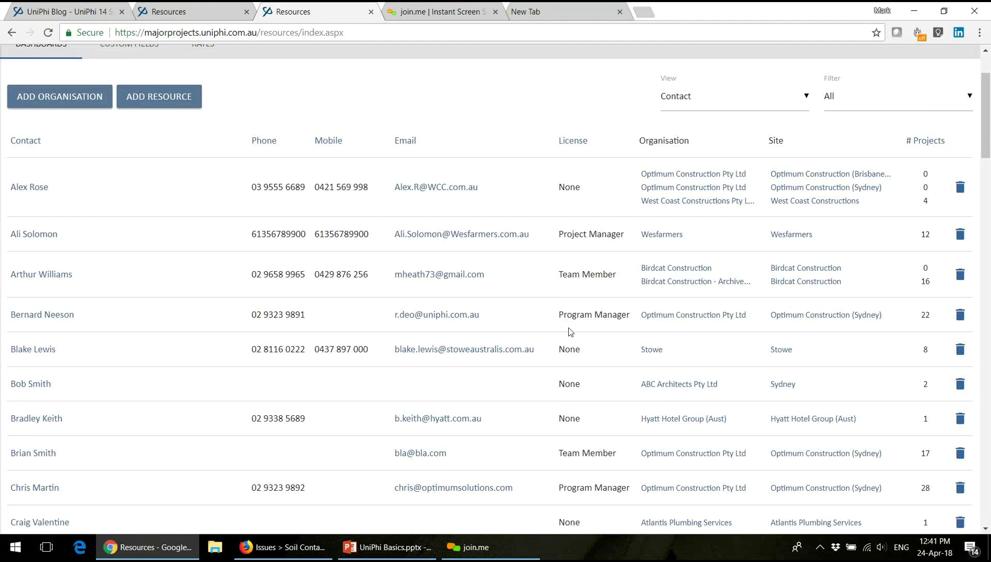
left_click(565, 143)
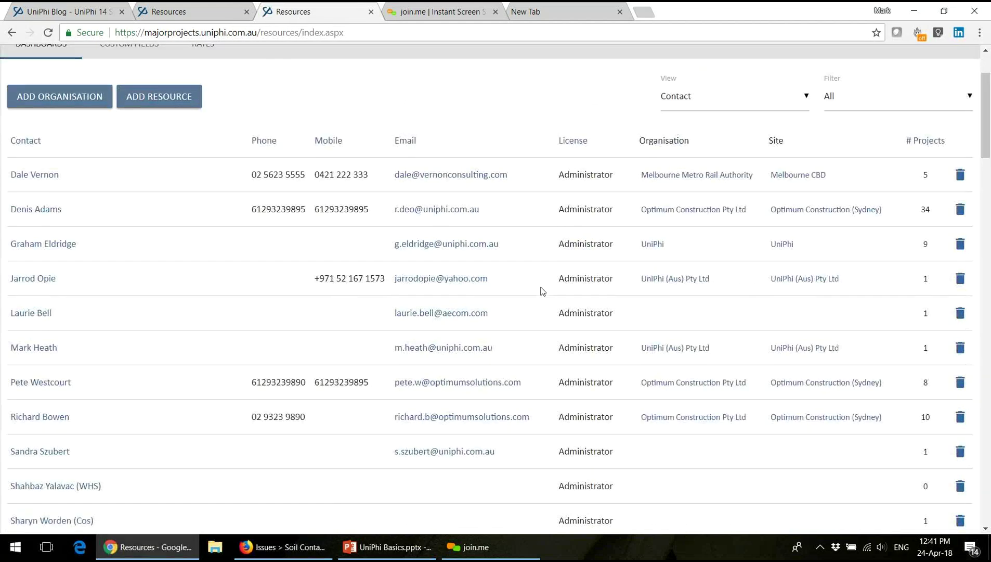
left_click(571, 148)
Examine the licence levels assigned to the contacts throughout the sorted list
scroll(570, 143, "down", 3)
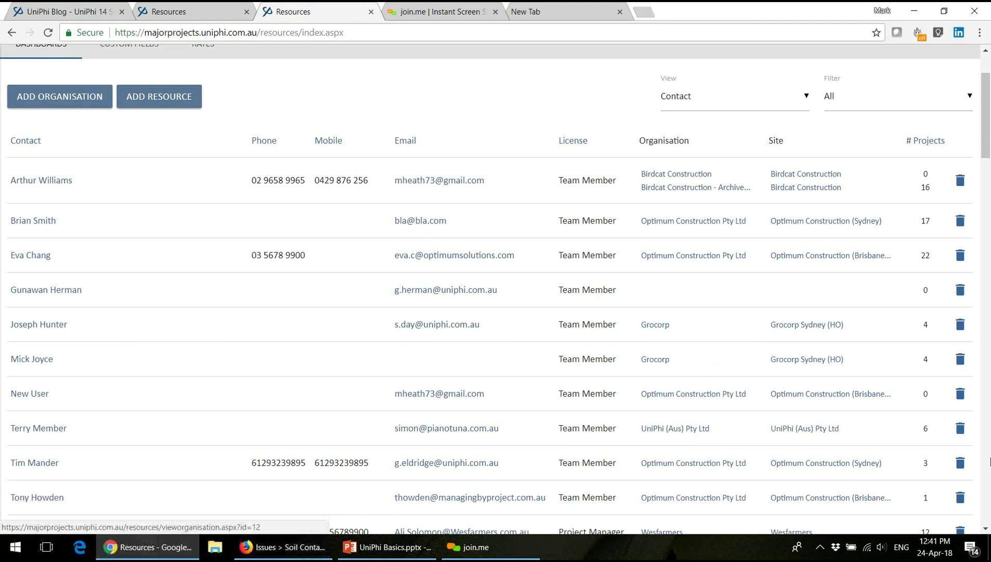
scroll(708, 403, "down", 5)
scroll(990, 462, "down", 5)
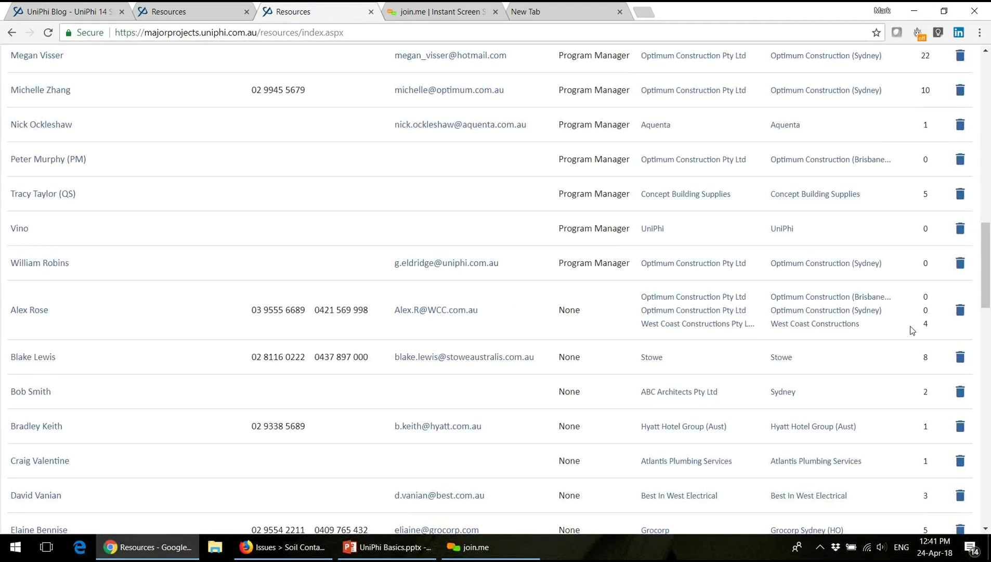
scroll(990, 125, "up", 15)
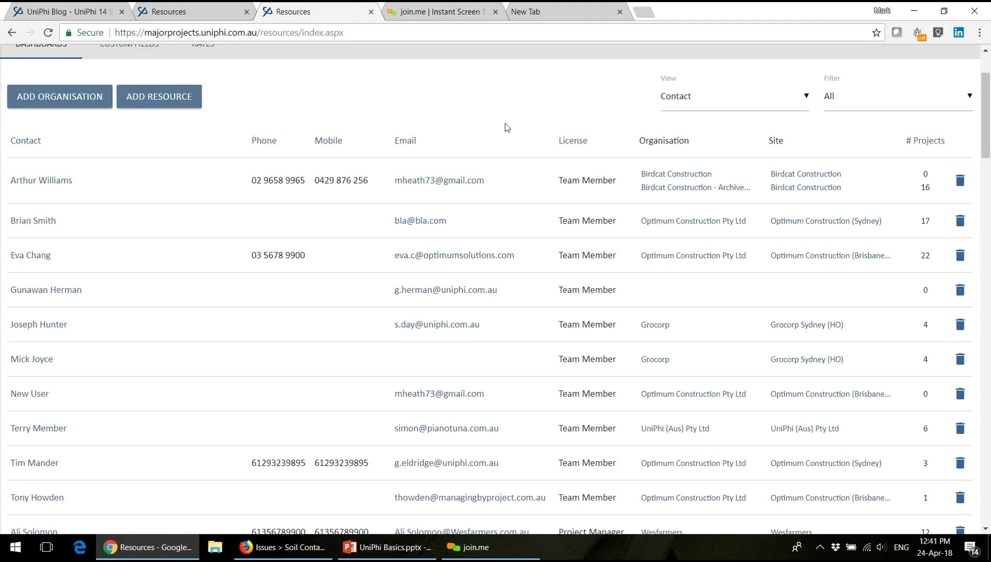
scroll(434, 315, "up", 2)
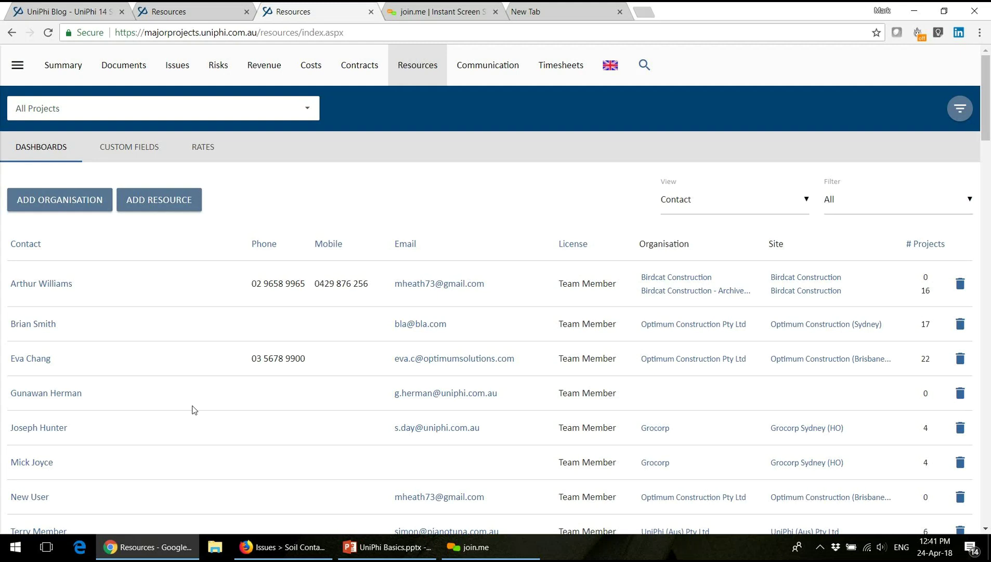
Switch to the UniPhi website's browser tab and open its Financial Management page from the home page
left_click(78, 11)
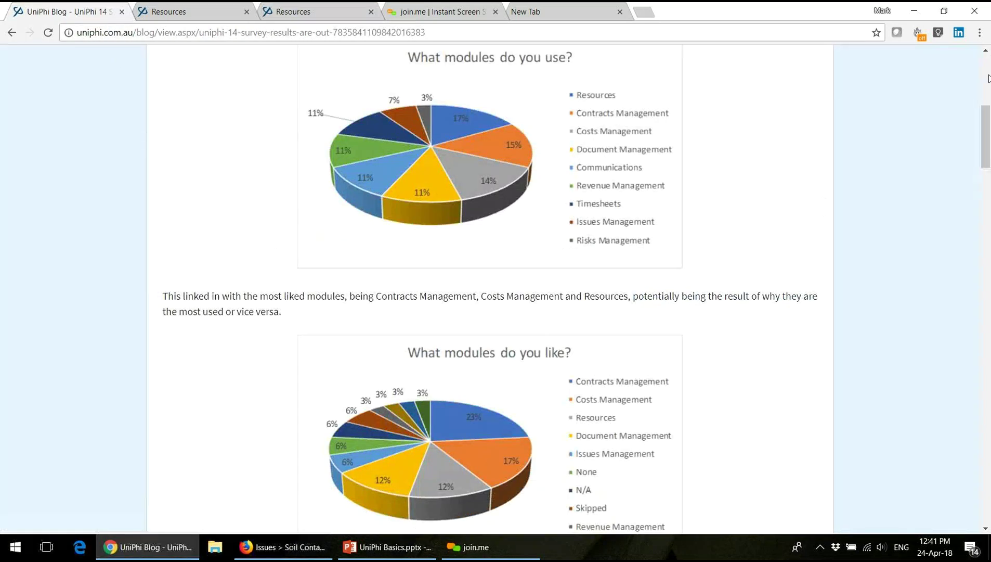
scroll(526, 141, "up", 8)
left_click(196, 102)
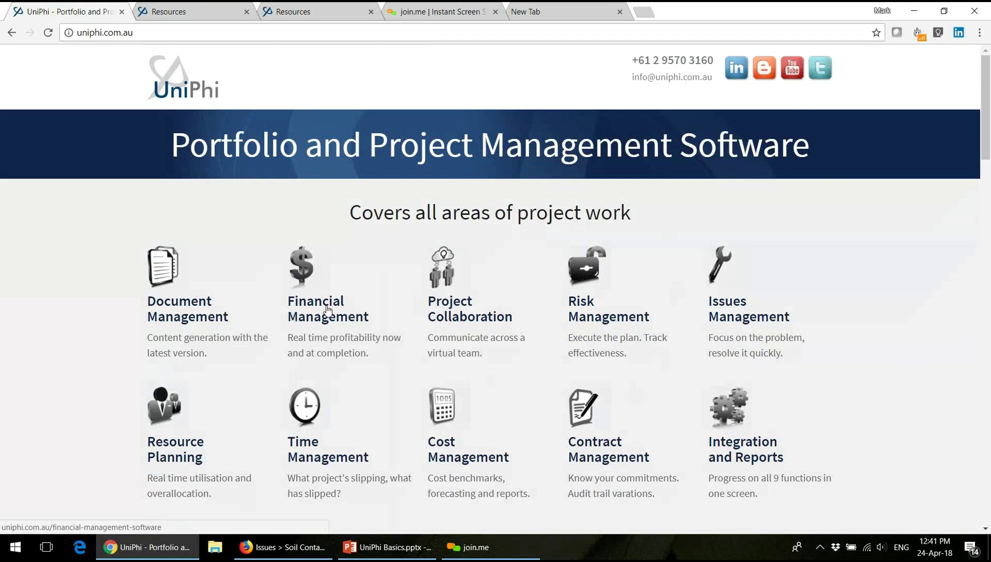
left_click(328, 312)
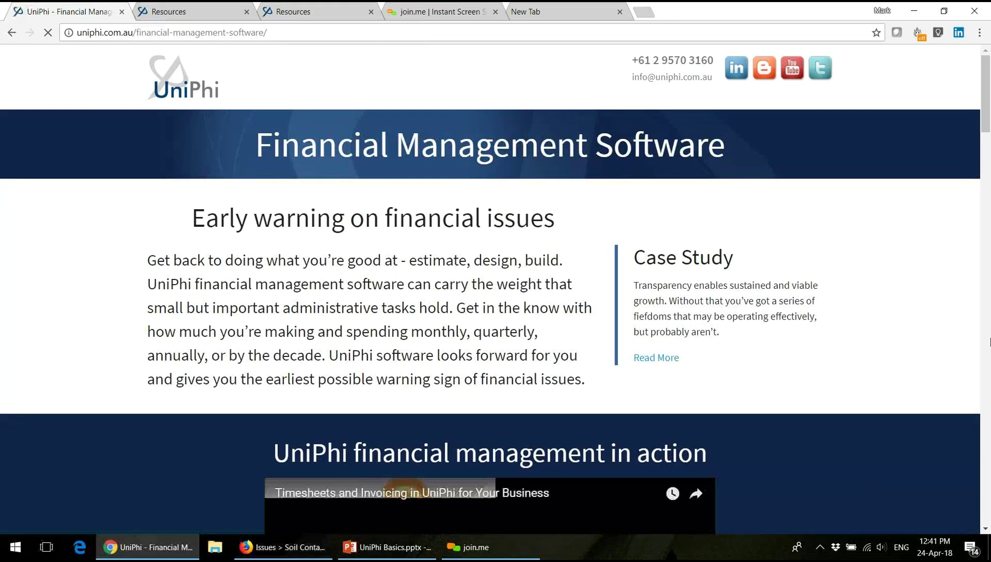
Examine the Financial Management feature table showing which functions each licence level can perform
scroll(327, 311, "down", 15)
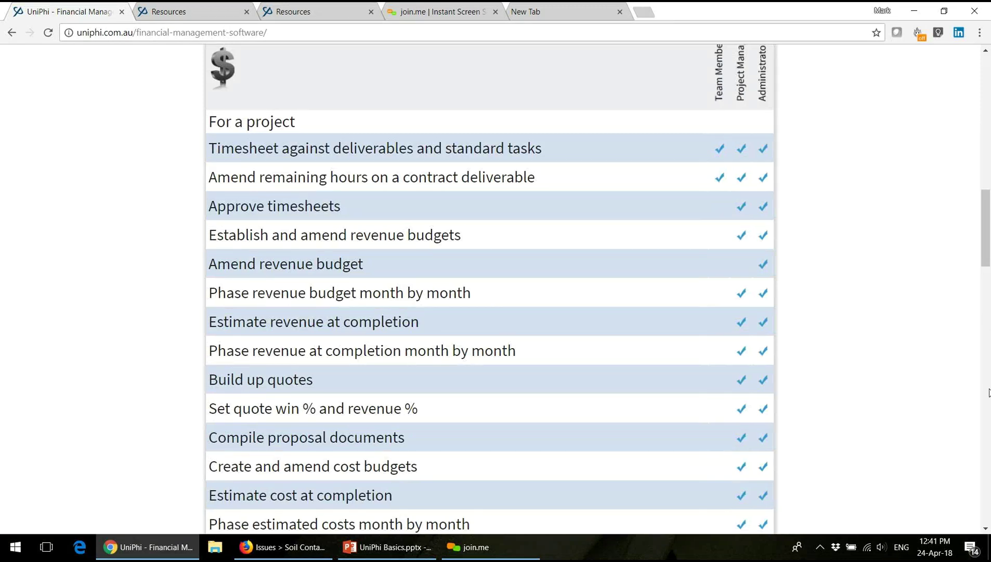
left_click(988, 392)
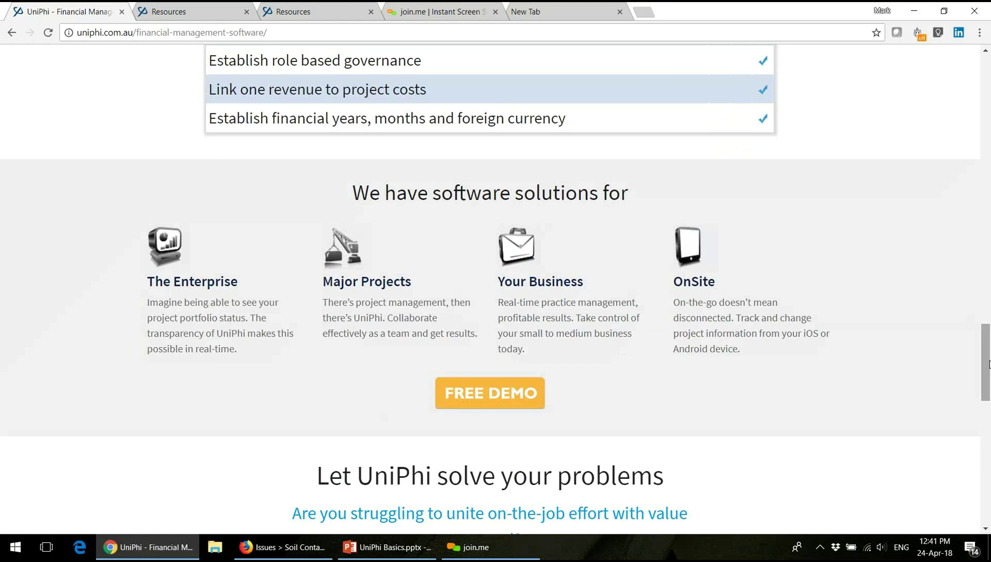
right_click(989, 306)
left_click(989, 253)
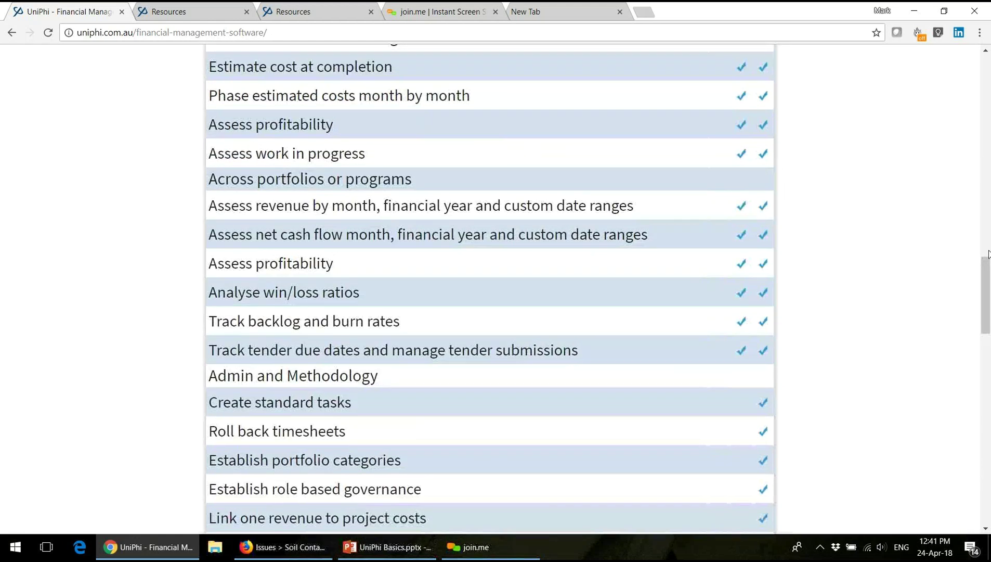
left_click(990, 254)
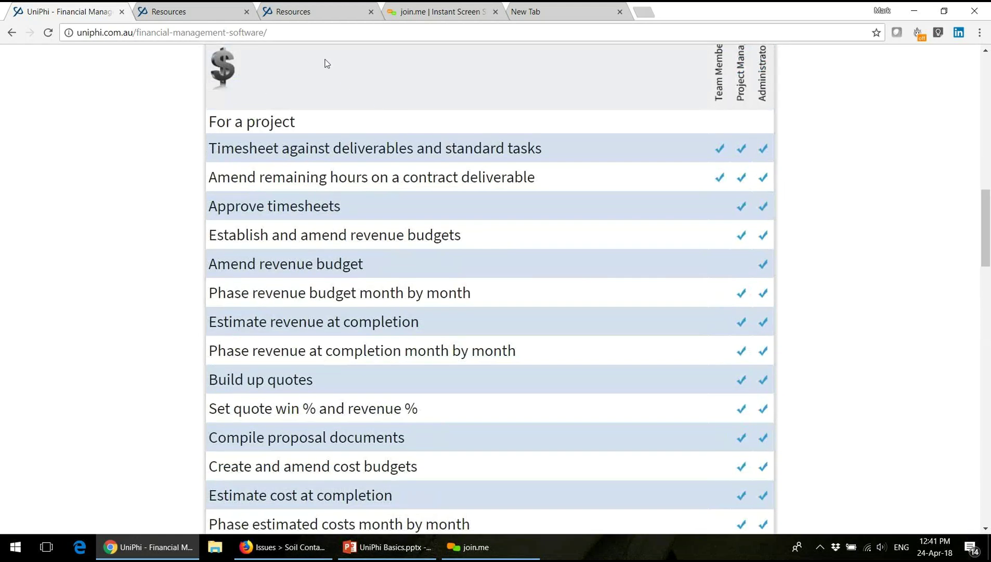
Return to the Resources page and view the team roles for the ANZ Bank Potts Point project
left_click(282, 13)
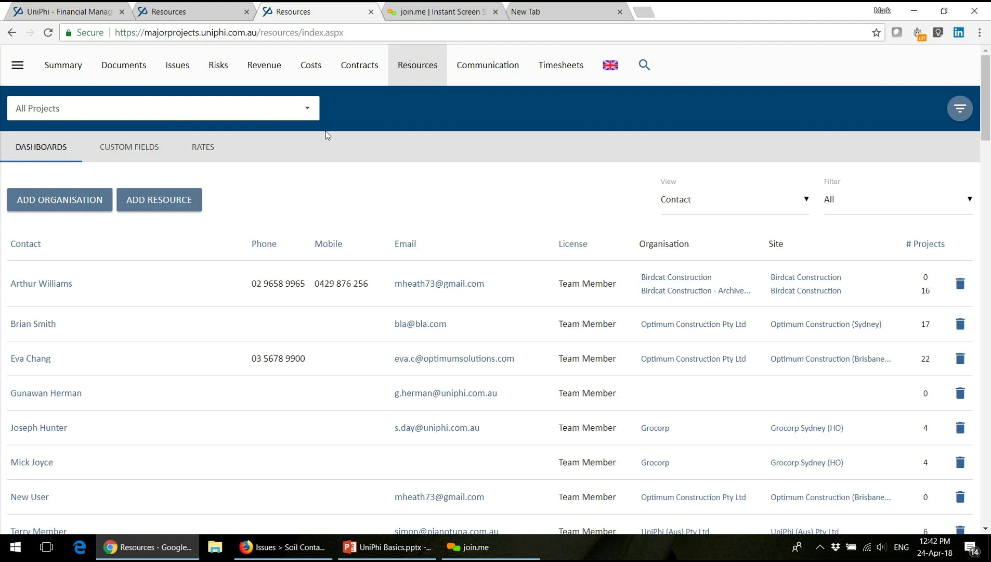
left_click(310, 114)
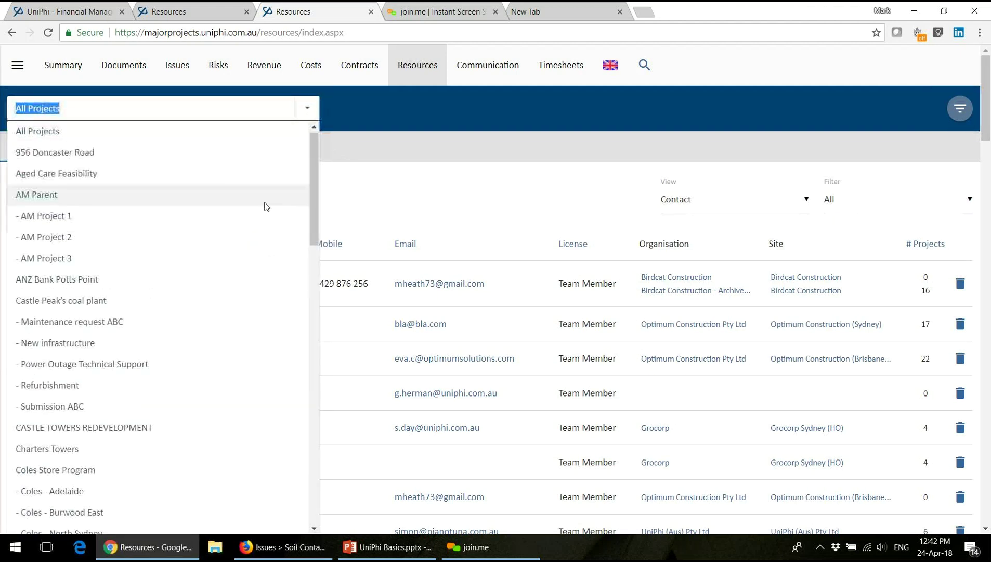
left_click(218, 279)
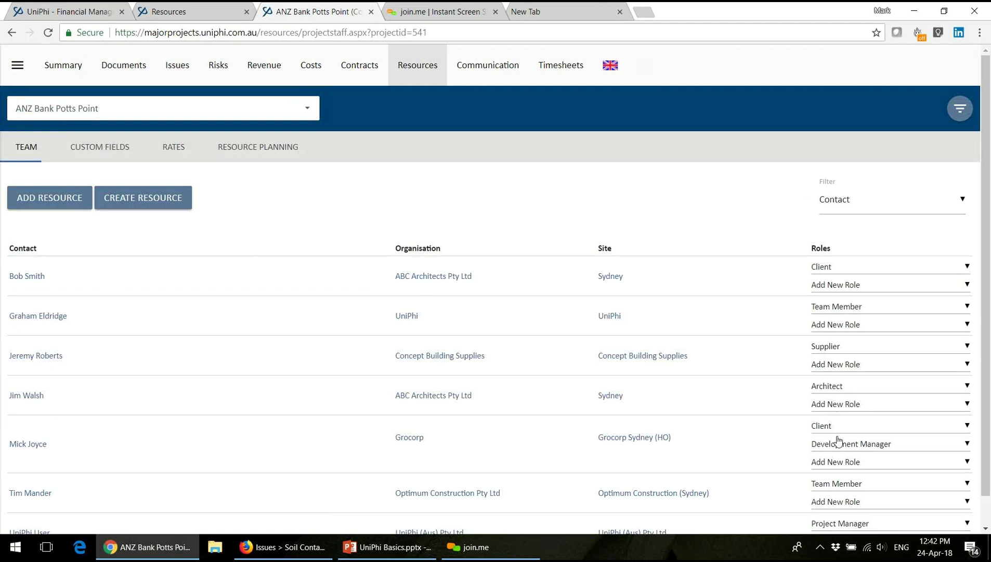
left_click(987, 509)
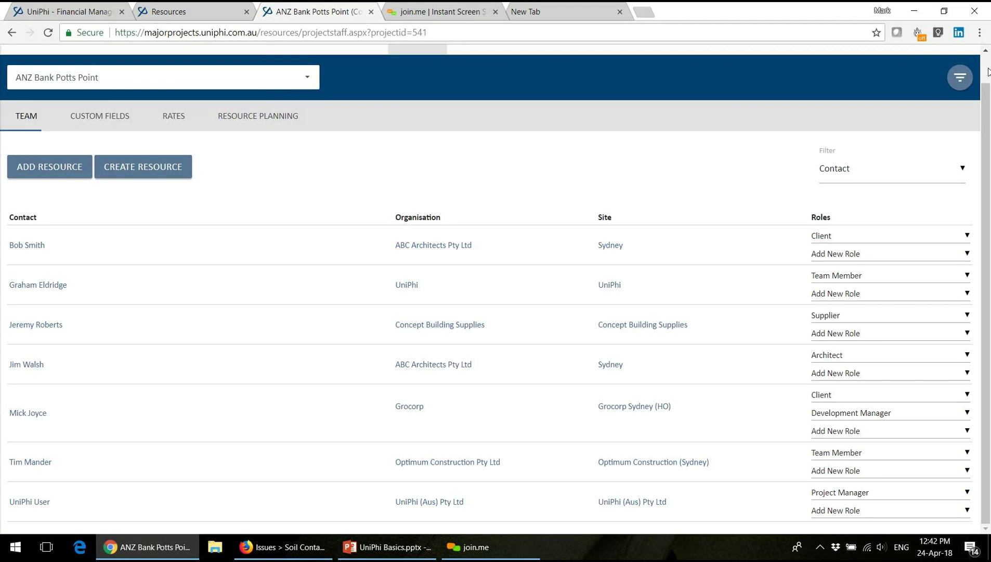
scroll(239, 101, "up", 1)
Open the Project Roles list in the methodology settings and review the access level of each role
left_click(17, 65)
left_click(43, 265)
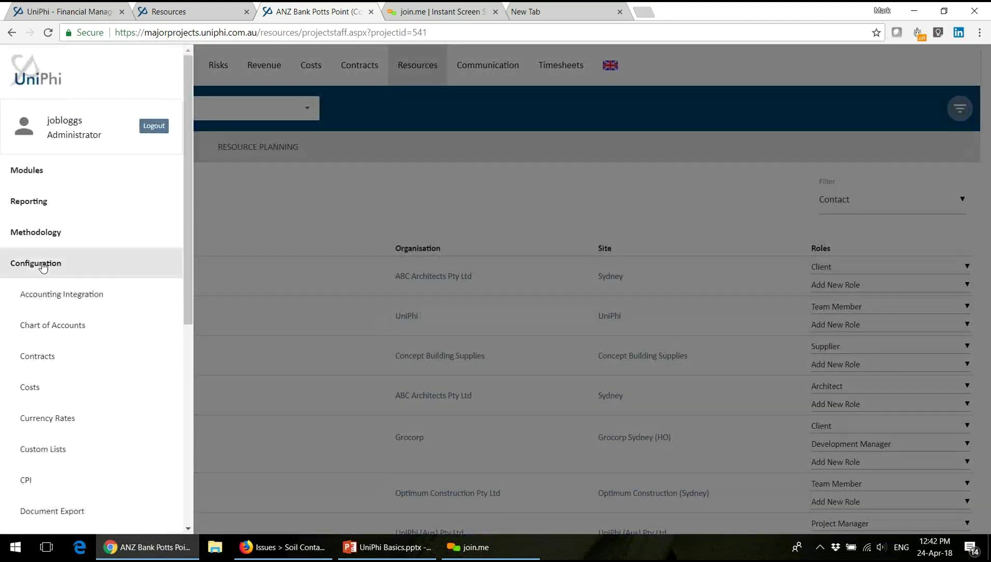
left_click(43, 234)
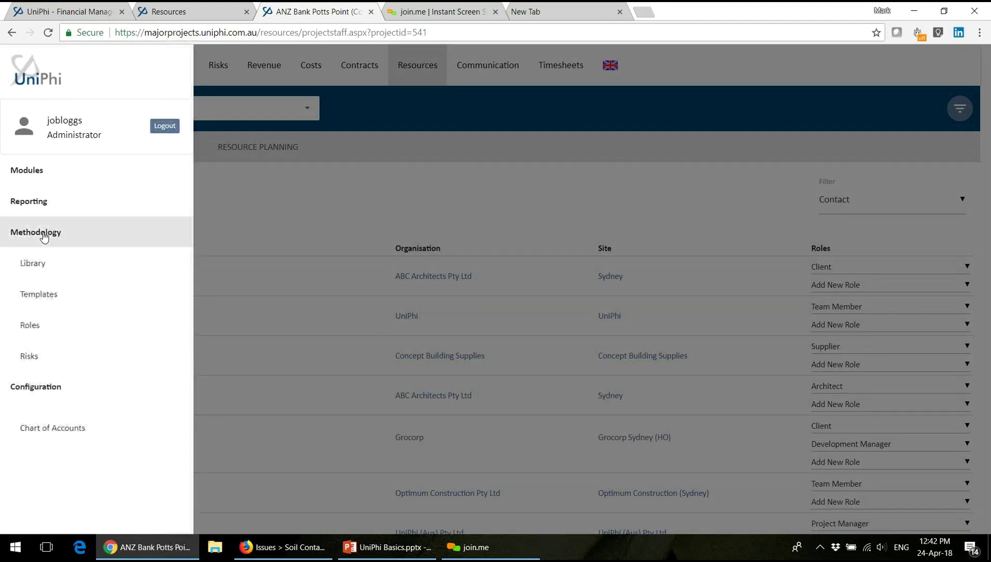
left_click(45, 325)
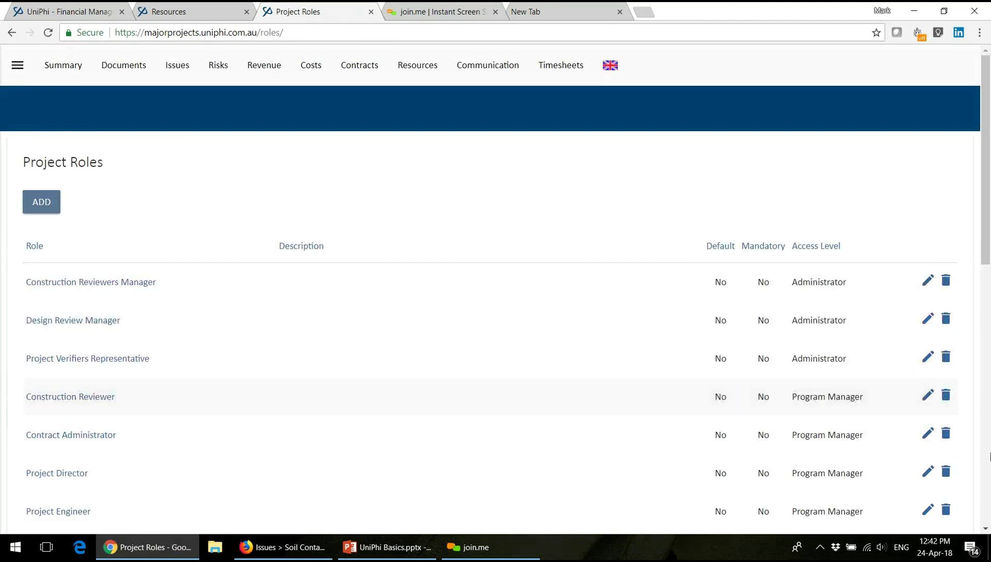
scroll(987, 528, "down", 2)
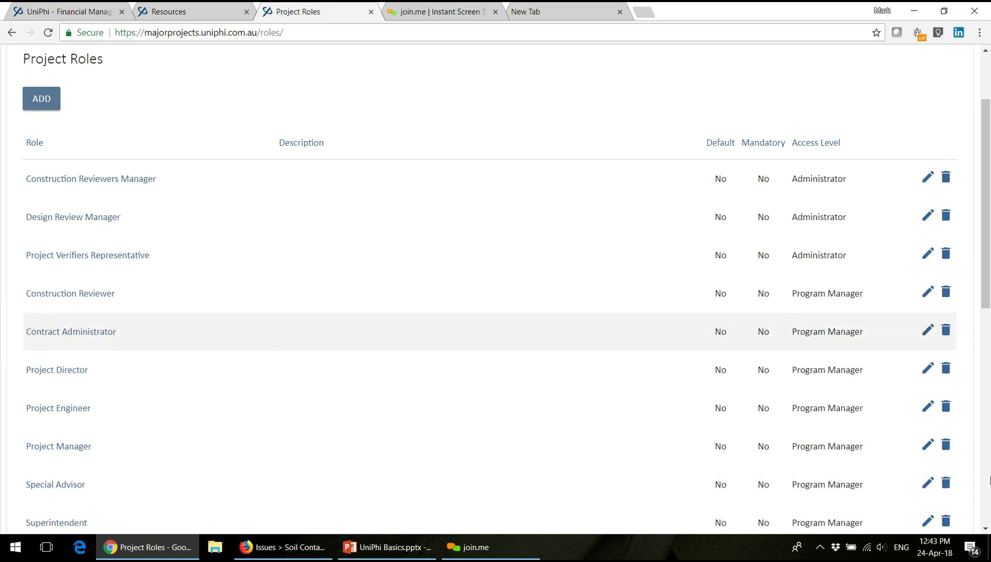
scroll(989, 486, "down", 1)
scroll(990, 486, "down", 8)
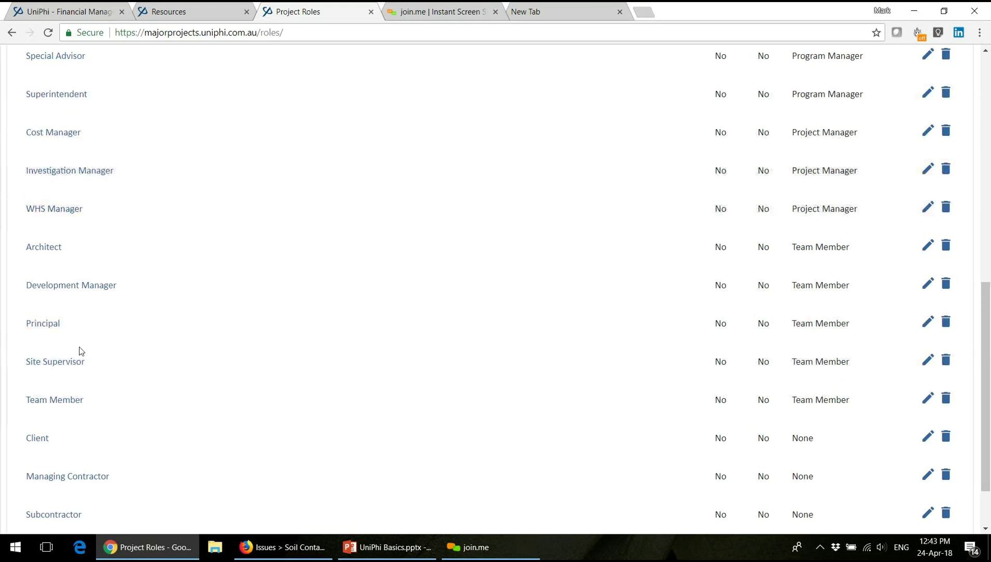
Open the Balancing Claim template for editing from the methodology's document templates
left_click_drag(990, 309, 990, 104)
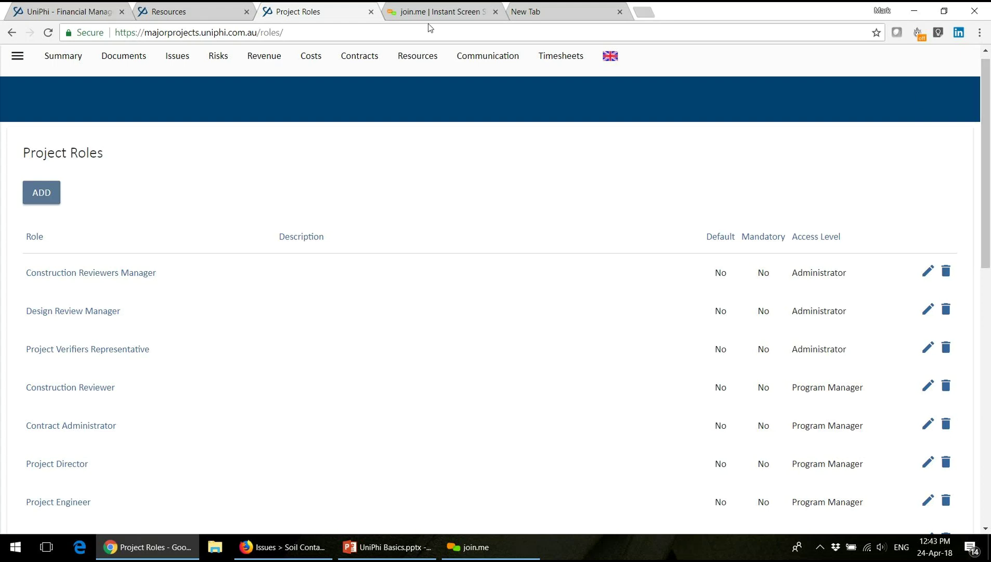
left_click(17, 56)
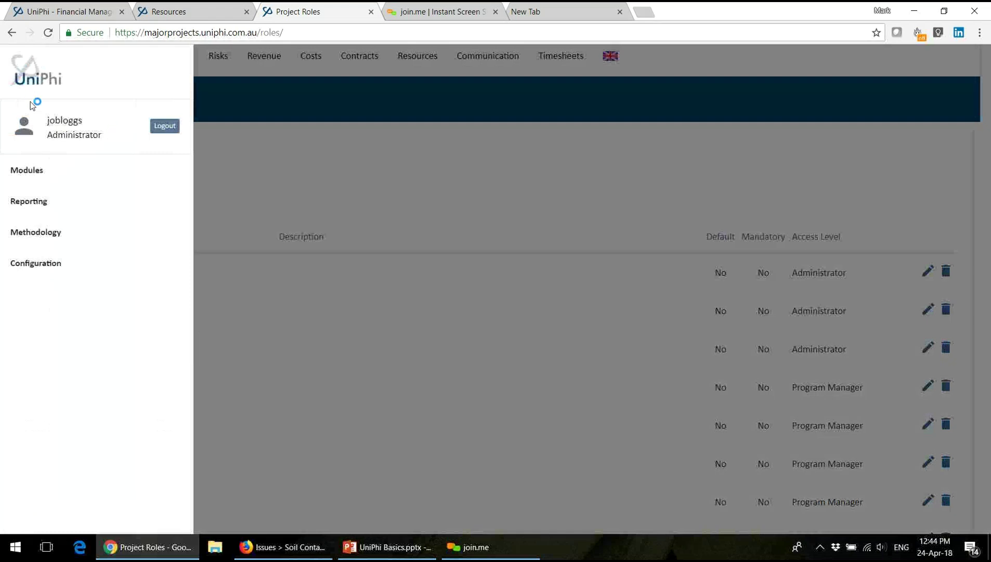
left_click(40, 235)
left_click(41, 296)
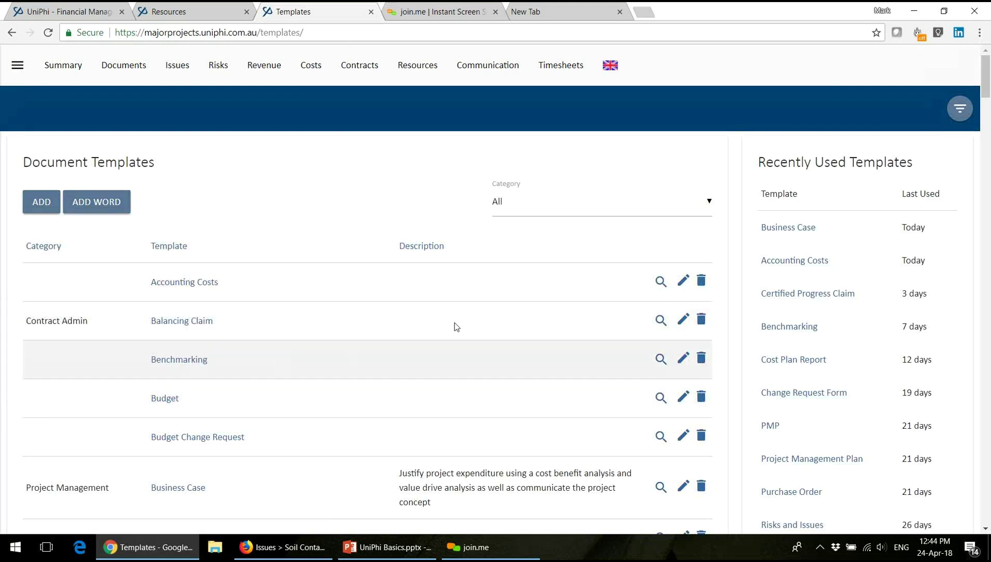
left_click(683, 321)
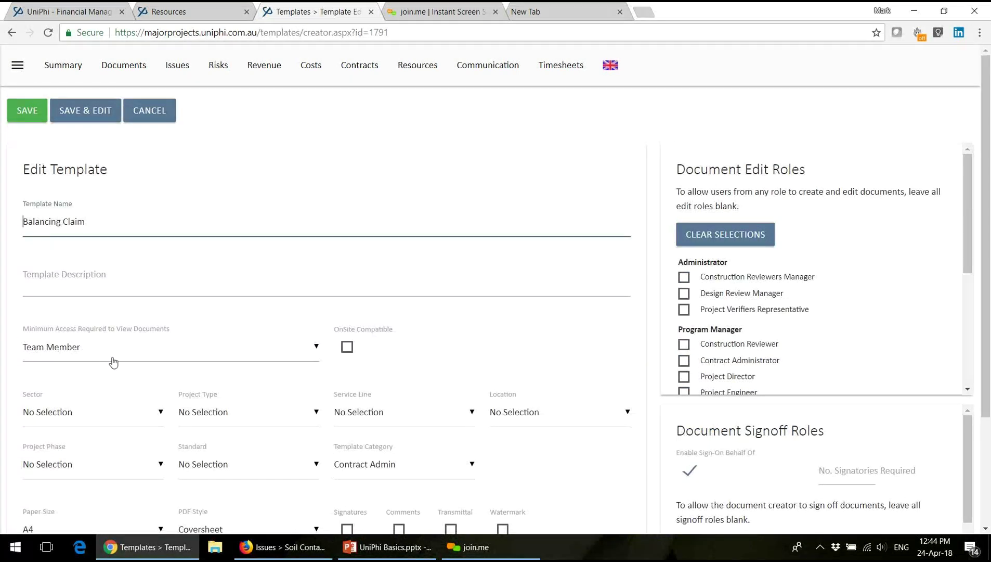
Set the template's minimum access for viewing documents to Program Manager and allow Project Director as a document edit role
left_click(94, 351)
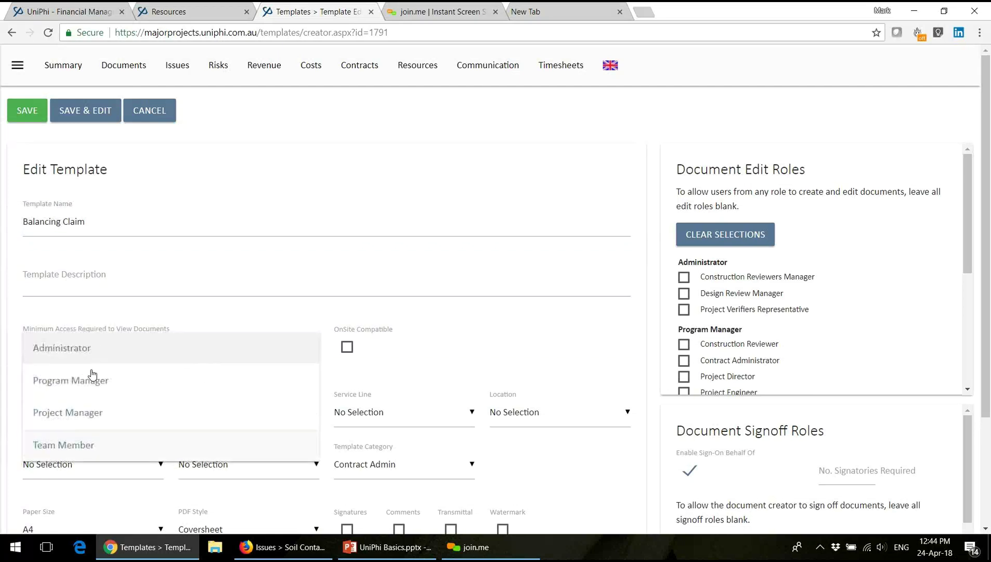
left_click(92, 380)
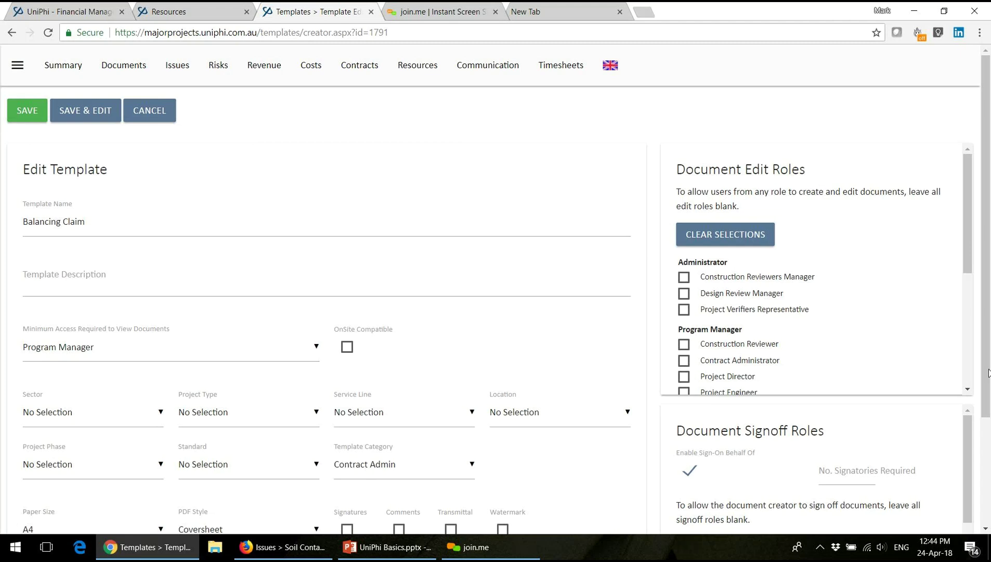
left_click(968, 389)
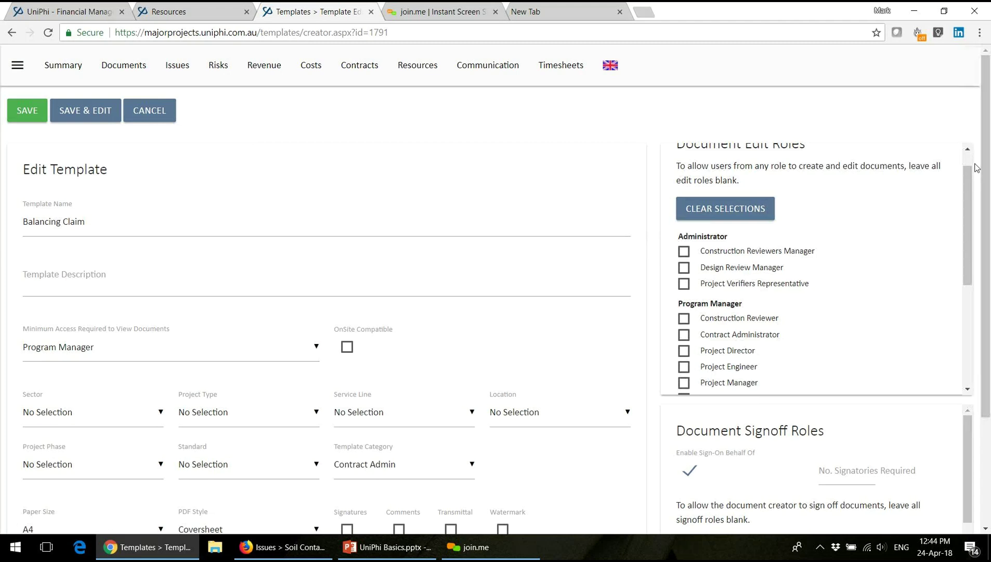
scroll(968, 164, "up", 1)
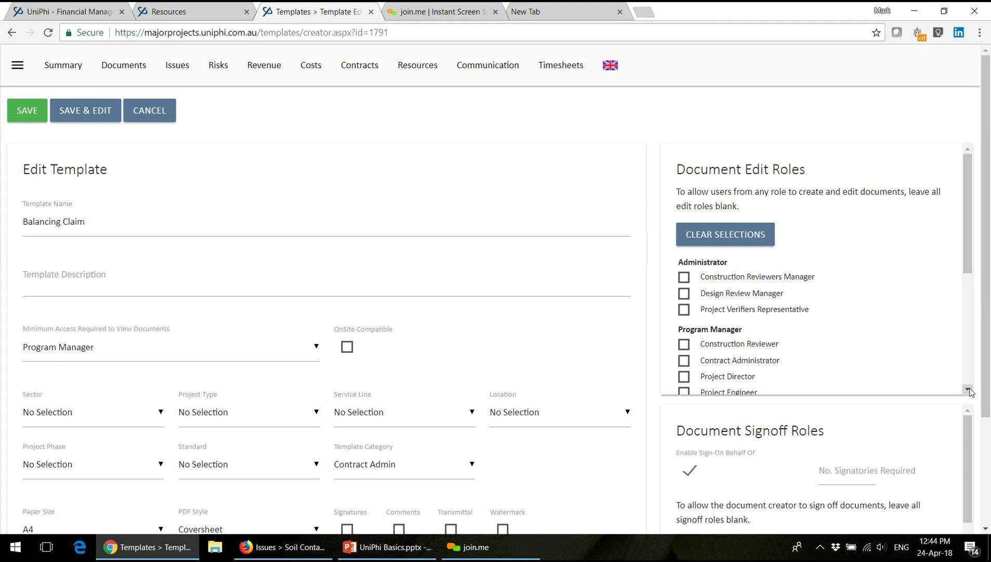
scroll(971, 391, "down", 2)
left_click(684, 325)
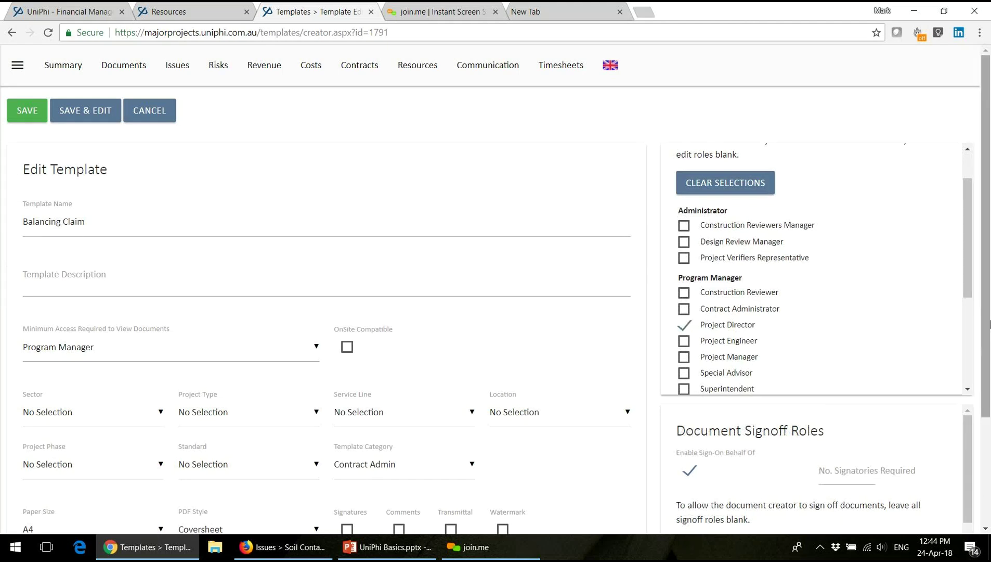
scroll(969, 391, "down", 1)
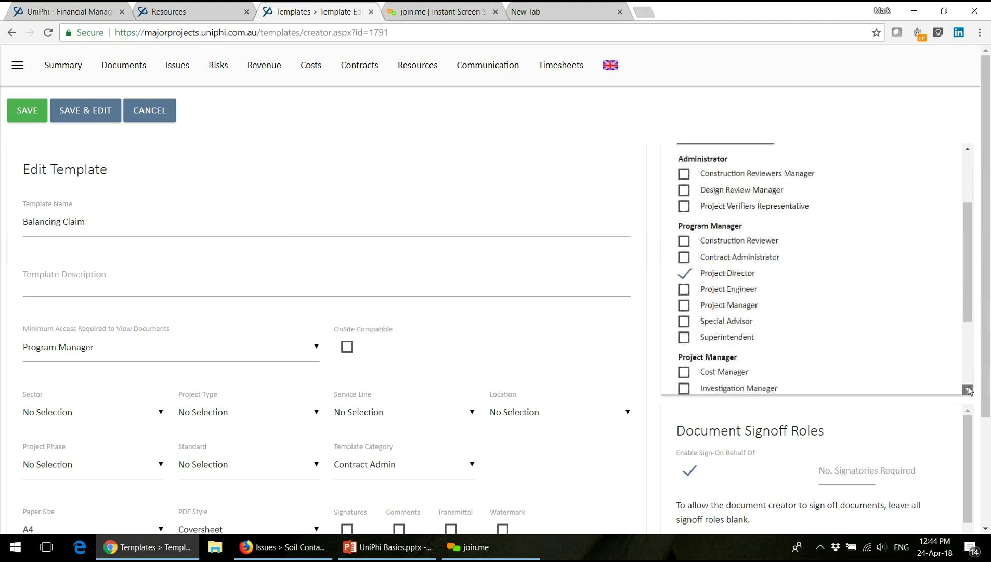
scroll(968, 391, "down", 2)
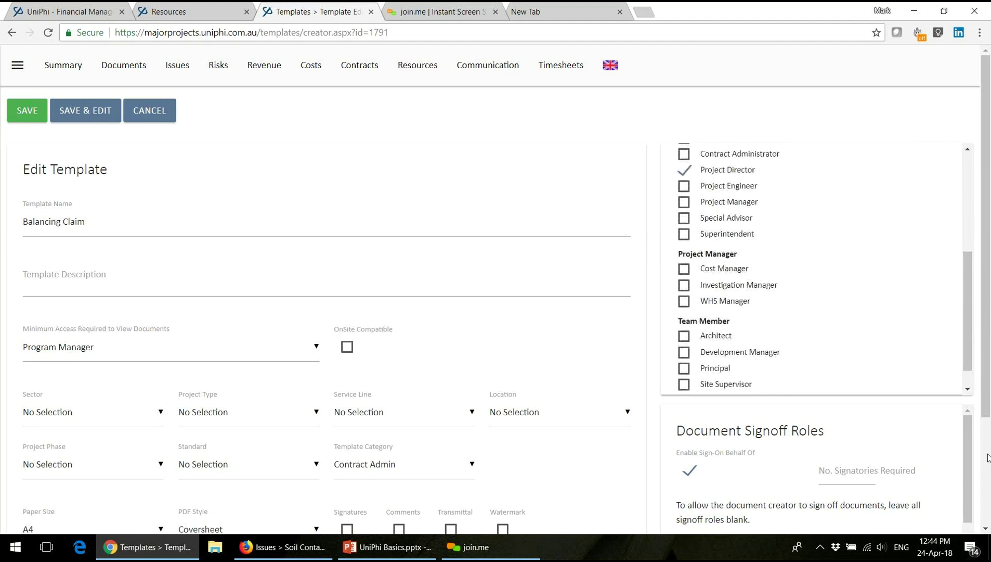
Select Construction Reviewer and Contract Administrator as document signoff roles for the Balancing Claim template
scroll(968, 391, "down", 3)
scroll(960, 486, "down", 4)
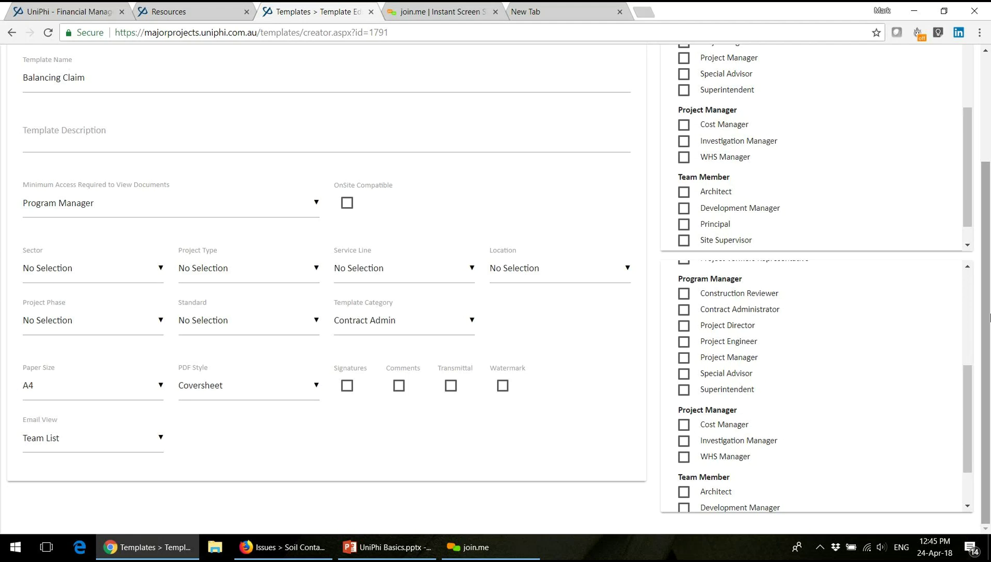
scroll(990, 318, "up", 3)
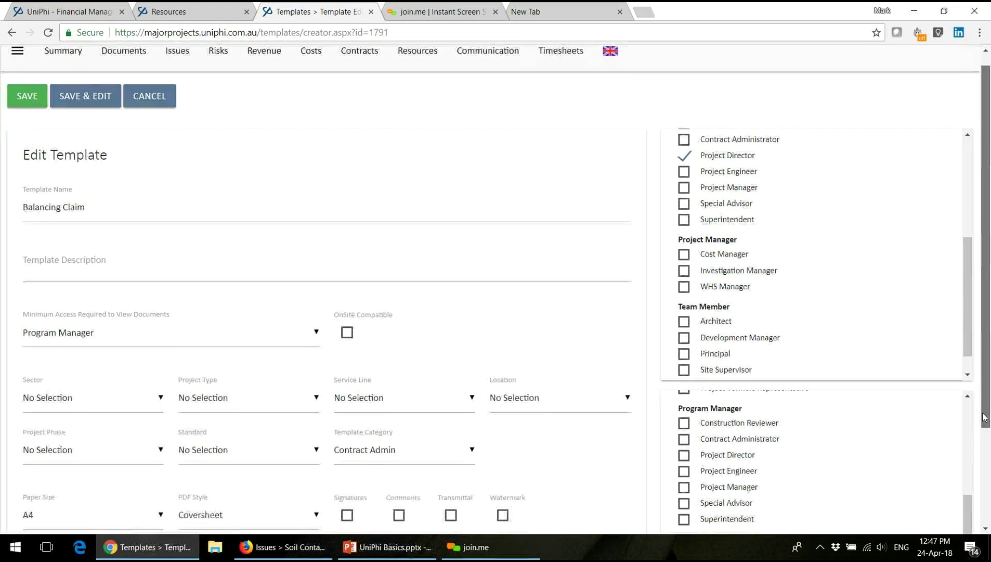
left_click_drag(983, 392, 983, 417)
mouse_move(966, 484)
left_mouse_down()
mouse_move(966, 475)
mouse_move(966, 489)
left_mouse_up()
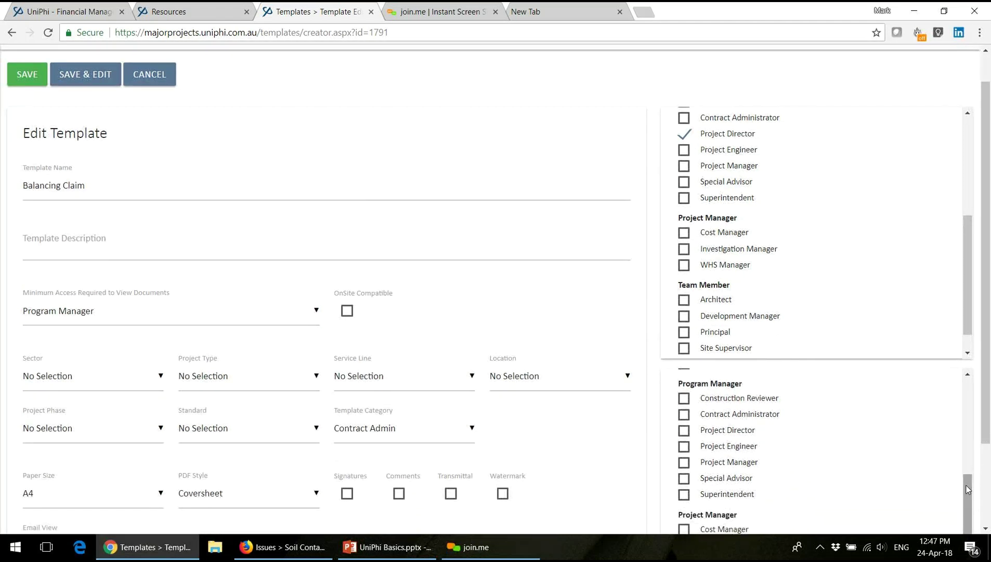
left_click(684, 399)
scroll(685, 411, "up", 5)
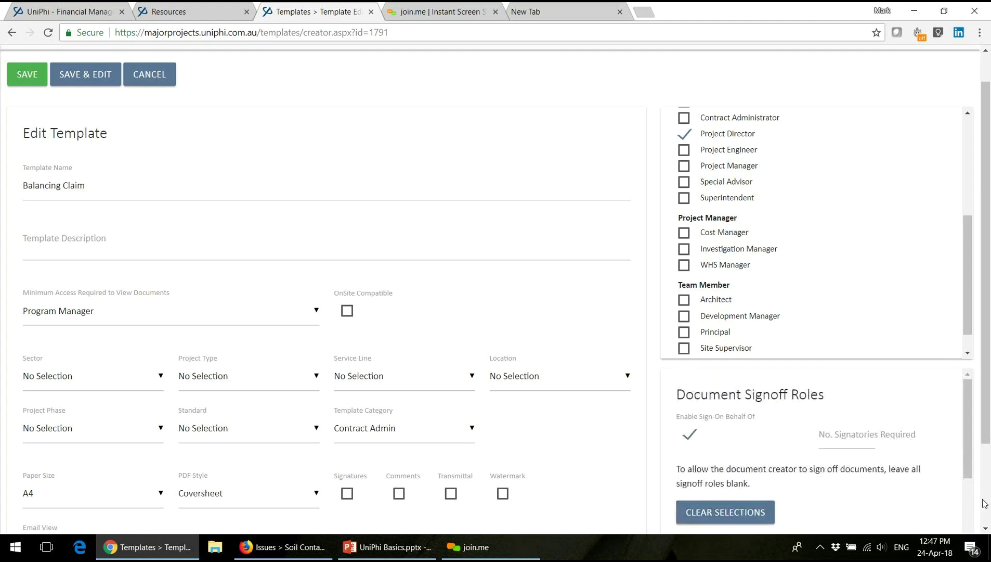
scroll(966, 498, "down", 5)
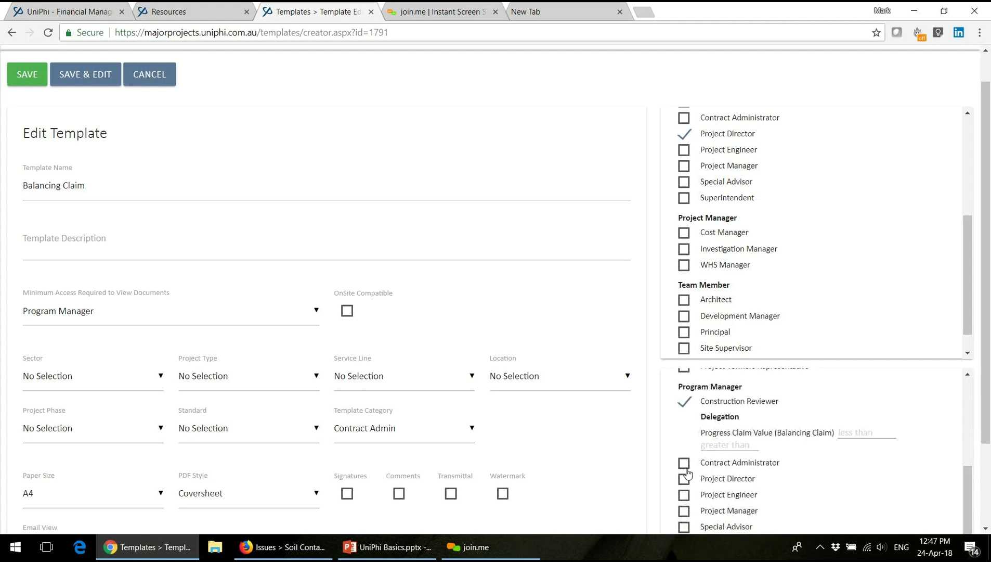
scroll(697, 474, "up", 5)
scroll(966, 466, "down", 3)
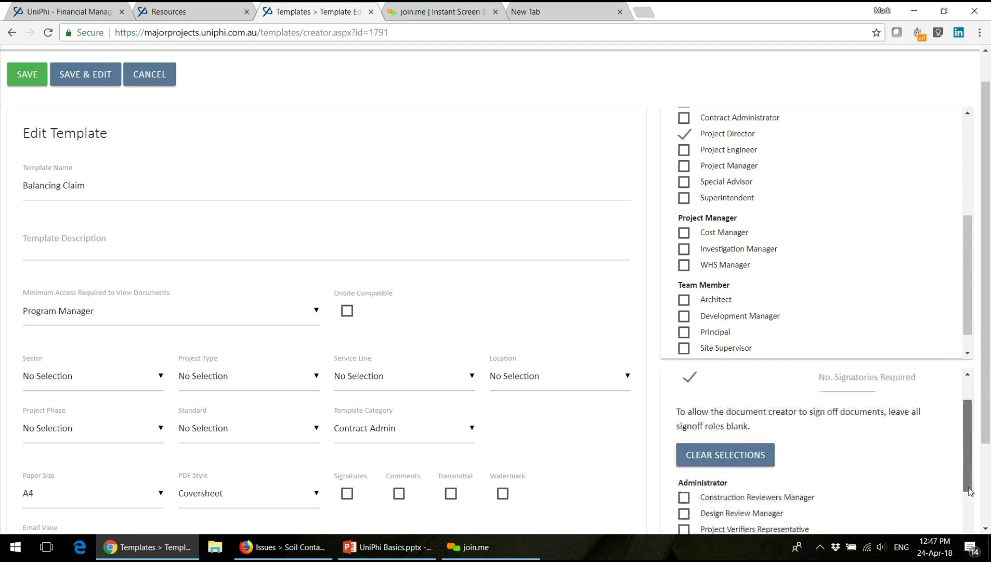
scroll(973, 479, "up", 2)
scroll(979, 497, "down", 4)
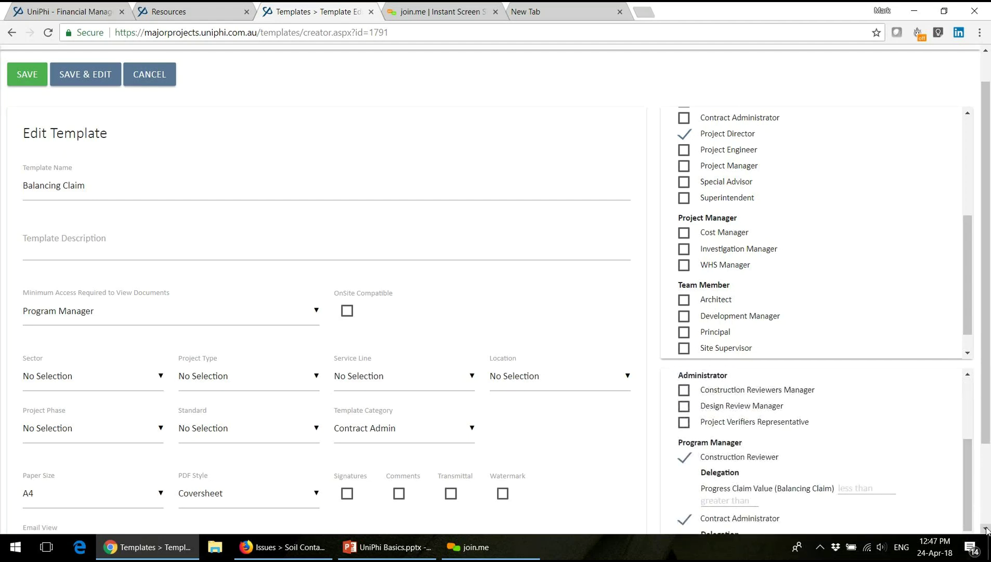
scroll(986, 528, "down", 2)
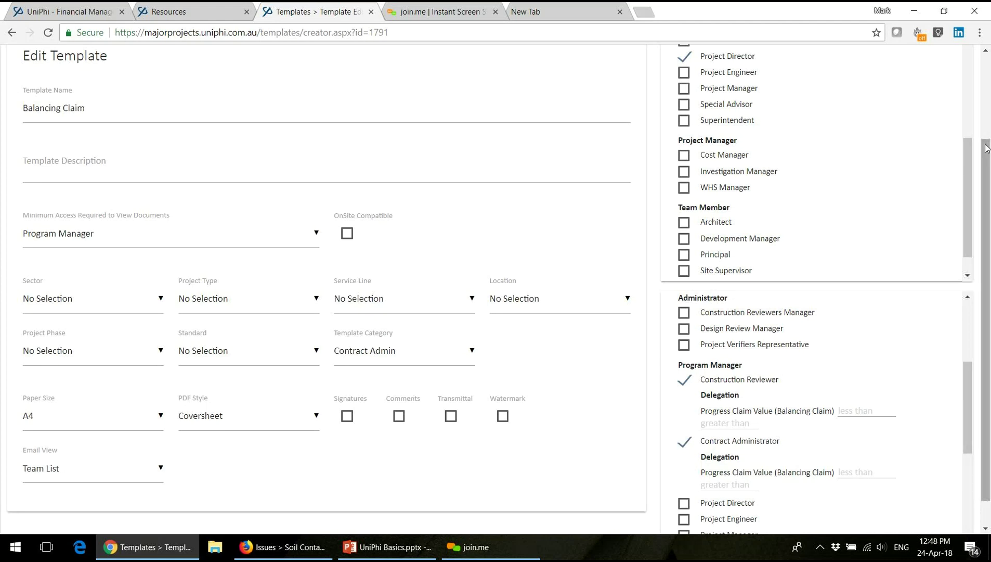
left_click_drag(987, 196, 990, 112)
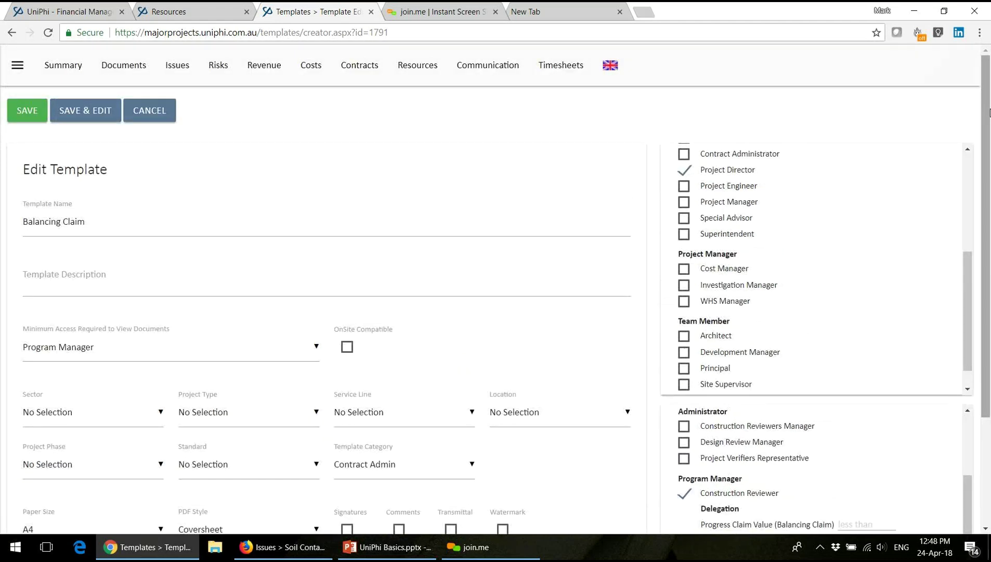